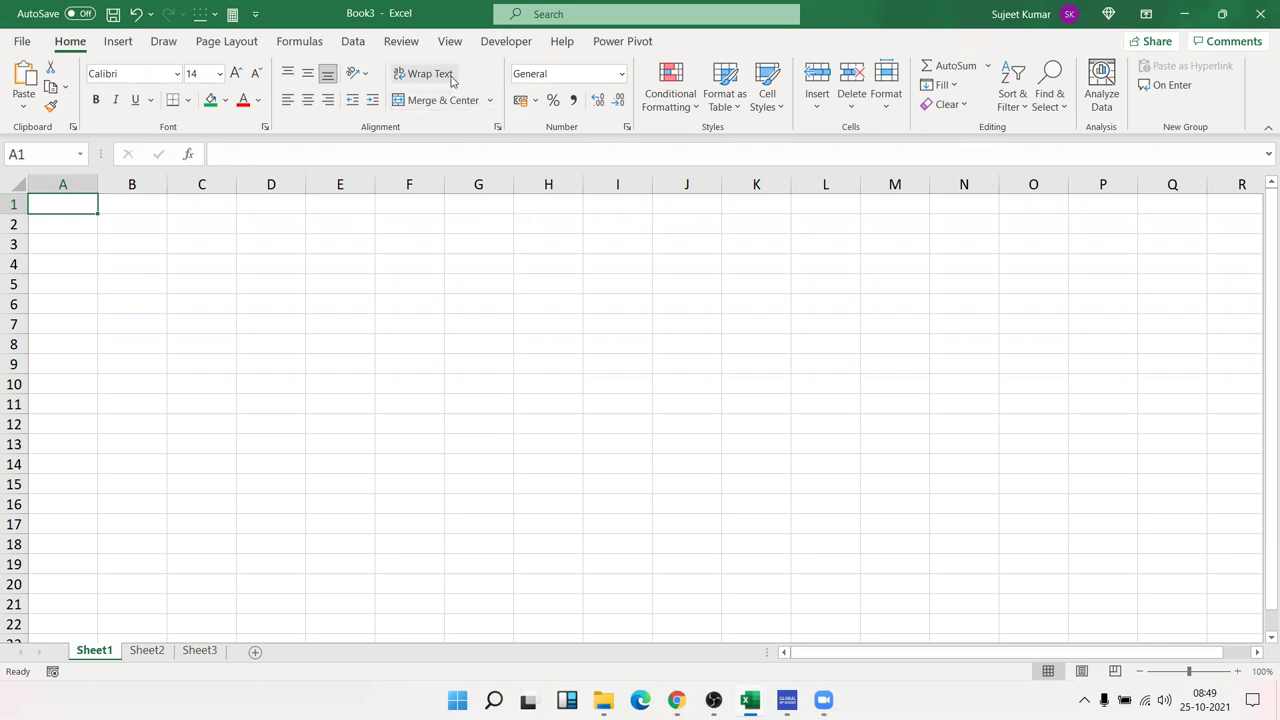
- Look through the text orientation options without applying one, then zoom in on the sheet
click(351, 75)
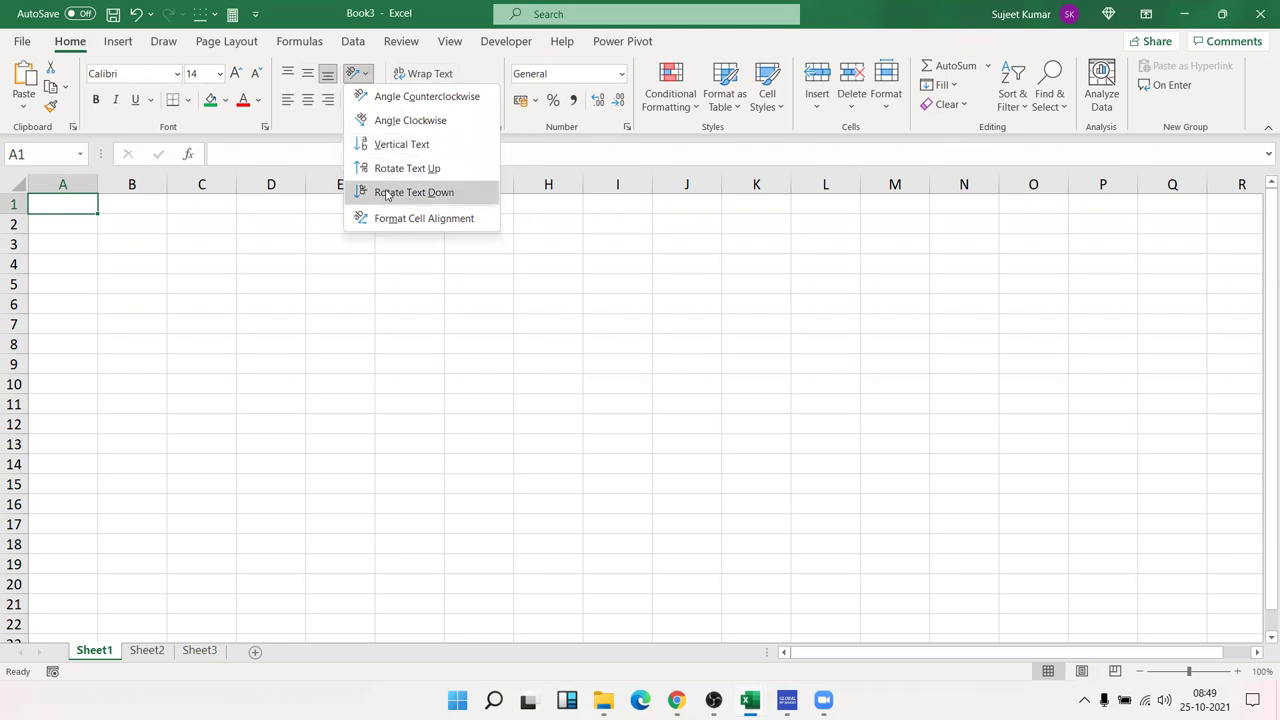
click(215, 267)
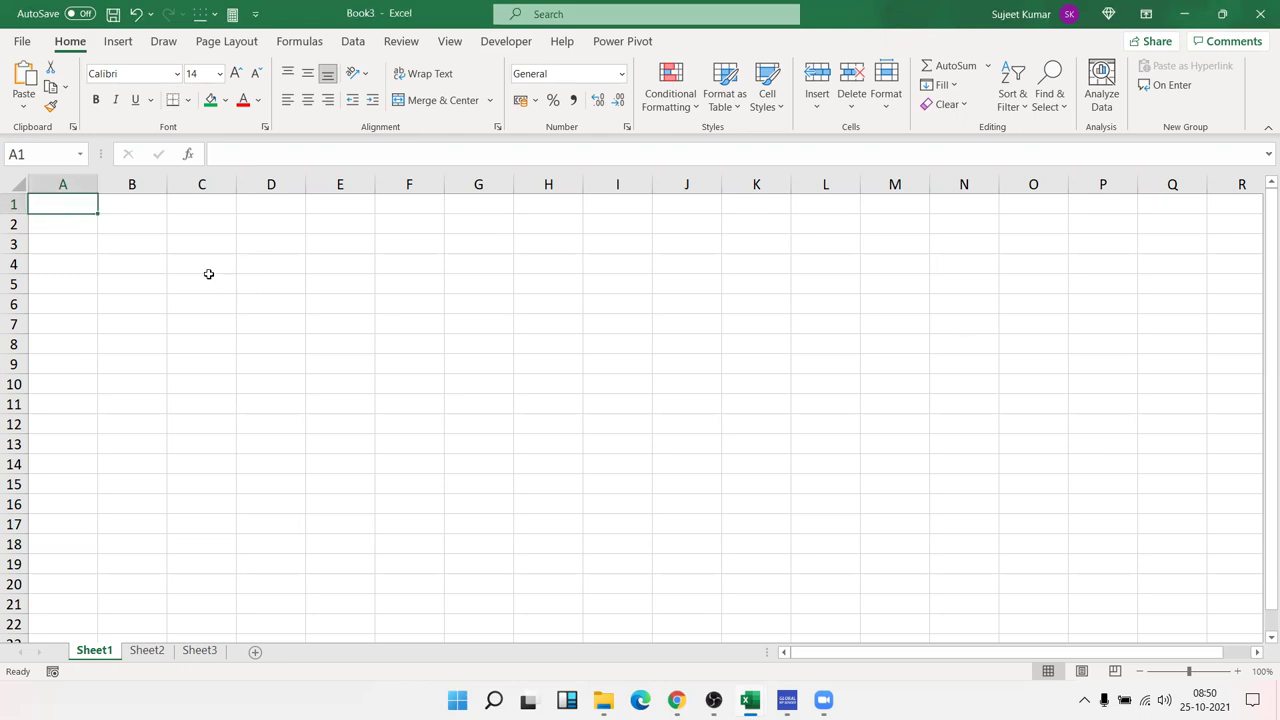
ctrl+scroll(190, 270, up, 3)
ctrl+scroll(190, 270, up, 1)
ctrl+scroll(214, 263, up, 1)
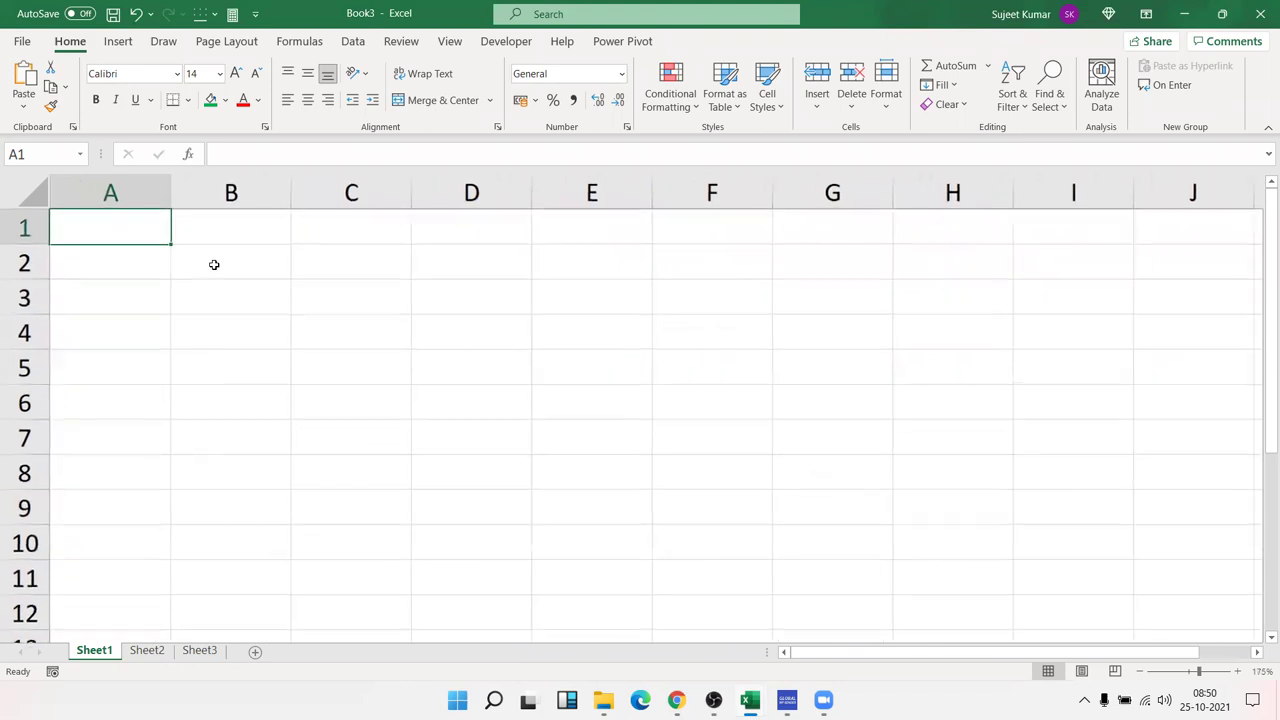
- Narrow column A and readjust its width, ending on cell A1
click(251, 300)
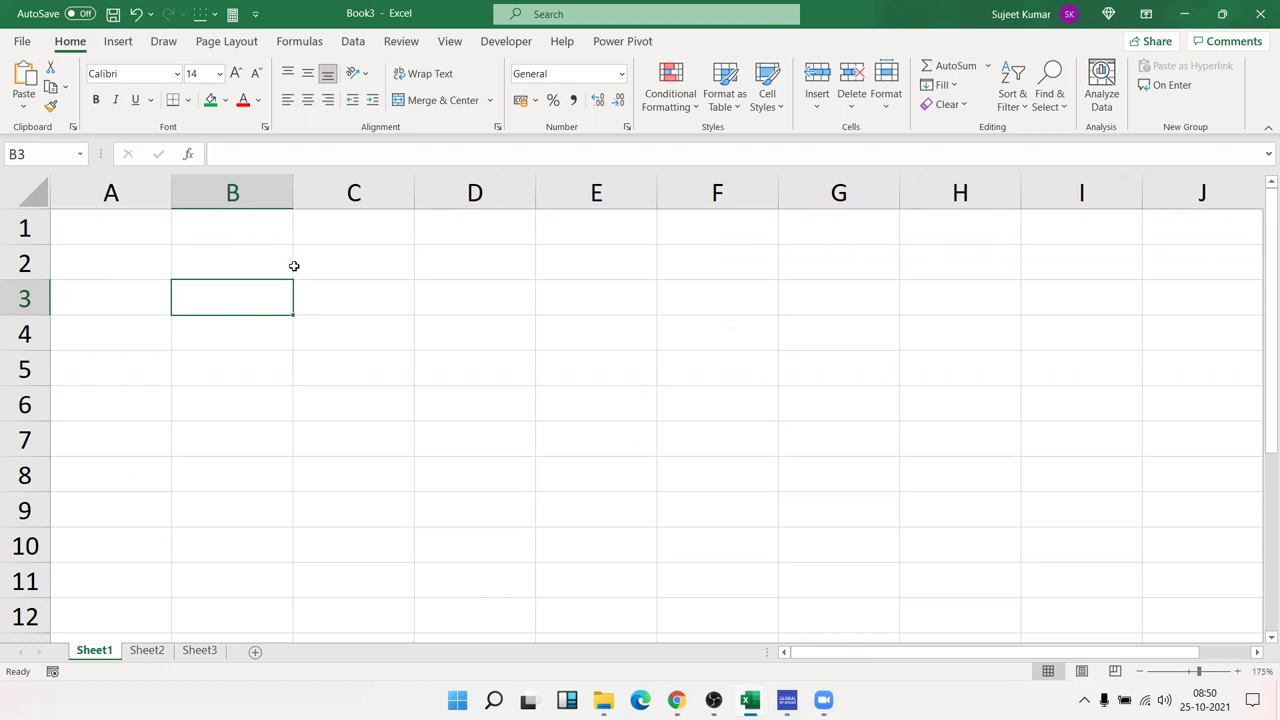
click(287, 264)
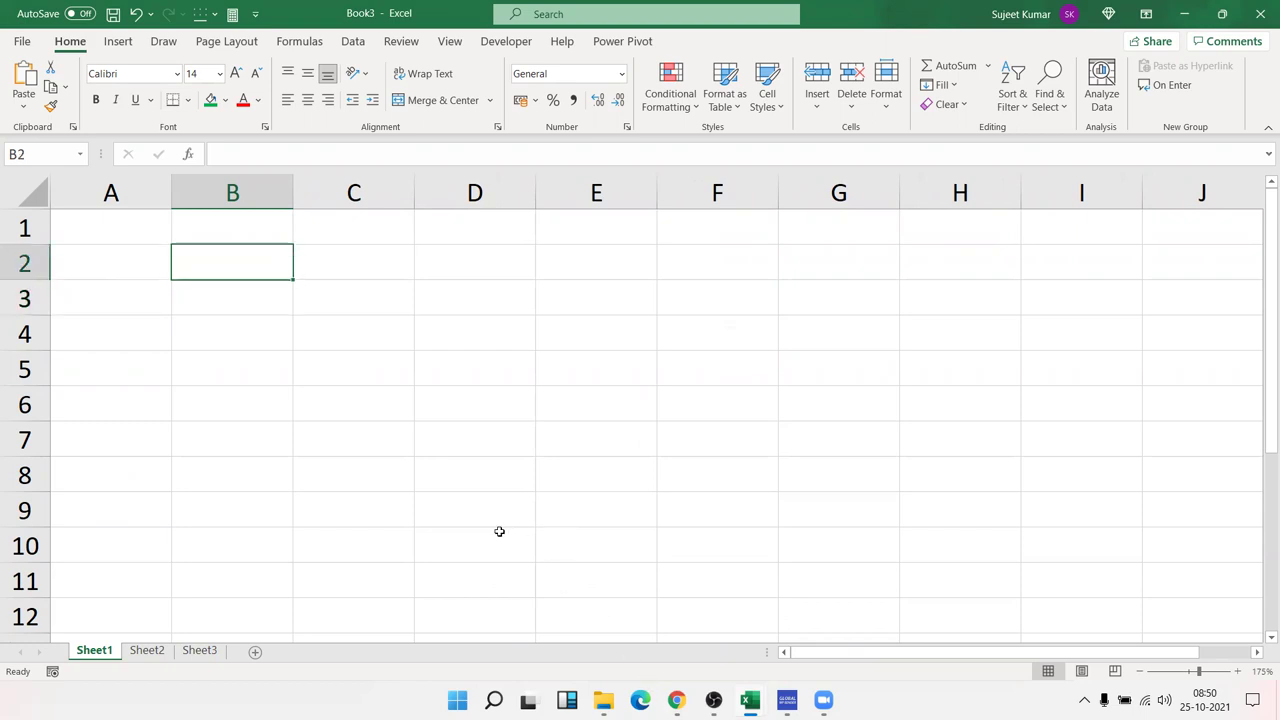
drag(170, 190, 137, 196)
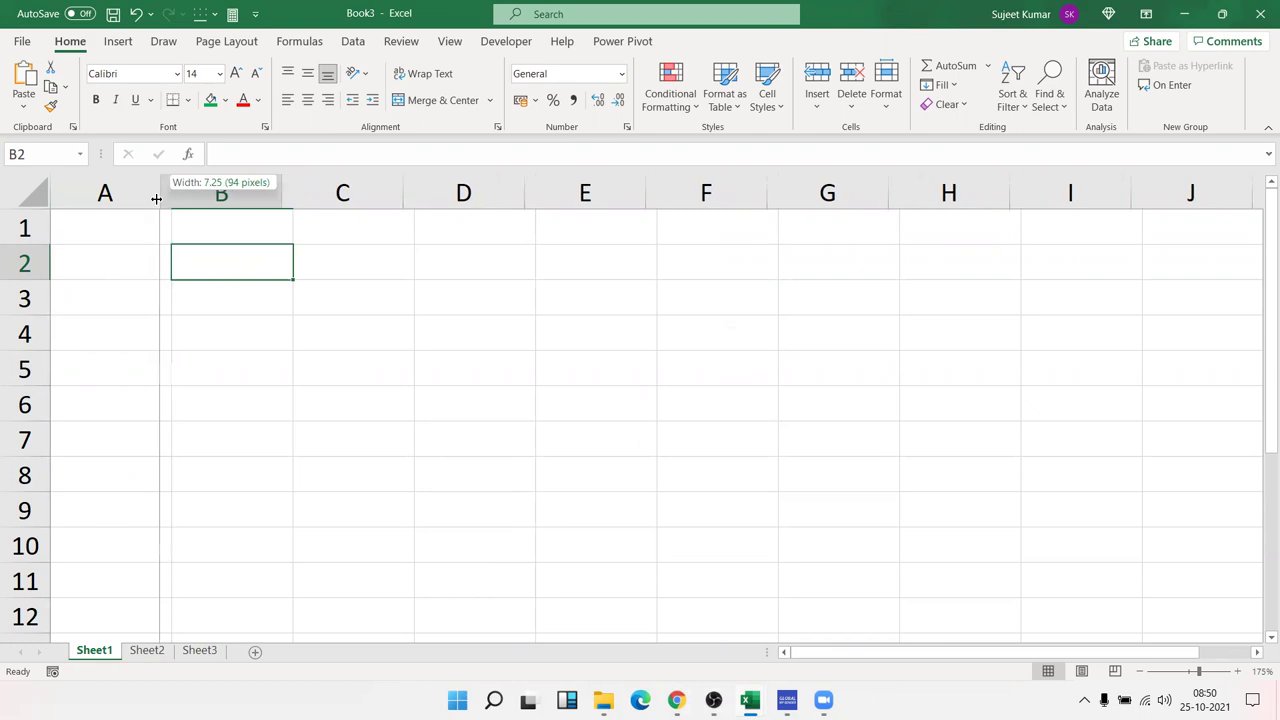
mouse_move(137, 196)
mouse_down()
mouse_move(124, 198)
mouse_move(174, 196)
mouse_up()
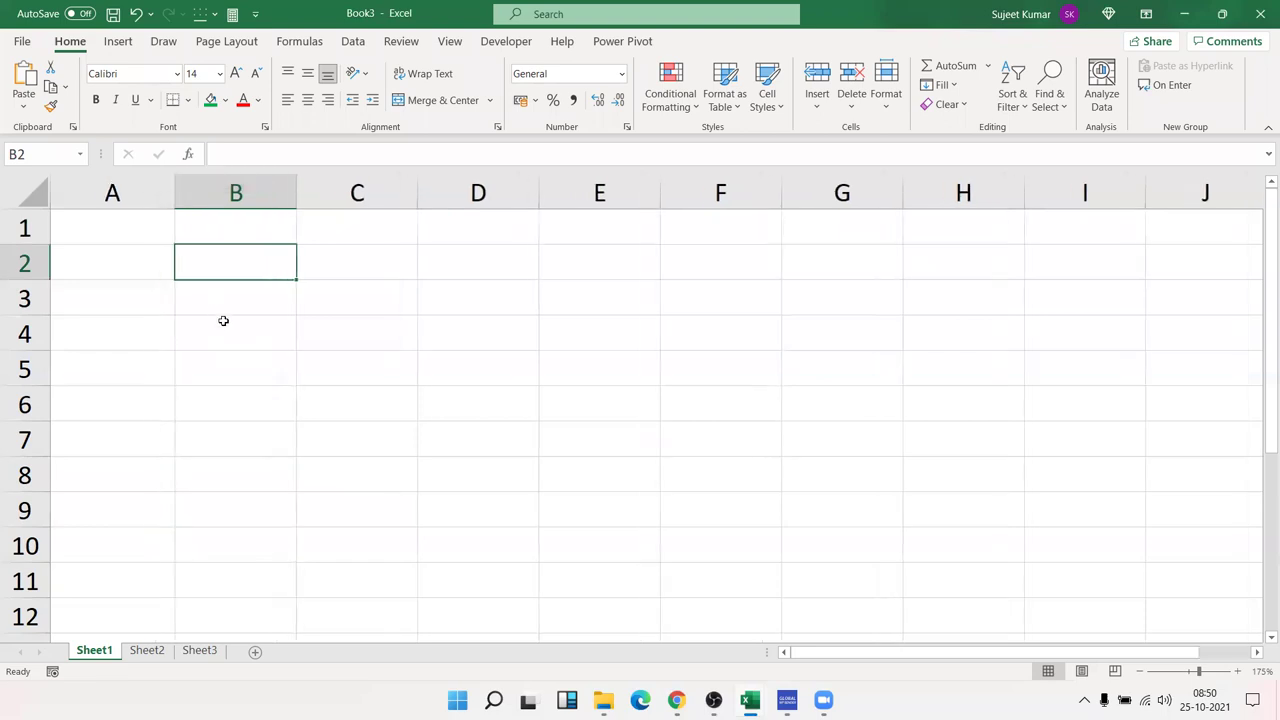
click(224, 322)
click(113, 234)
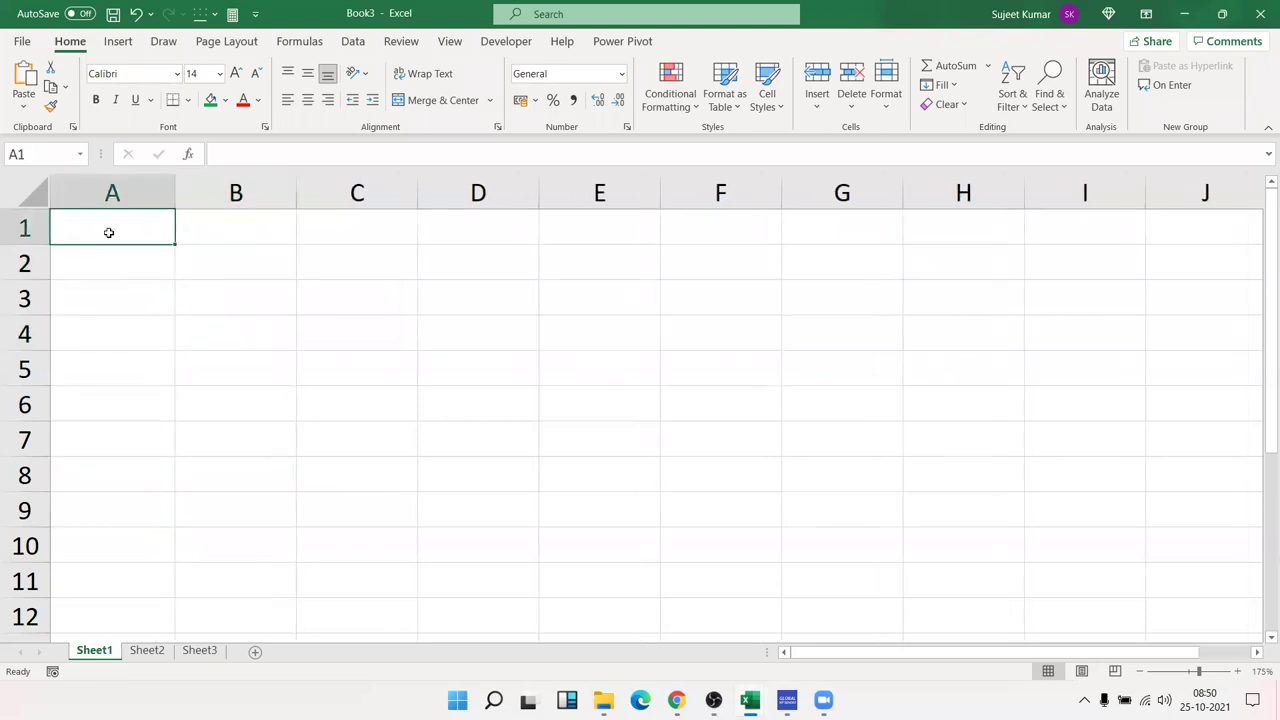
- Give cell F1 a green fill and widen column F slightly
click(717, 228)
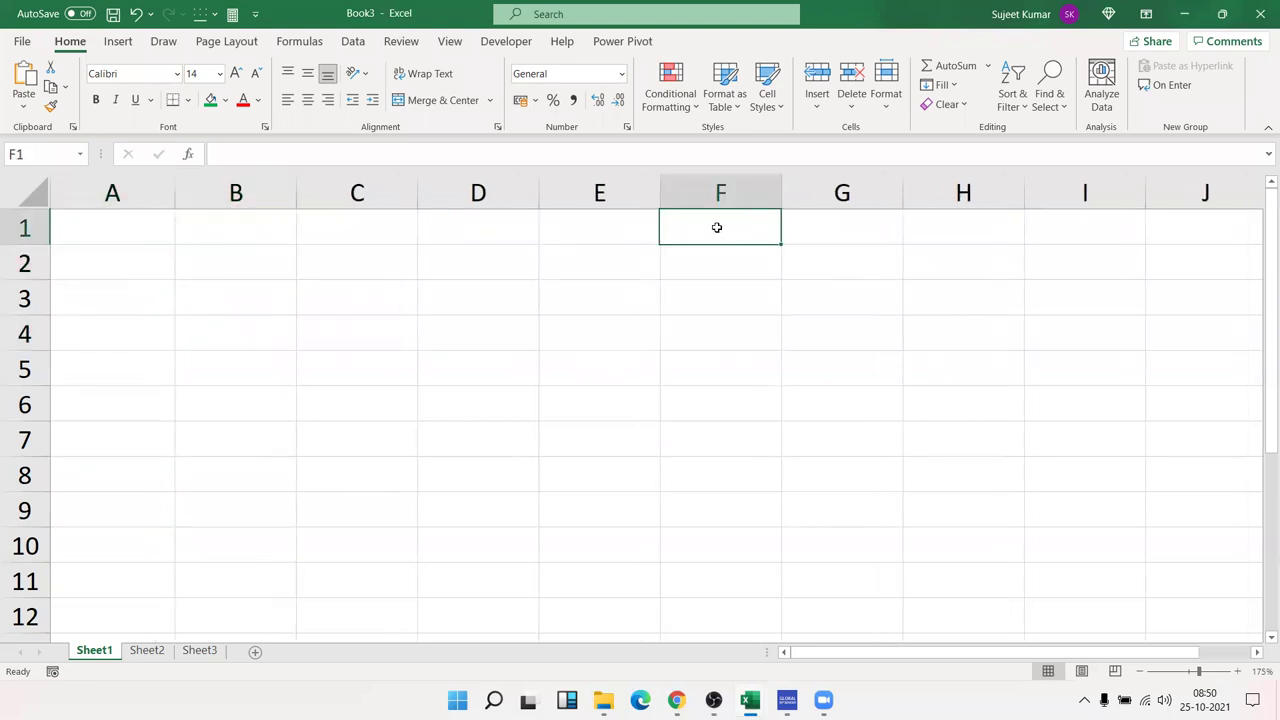
click(208, 102)
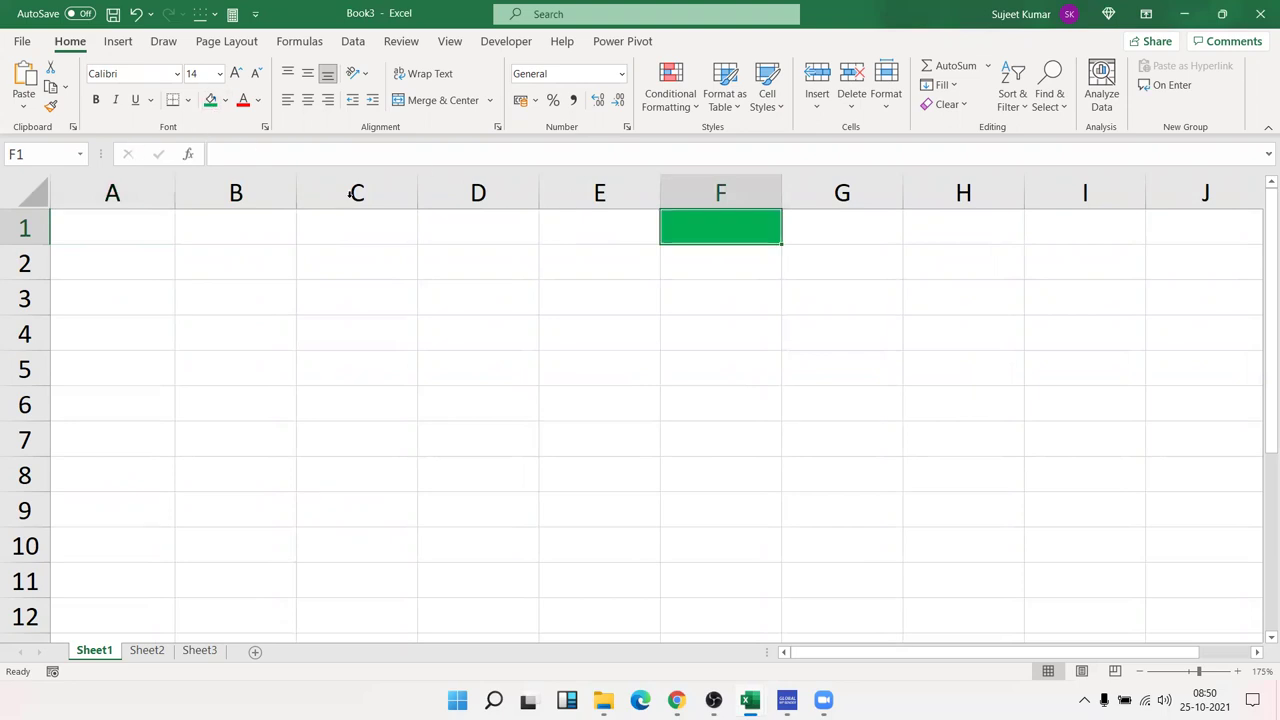
drag(781, 193, 808, 193)
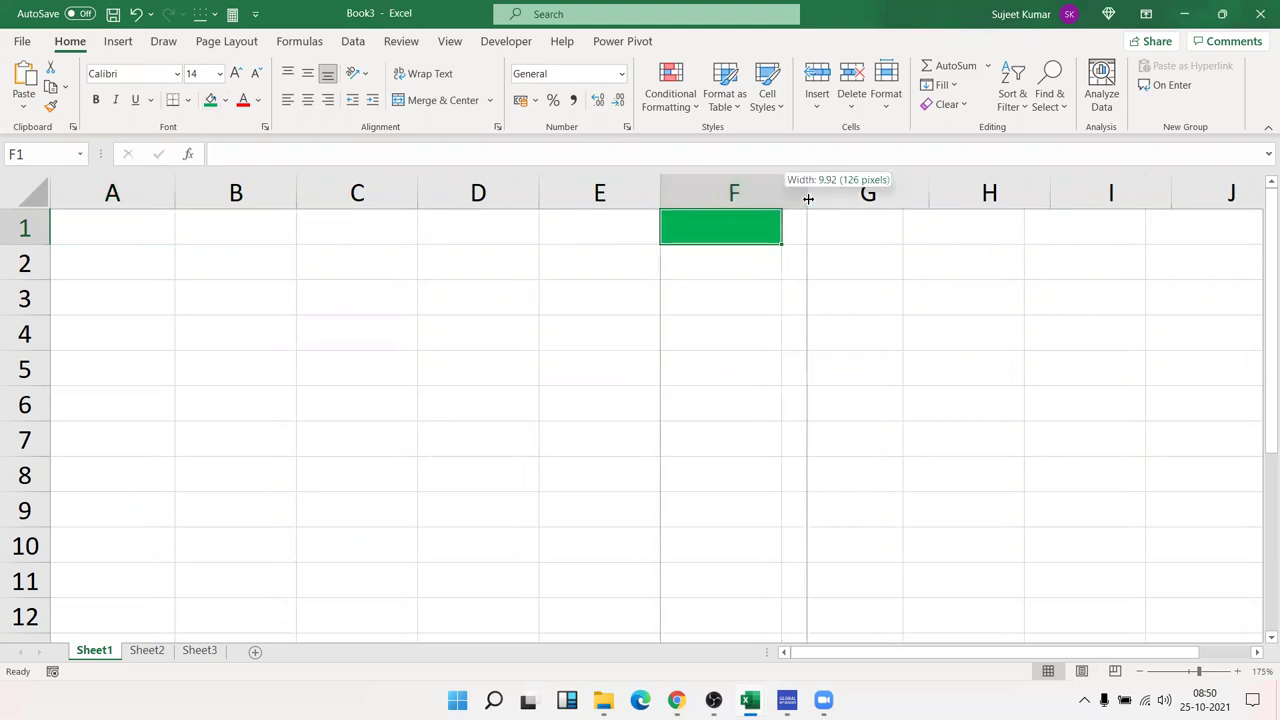
- Check the green F1 against neighbouring cells, then select A1 for text entry
click(669, 306)
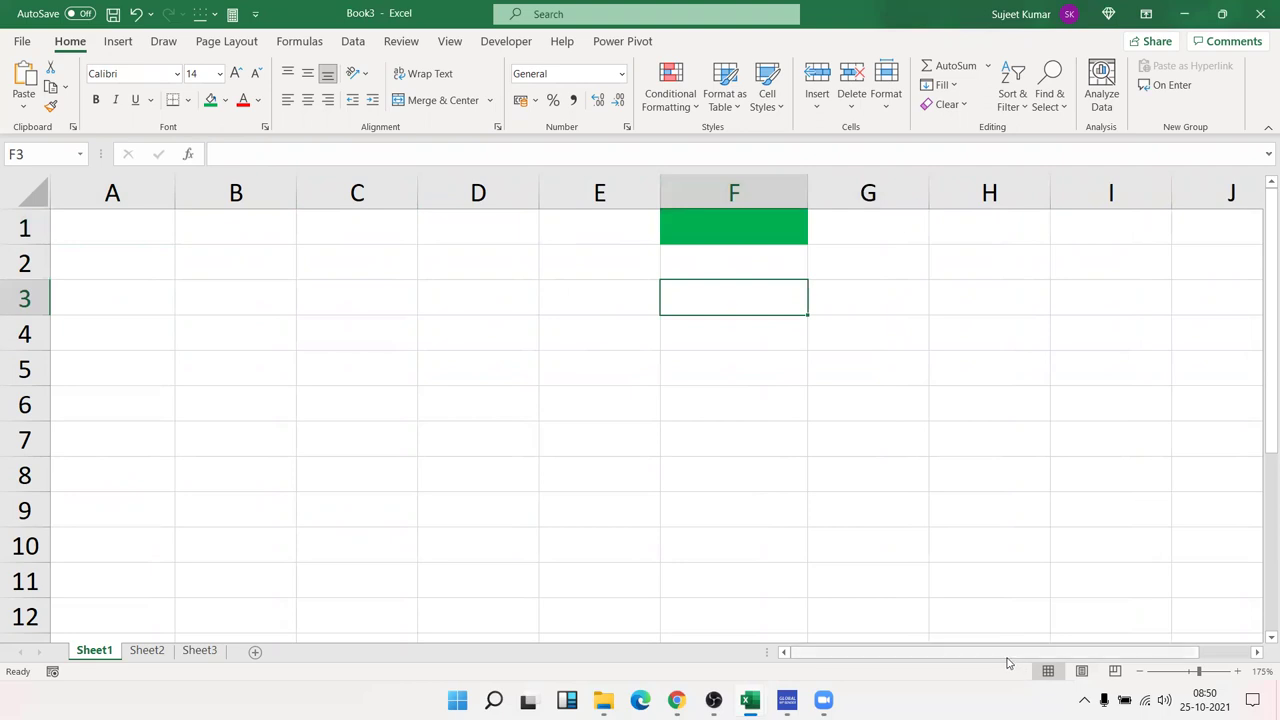
click(560, 295)
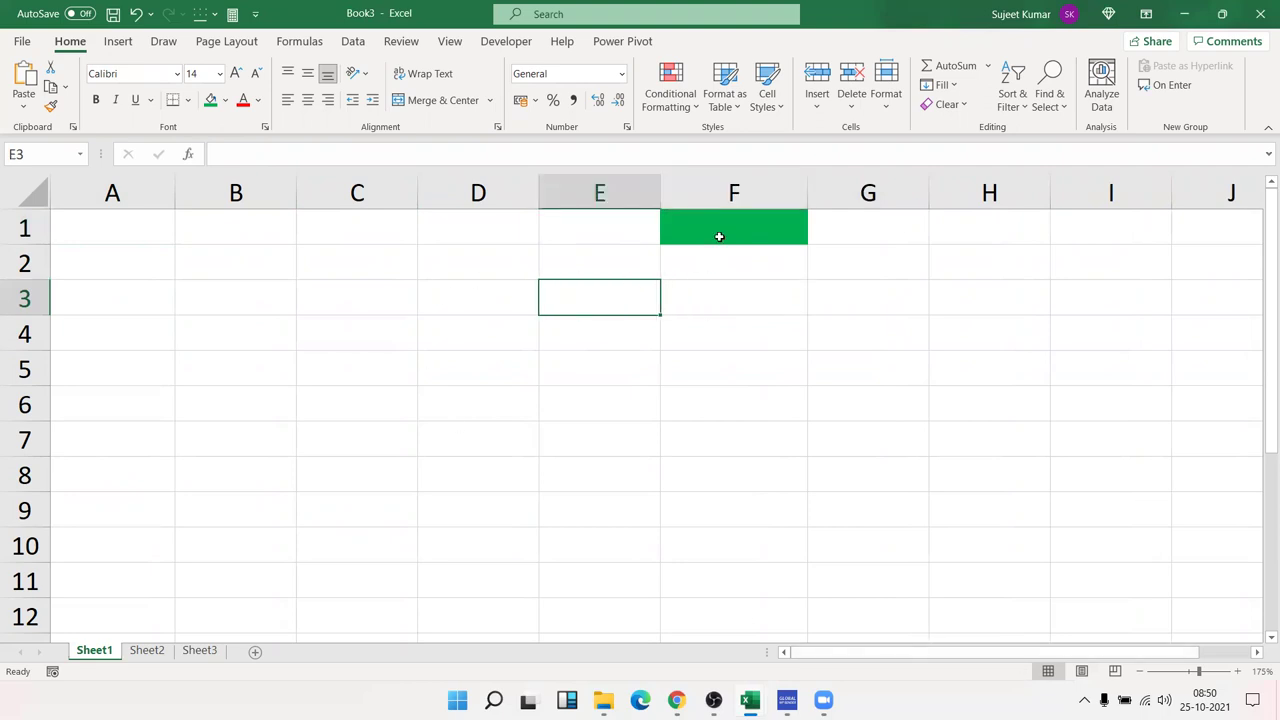
click(685, 240)
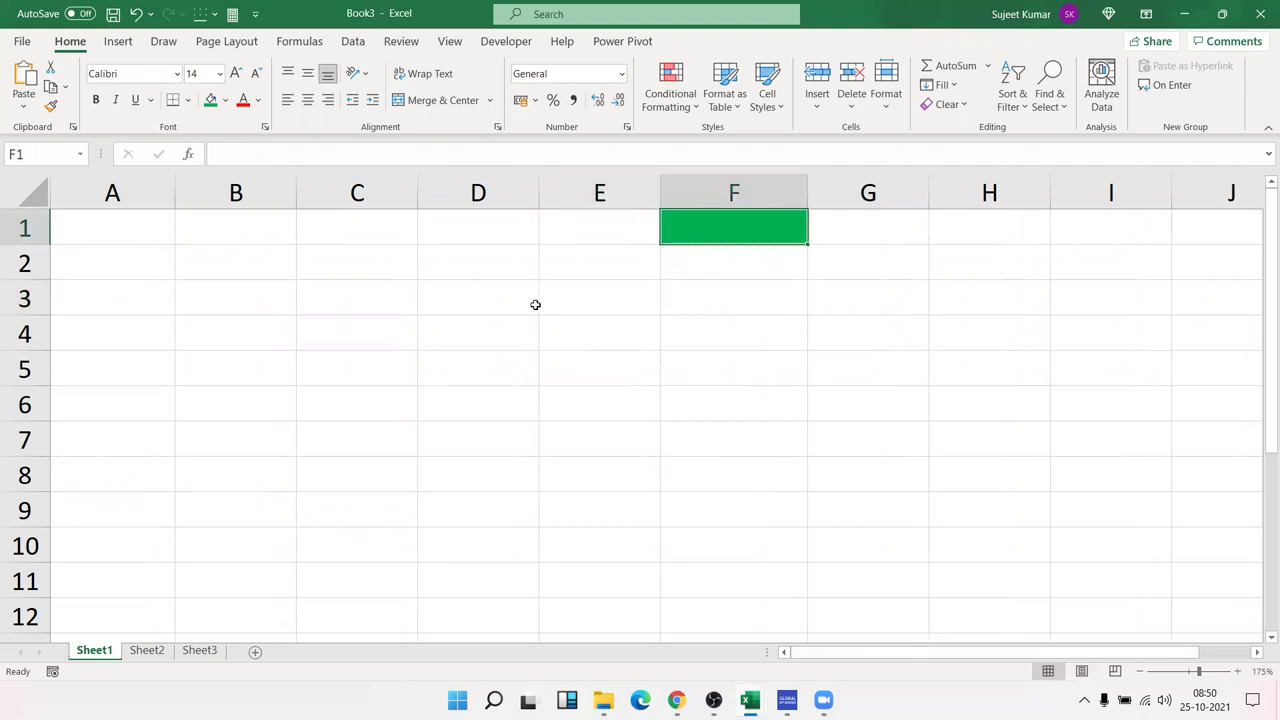
click(688, 336)
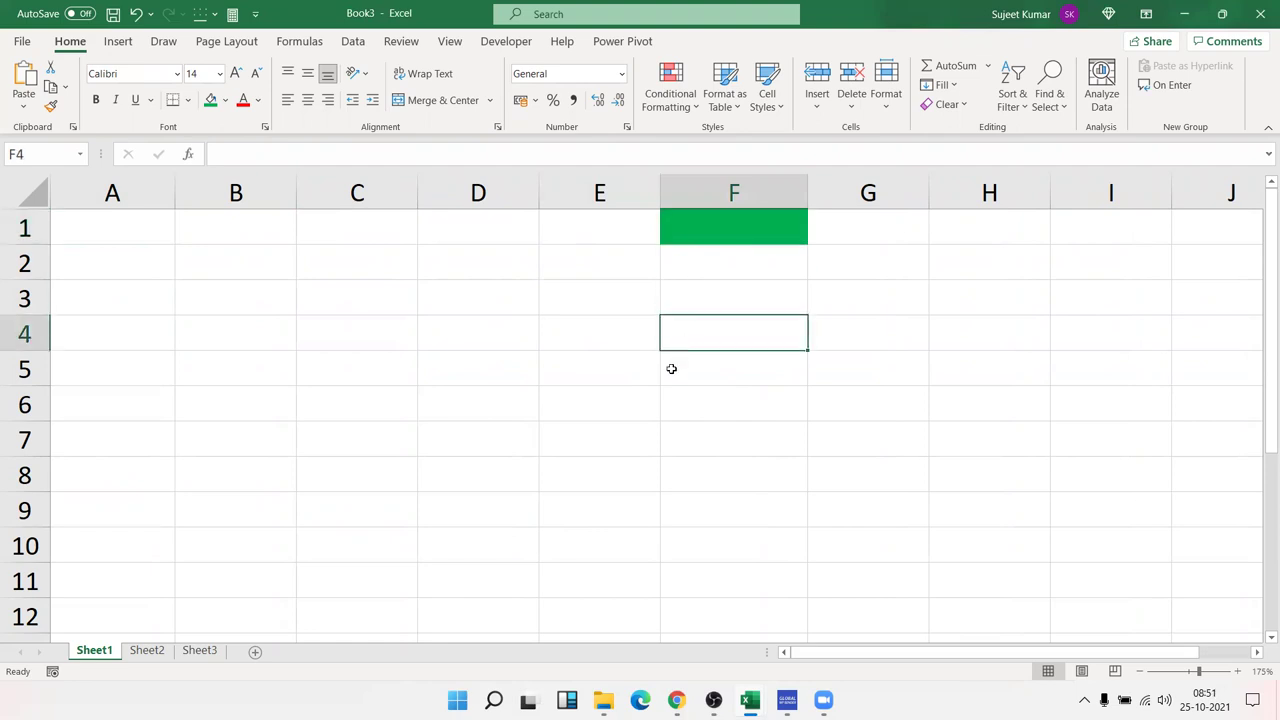
click(723, 221)
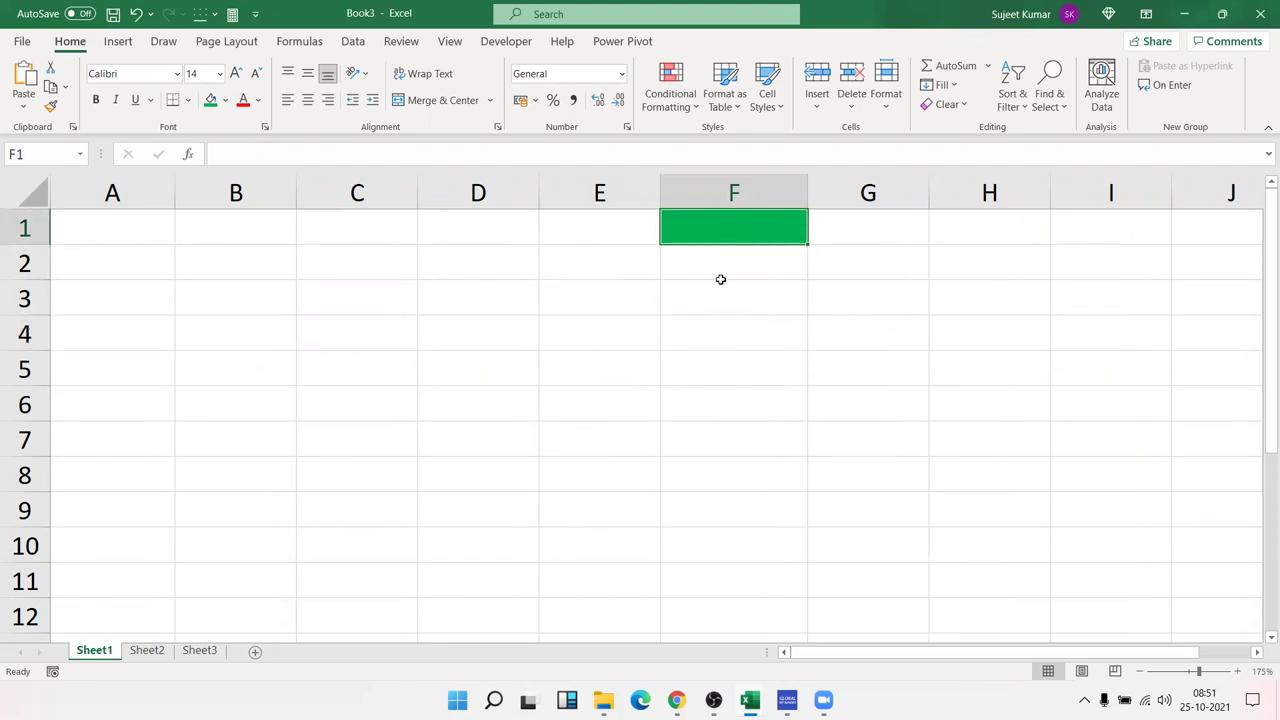
click(131, 224)
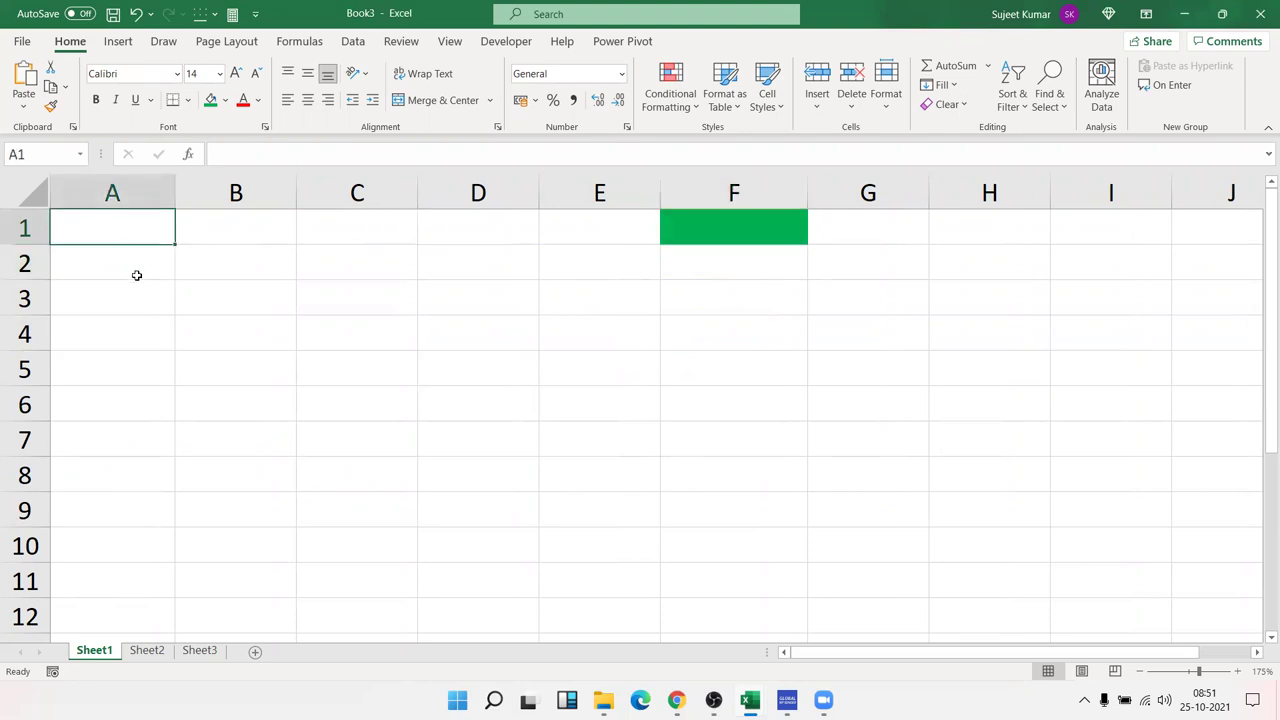
- Enter the person's first name in cell A1 and reselect A1
text(Sujeet)
key(Return)
key(Up)
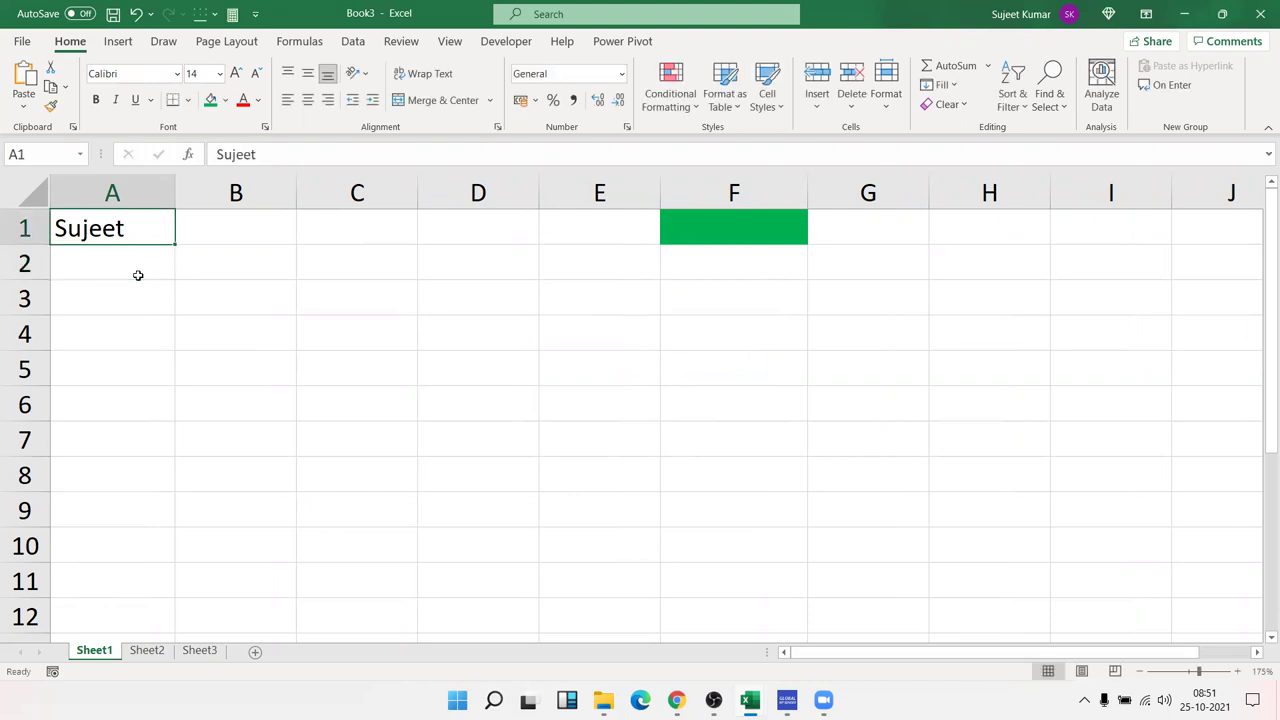
click(731, 229)
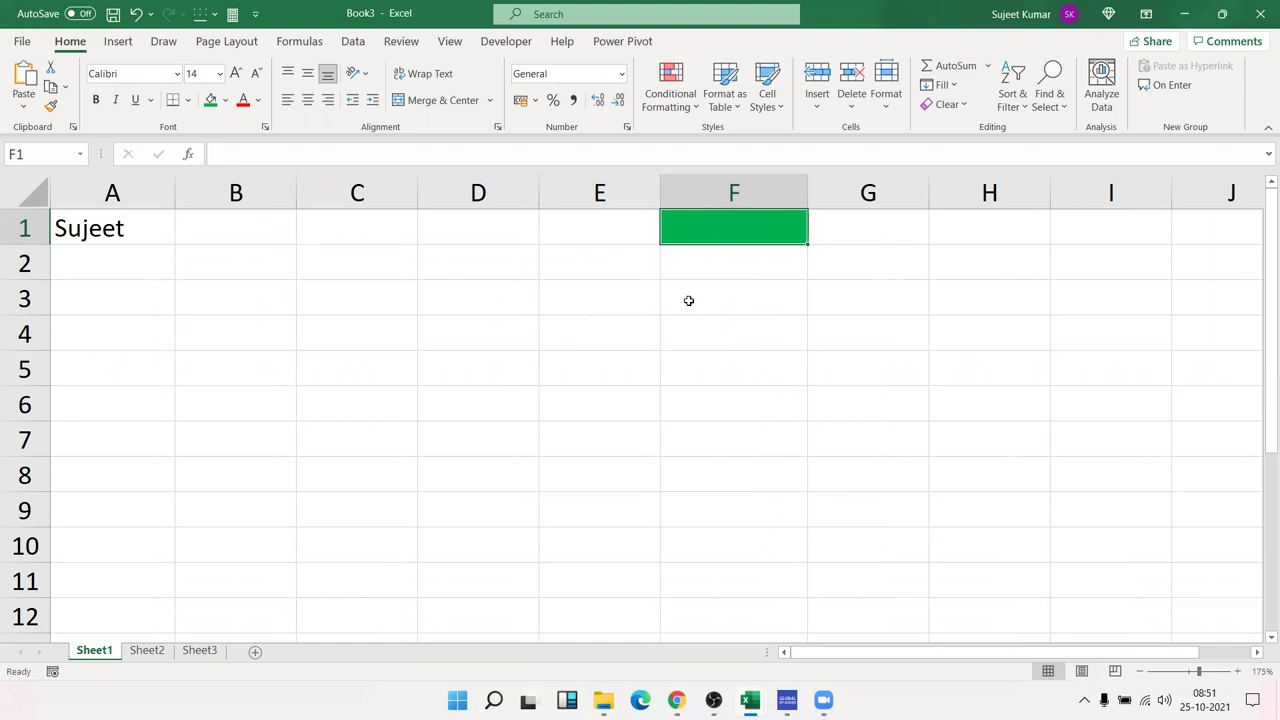
click(208, 286)
click(118, 230)
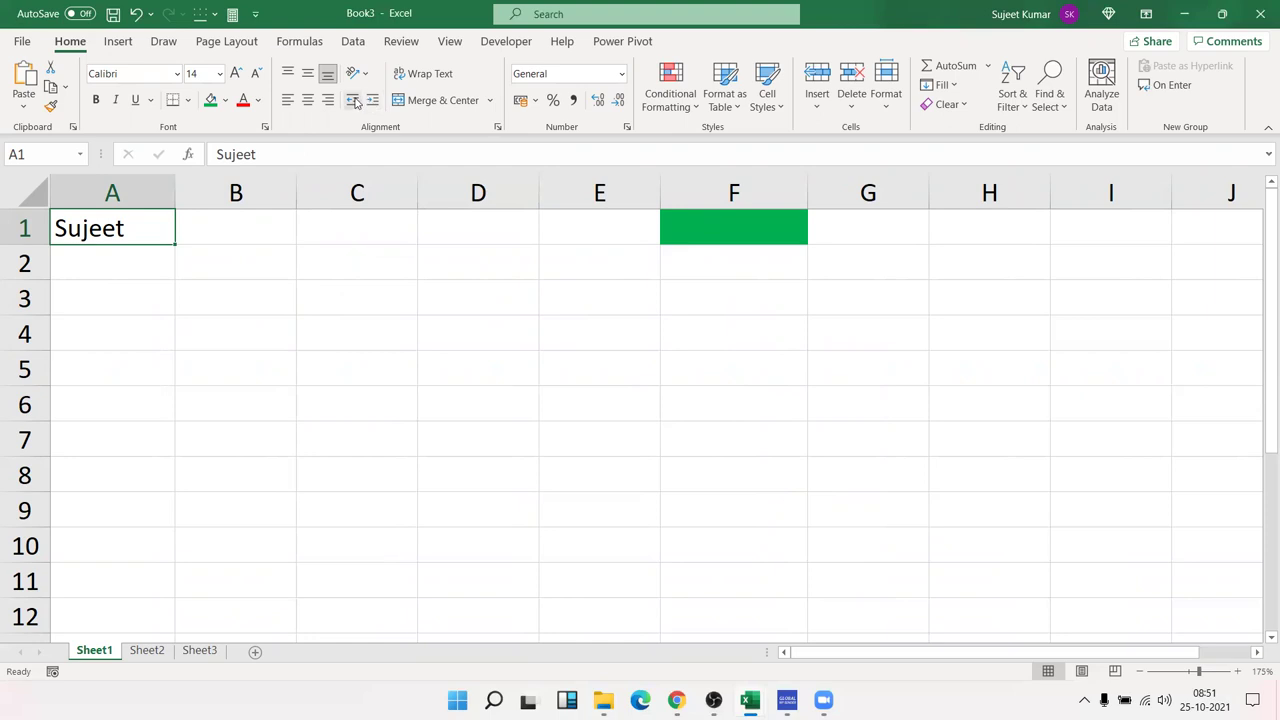
- Increase A1's indent eighteen times until the name shows inside green cell F1
click(372, 100)
click(372, 100)
click(372, 100)
click(372, 100)
click(372, 100)
click(372, 100)
click(372, 100)
click(372, 100)
click(372, 100)
click(372, 100)
click(372, 100)
click(372, 100)
click(372, 100)
click(372, 100)
click(372, 100)
click(372, 100)
click(372, 100)
click(372, 100)
click(372, 100)
click(372, 100)
click(372, 100)
click(372, 100)
click(372, 100)
click(372, 100)
click(372, 100)
click(372, 100)
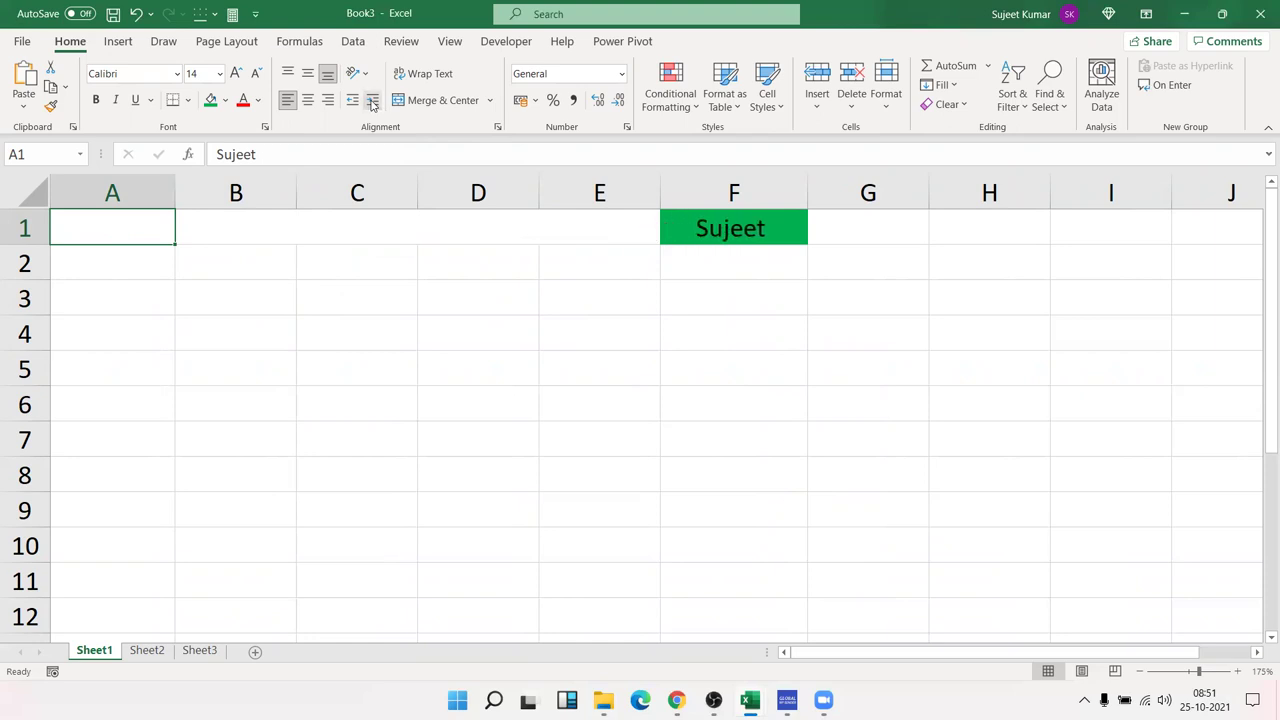
click(521, 353)
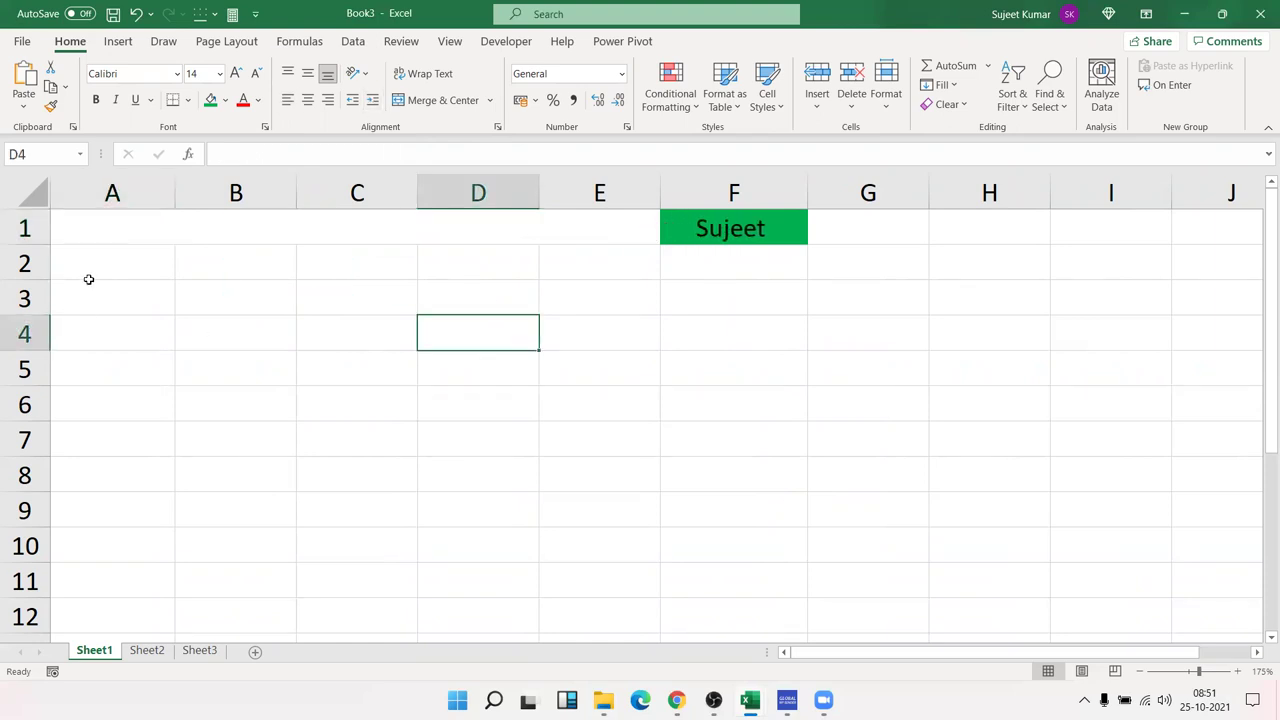
click(114, 226)
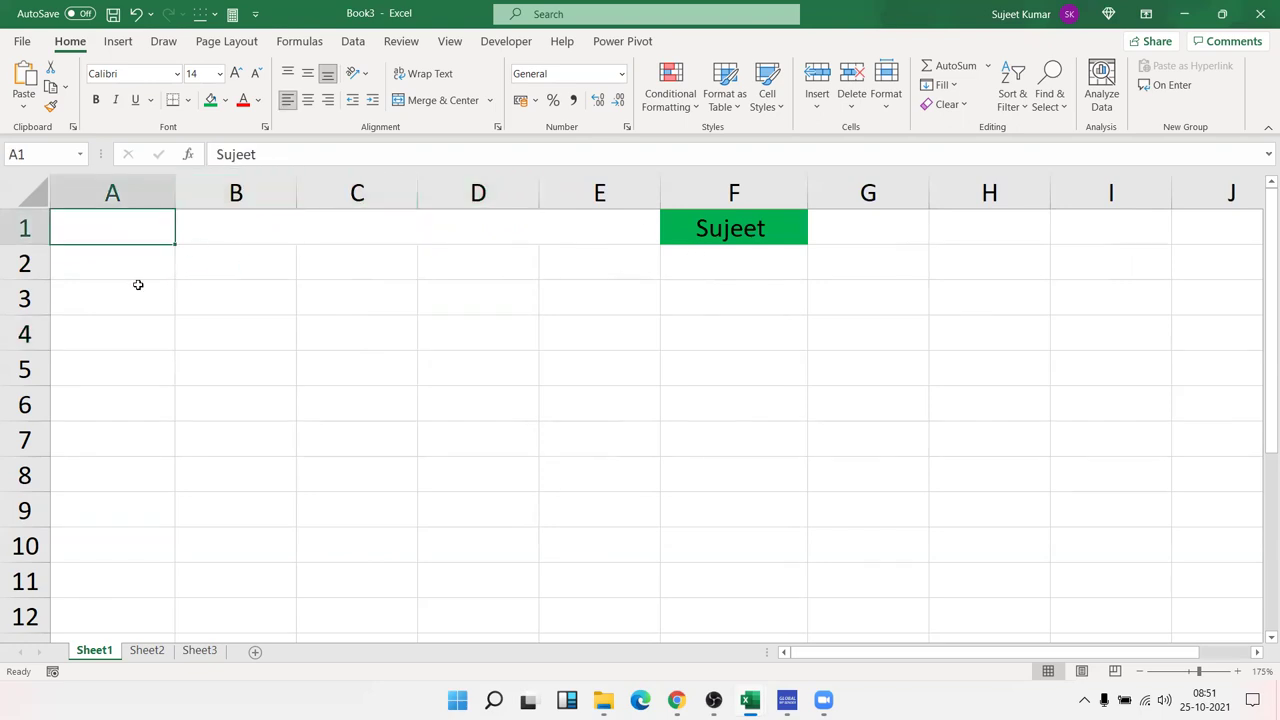
click(259, 104)
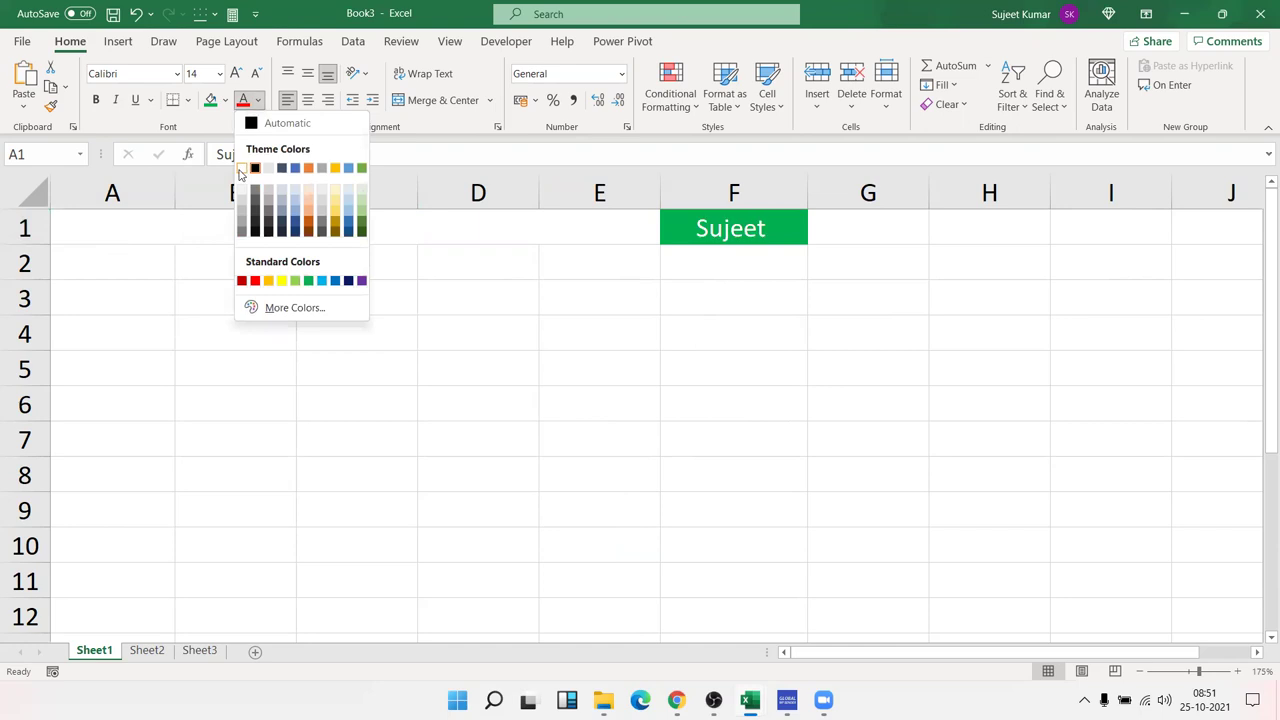
click(240, 170)
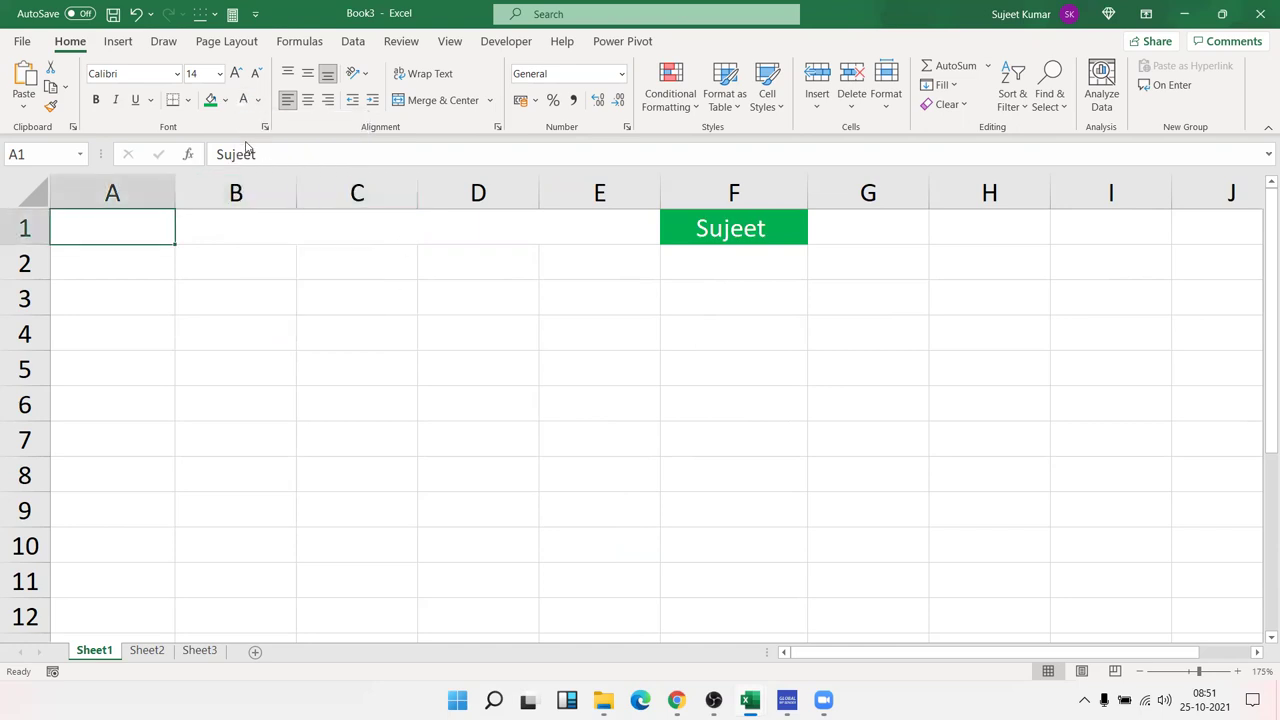
click(234, 75)
click(480, 308)
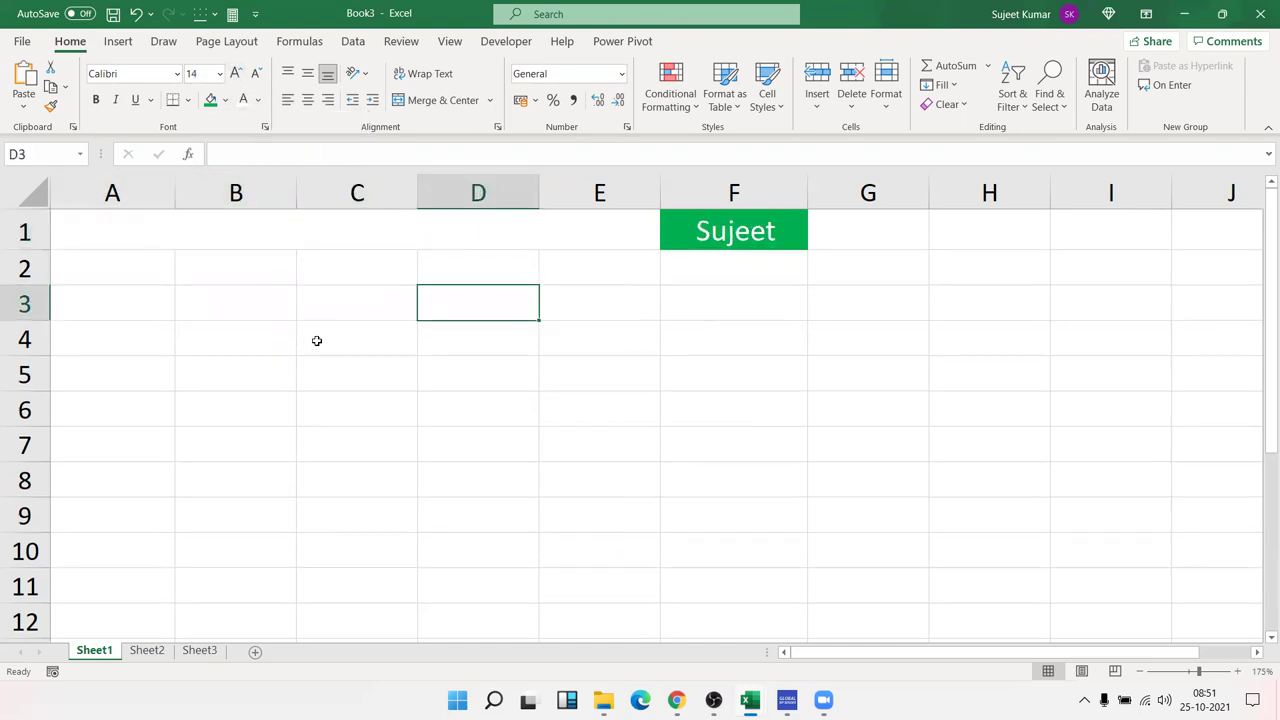
click(612, 416)
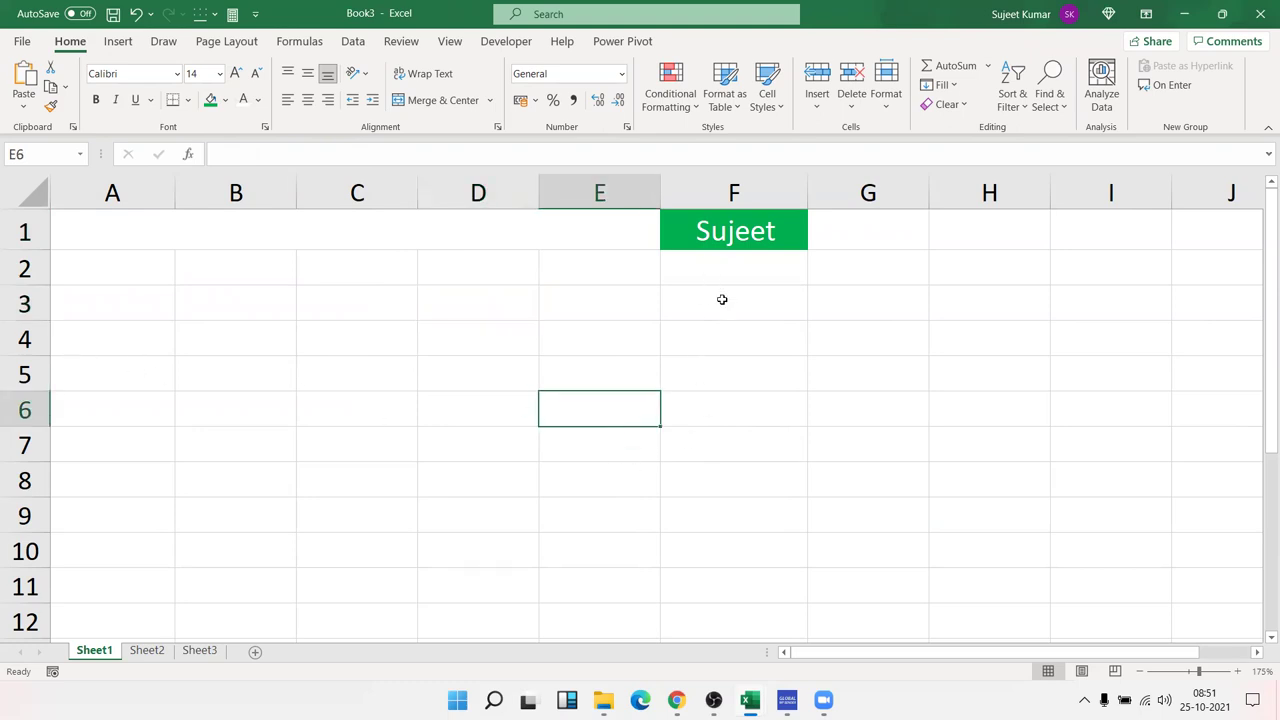
click(718, 240)
text(sdfas)
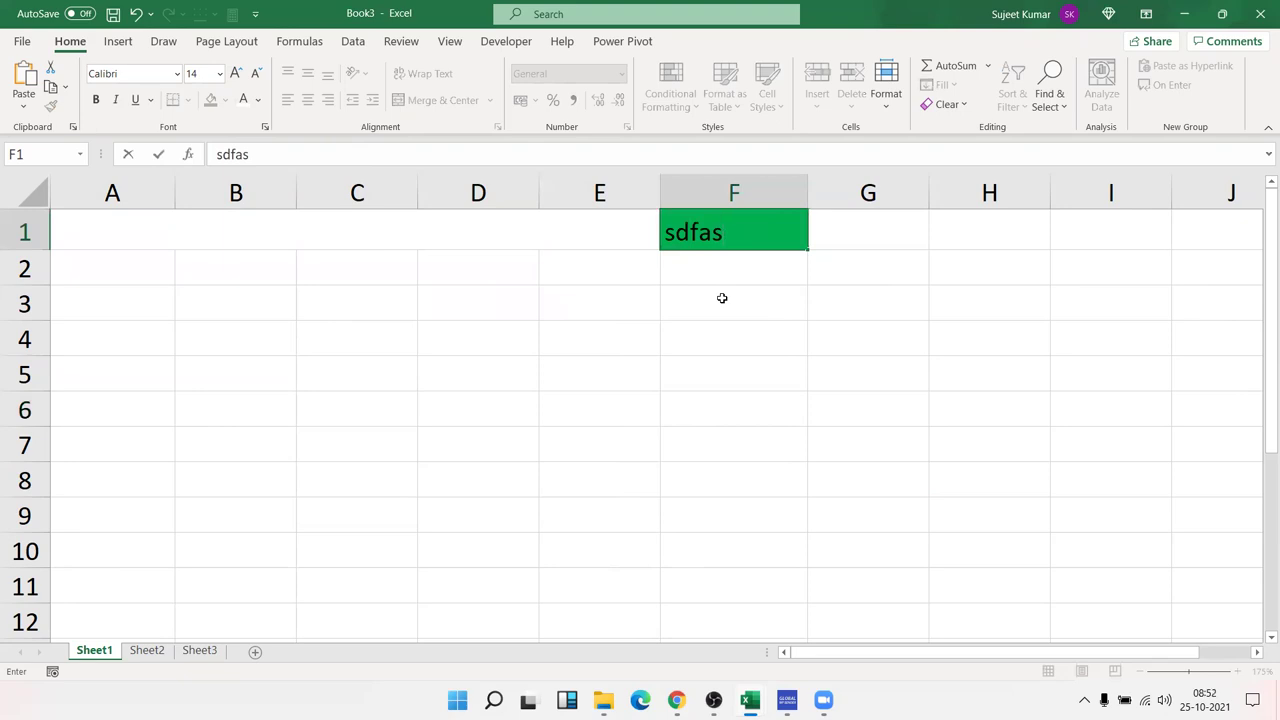
key(Escape)
click(723, 329)
click(720, 245)
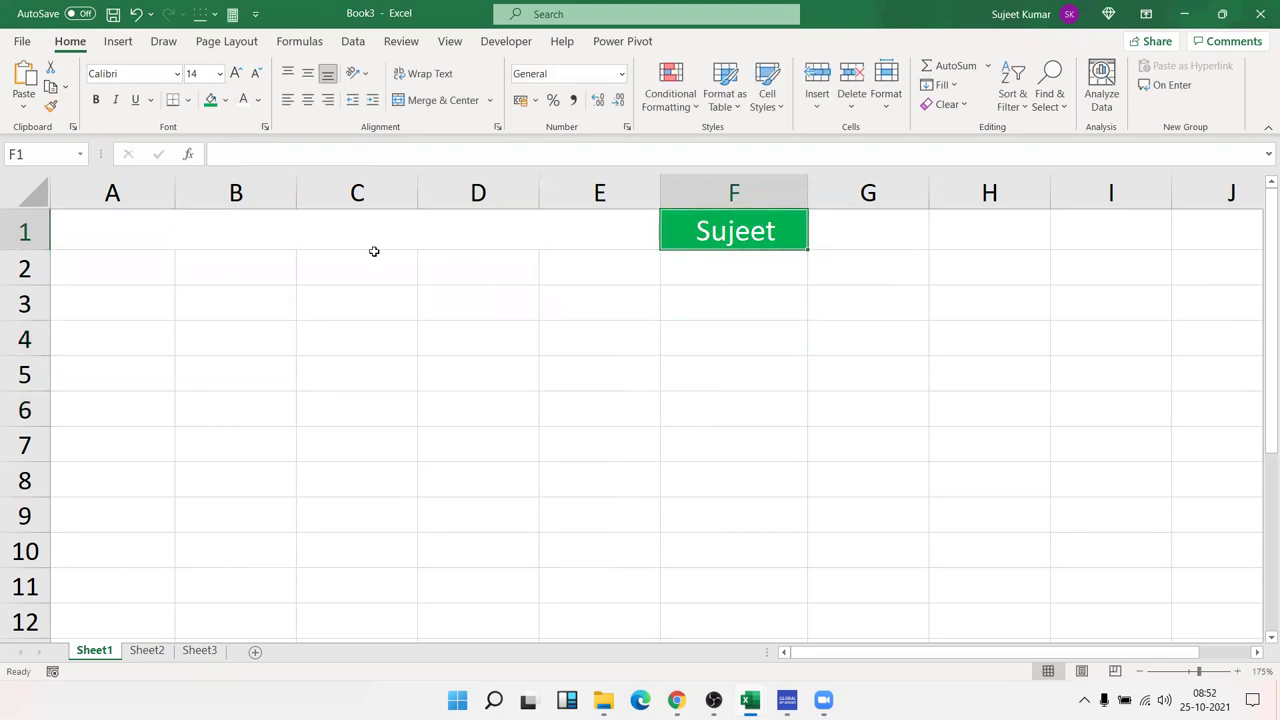
click(142, 238)
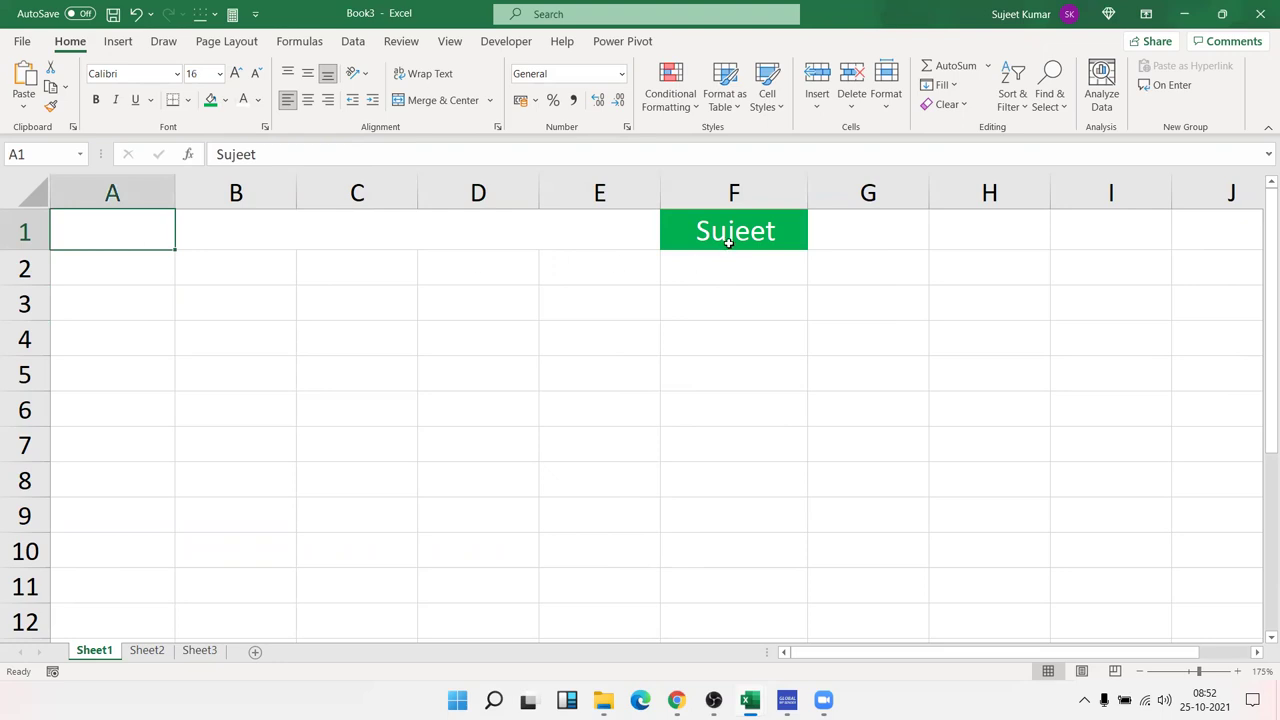
click(729, 241)
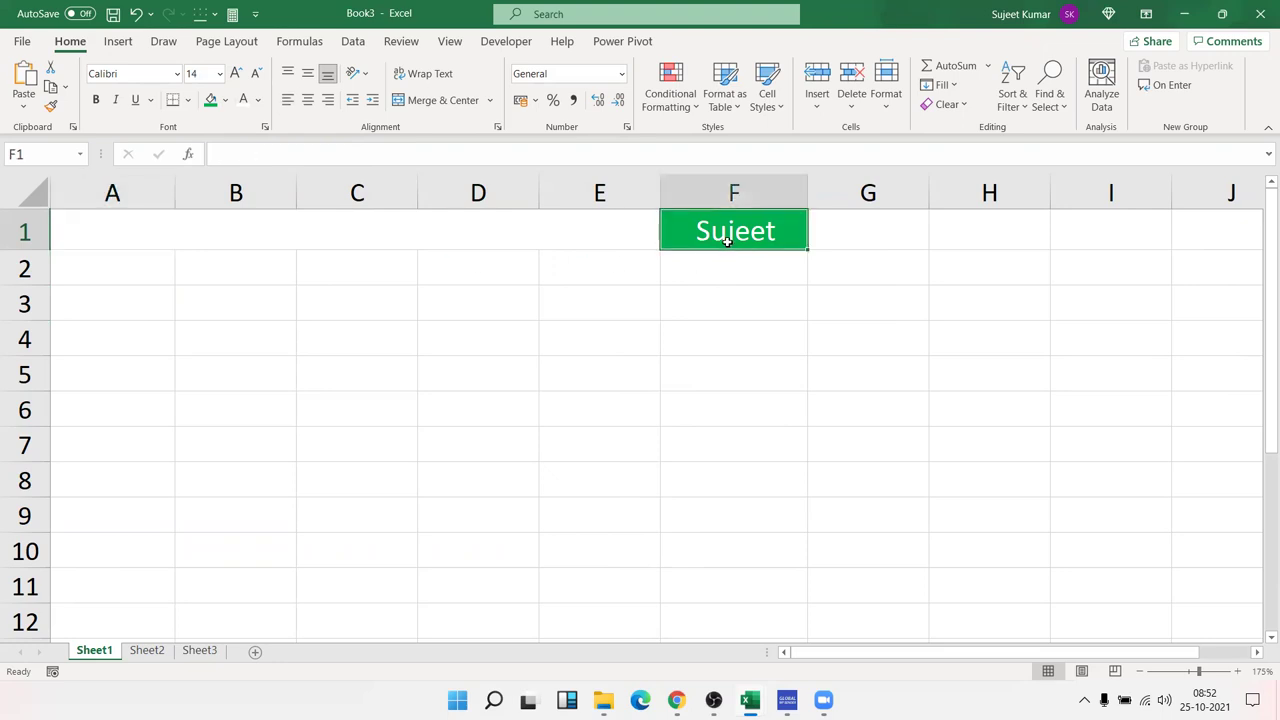
text(NAme)
key(Return)
key(Up)
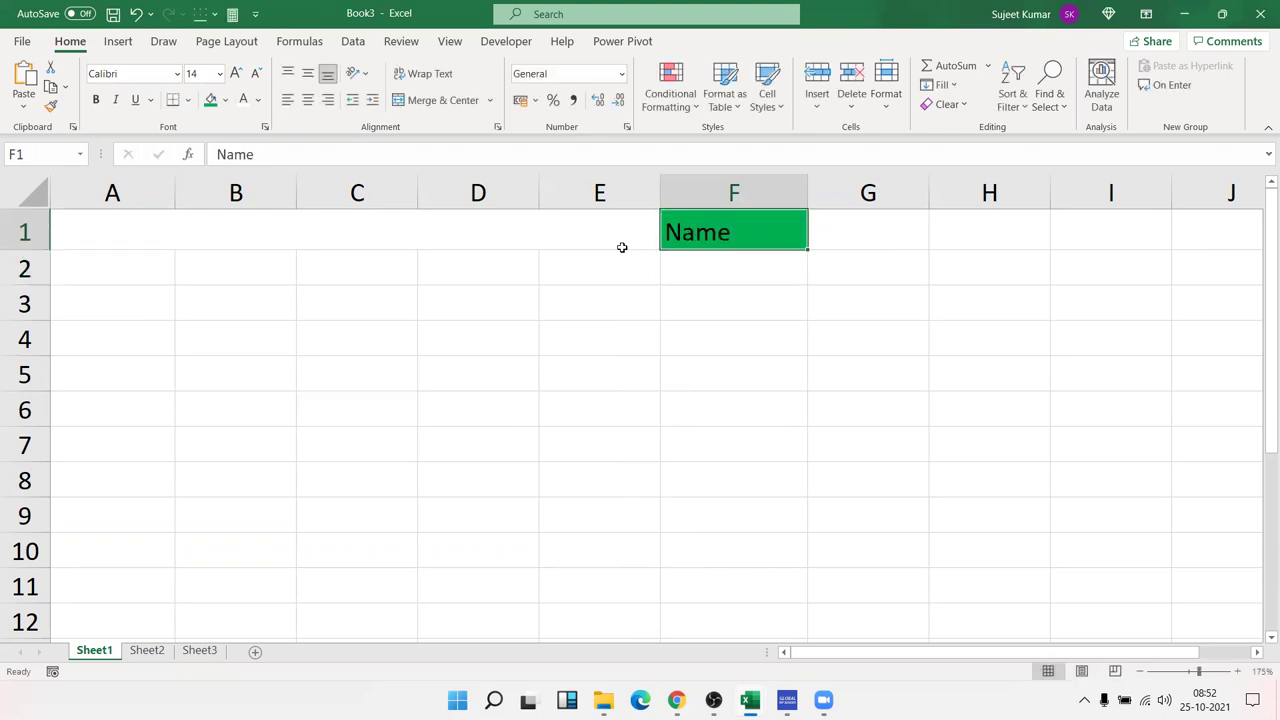
key(ctrl+z)
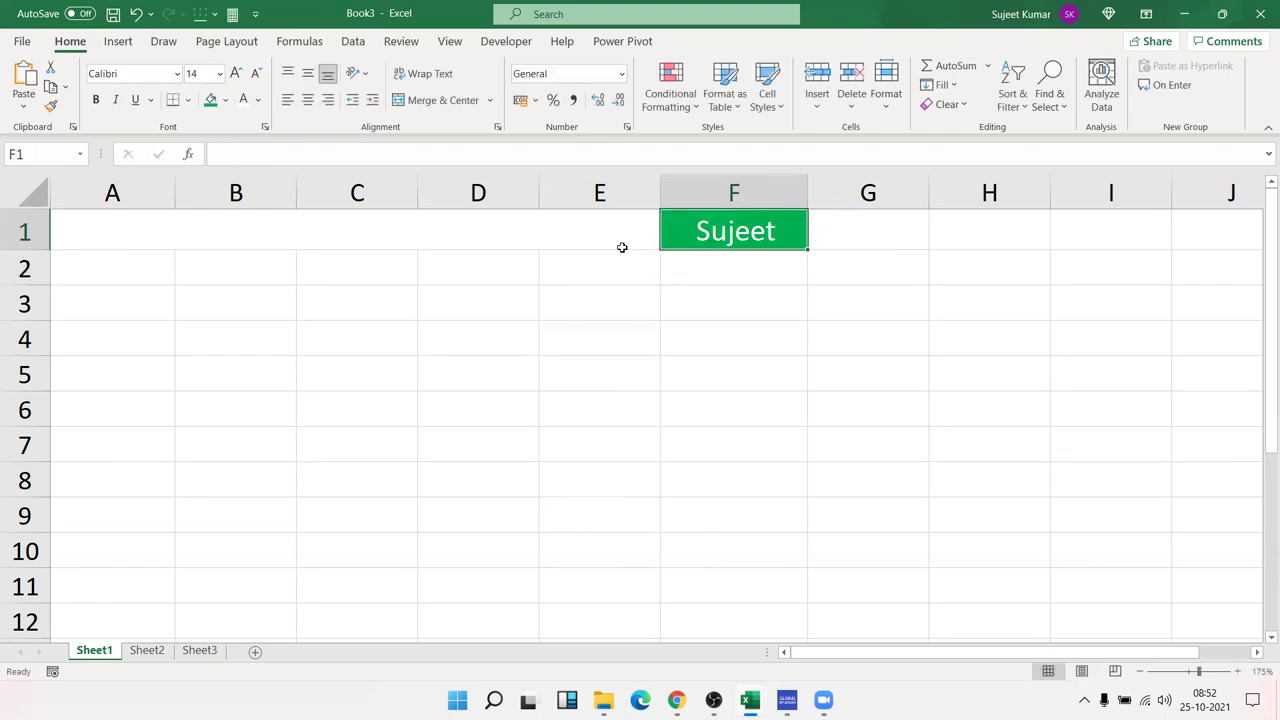
key(Left)
key(Left)
key(Left)
key(Left)
key(Right)
key(Right)
key(Right)
key(Right)
key(Down)
key(Down)
key(Down)
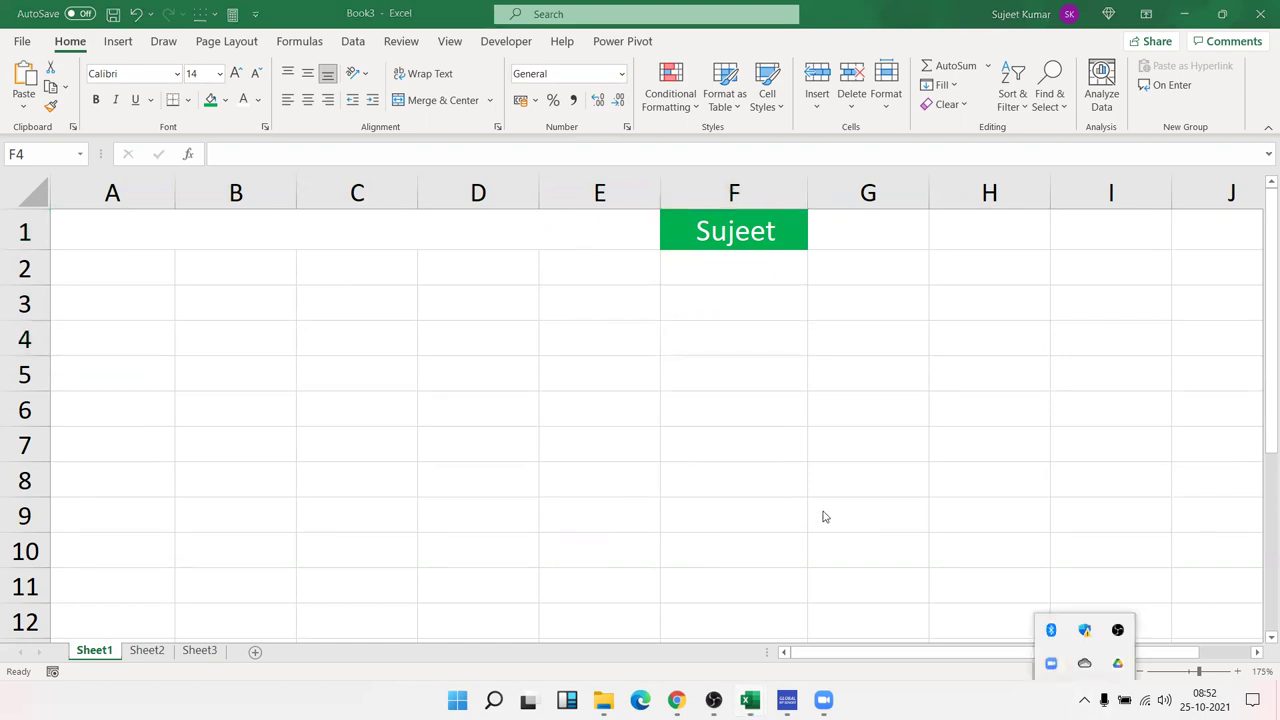
- On Sheet2, enter the person's full name in cell A1
scroll(185, 360, down, 1)
scroll(189, 366, up, 1)
click(147, 651)
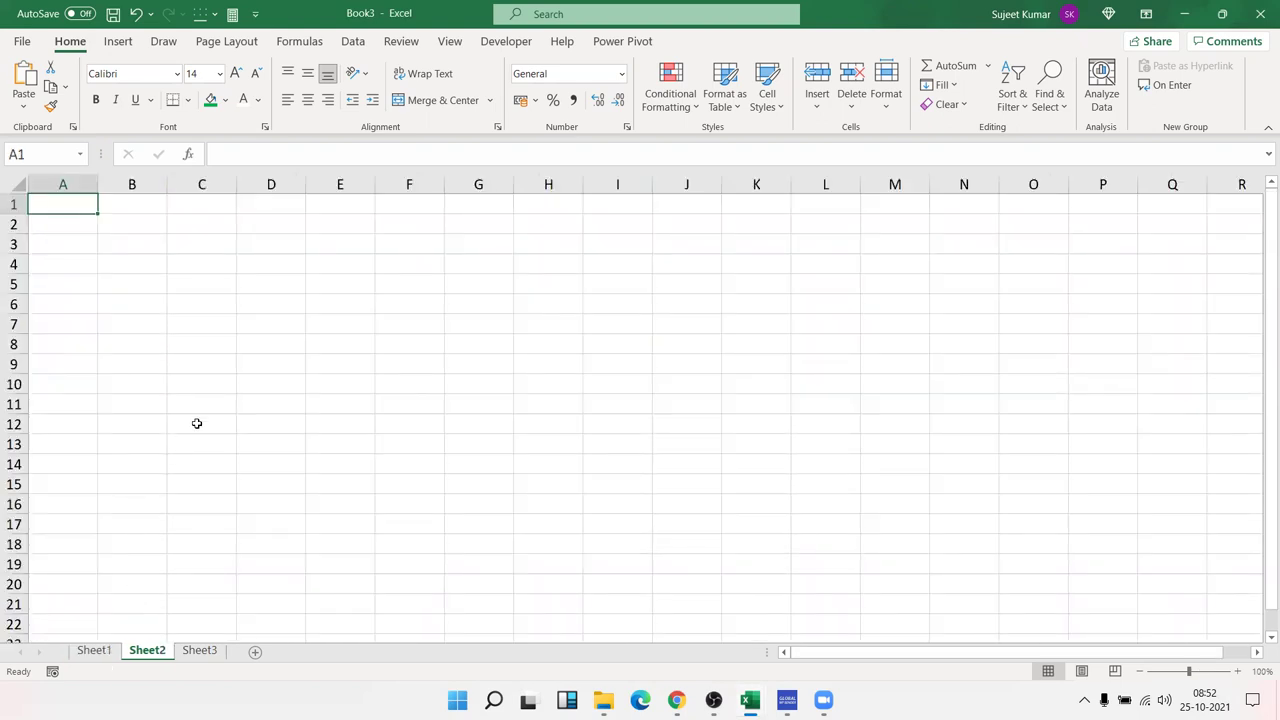
click(192, 384)
click(82, 212)
key(Return)
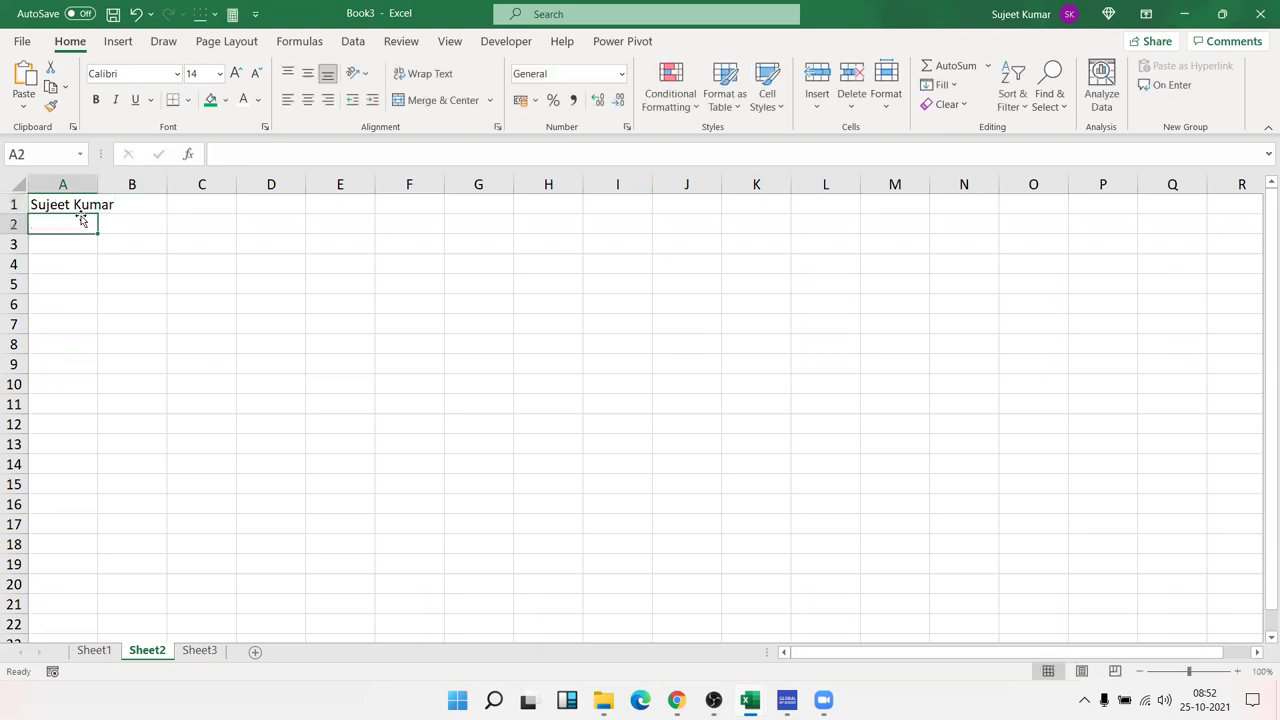
- Check column A's width and enter 1 in cell B1
click(84, 286)
drag(96, 188, 98, 188)
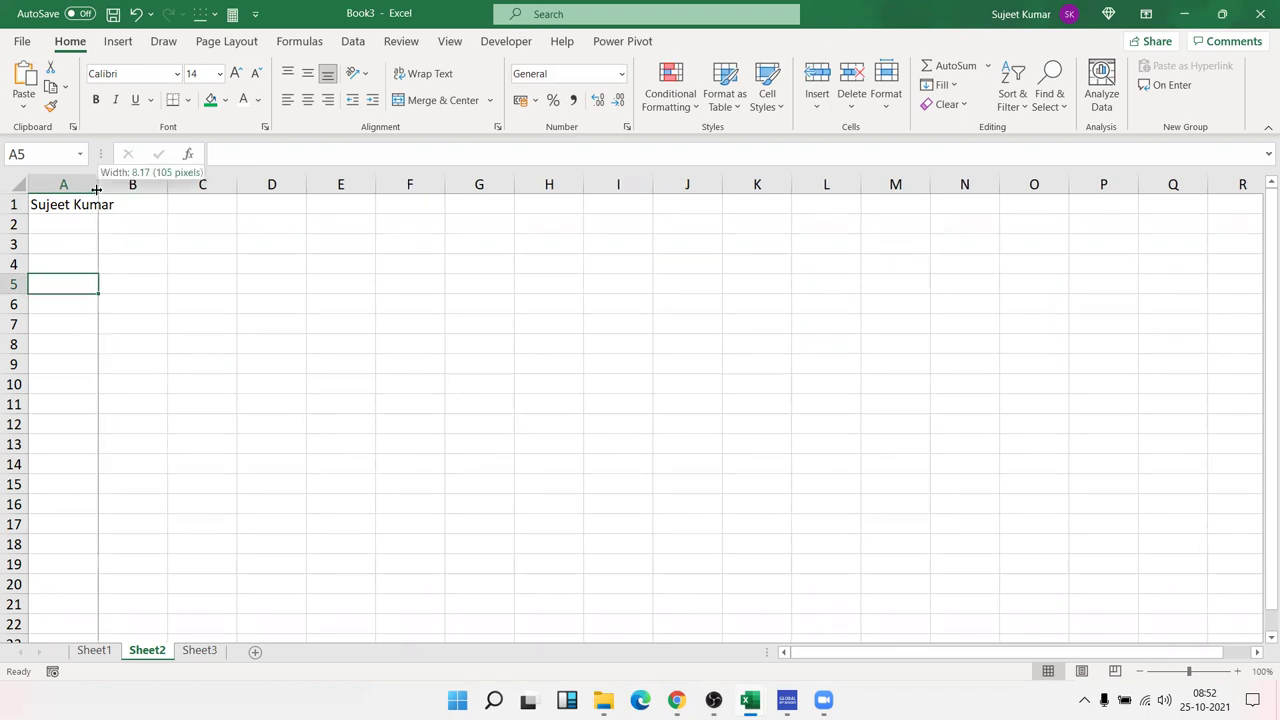
click(120, 259)
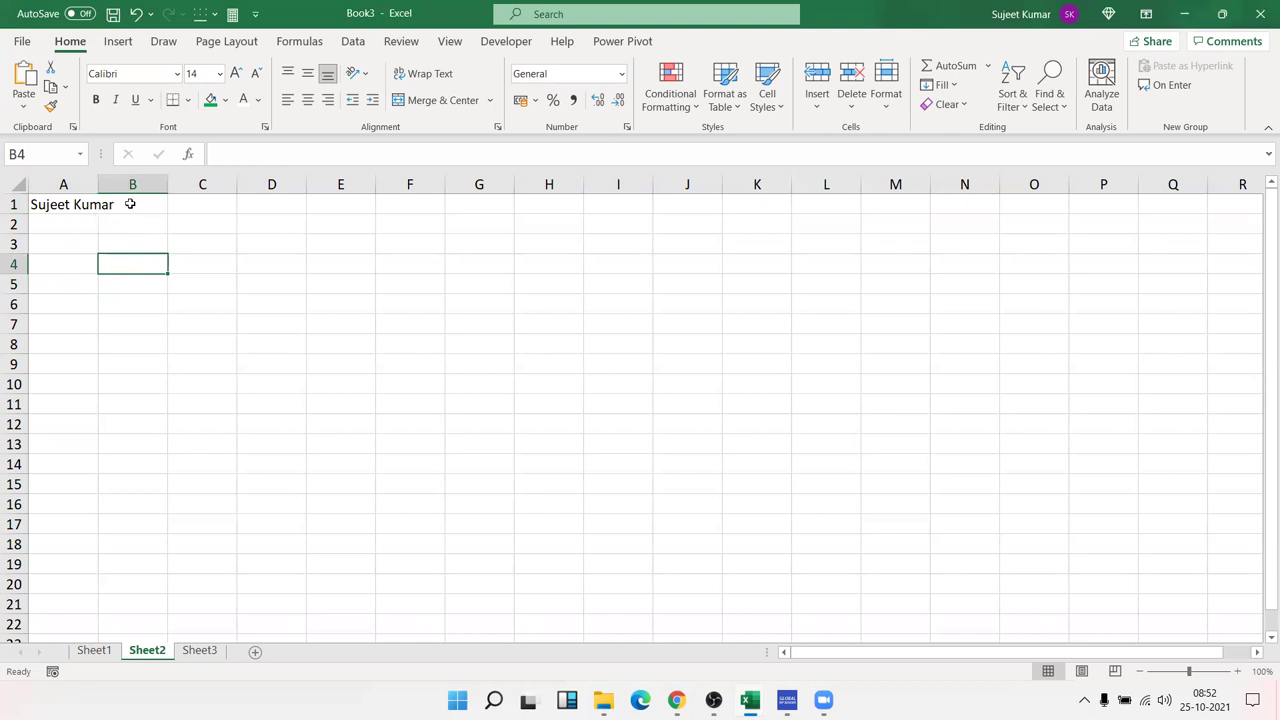
click(130, 203)
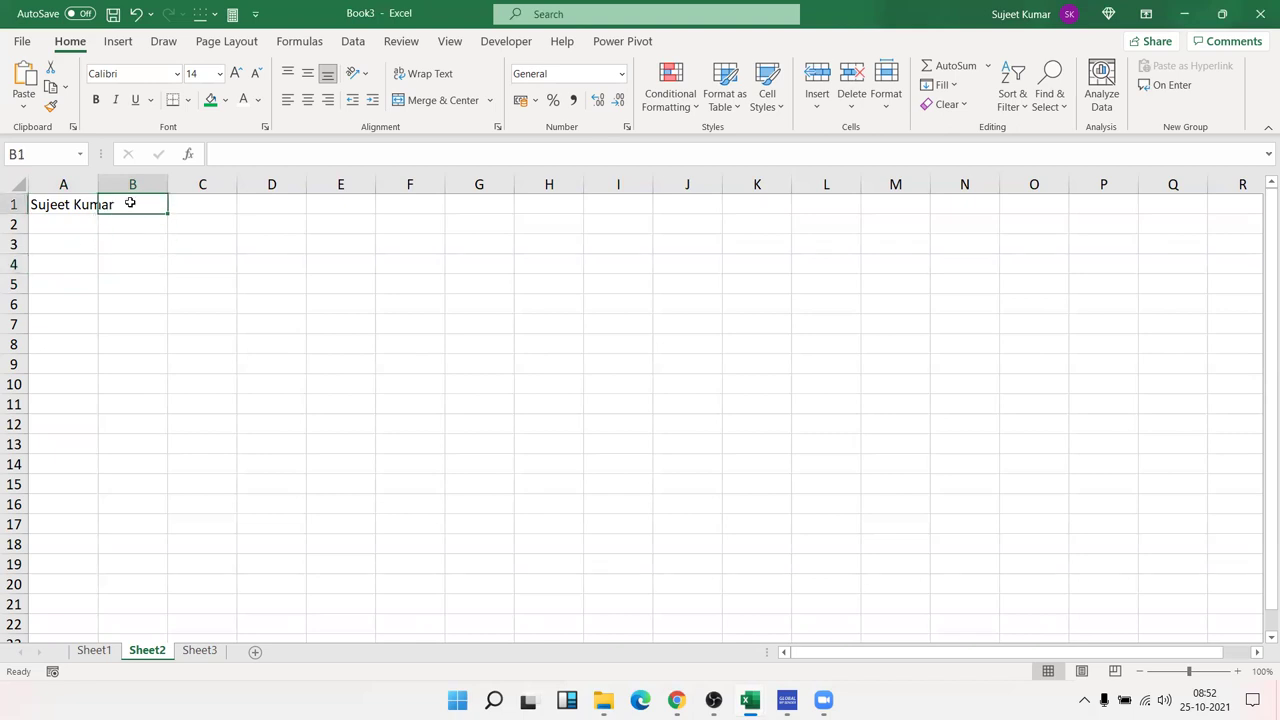
text(1)
key(Return)
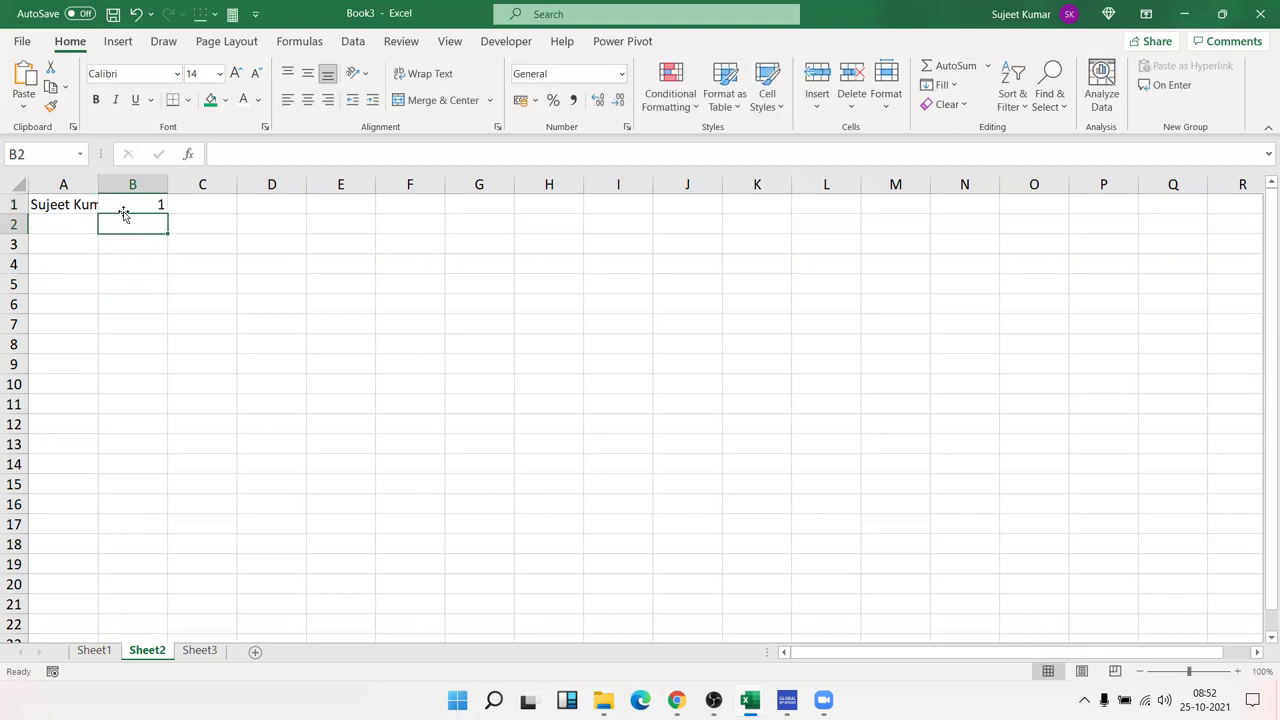
- Auto-fit column A to the full name and inspect cells A1 to A5
scroll(144, 343, up, 1)
scroll(144, 343, up, 5)
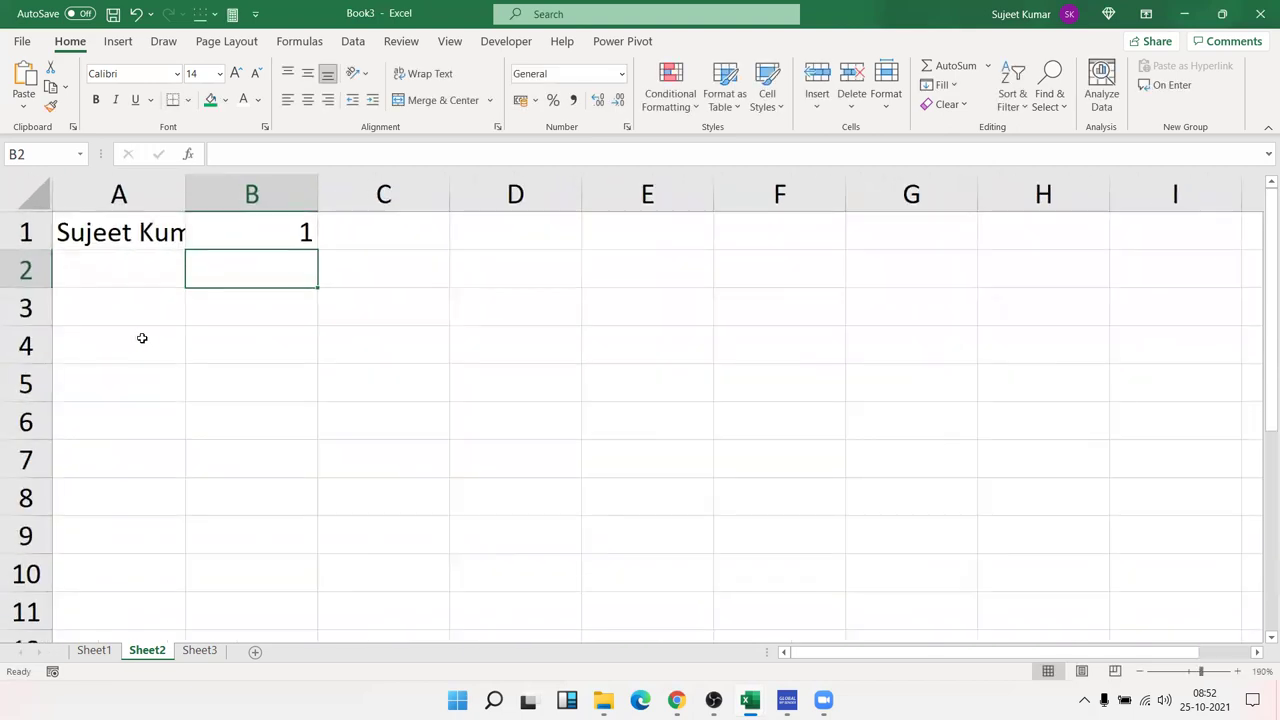
scroll(142, 338, up, 6)
scroll(146, 314, up, 3)
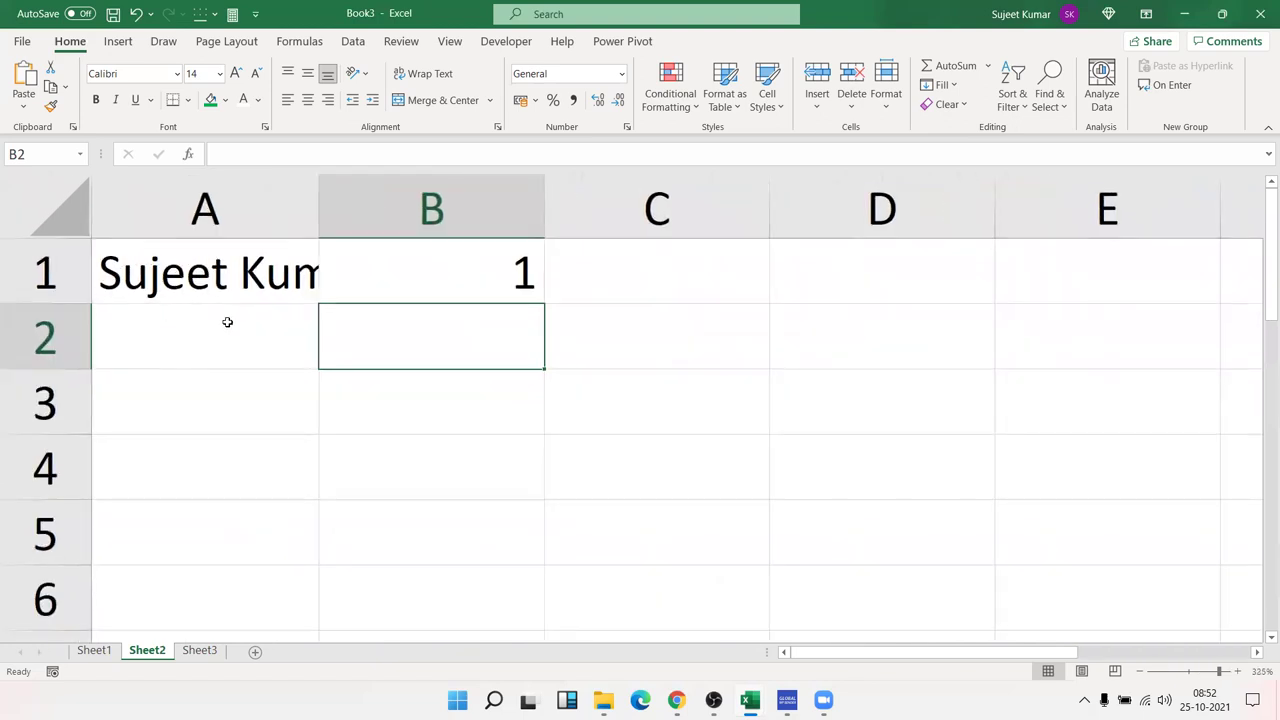
click(191, 379)
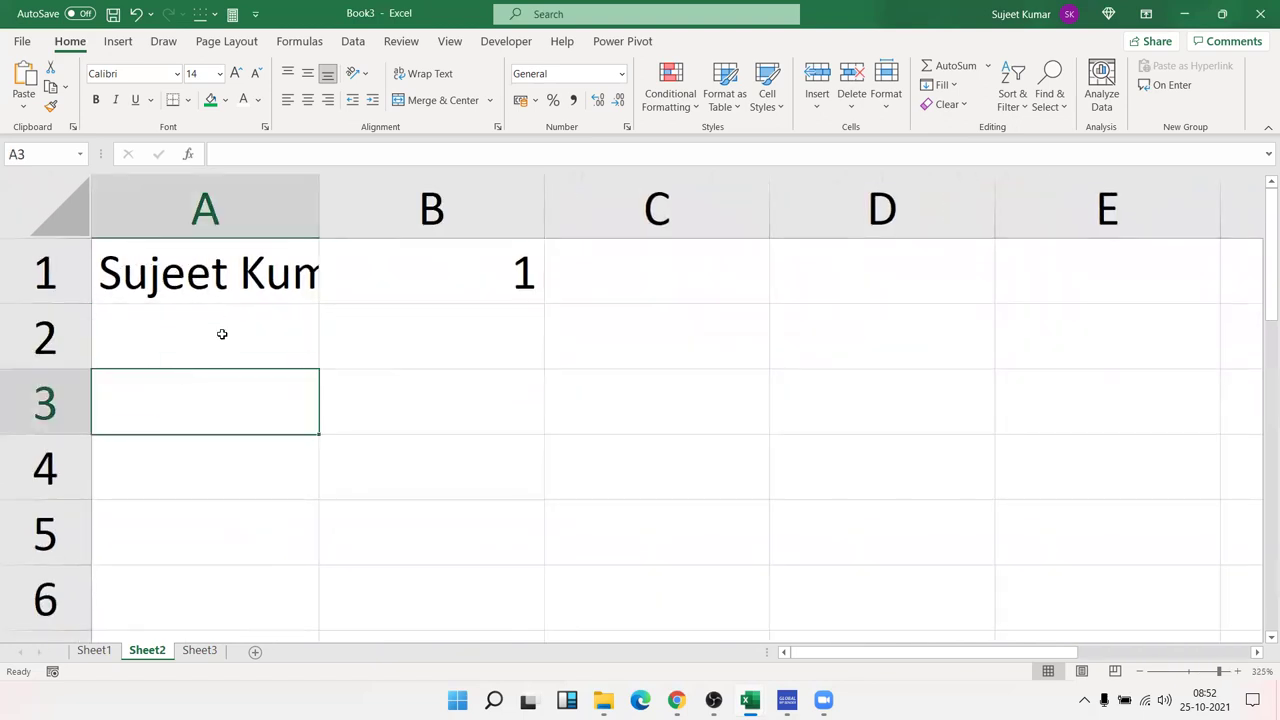
click(340, 205)
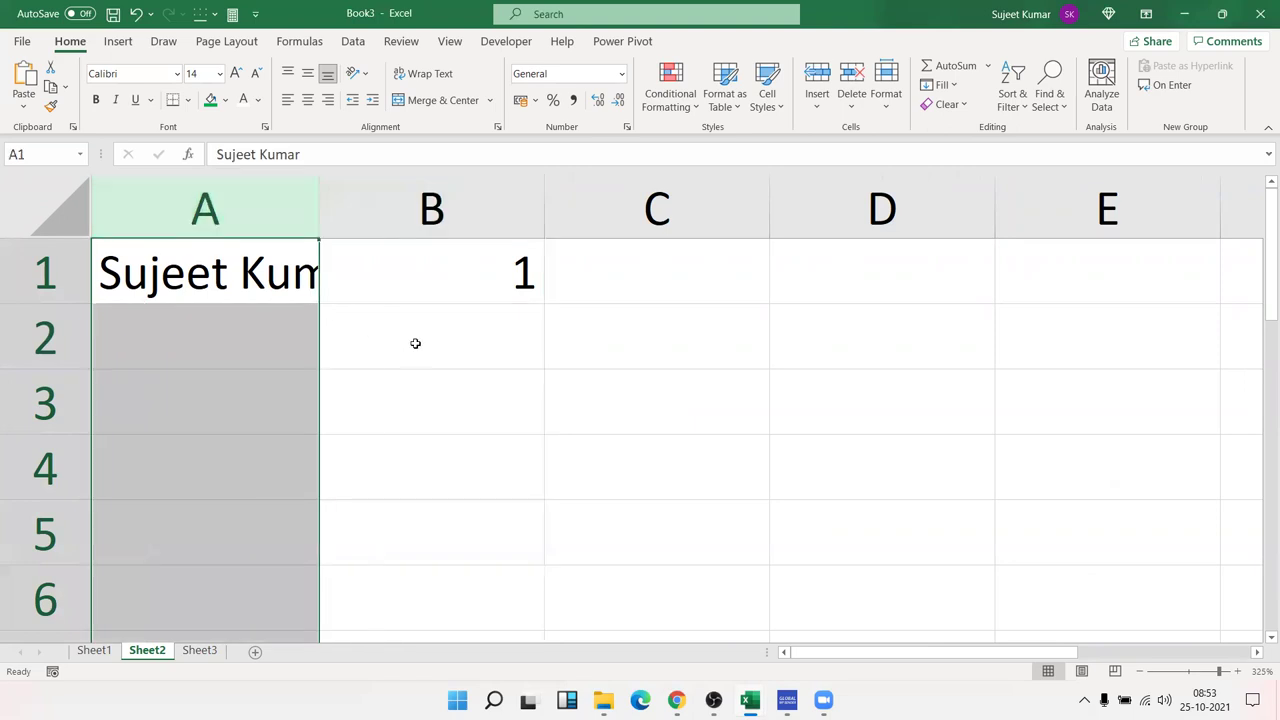
click(416, 344)
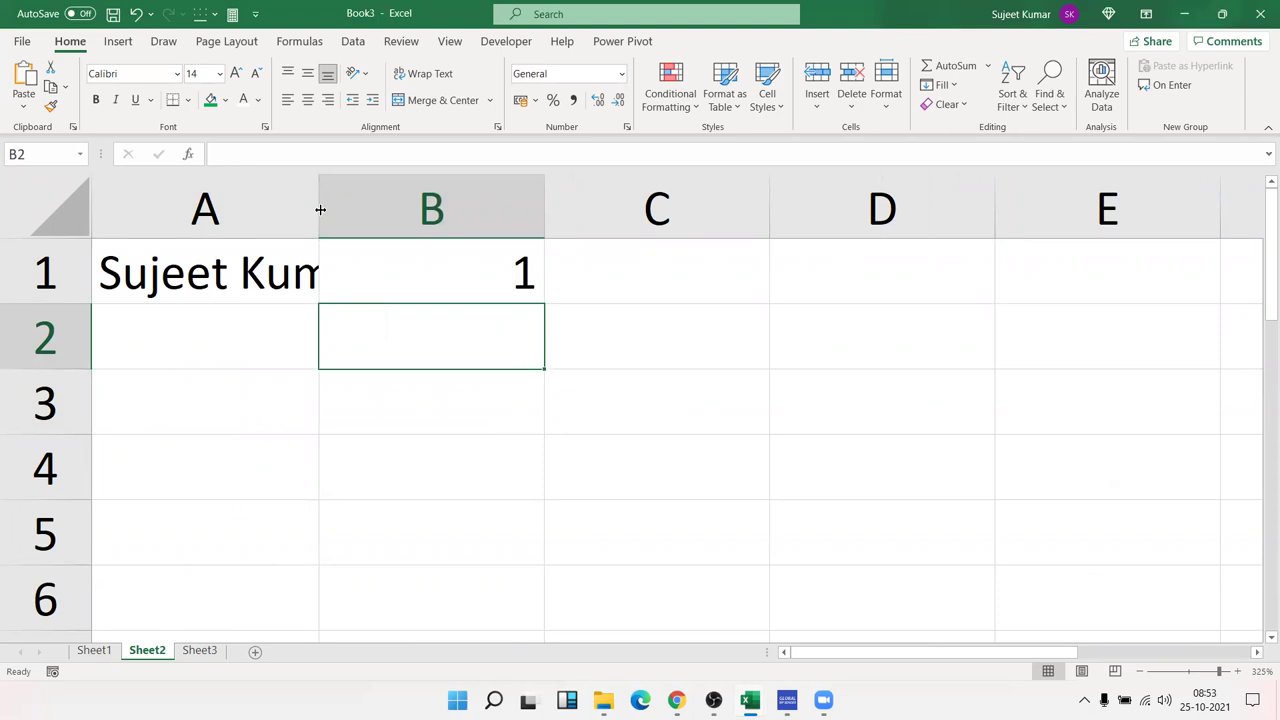
double_click(320, 209)
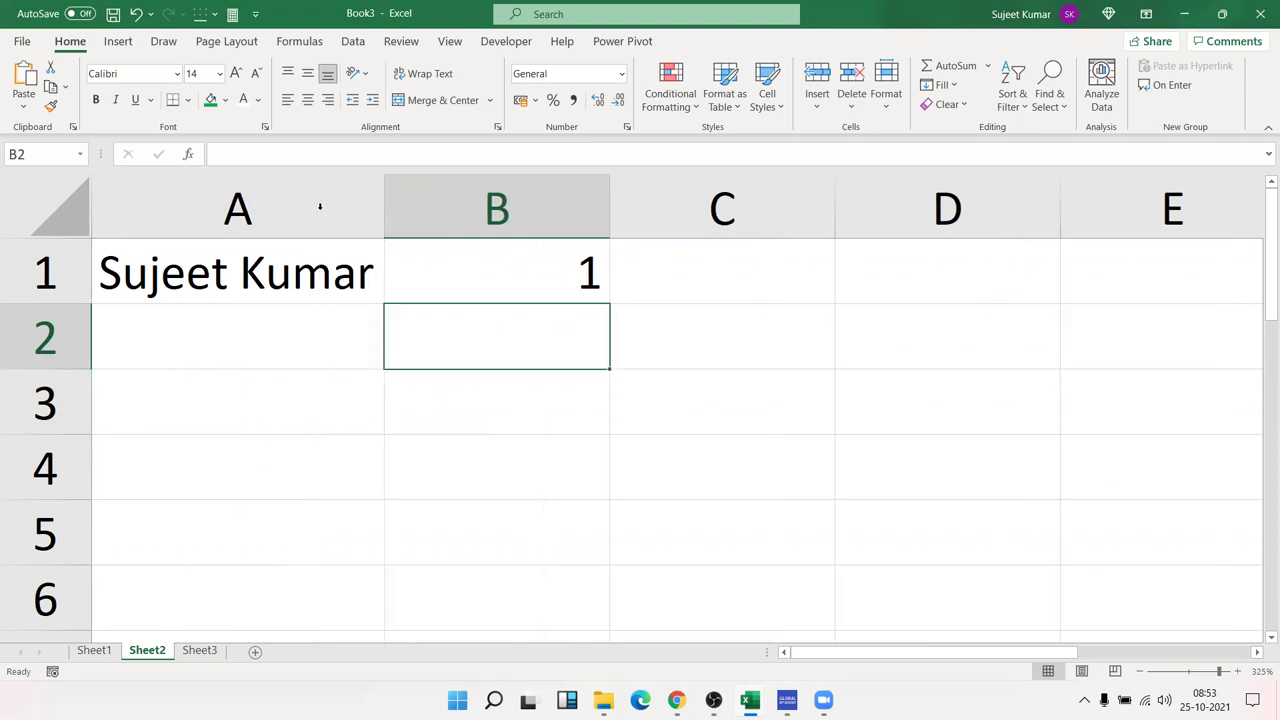
click(251, 297)
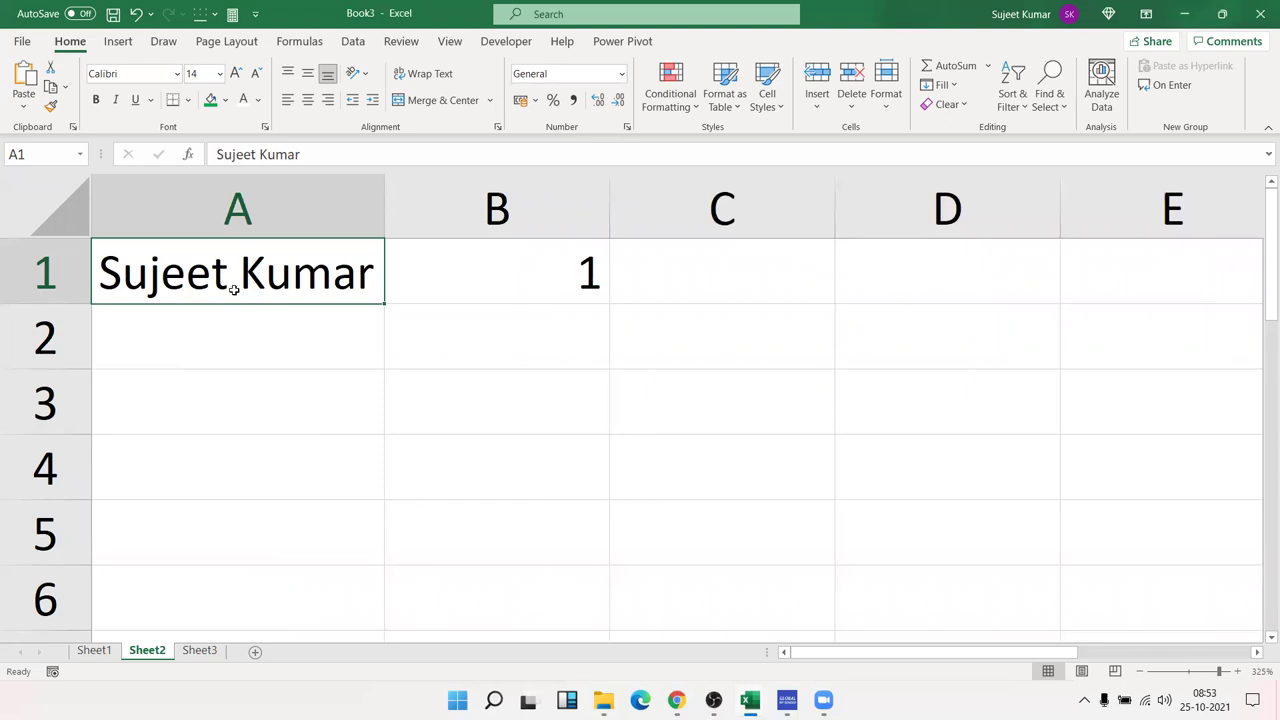
mouse_move(234, 283)
mouse_down()
mouse_move(226, 437)
mouse_move(203, 495)
mouse_up()
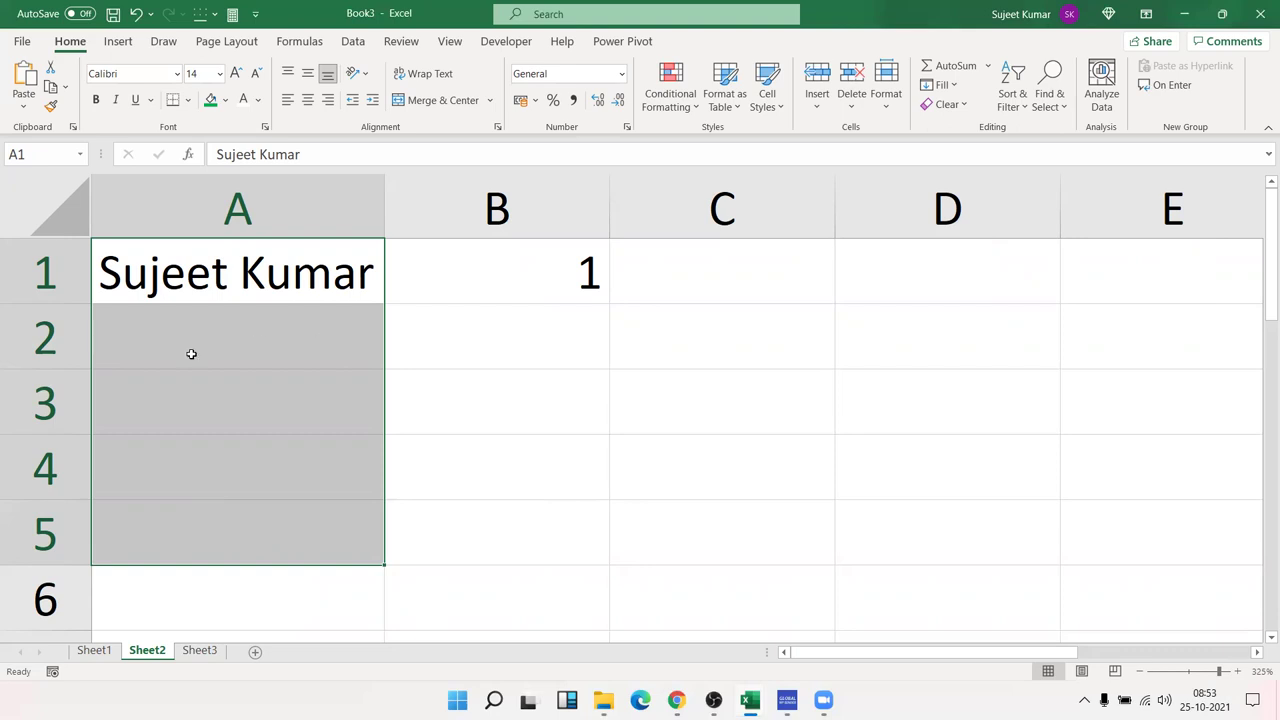
click(312, 276)
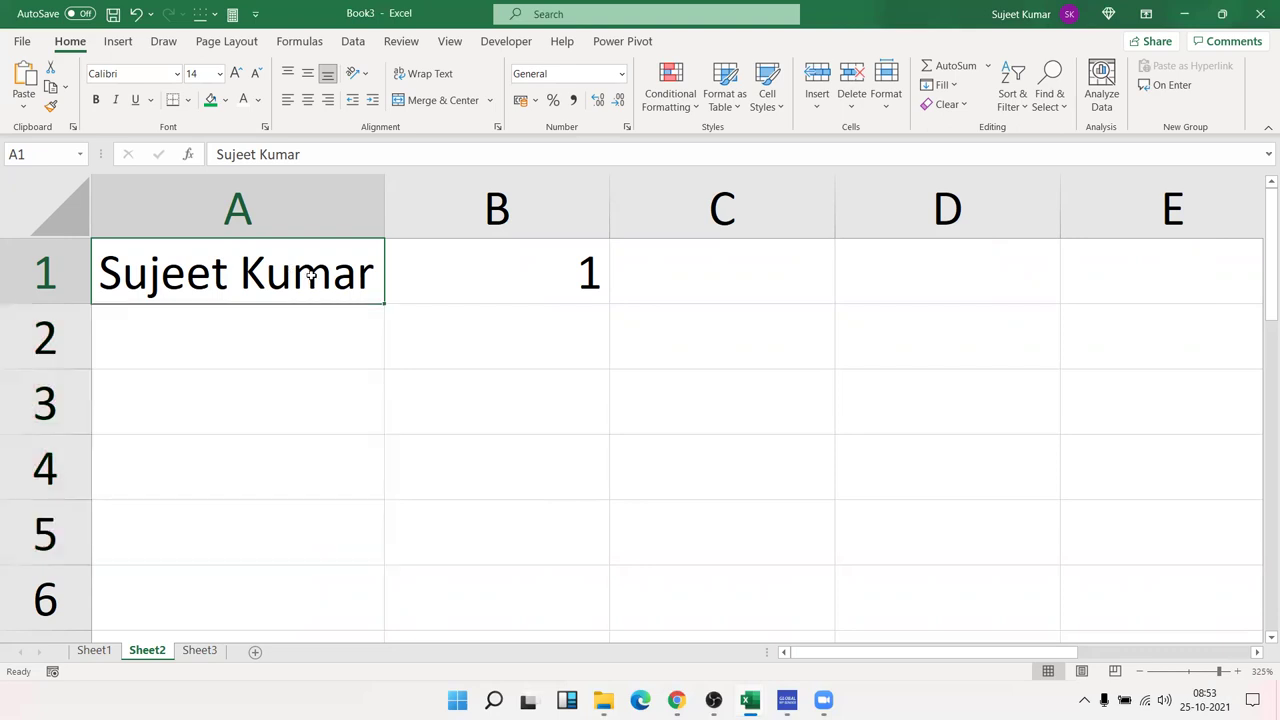
- Undo the column A width change and delete the 1 from B1 so the name spills over
click(458, 271)
click(357, 281)
click(468, 290)
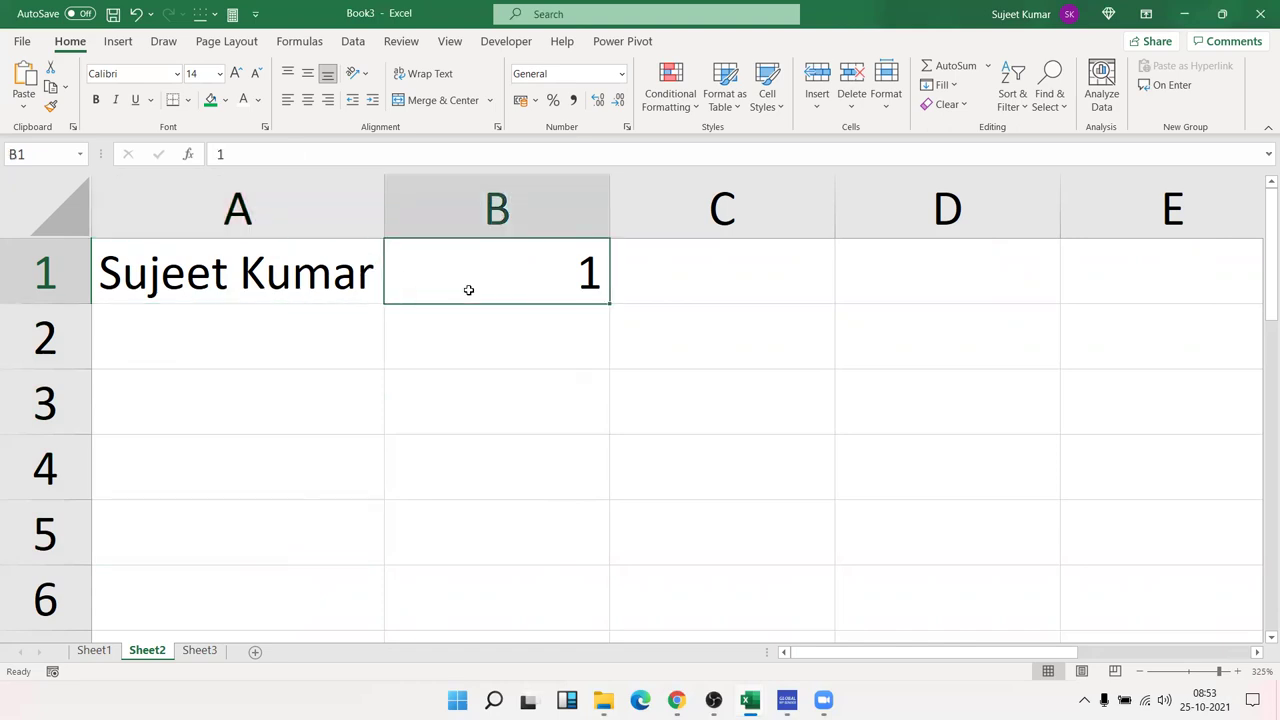
click(300, 284)
click(486, 282)
click(231, 296)
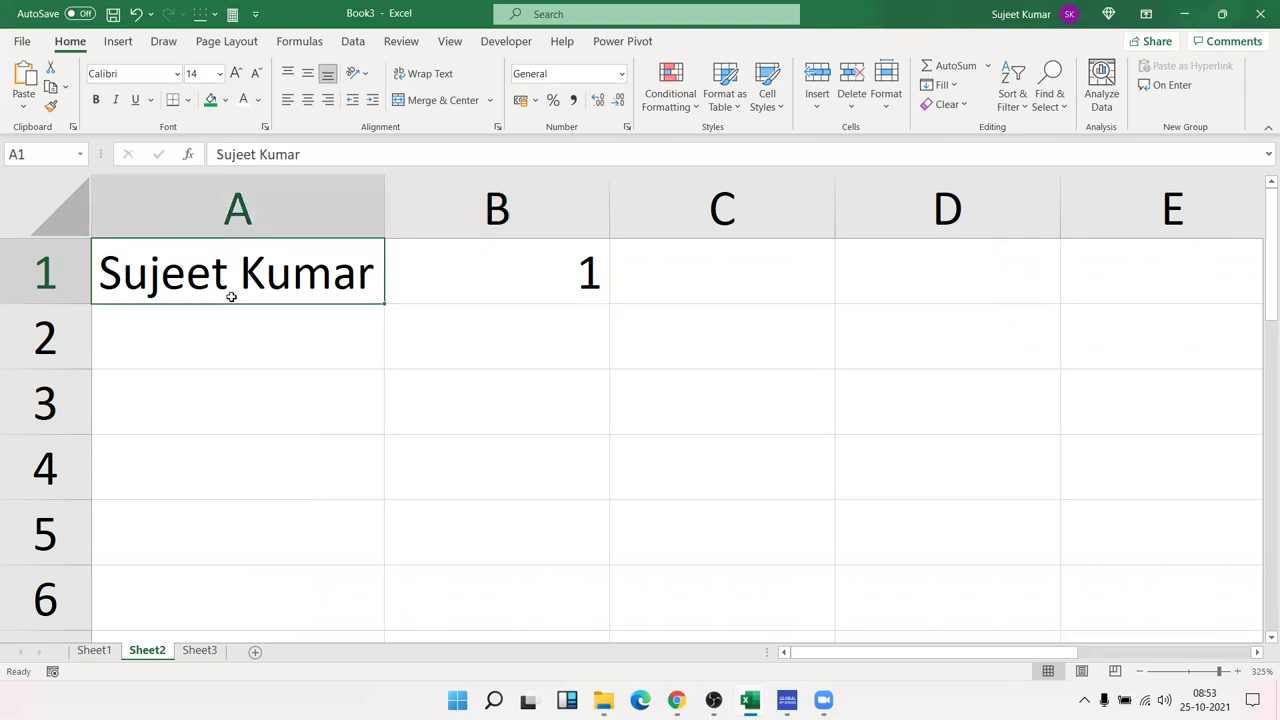
click(546, 263)
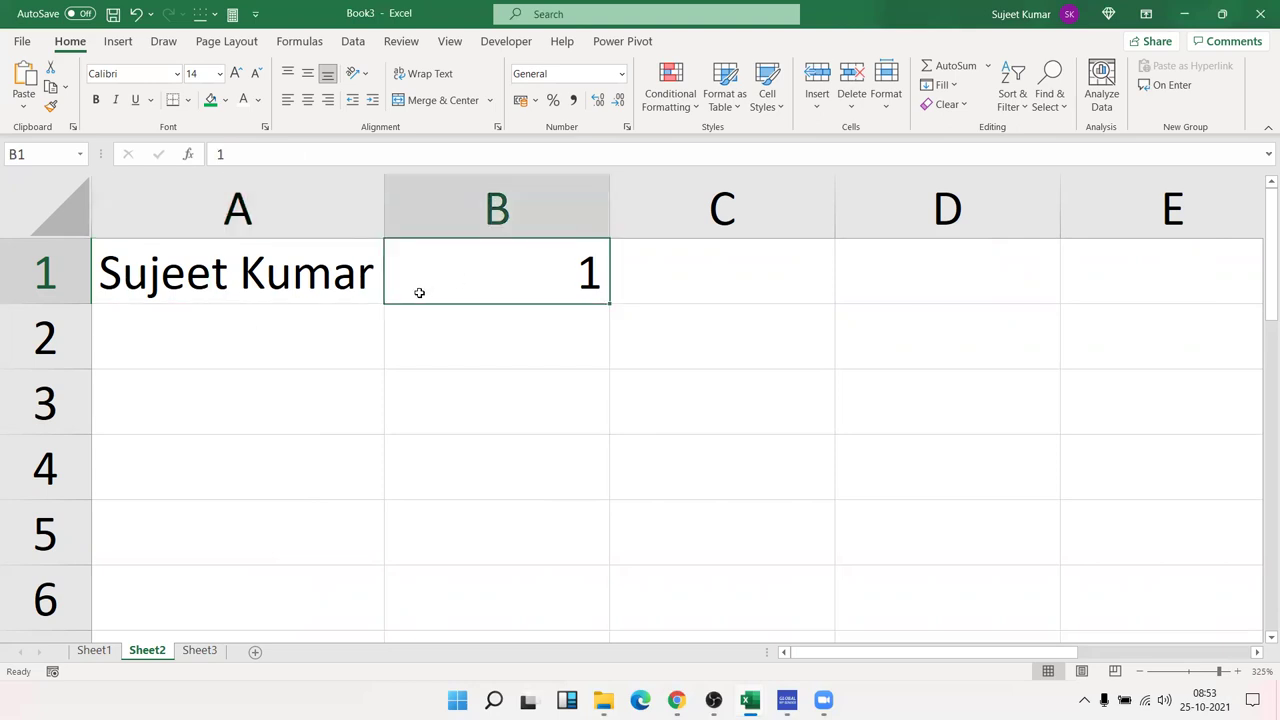
key(ctrl+z)
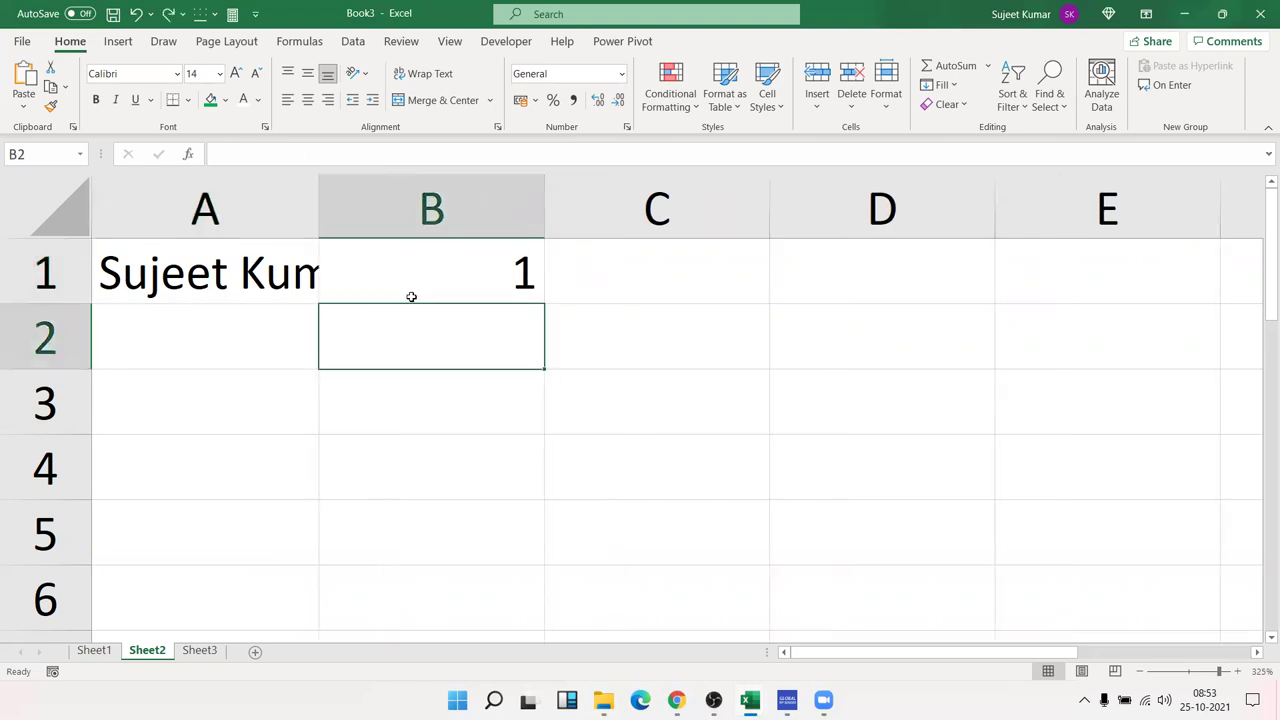
click(478, 287)
key(Delete)
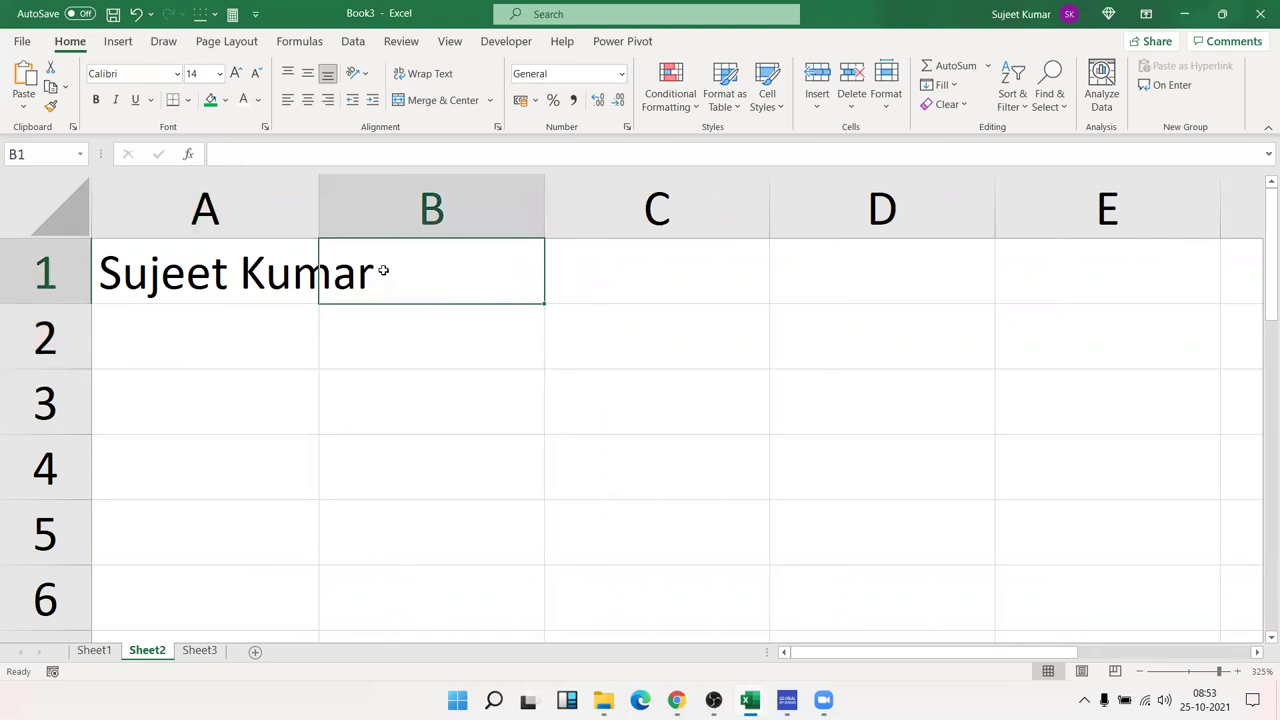
click(287, 274)
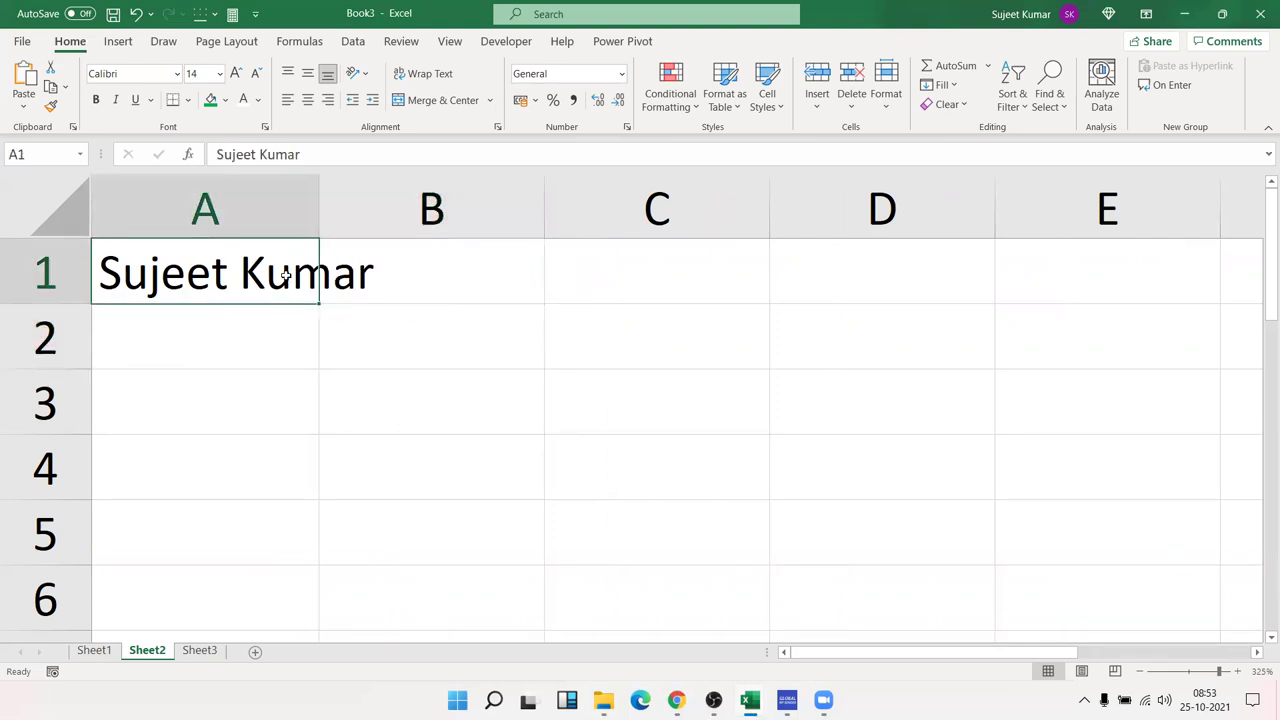
- Wrap the name in A1, then enter a three-line value 123 / 852 / 123 in B3
click(443, 78)
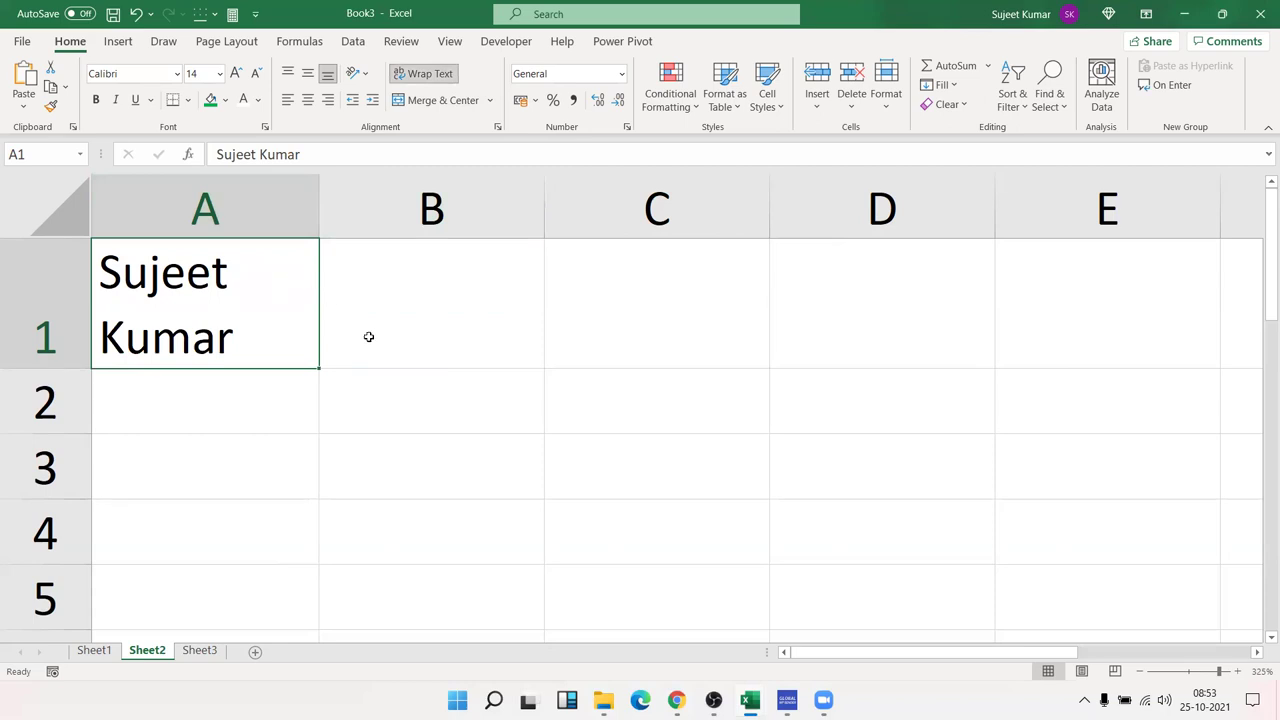
click(392, 456)
text(1)
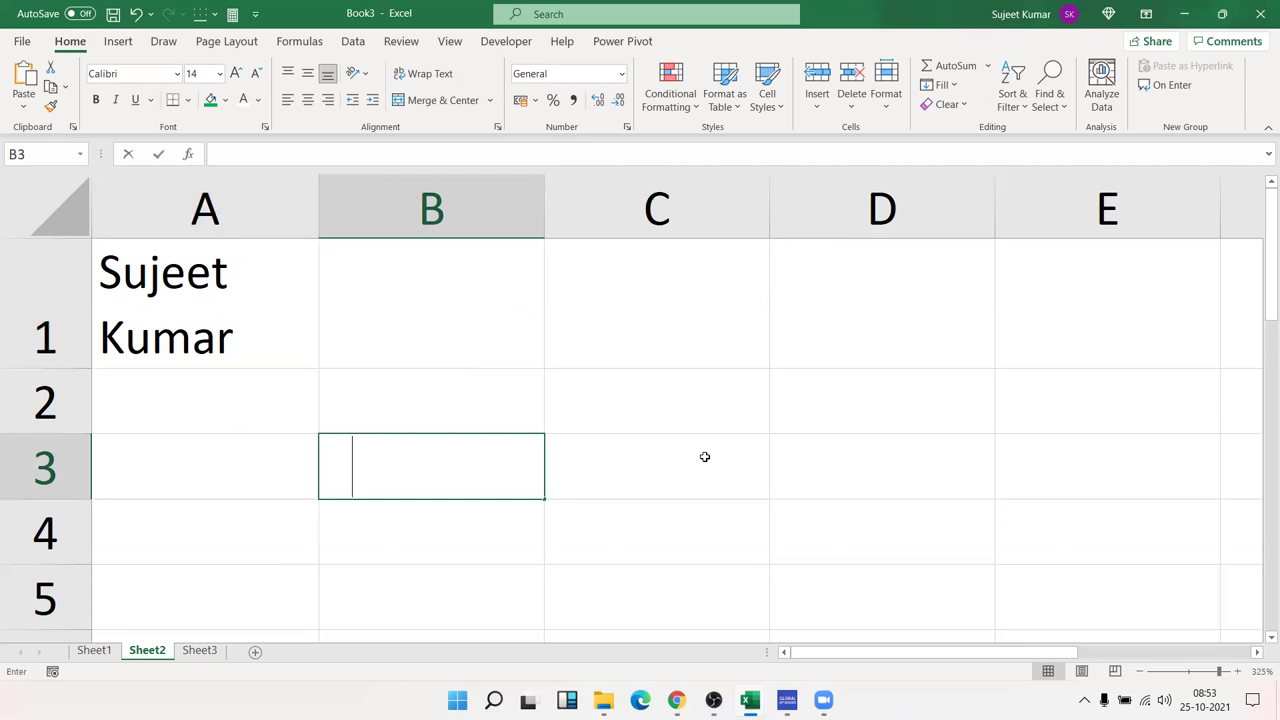
text(23)
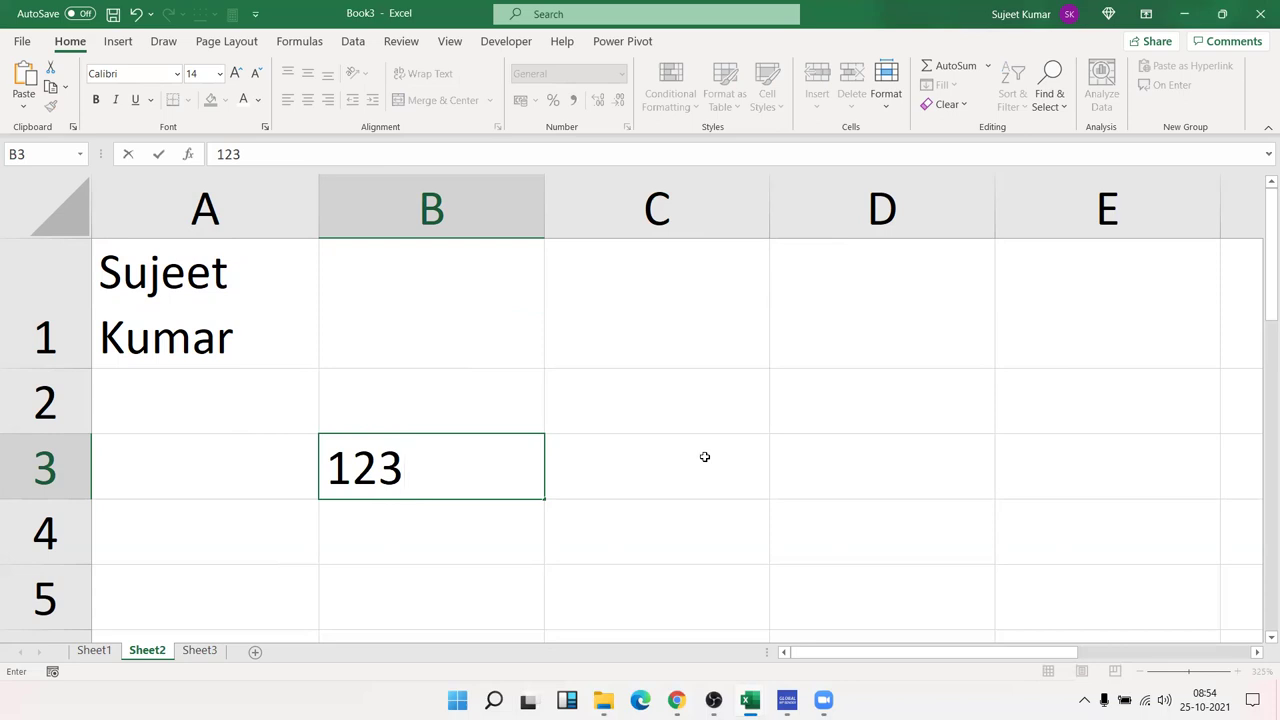
key(alt+Return)
text(852)
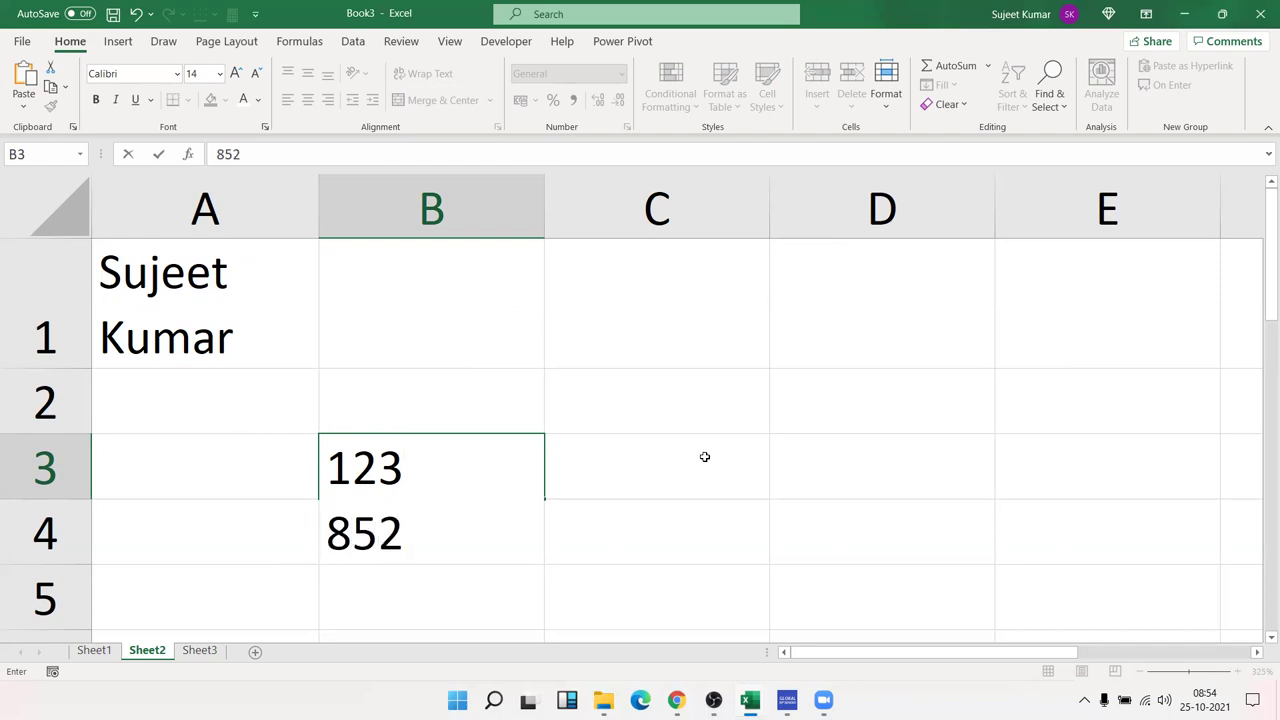
key(alt+Return)
text(123)
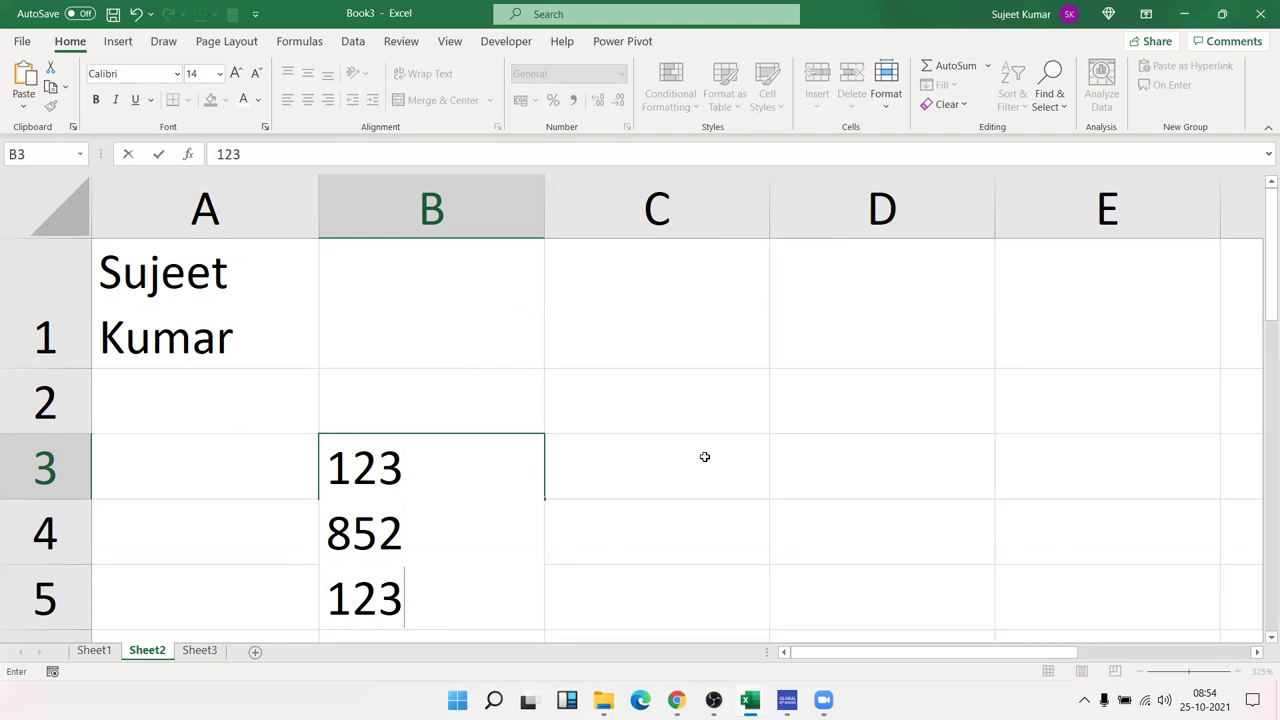
key(Return)
key(Up)
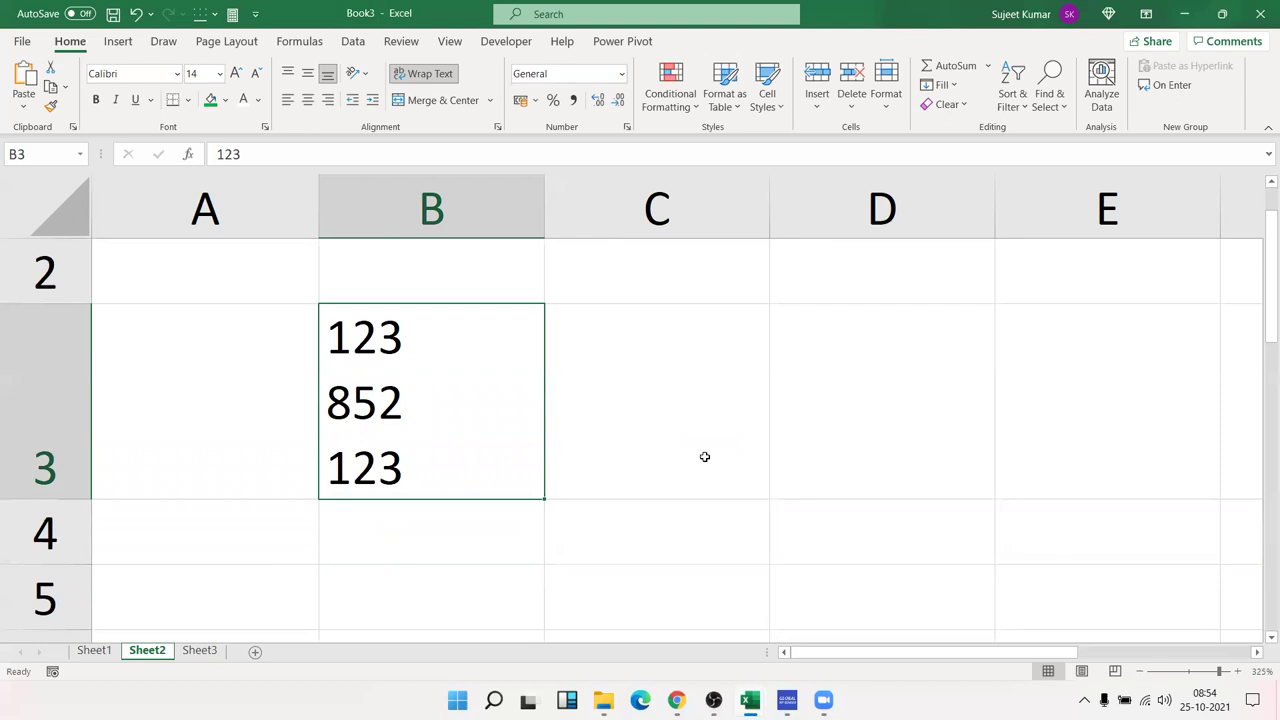
- Undo the B3 entry and turn off text wrapping on A1
key(ctrl+z)
key(ctrl+z)
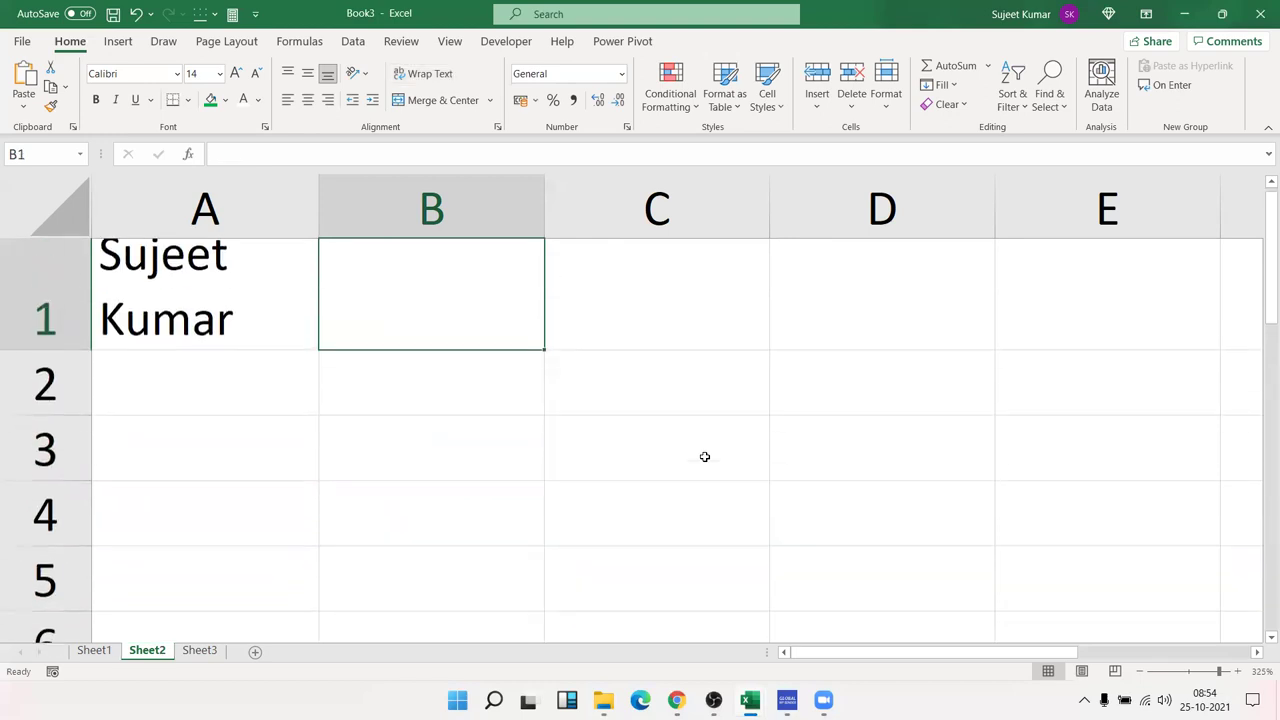
key(ctrl+z)
key(ctrl+z)
key(Up)
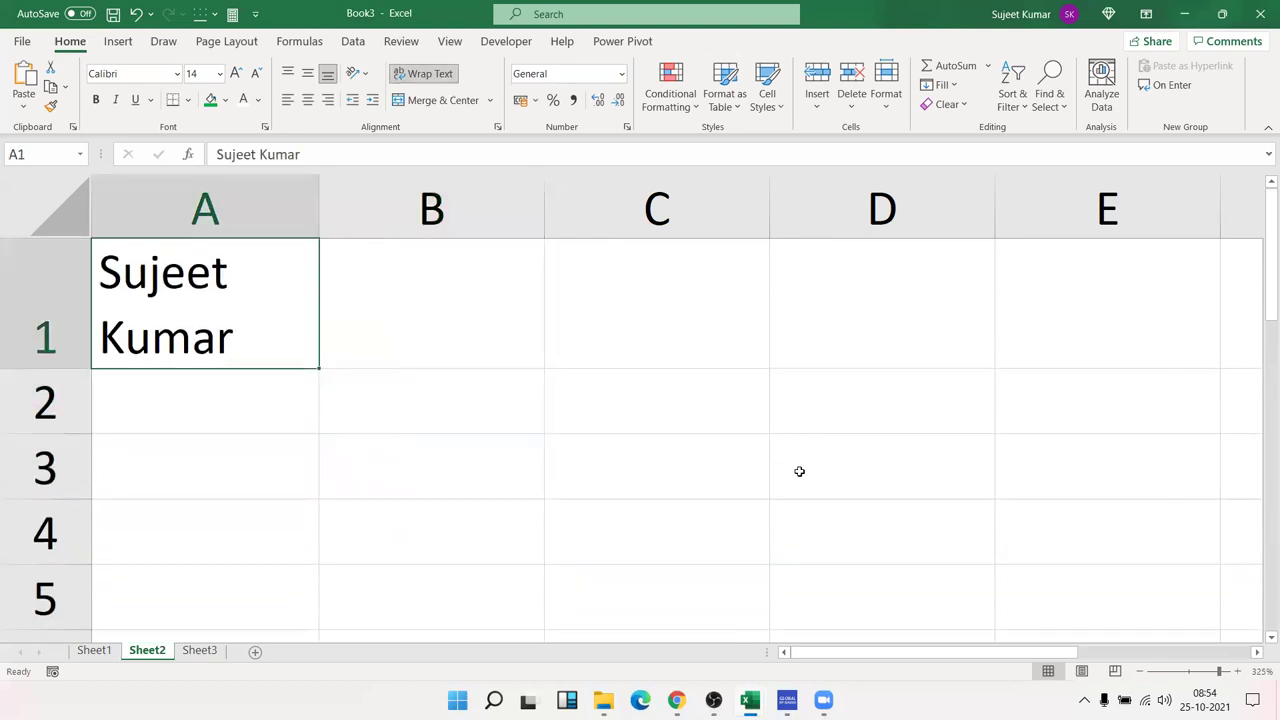
click(399, 76)
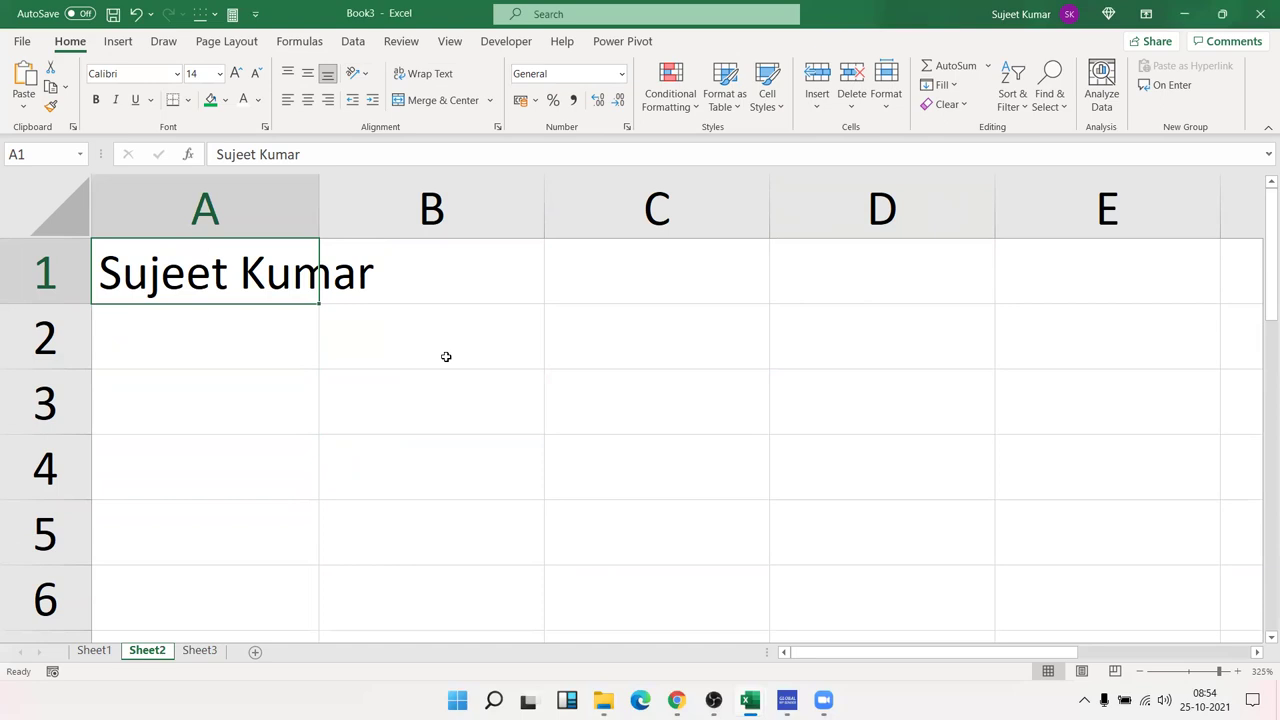
- Try wrapping A1 and auto-fitting column A again, undoing both so the name stays on one line
click(425, 81)
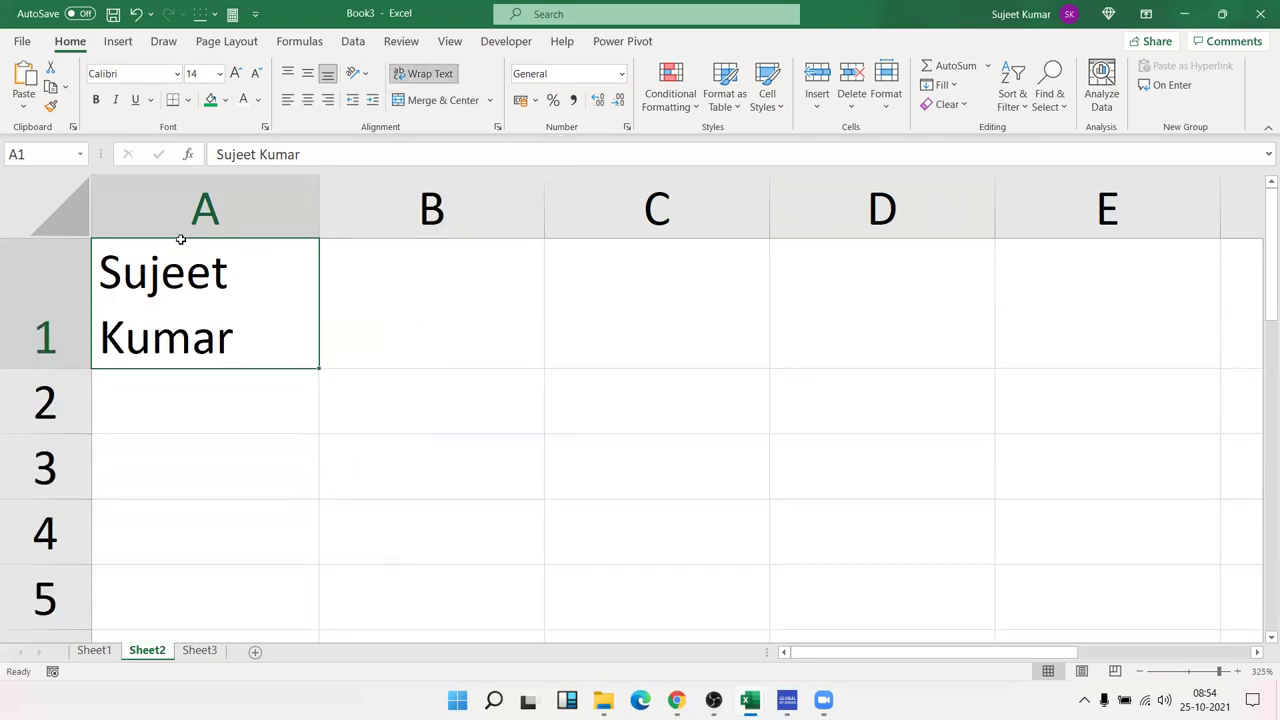
key(ctrl+z)
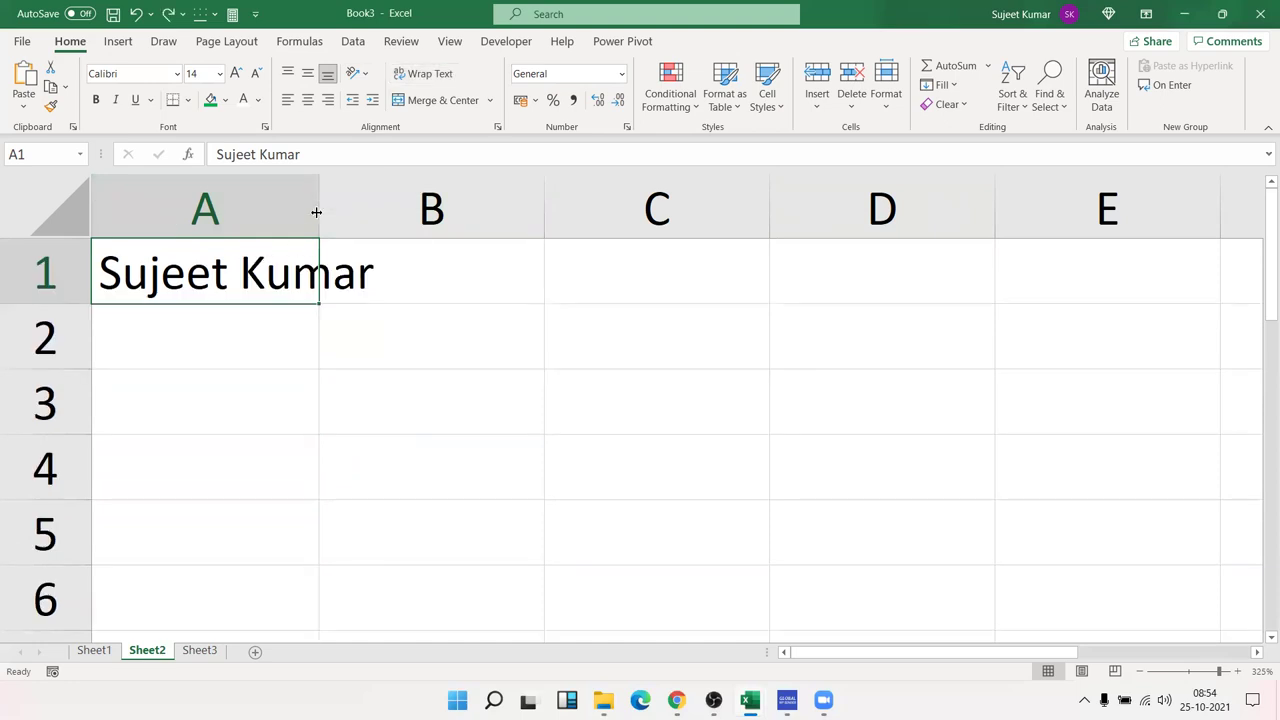
double_click(316, 212)
click(313, 208)
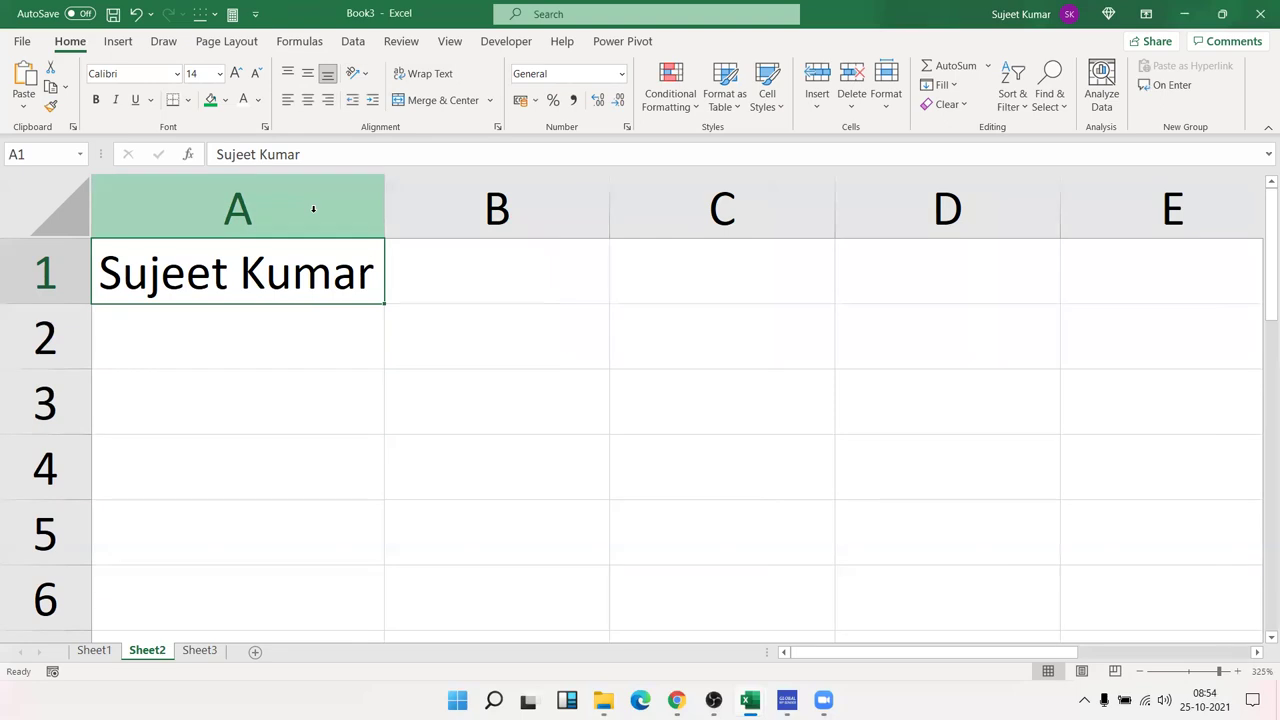
key(ctrl+z)
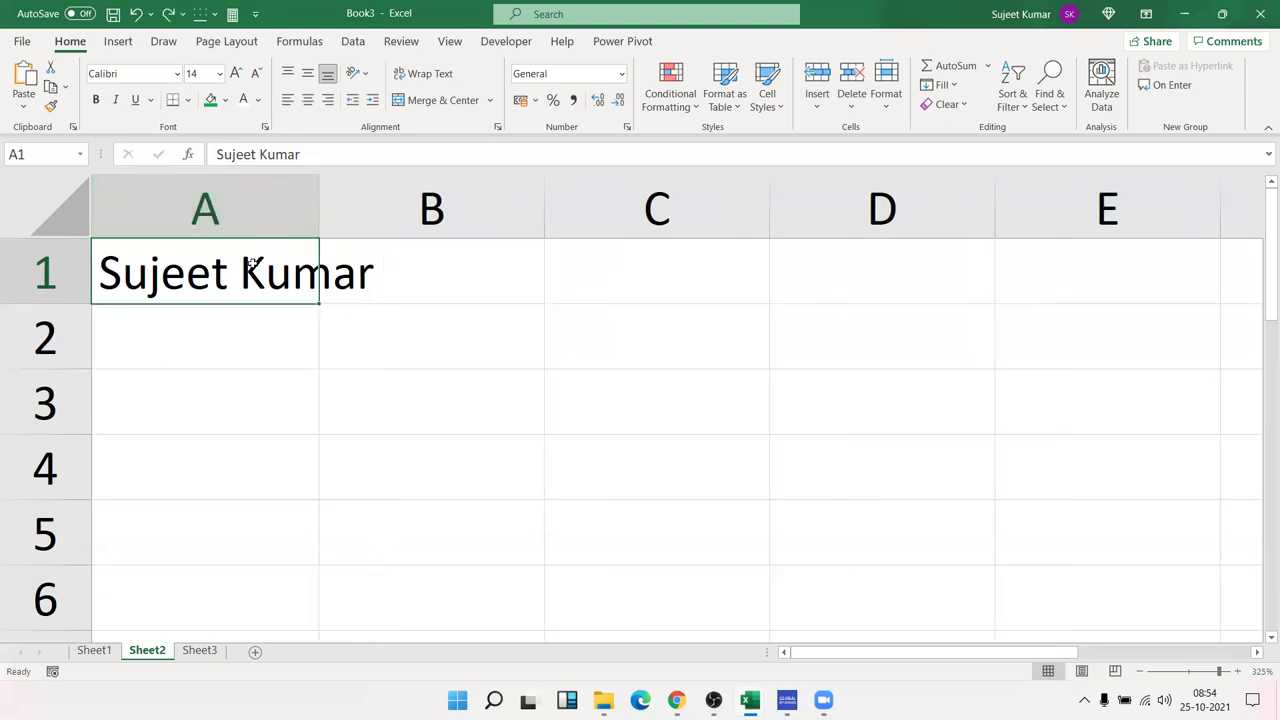
- Turn on Shrink to fit for A1 in Format Cells' Alignment settings
click(627, 127)
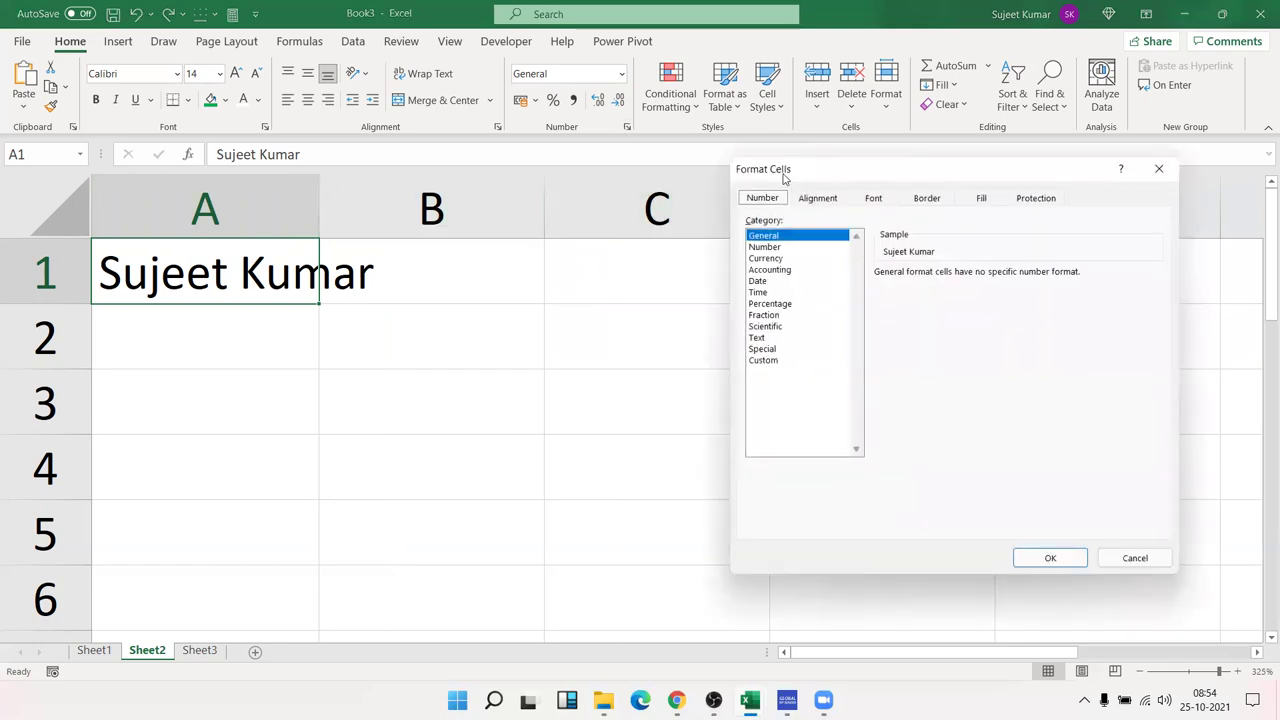
drag(785, 176, 545, 187)
click(576, 209)
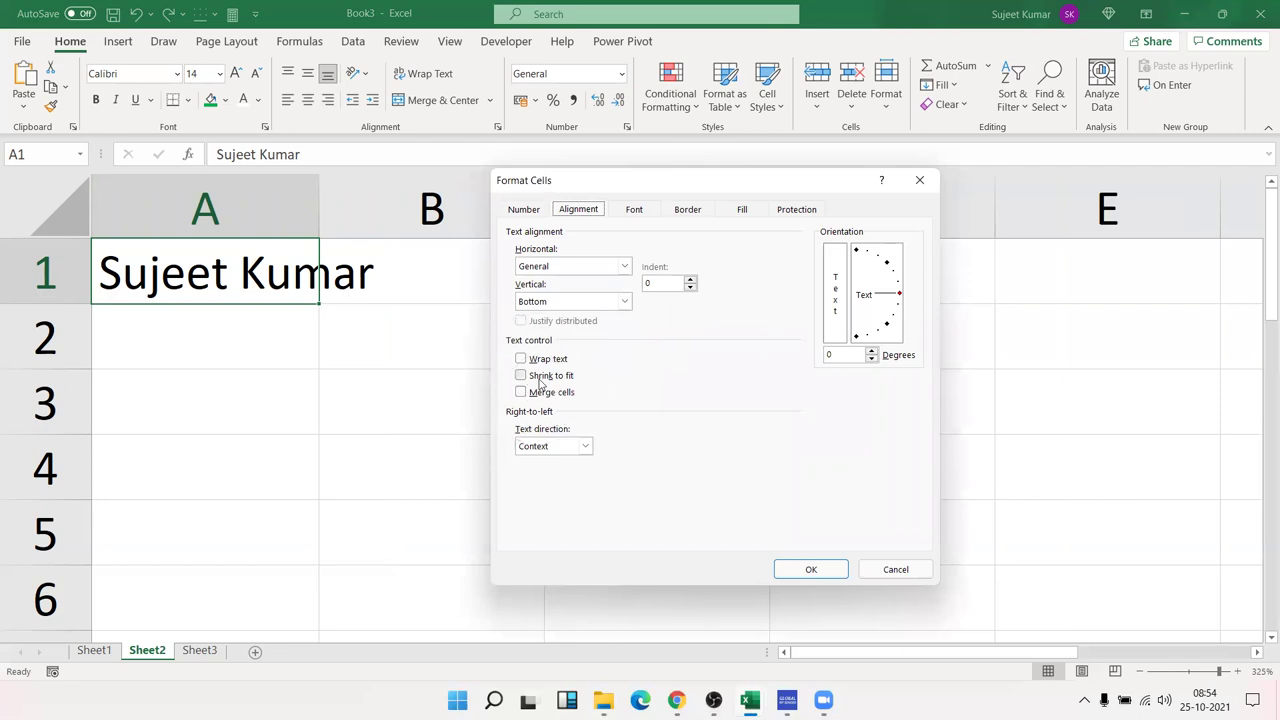
click(533, 376)
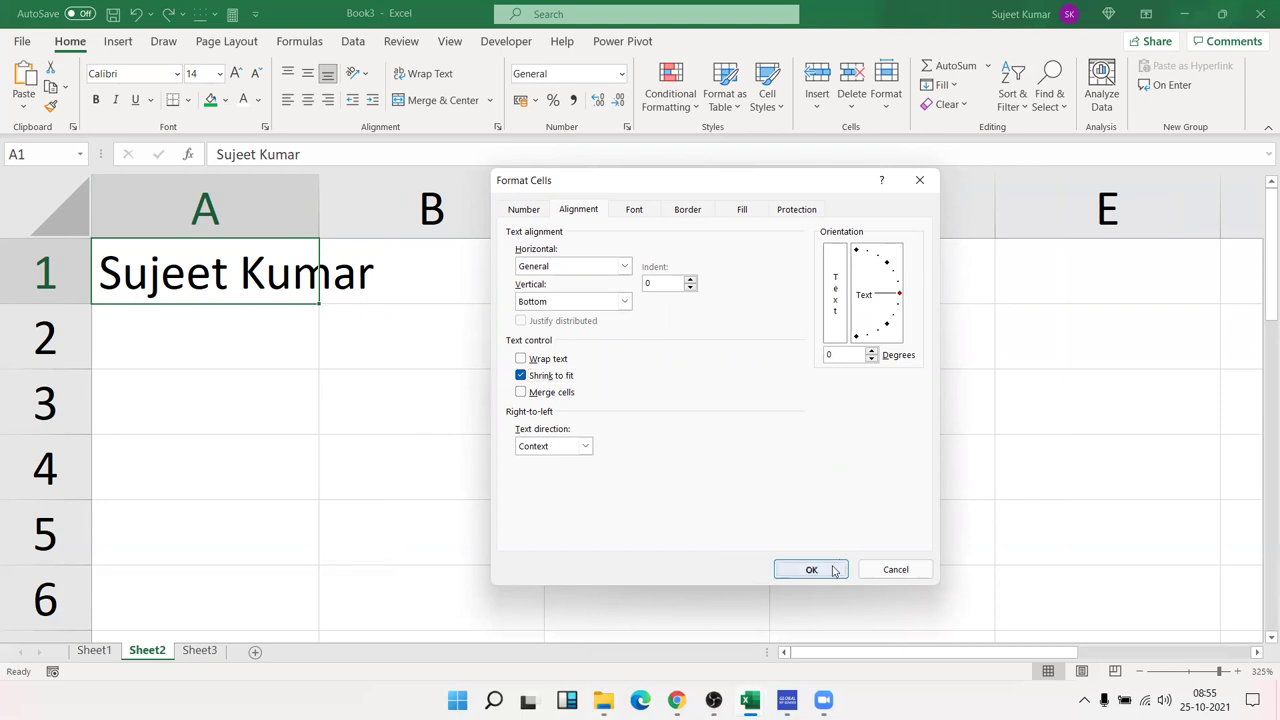
click(832, 569)
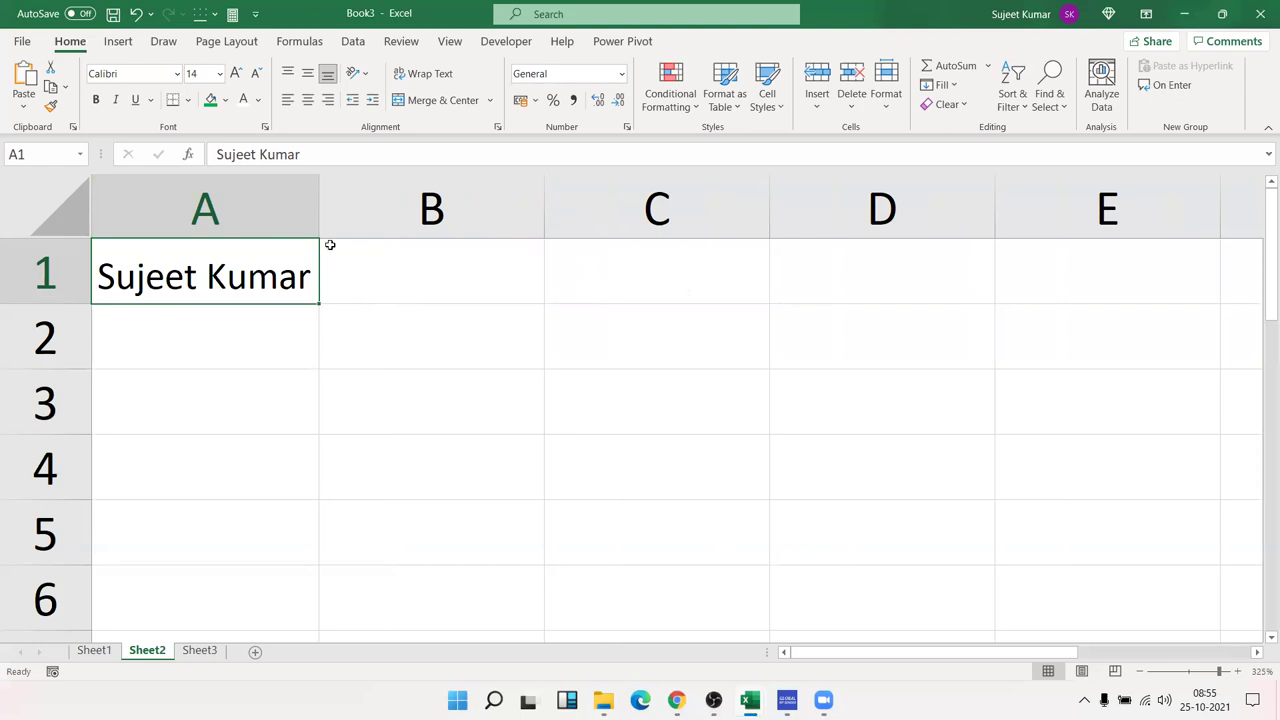
- Resize column A narrower so the name shrinks to fit inside A1
mouse_move(321, 224)
mouse_down()
mouse_move(447, 212)
mouse_move(323, 209)
mouse_up()
click(389, 222)
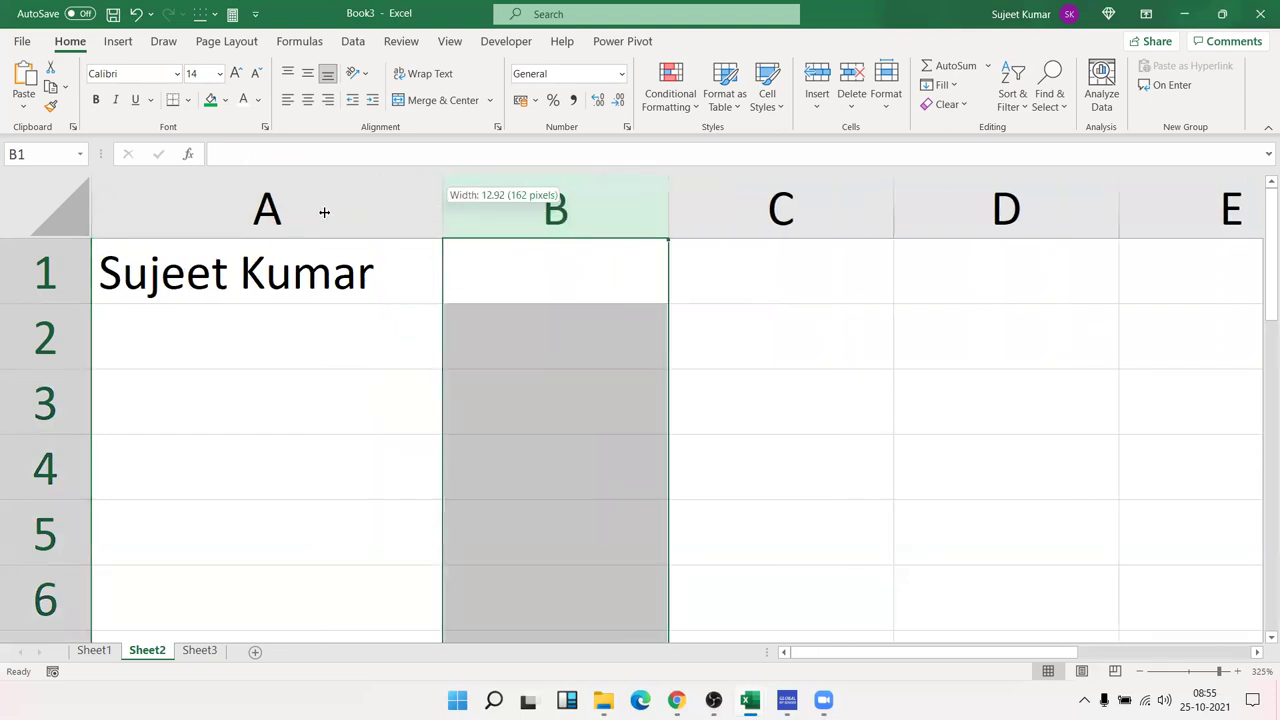
drag(323, 209, 302, 210)
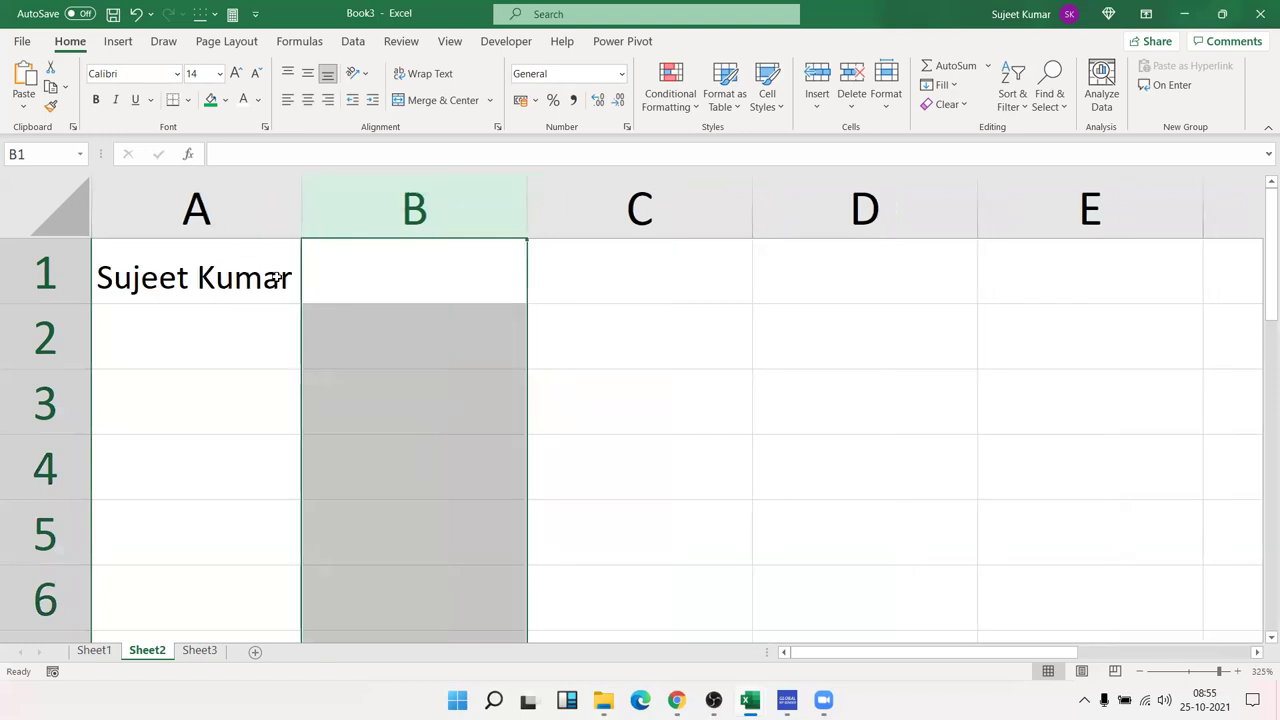
click(271, 277)
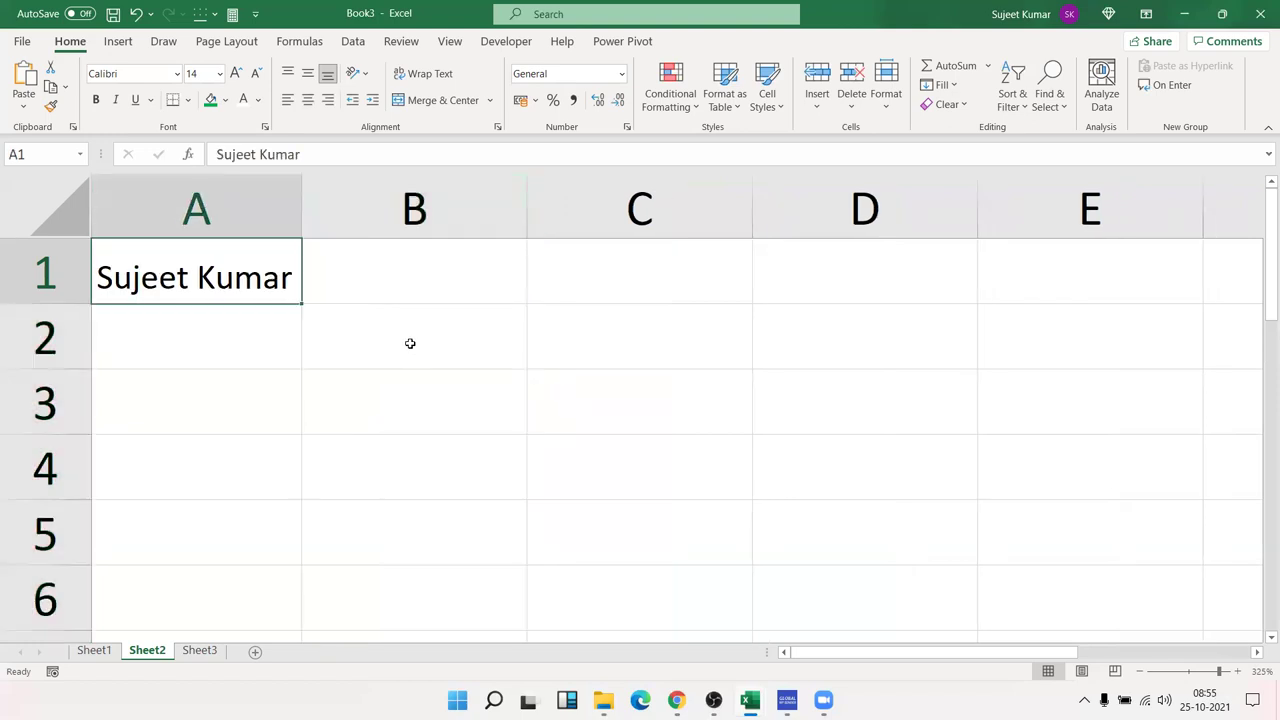
- Clear the name from cell A1
click(340, 354)
click(287, 297)
key(Delete)
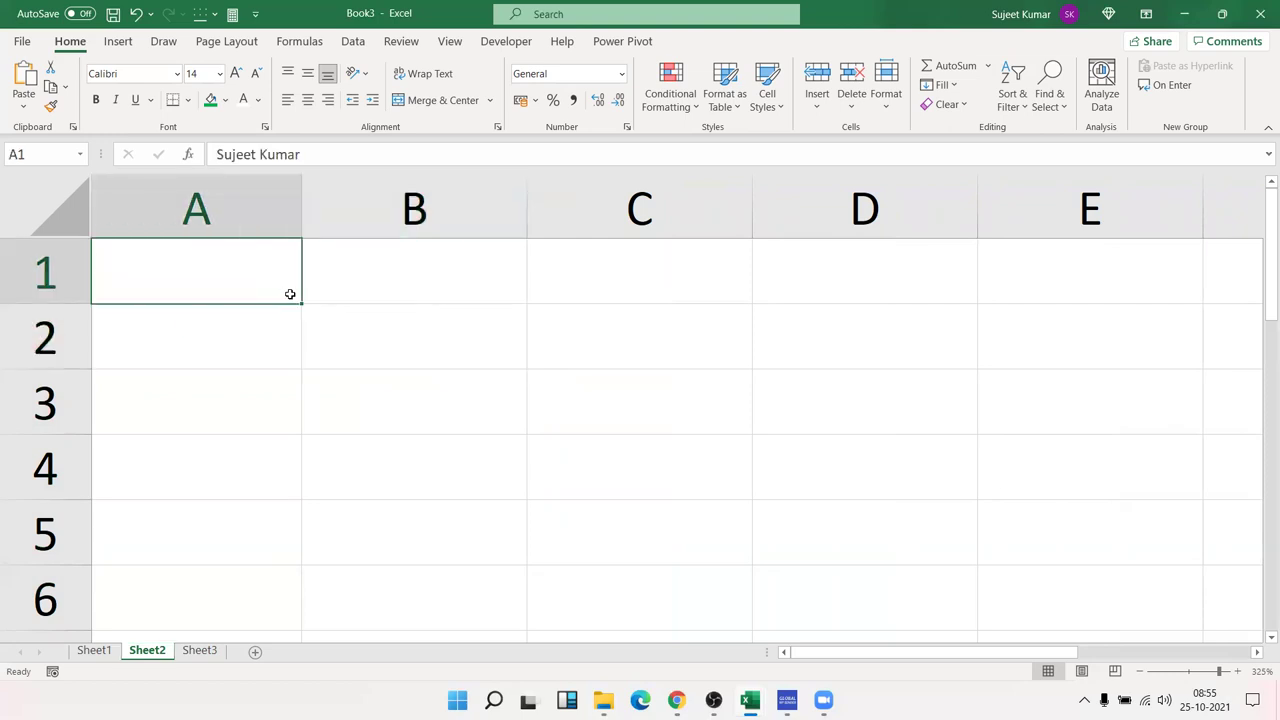
- Merge B1:C3 into one cell with Merge & Center, test it, then undo the merge
mouse_move(363, 286)
mouse_down()
mouse_move(605, 383)
mouse_move(600, 397)
mouse_up()
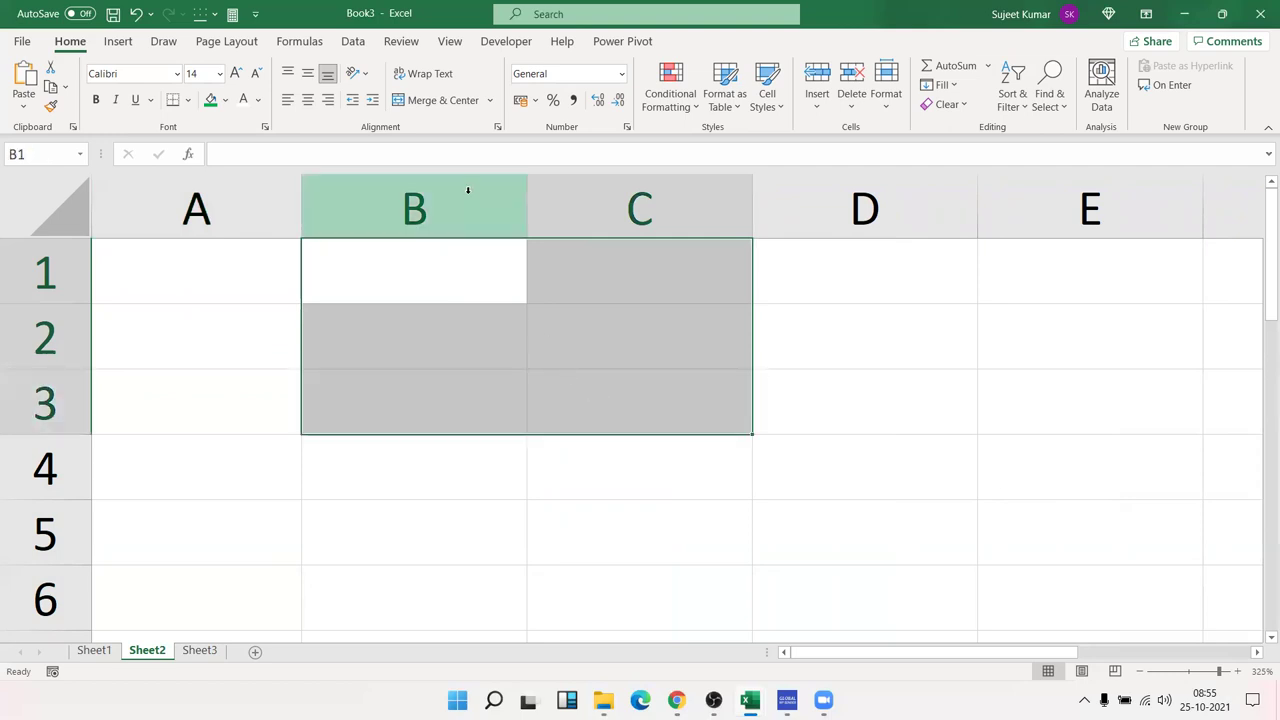
click(443, 100)
click(550, 474)
click(494, 376)
click(518, 454)
click(508, 398)
click(529, 466)
click(521, 426)
click(538, 468)
click(520, 411)
click(540, 460)
click(530, 416)
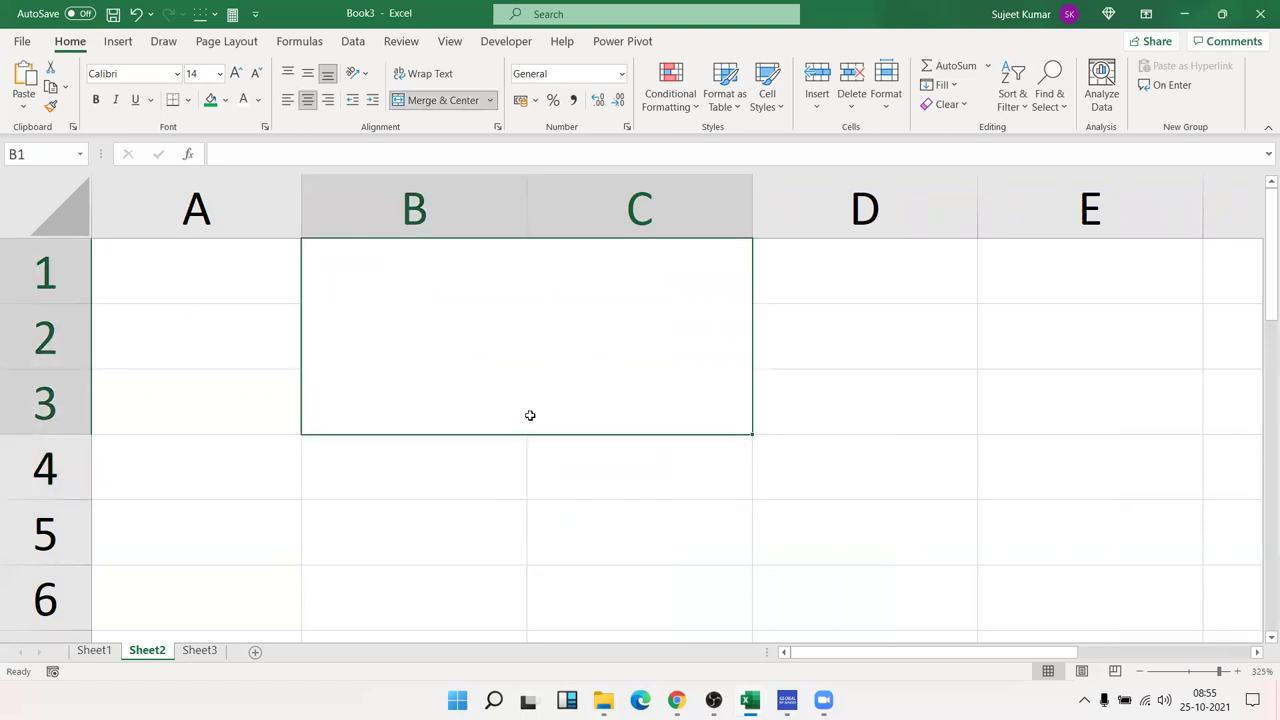
key(ctrl+z)
- Try merging B1:D4 into one centred cell, then undo it
mouse_move(457, 286)
mouse_down()
mouse_move(834, 294)
mouse_move(919, 439)
mouse_move(906, 474)
mouse_up()
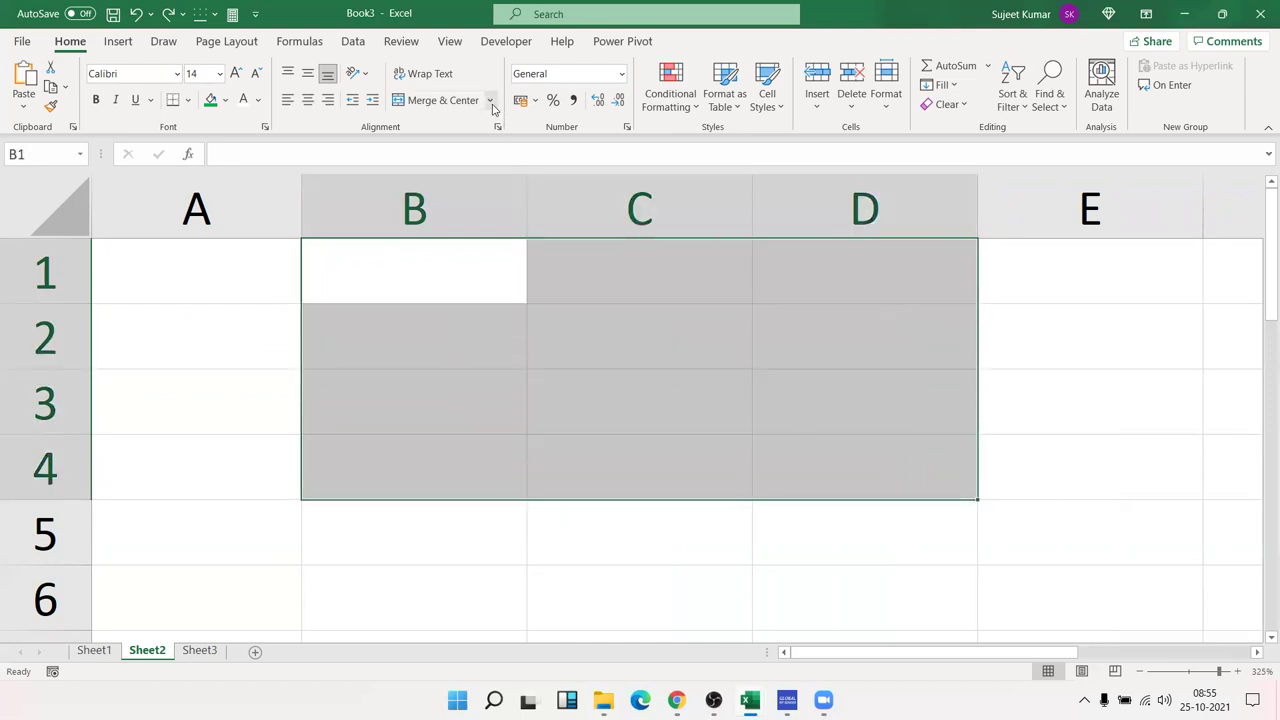
click(491, 100)
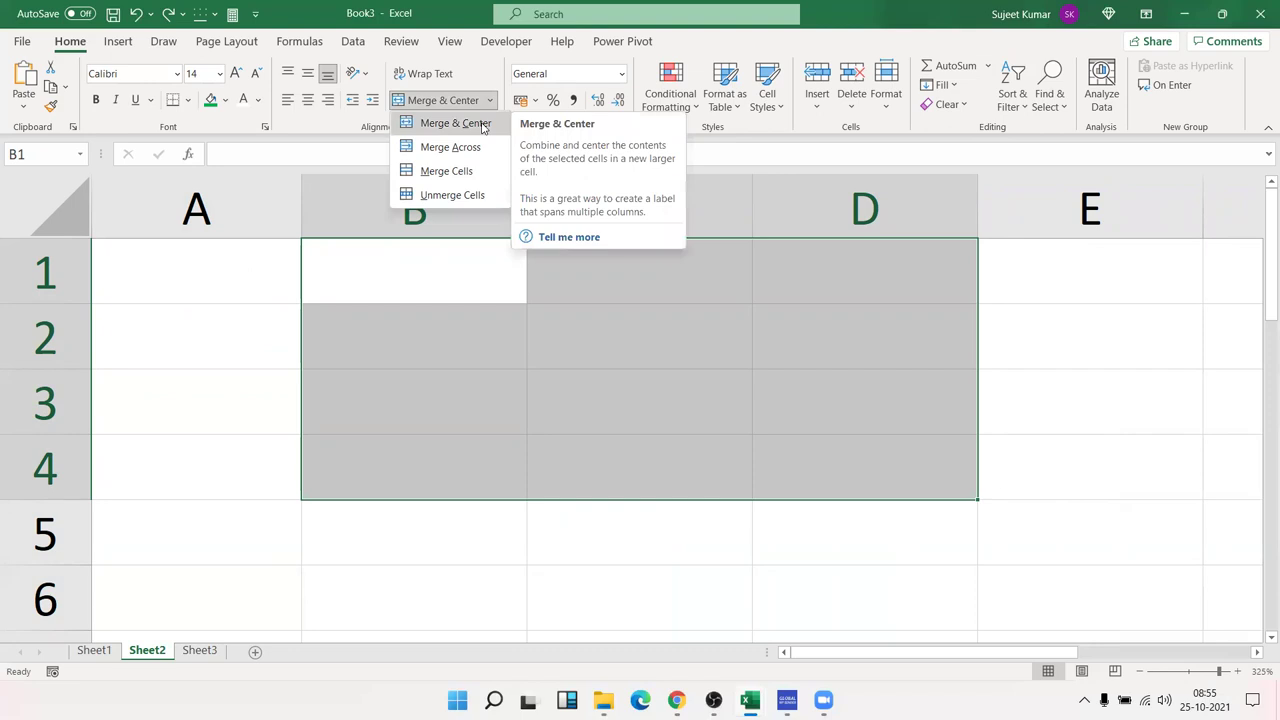
click(483, 123)
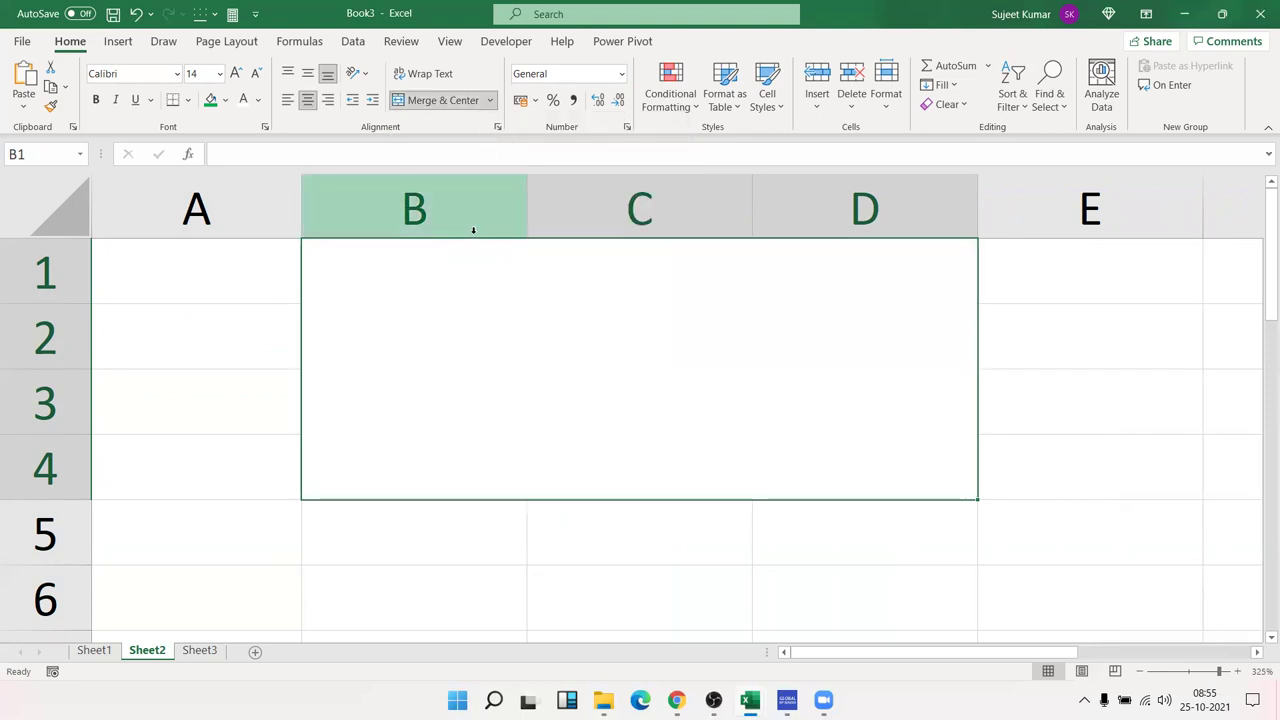
key(ctrl+z)
- Apply Merge Across to B1:D4 and check each merged row cell
click(491, 100)
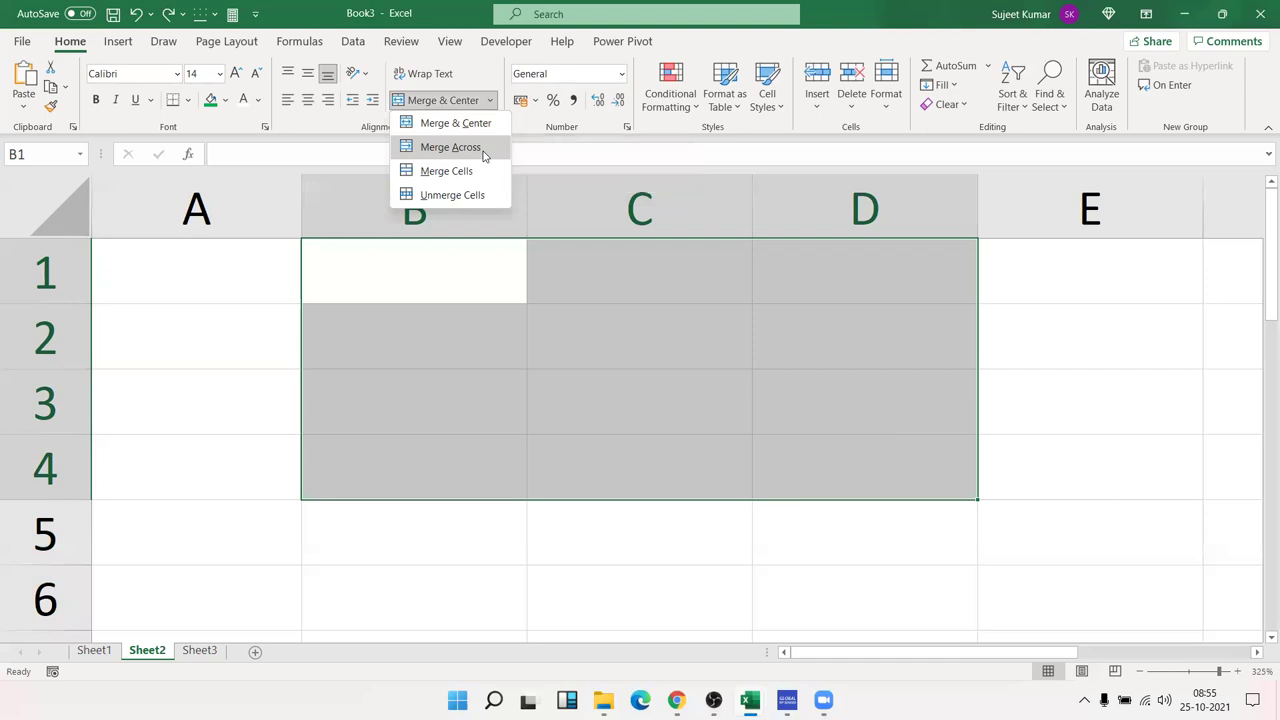
click(483, 150)
click(481, 256)
click(480, 317)
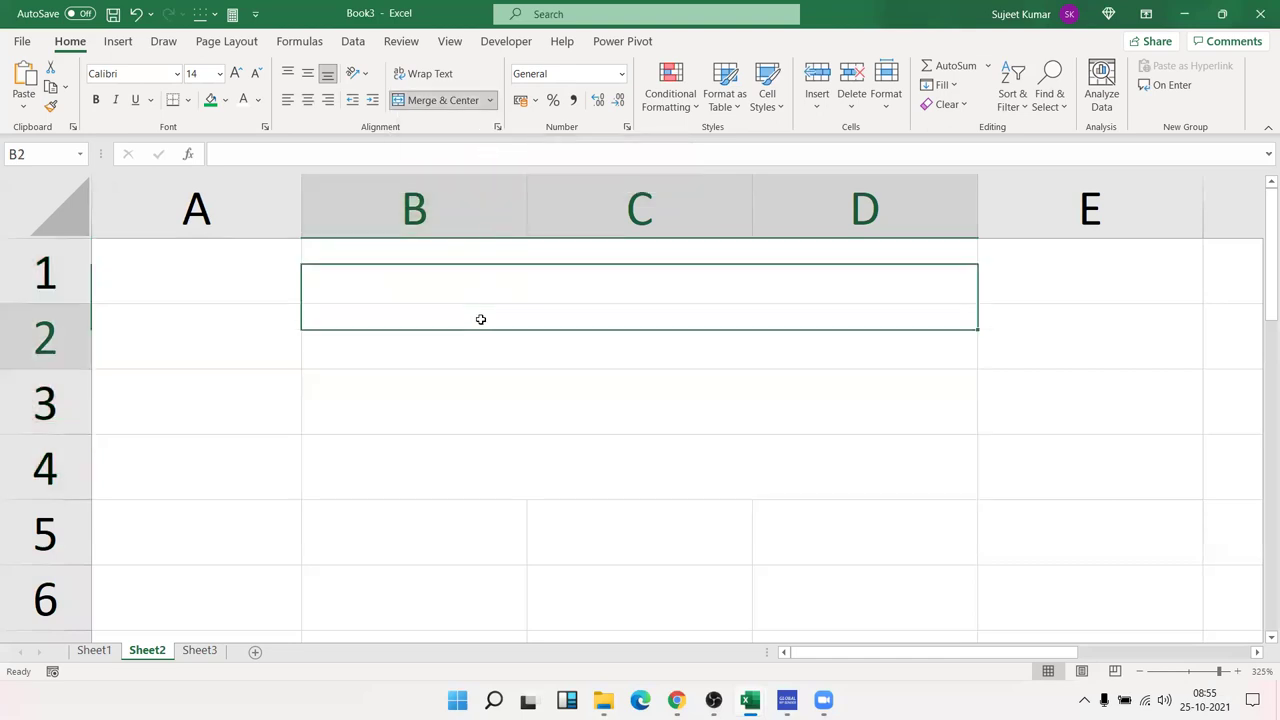
click(474, 397)
click(471, 466)
click(470, 405)
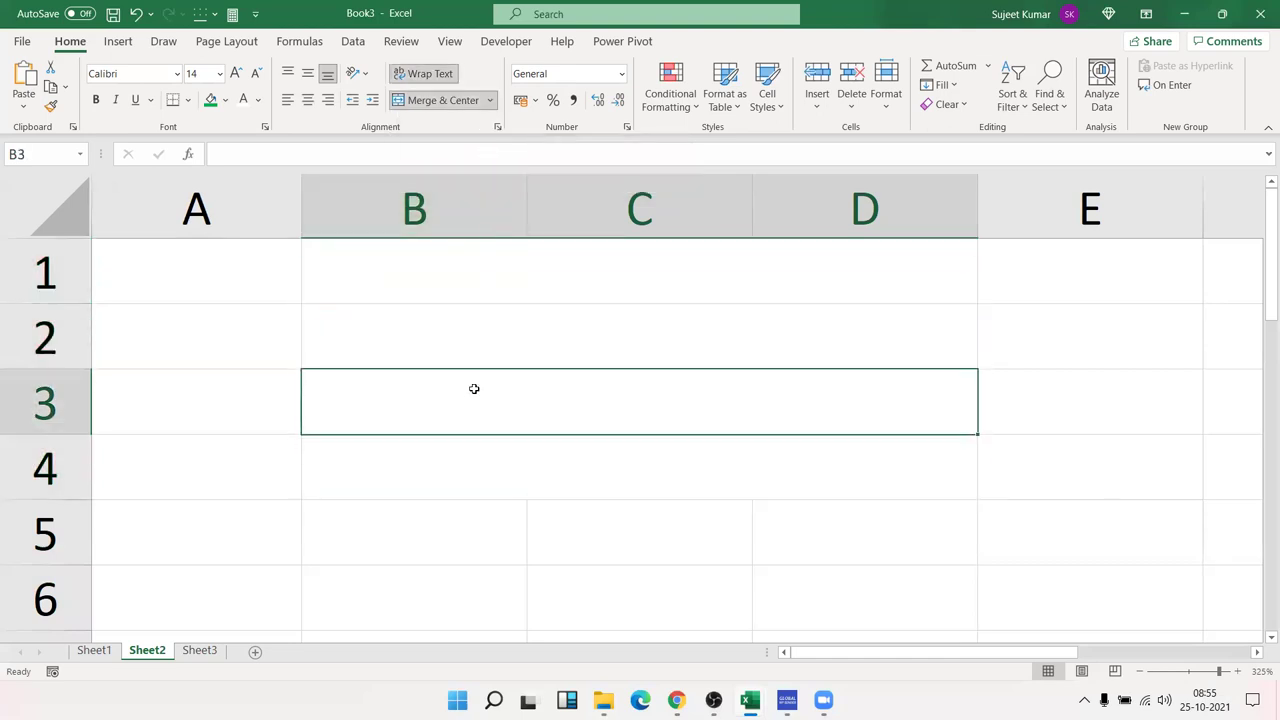
click(476, 355)
click(480, 286)
click(472, 325)
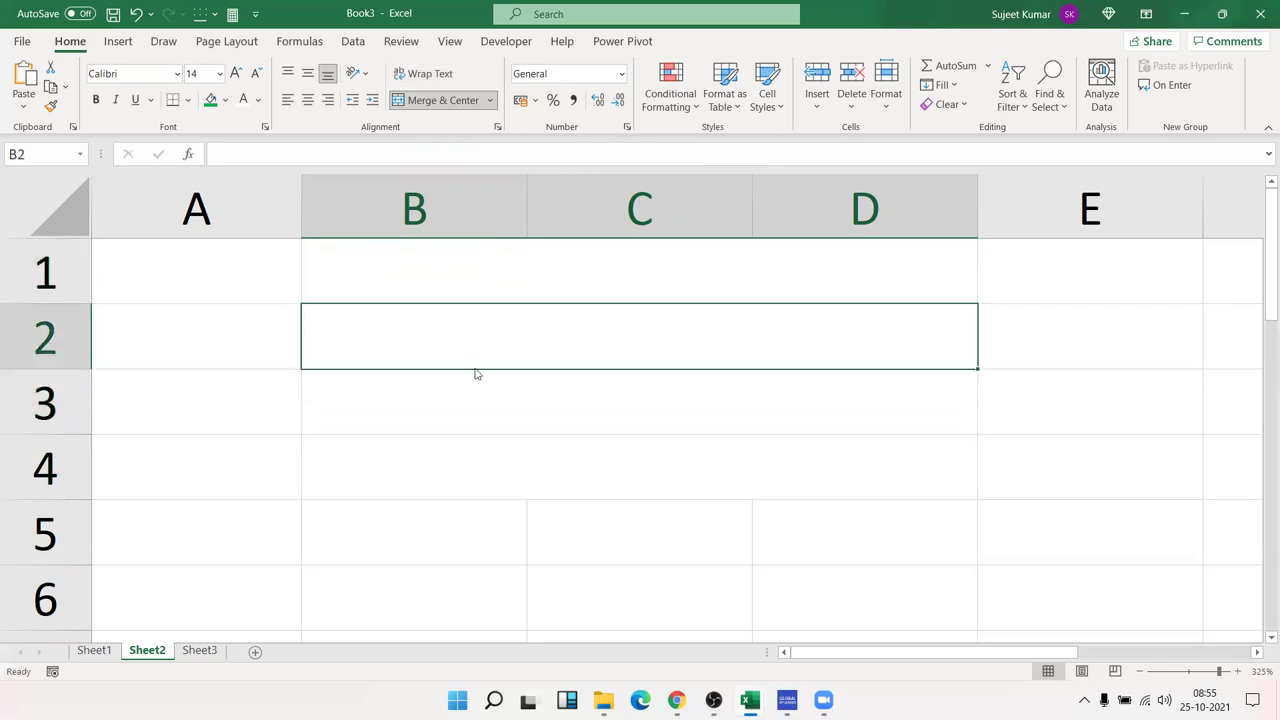
click(474, 408)
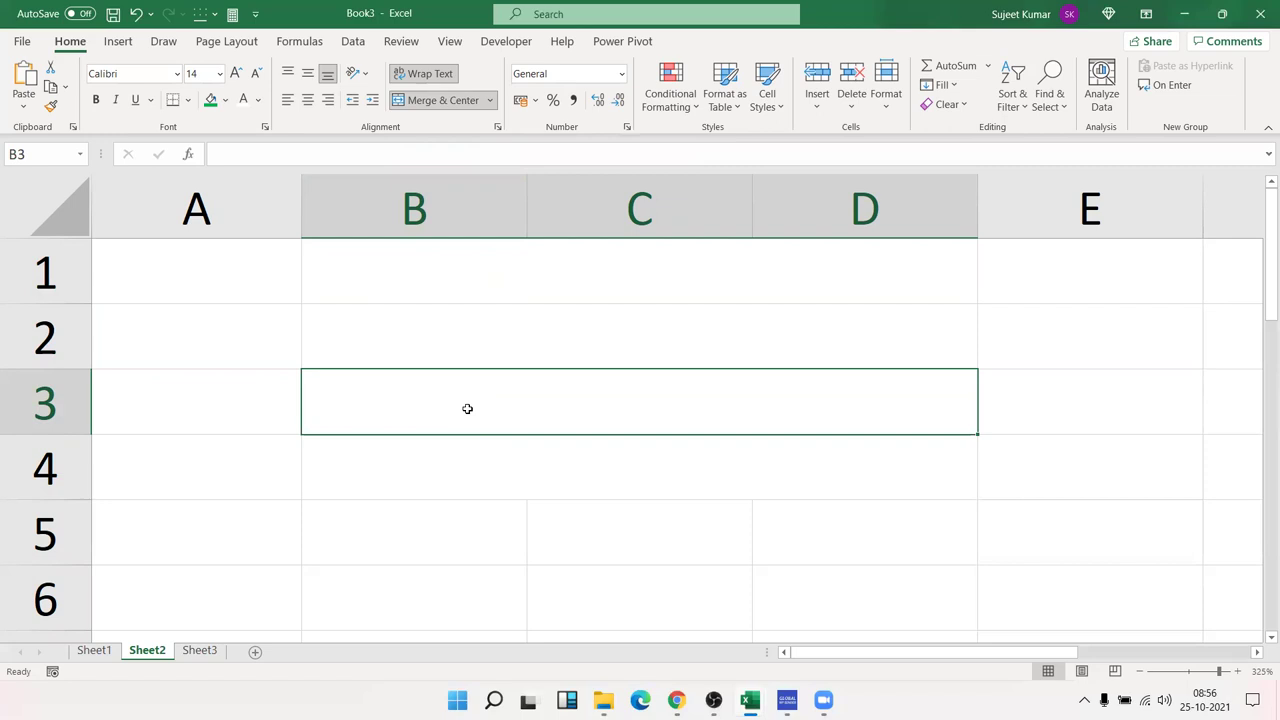
- Undo the B3:D3 merge on Sheet2, dismiss Format Cells unchanged, and select cell B2
key(ctrl+z)
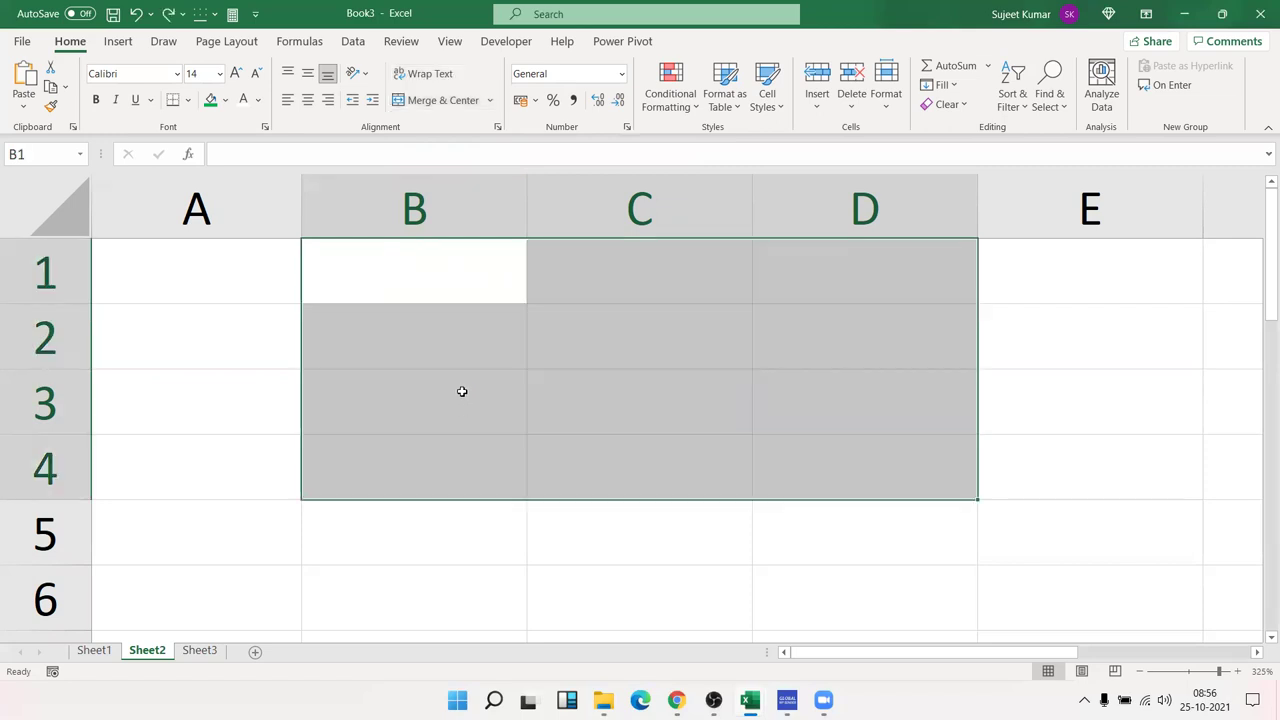
click(475, 342)
drag(463, 269, 671, 494)
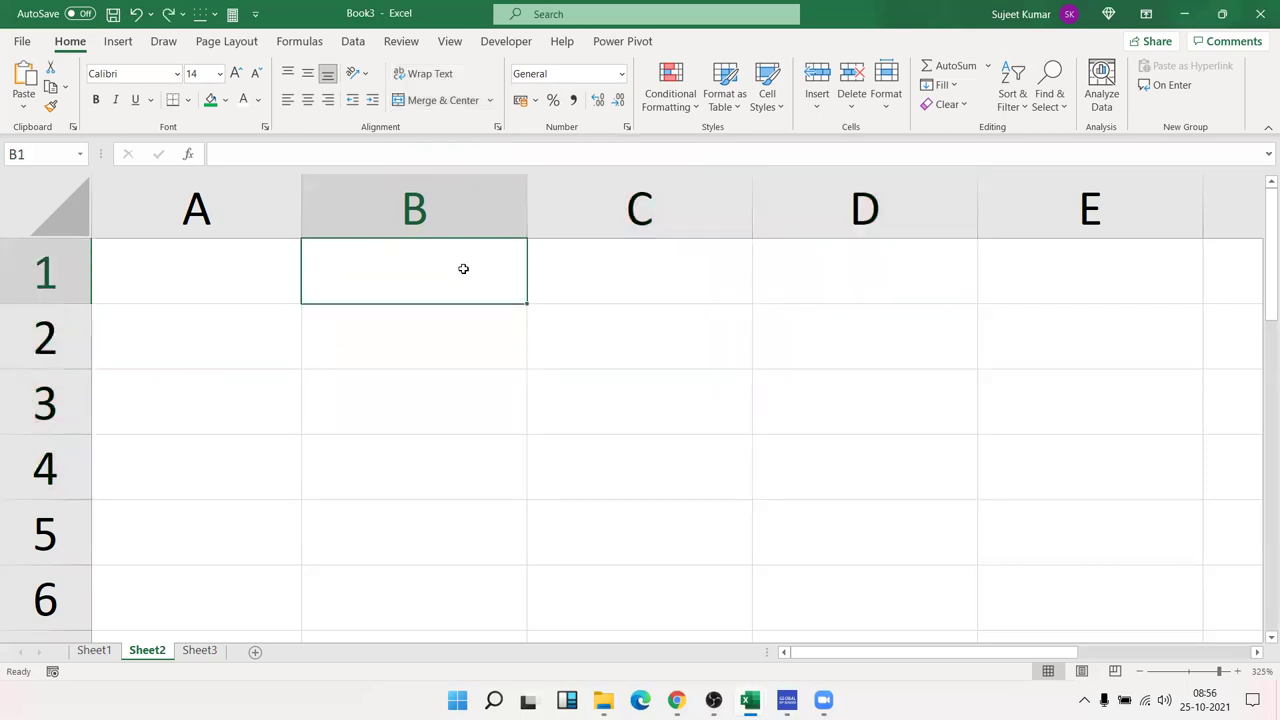
click(603, 400)
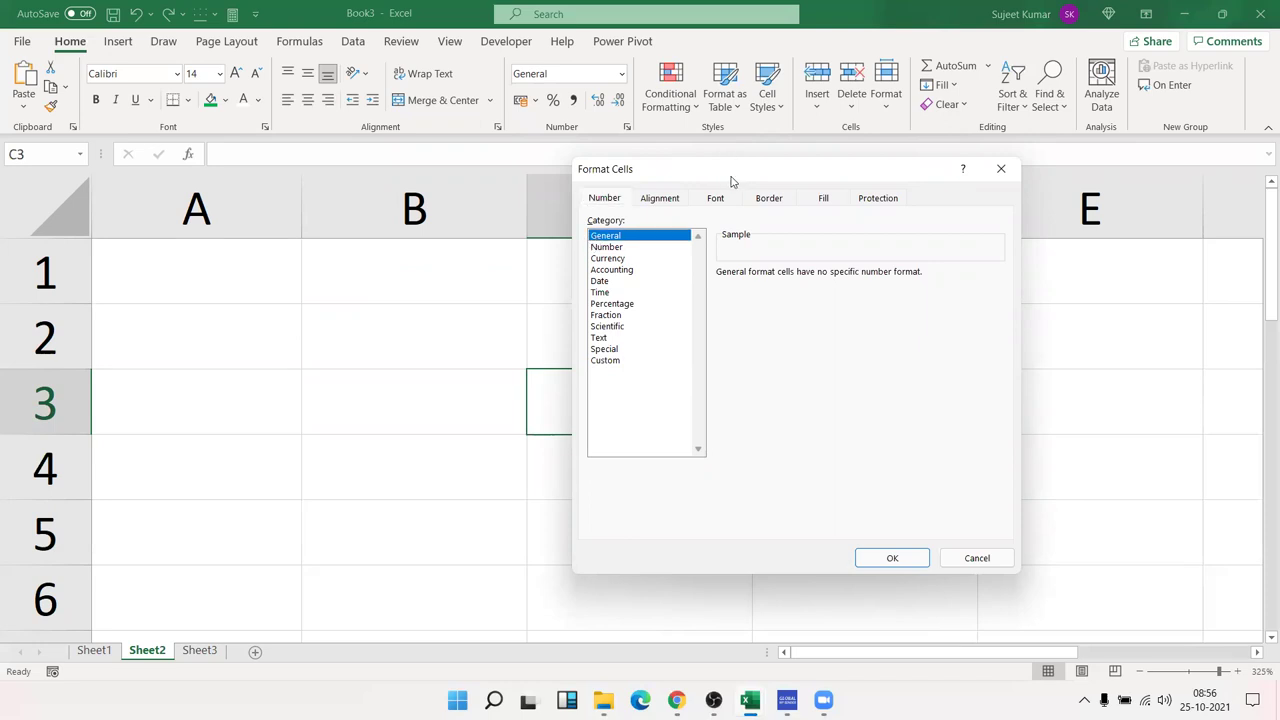
drag(731, 181, 840, 174)
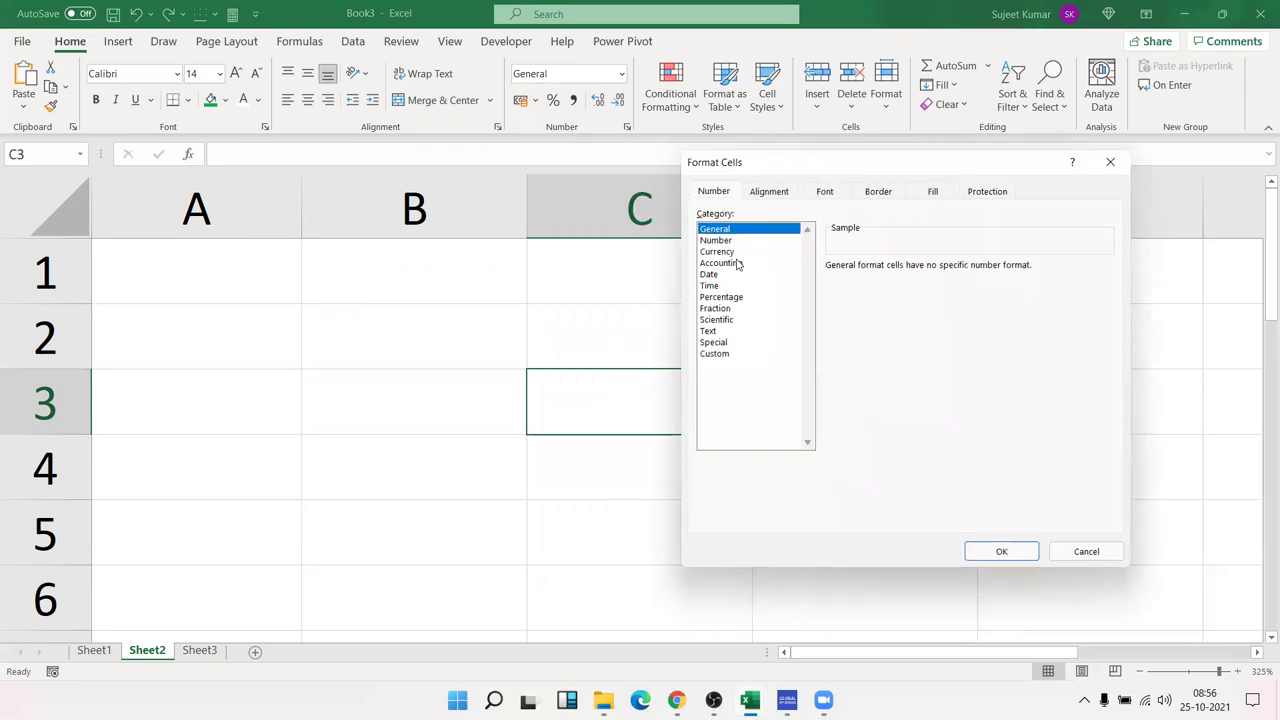
key(Escape)
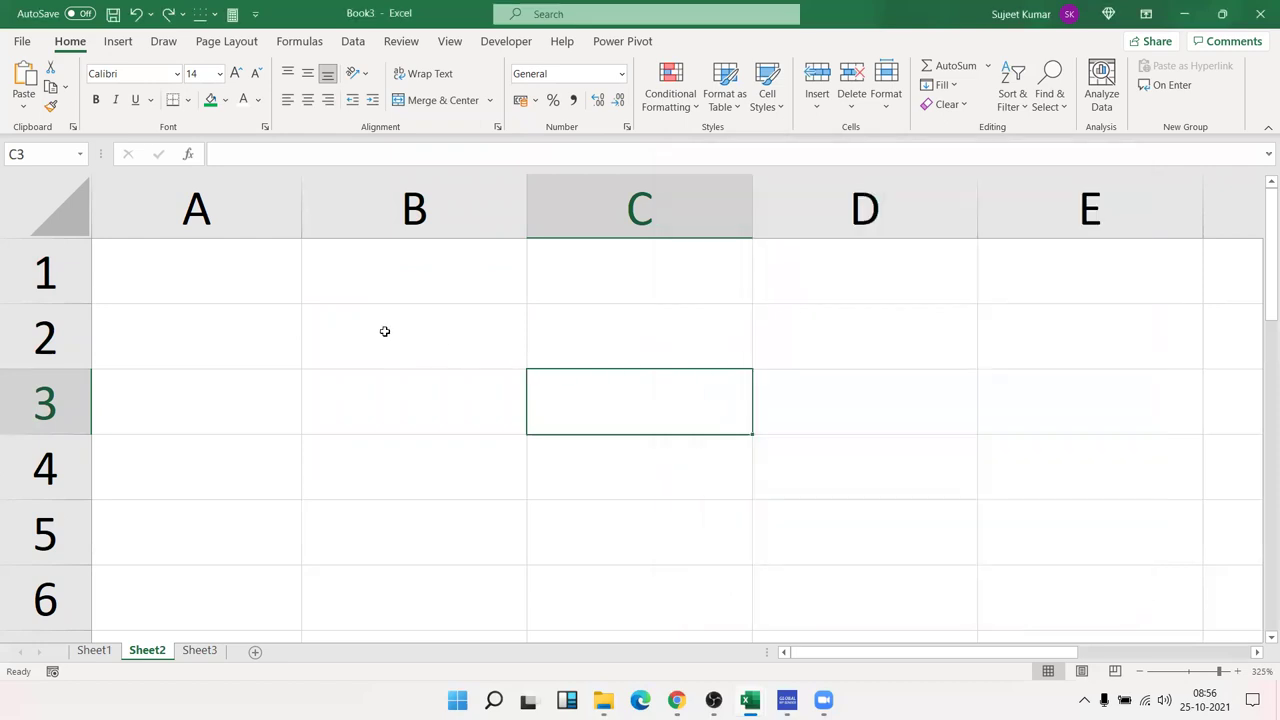
click(384, 331)
- Enter 2500 in cell B2 and reselect it
text(2500)
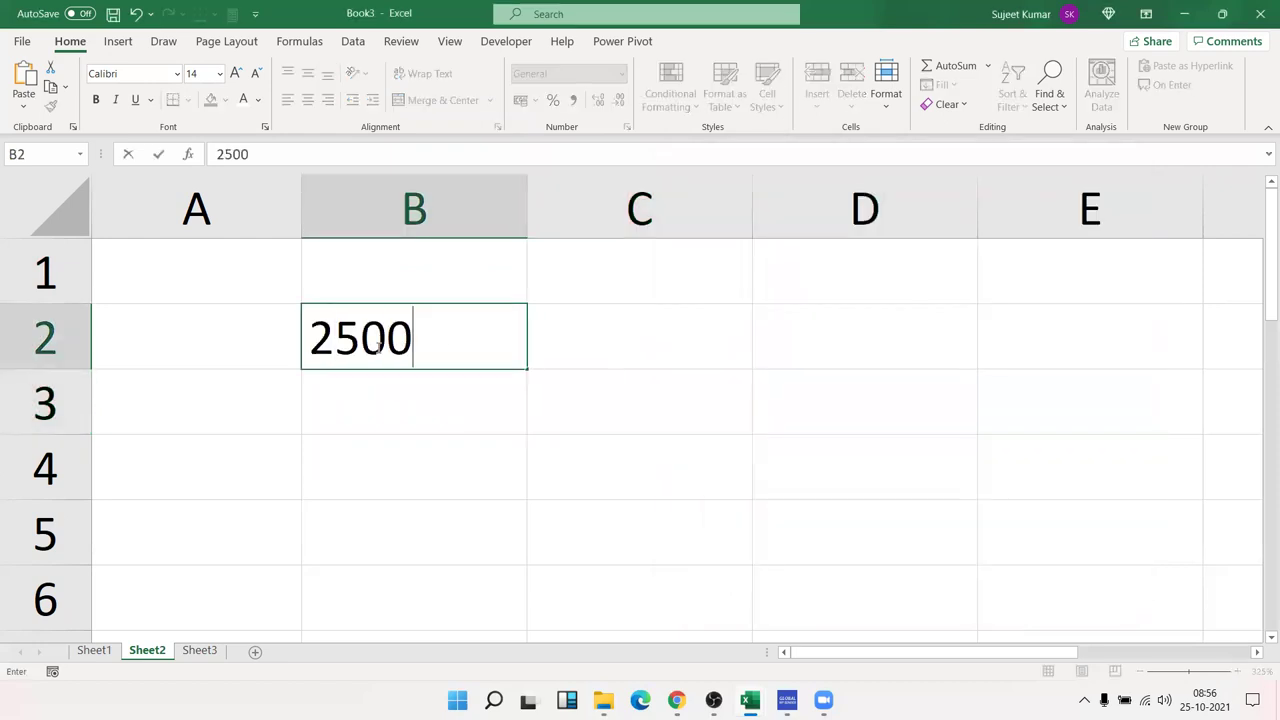
key(Return)
click(410, 334)
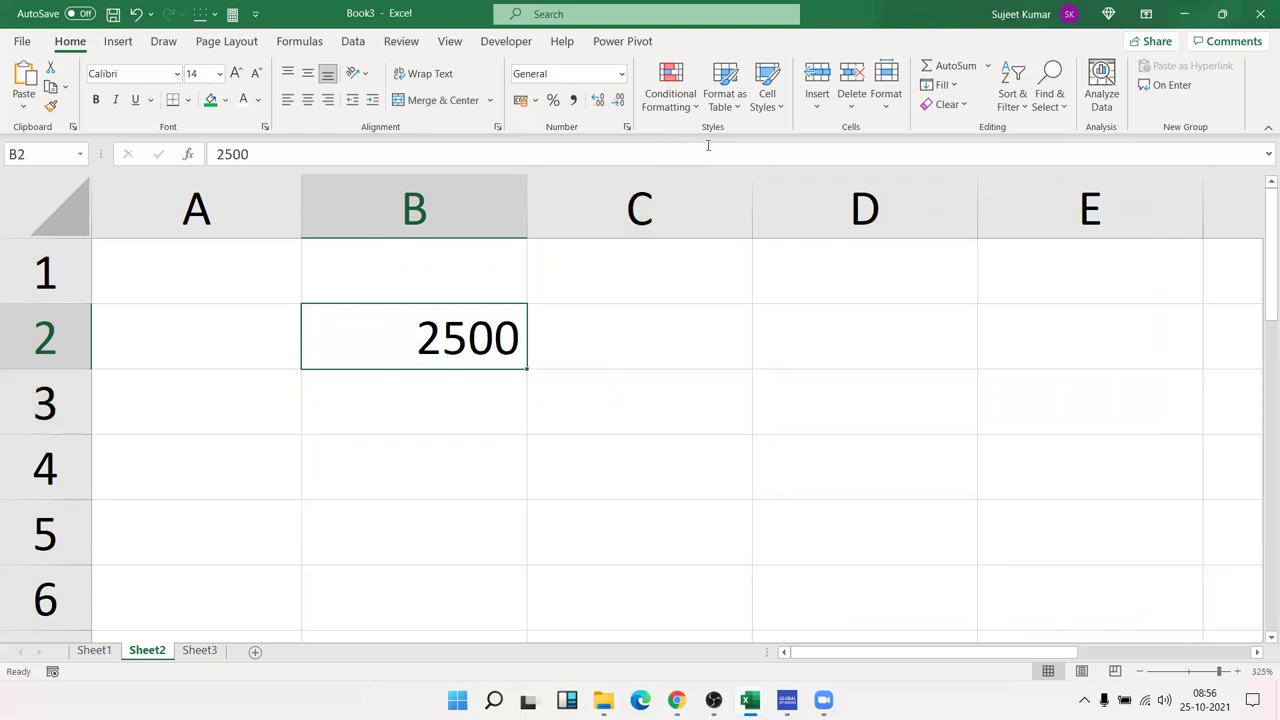
- Format B2 as Number with 2 decimal places and a 1000 separator
click(627, 127)
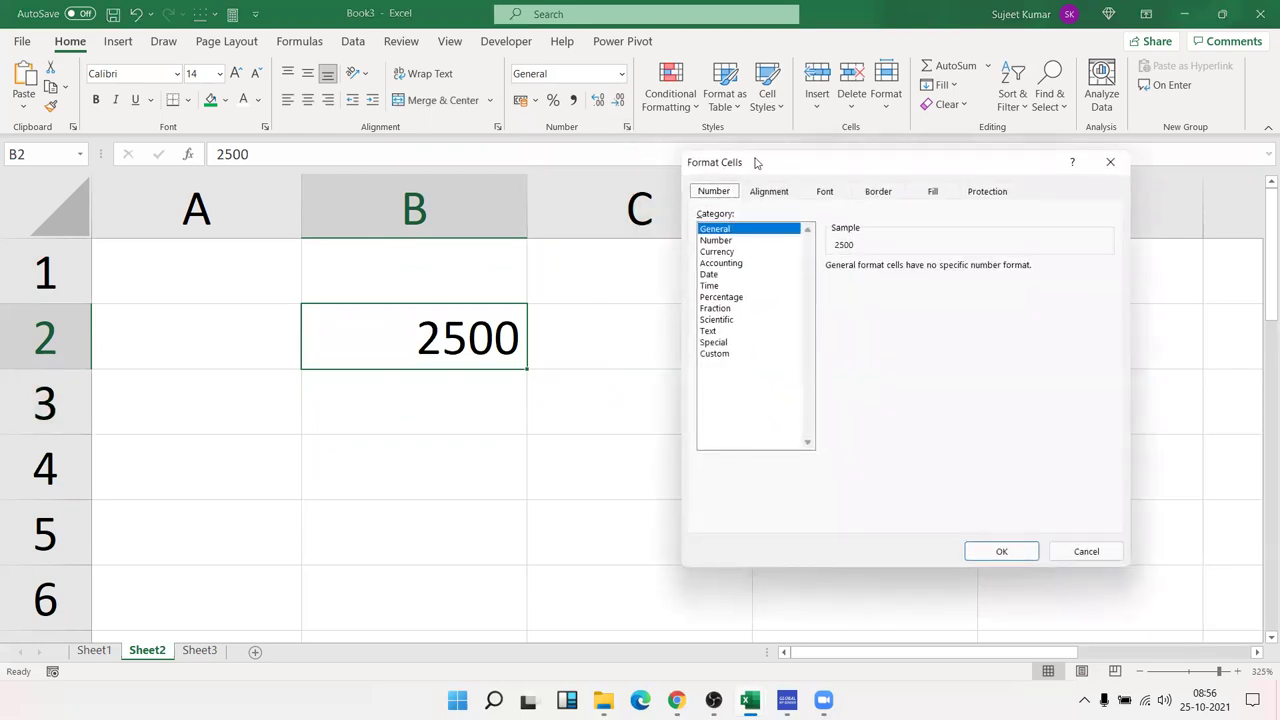
drag(755, 162, 681, 204)
click(651, 283)
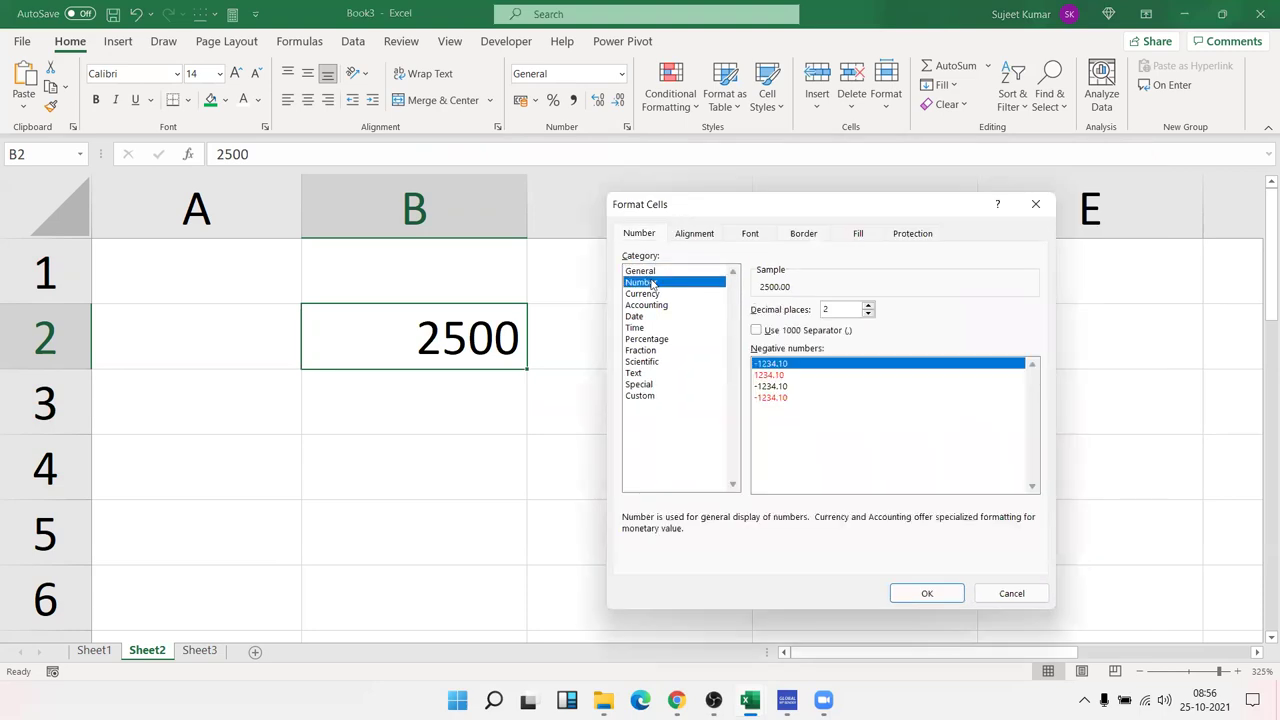
click(855, 310)
click(831, 309)
click(831, 309)
double_click(831, 309)
click(787, 332)
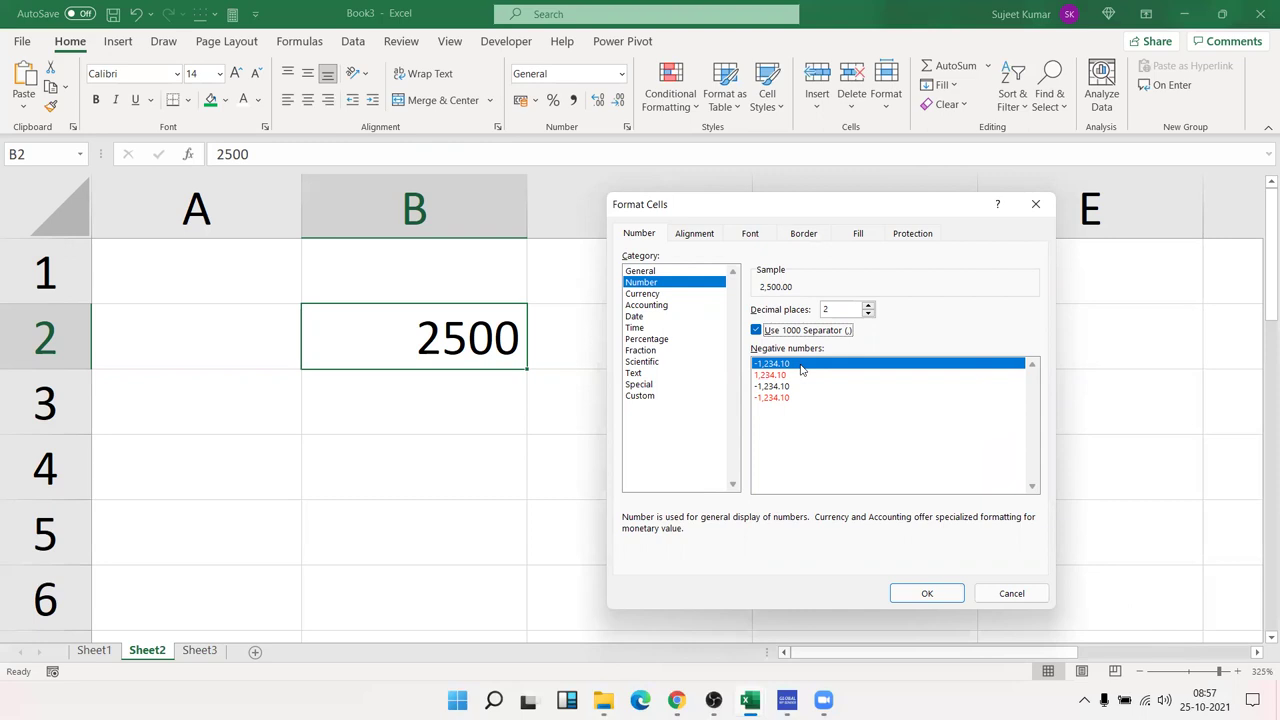
click(772, 370)
- Apply the number format and enter -2585 in B2, checking its stored value
click(927, 595)
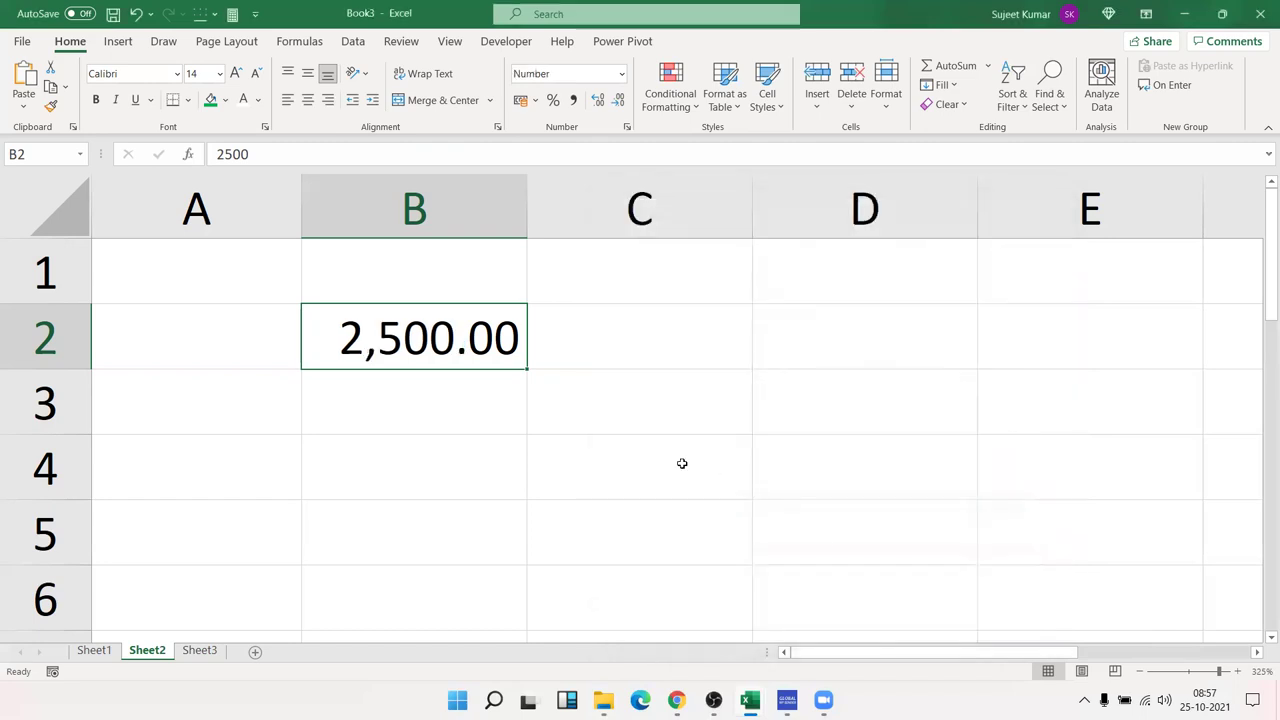
text(-2585)
key(Return)
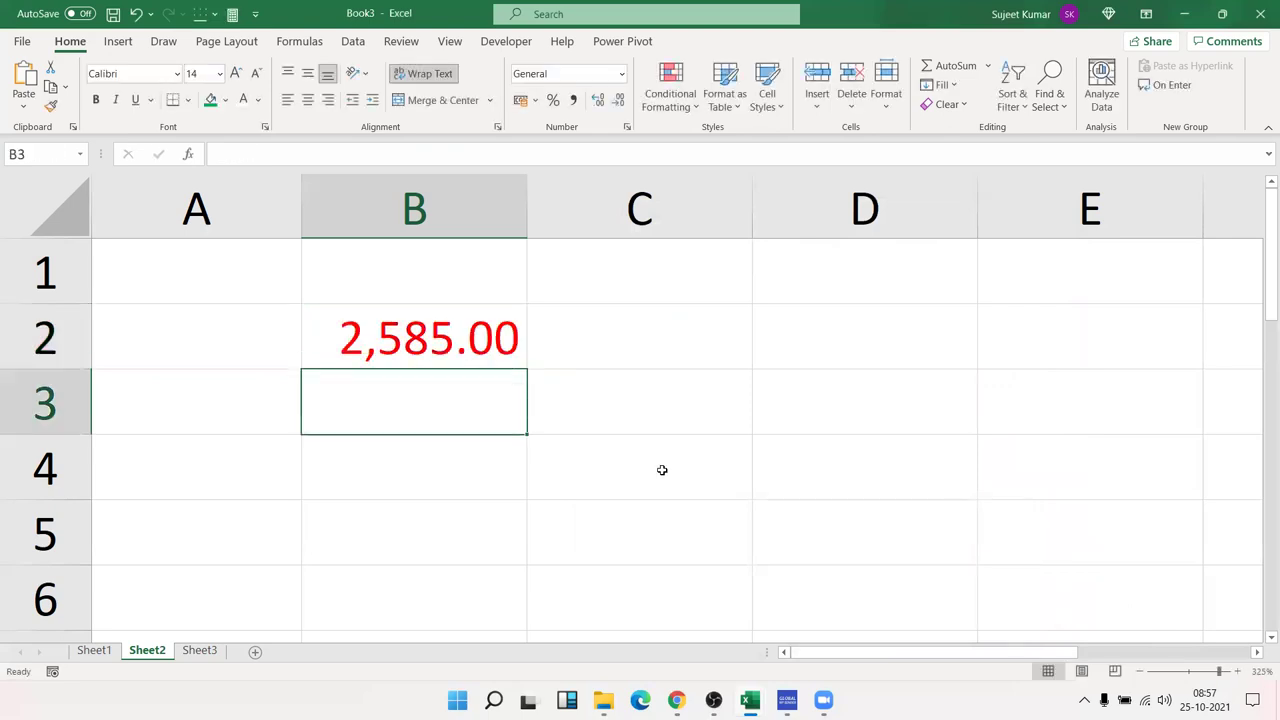
click(509, 357)
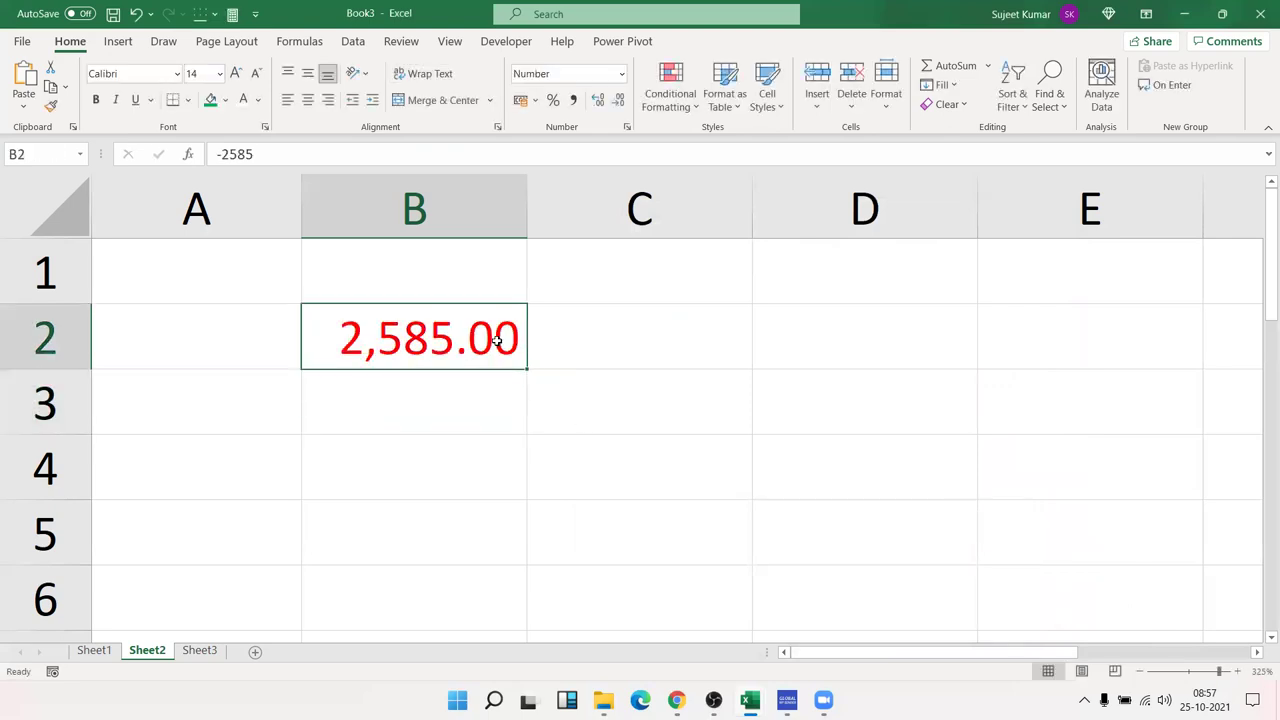
click(270, 160)
key(Escape)
- Try the red minus-sign negative format on B2, undo it, and cancel the Currency preview
click(627, 128)
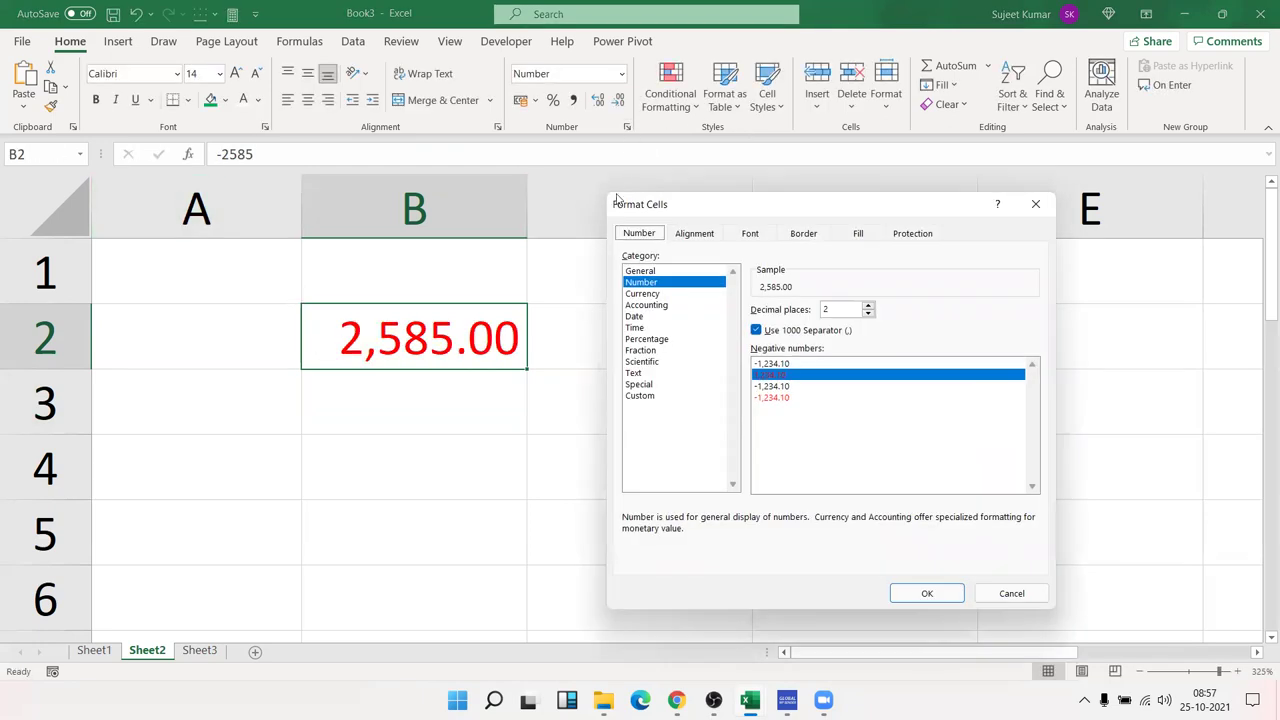
click(777, 399)
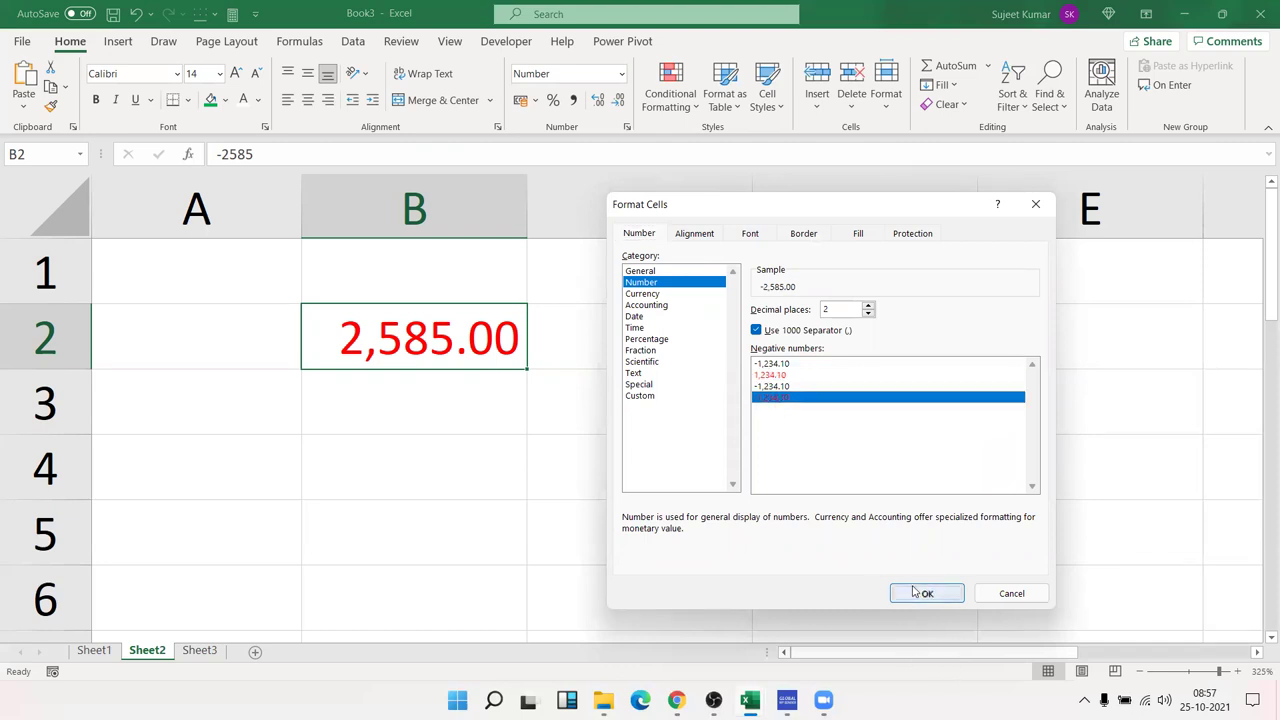
click(913, 592)
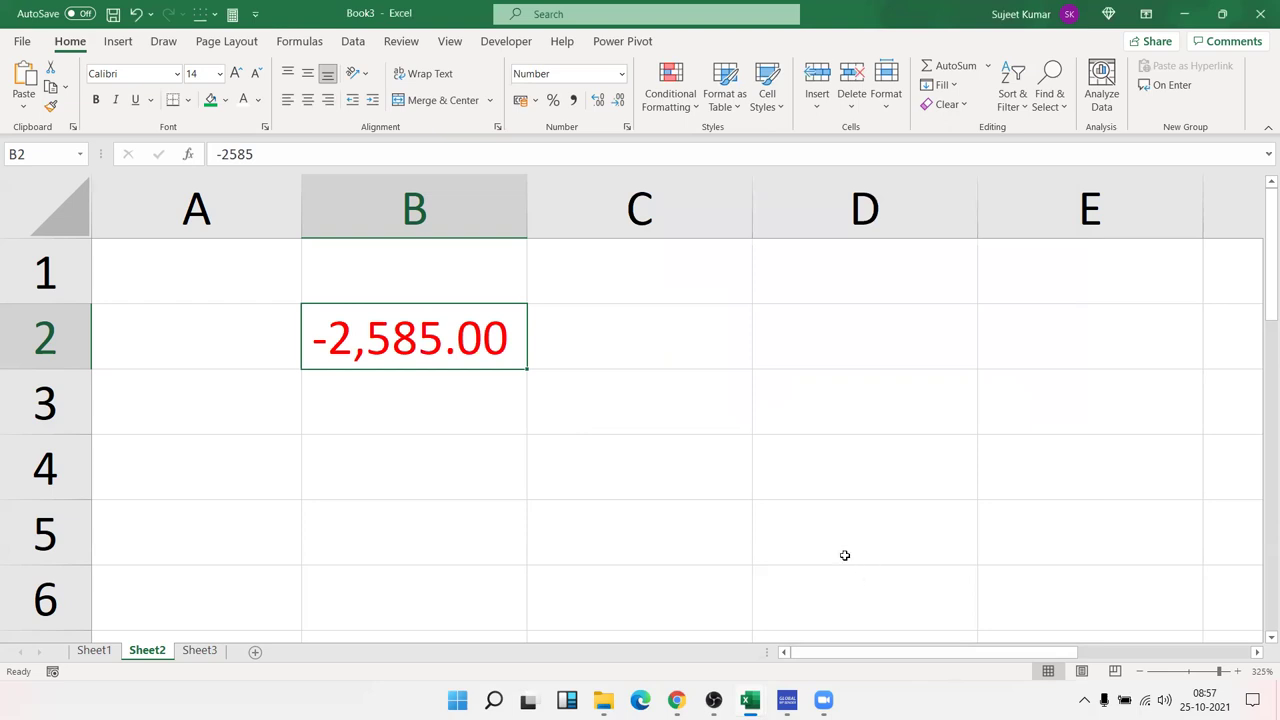
key(ctrl+z)
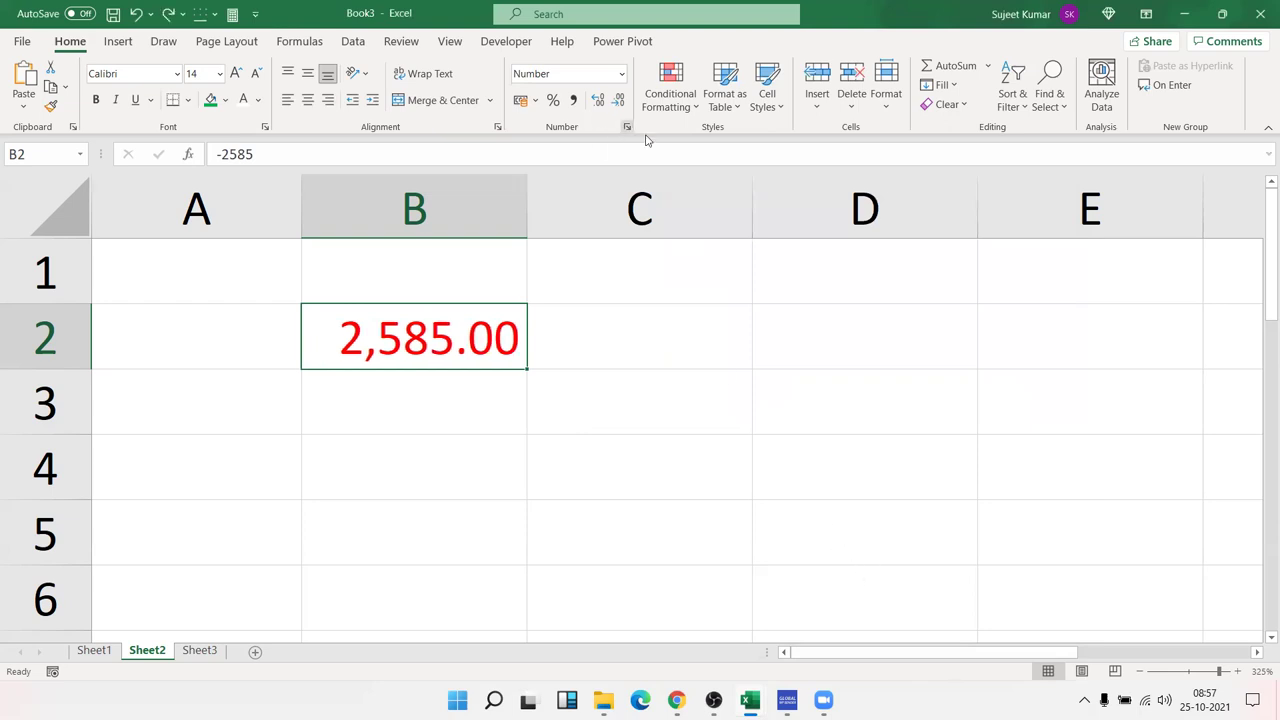
click(626, 127)
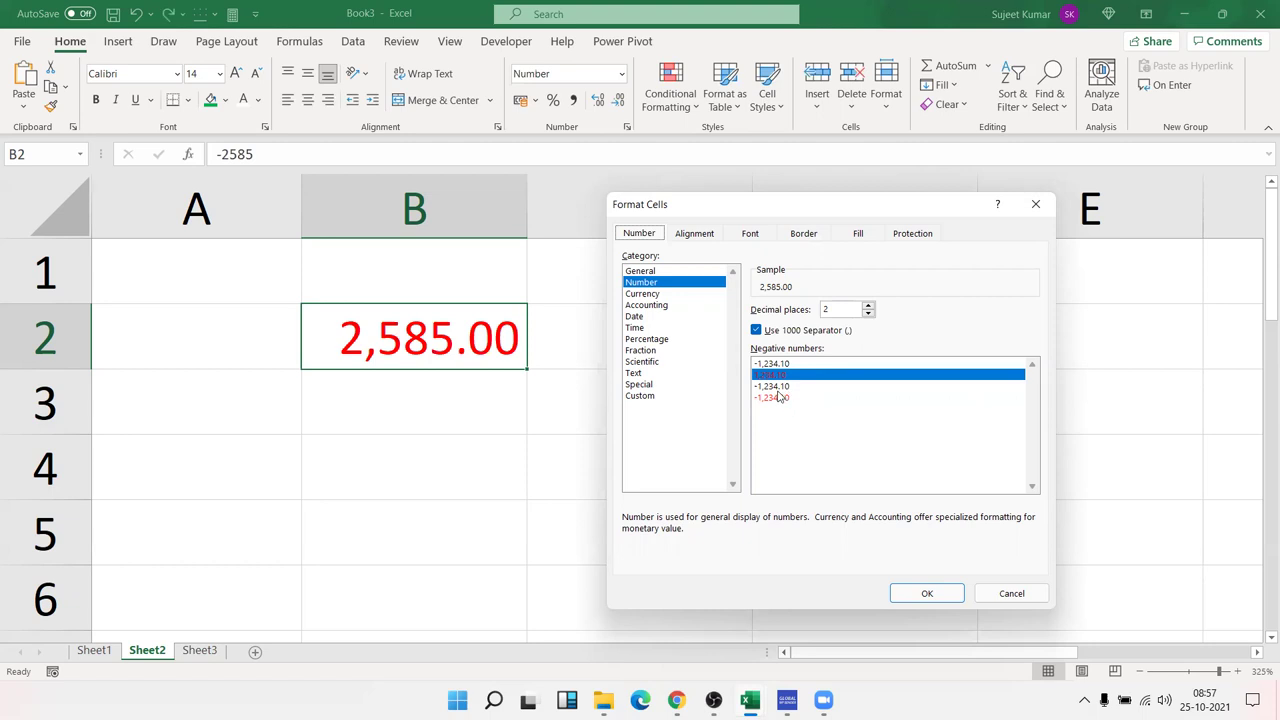
click(645, 296)
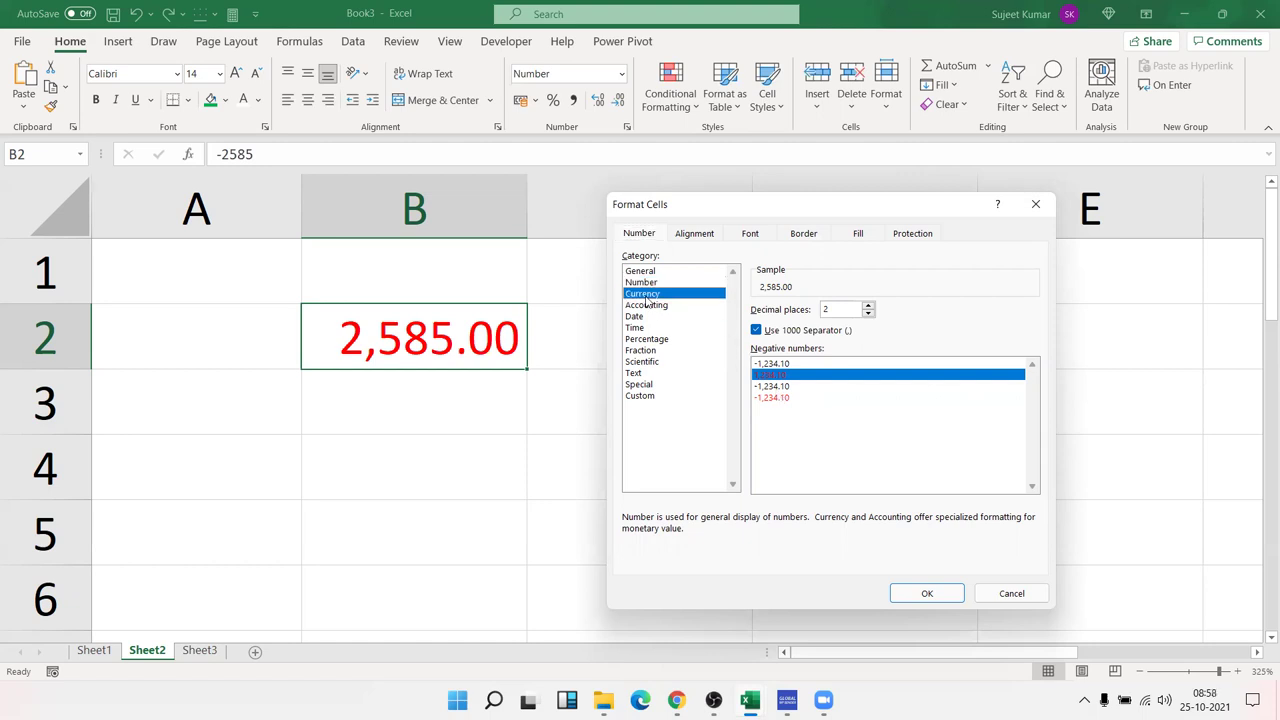
key(Escape)
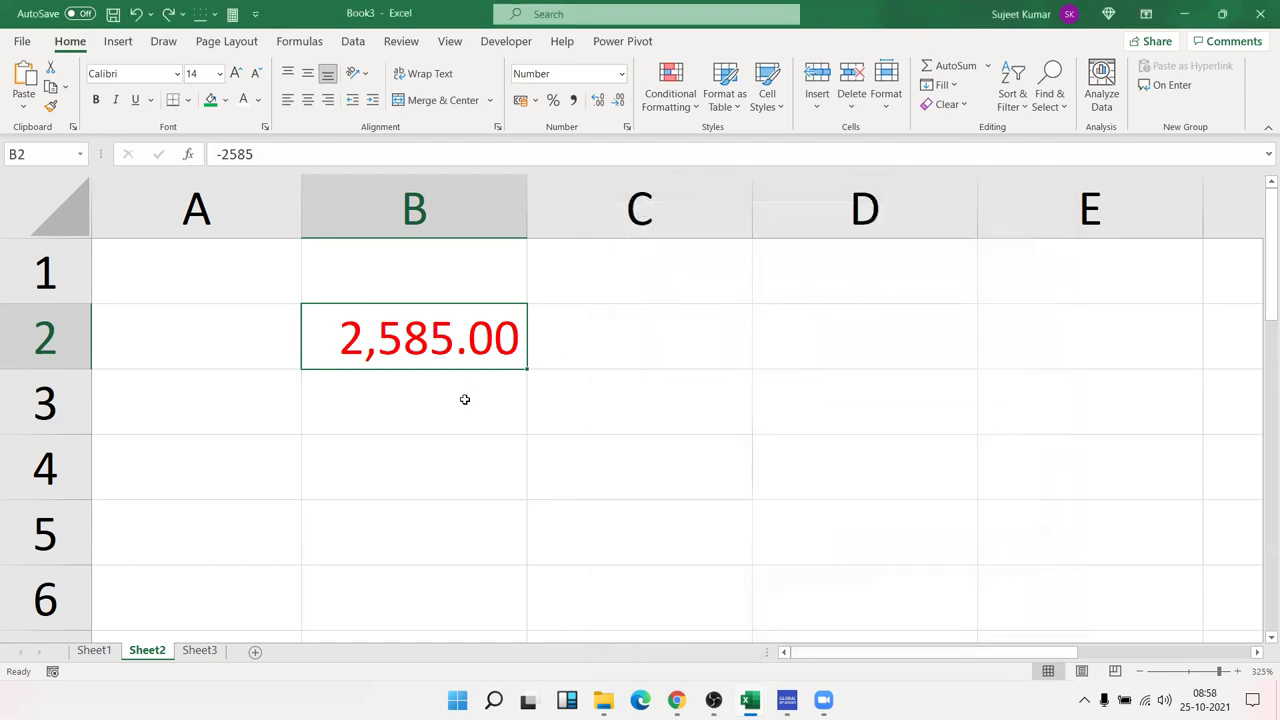
- Clear B2 and enter 2500 in cell C2
key(Delete)
click(579, 331)
text(2500)
key(Return)
- Move the 2500 from C2 into cell B2
click(607, 326)
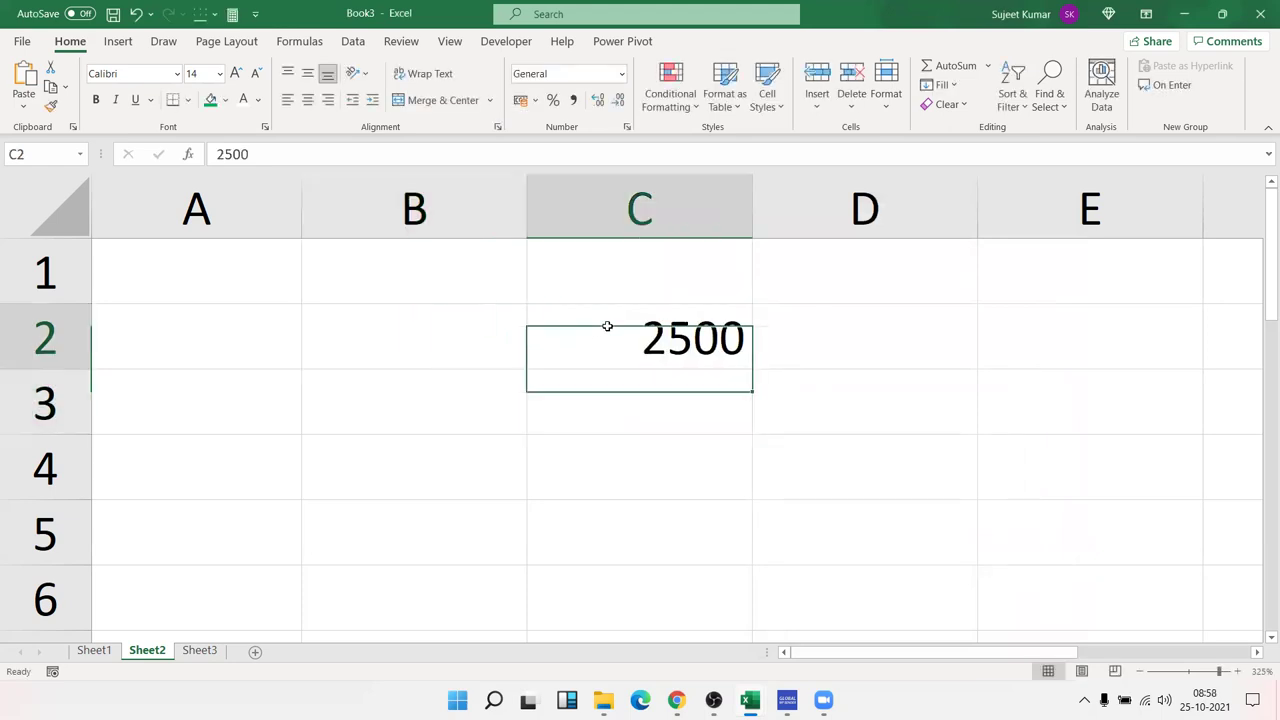
drag(623, 368, 318, 335)
click(634, 366)
key(Left)
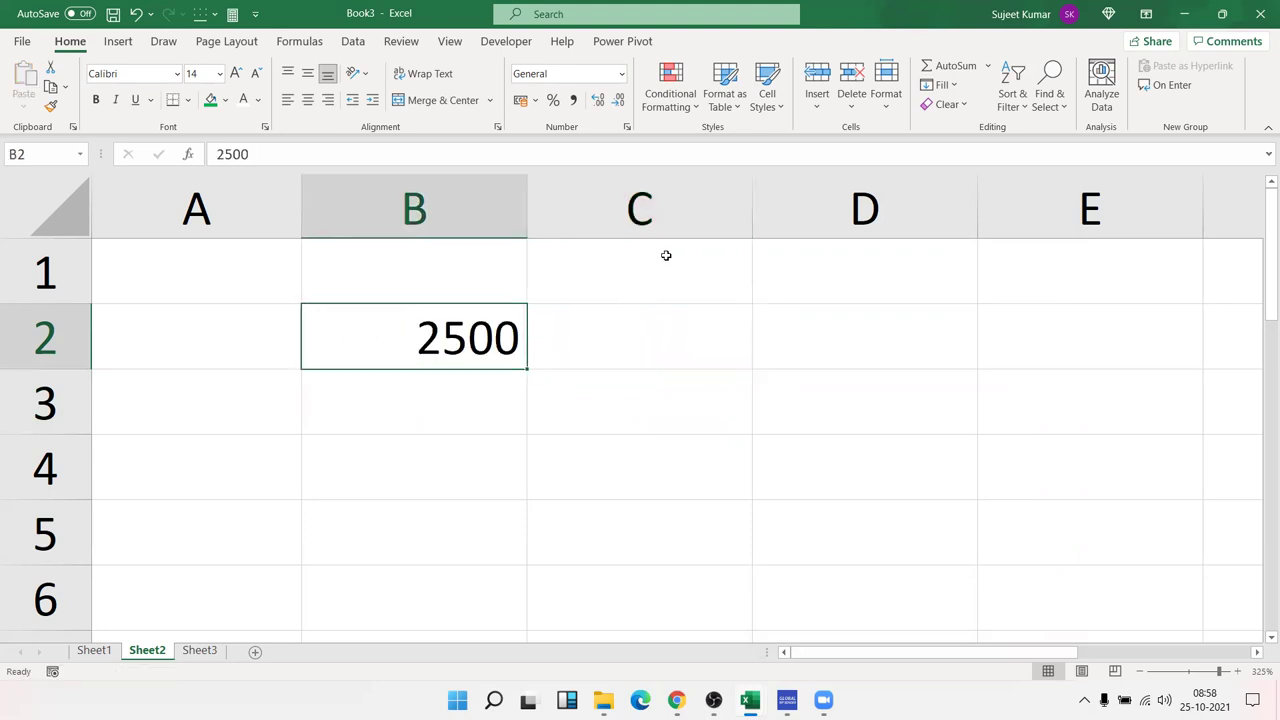
- Choose Currency format for B2 and show the currency symbol list
click(627, 127)
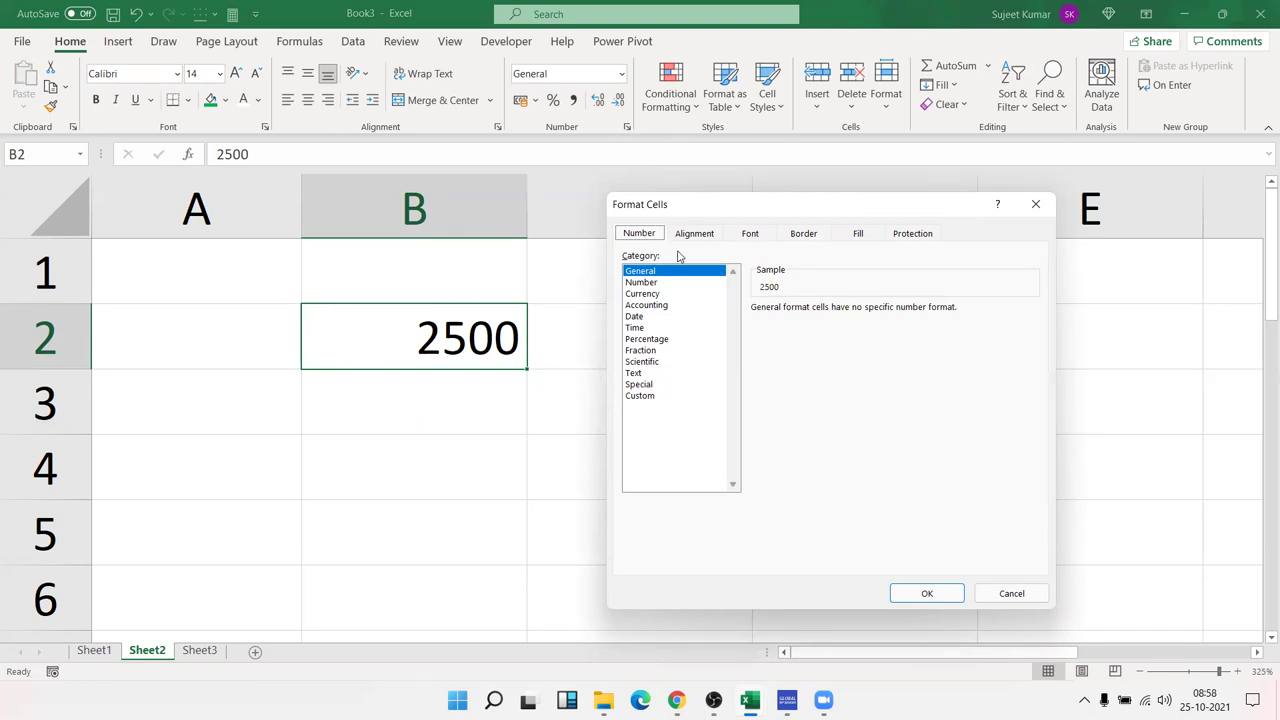
click(667, 296)
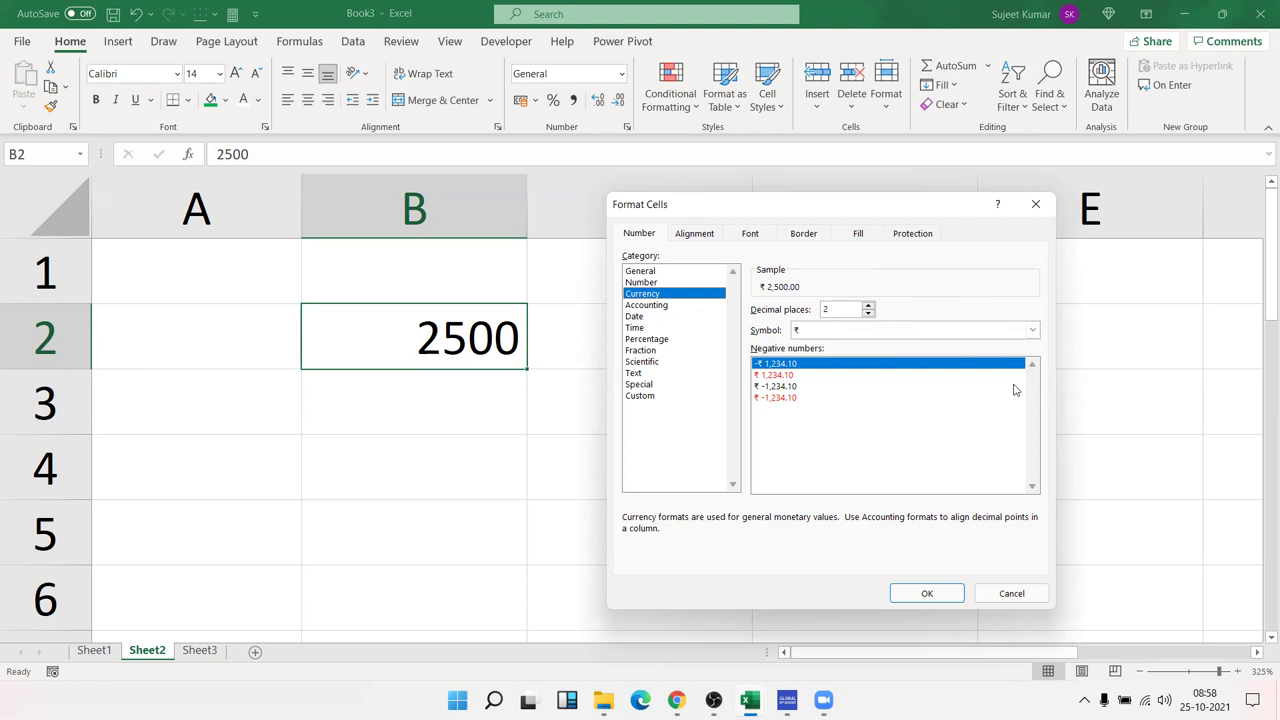
click(800, 334)
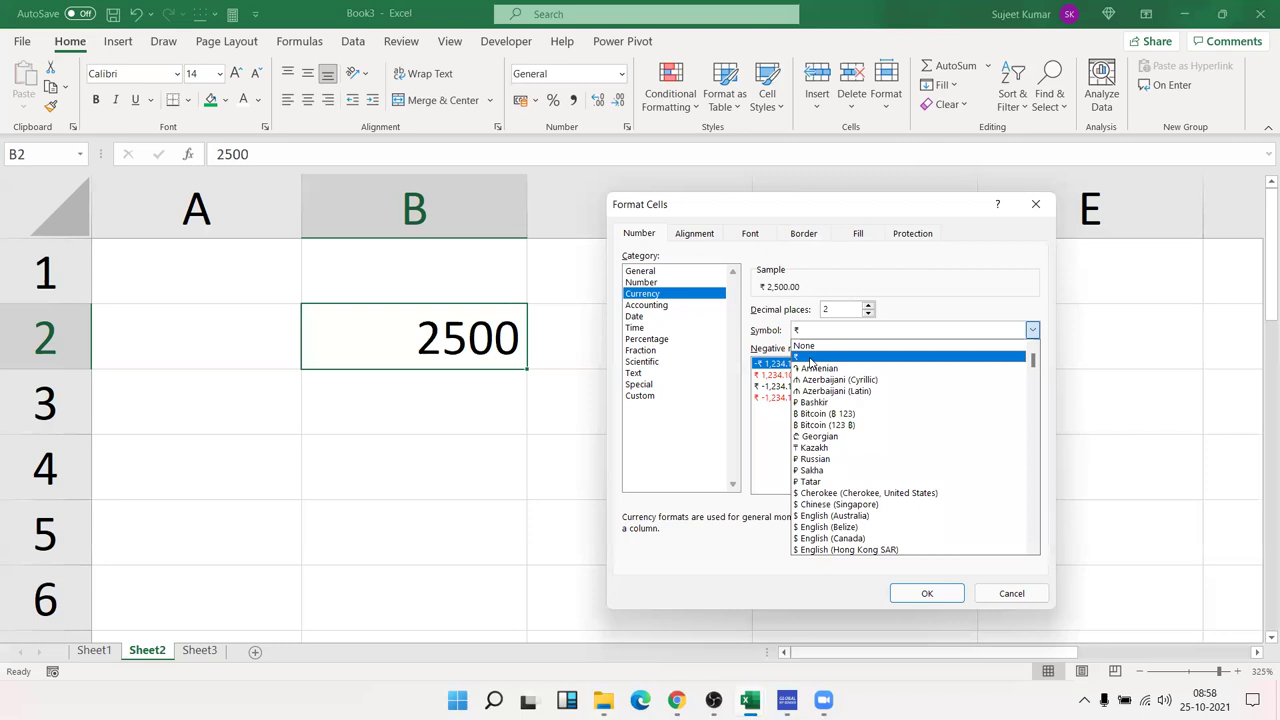
- Pick USD from the currency symbol list
scroll(820, 420, down, 2)
scroll(823, 427, down, 1)
scroll(823, 427, down, 2)
scroll(823, 430, down, 2)
scroll(823, 432, down, 1)
scroll(823, 436, down, 2)
scroll(822, 437, down, 5)
scroll(822, 437, down, 5)
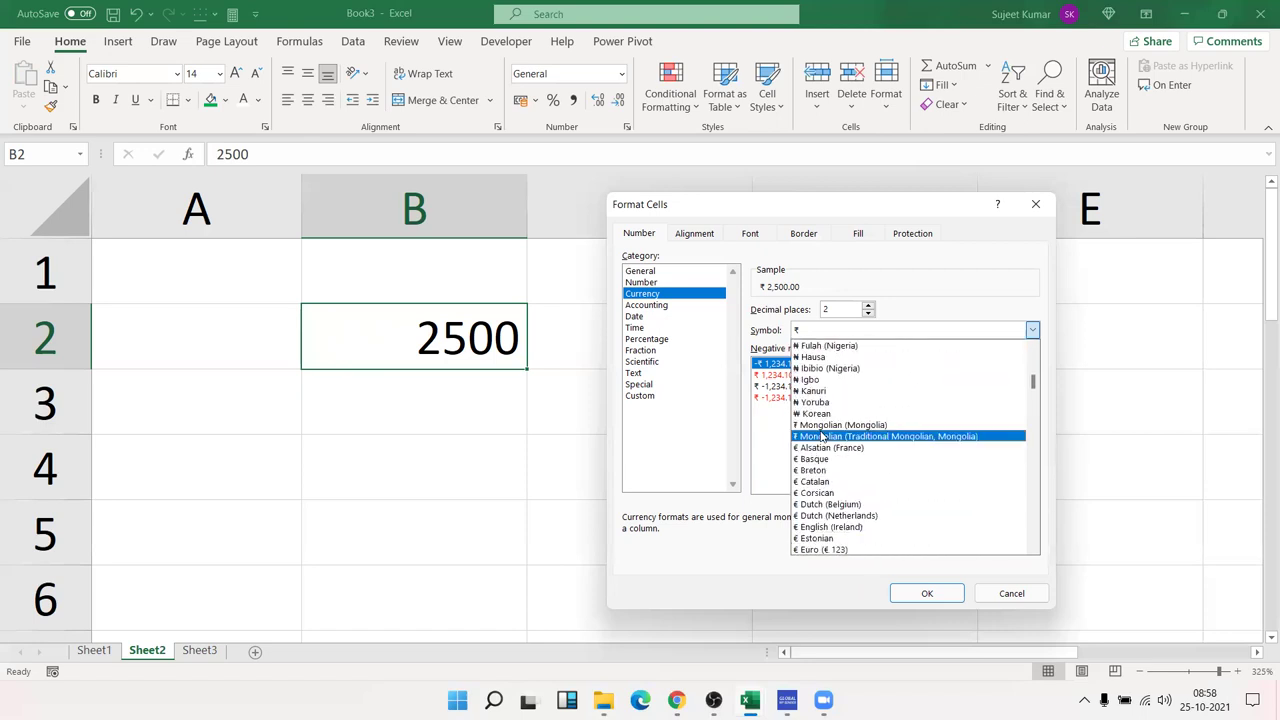
scroll(822, 437, down, 5)
scroll(822, 435, down, 5)
scroll(822, 435, down, 5)
scroll(821, 431, down, 5)
scroll(820, 428, down, 5)
scroll(820, 428, up, 5)
scroll(821, 424, up, 5)
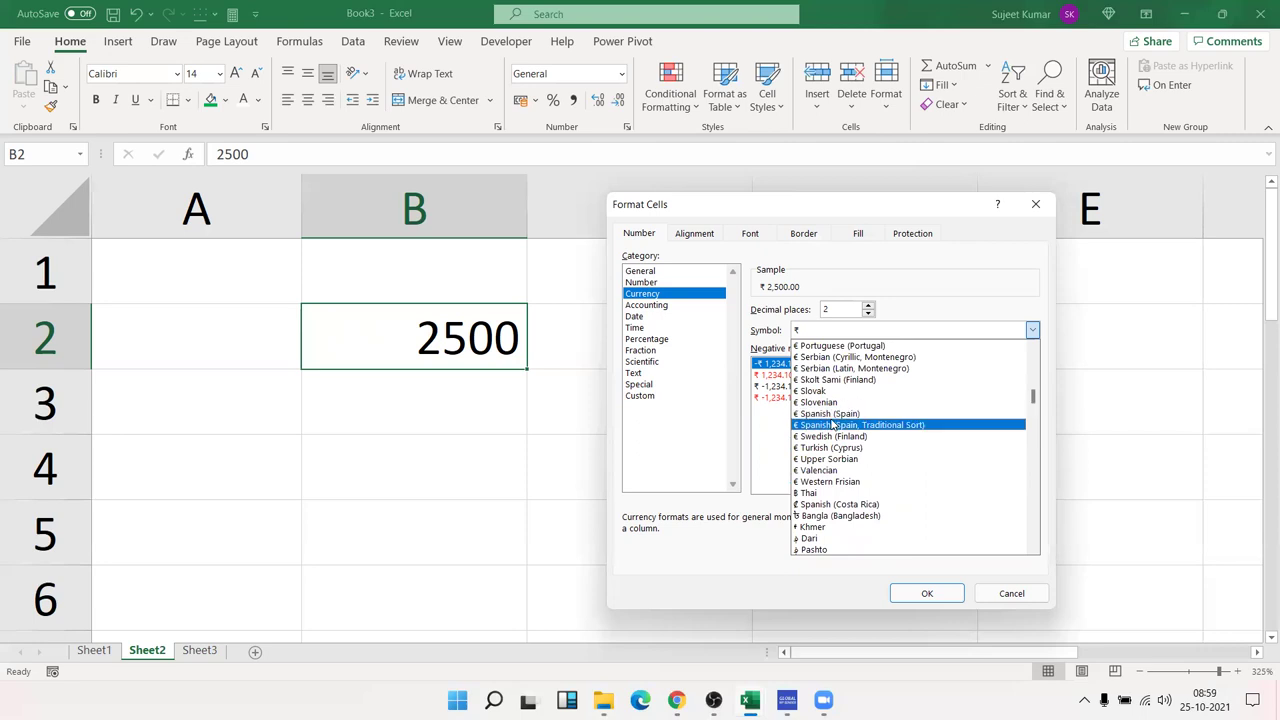
scroll(826, 422, up, 2)
scroll(826, 422, up, 2)
scroll(828, 424, up, 2)
scroll(828, 424, up, 3)
scroll(828, 424, up, 3)
scroll(828, 424, up, 3)
scroll(828, 424, up, 3)
scroll(828, 424, up, 3)
scroll(828, 424, up, 3)
scroll(828, 424, up, 3)
scroll(828, 424, up, 3)
scroll(828, 424, down, 2)
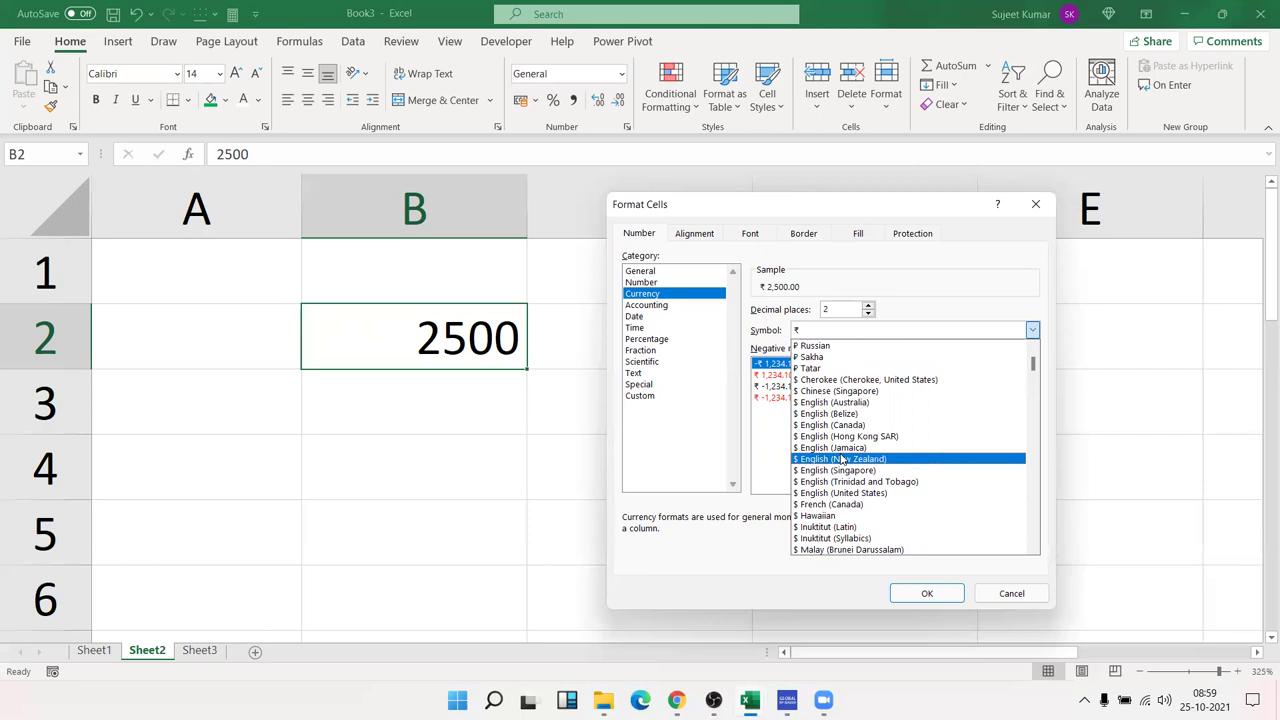
text(USD)
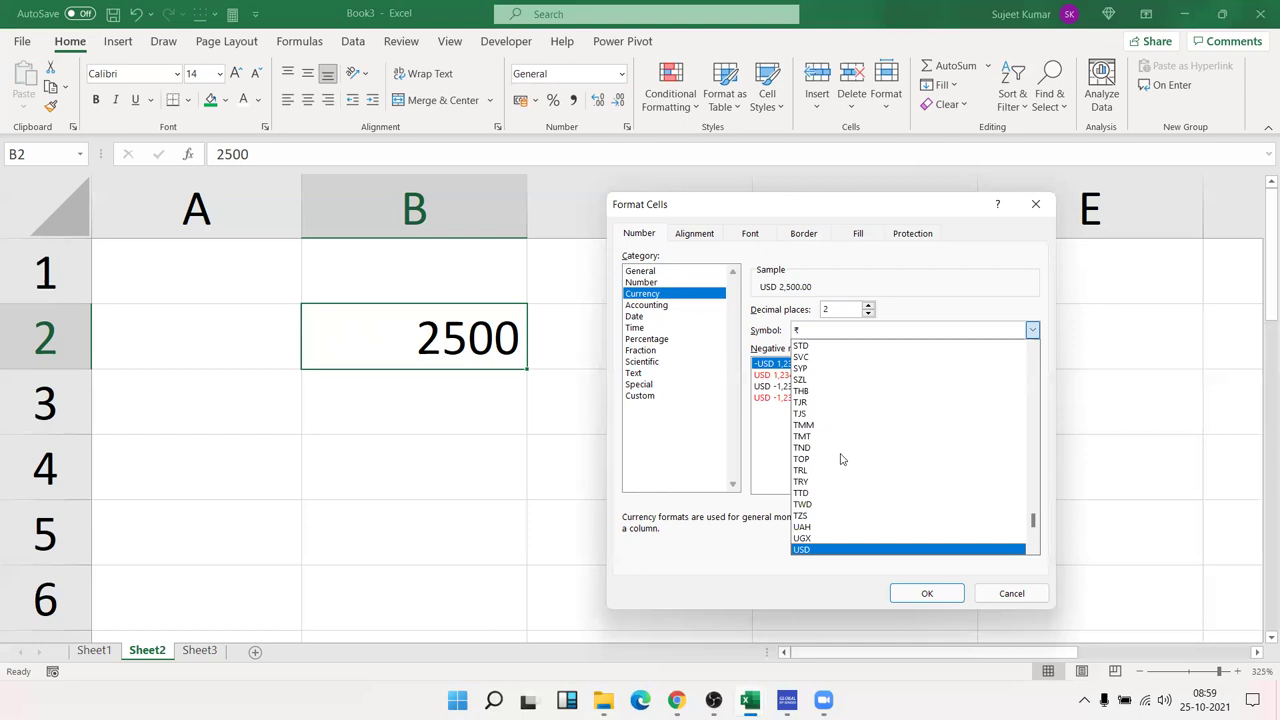
key(Return)
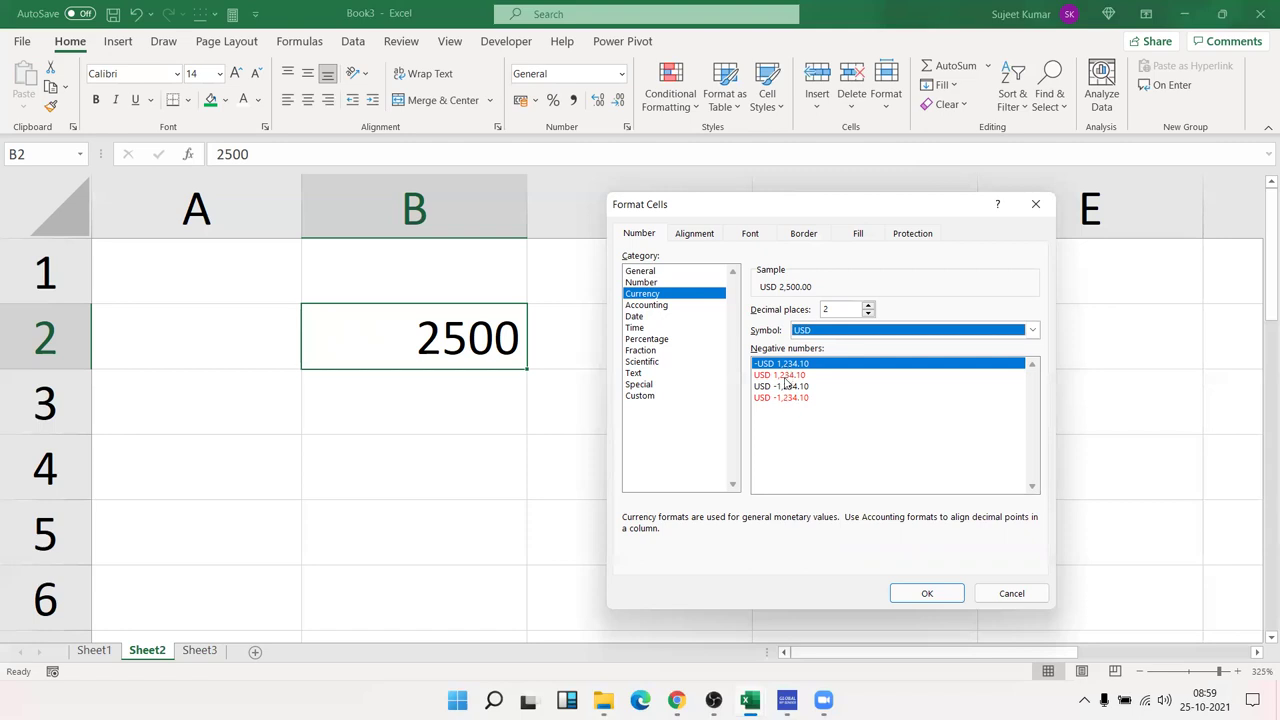
- Apply the USD currency format so B2 reads USD 2,500.00
click(927, 595)
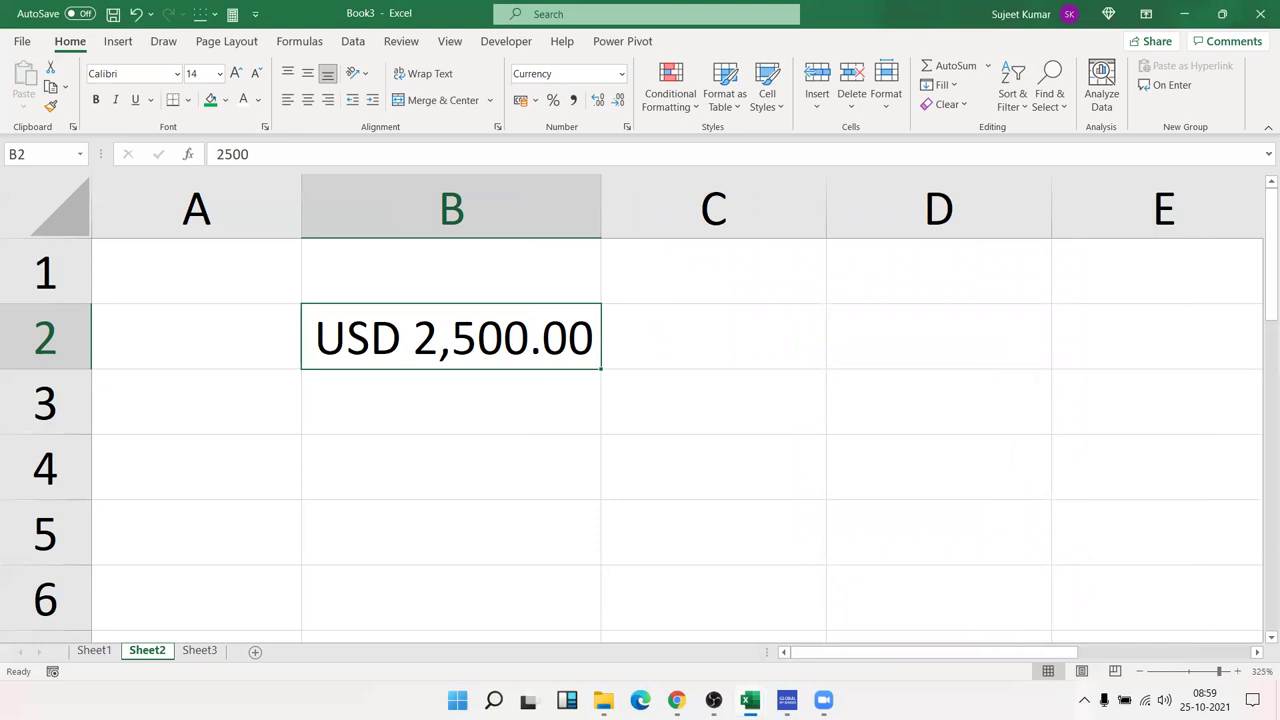
click(1084, 700)
click(853, 432)
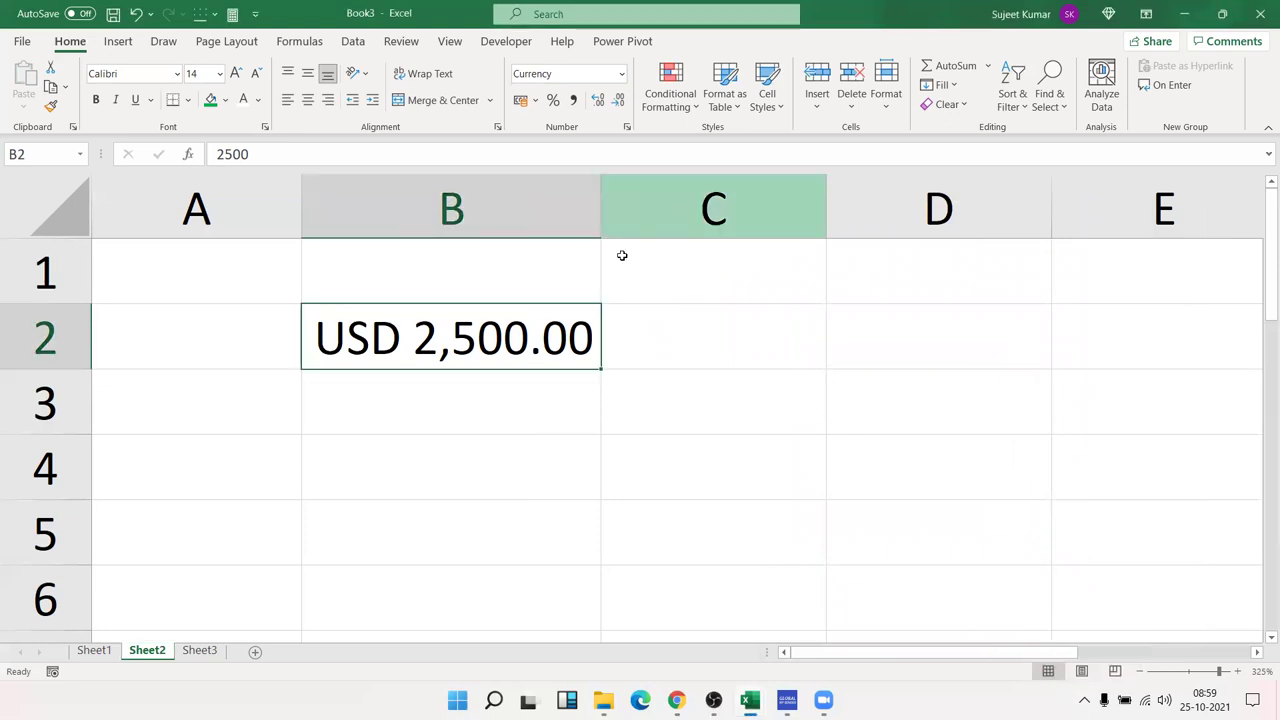
- Delete the USD 2,500.00 amount from cell B2
key(Delete)
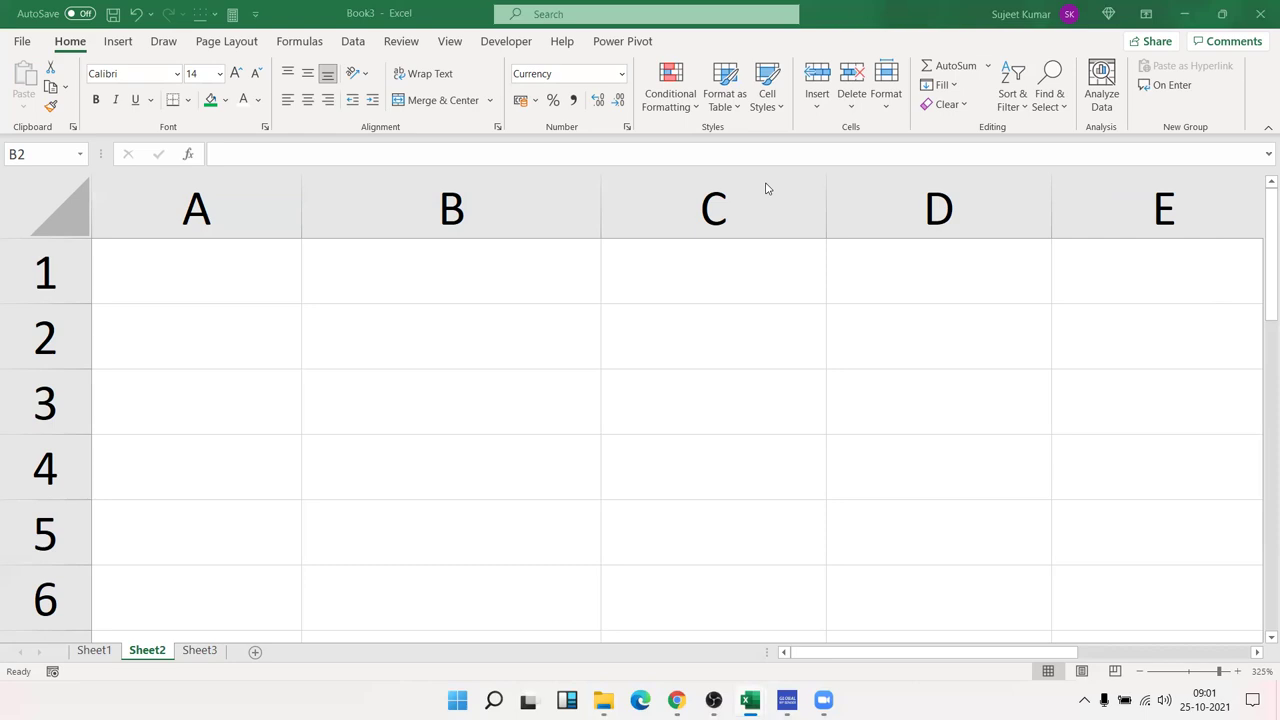
- On Sheet3, enter =RANDBETWEEN(10,90) in cell A1
click(575, 294)
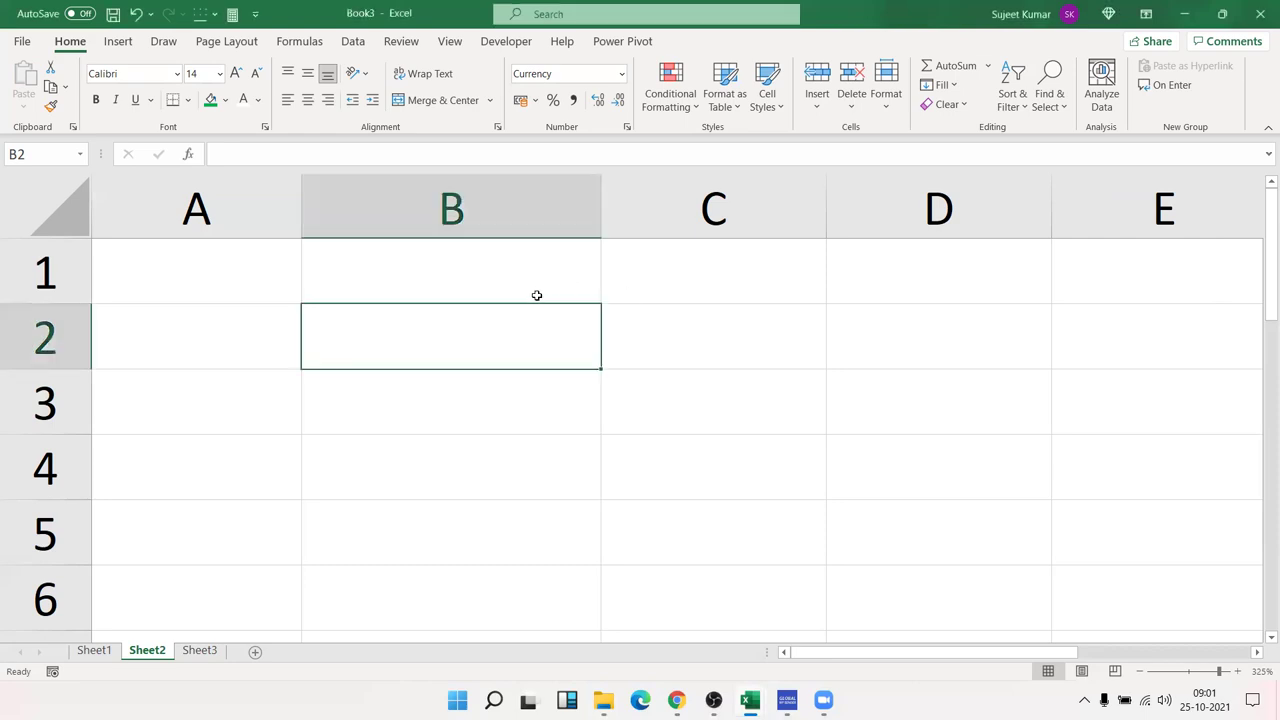
click(230, 298)
click(200, 651)
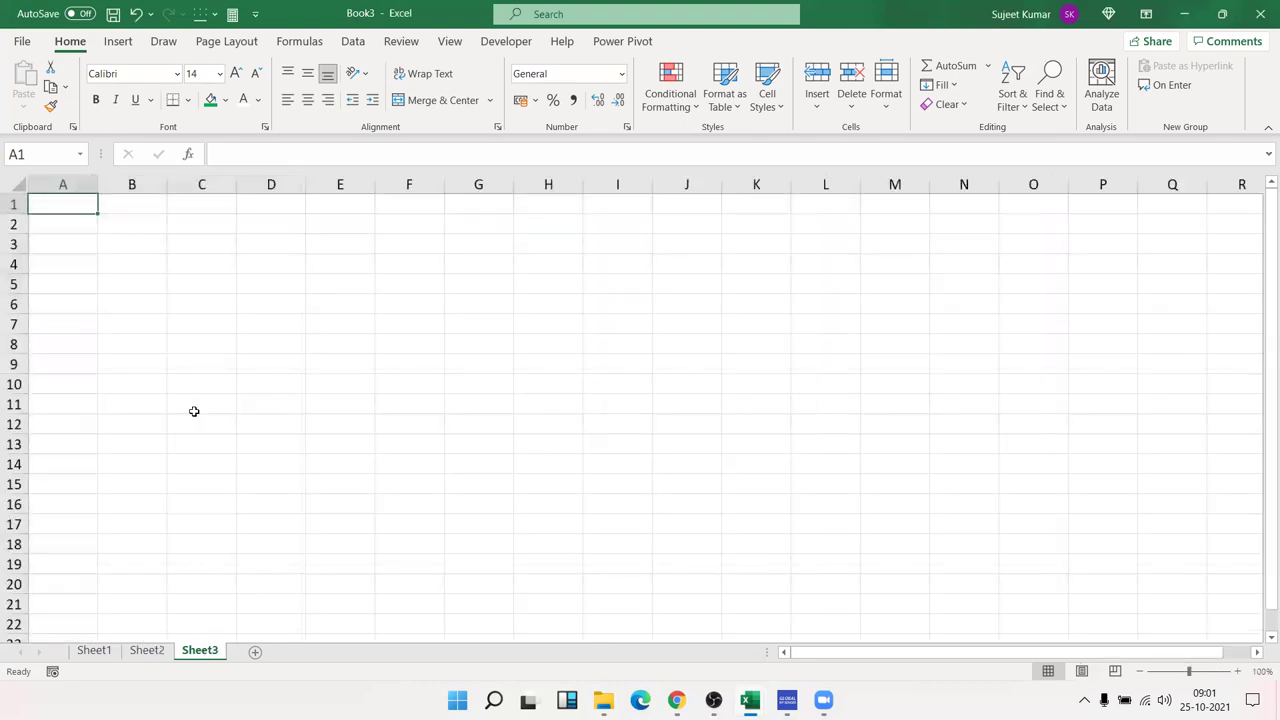
text(=ra)
key(Down)
key(Down)
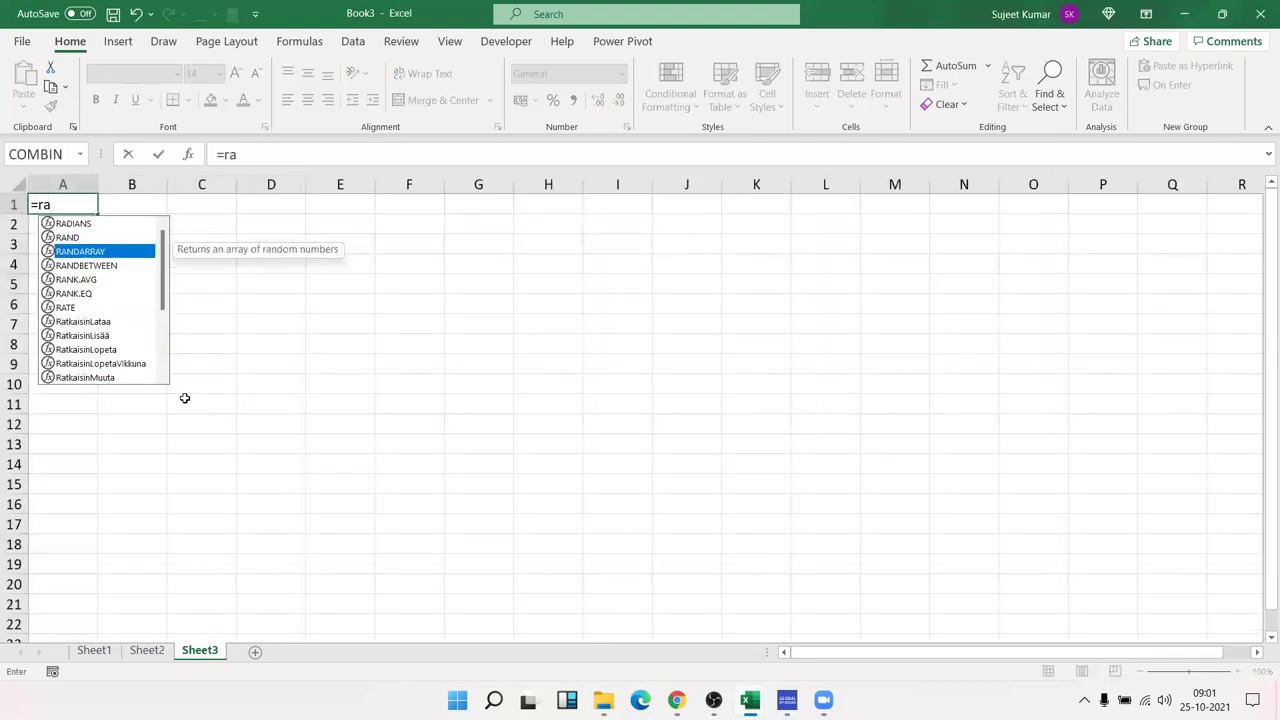
key(Down)
key(Tab)
text(10,9)
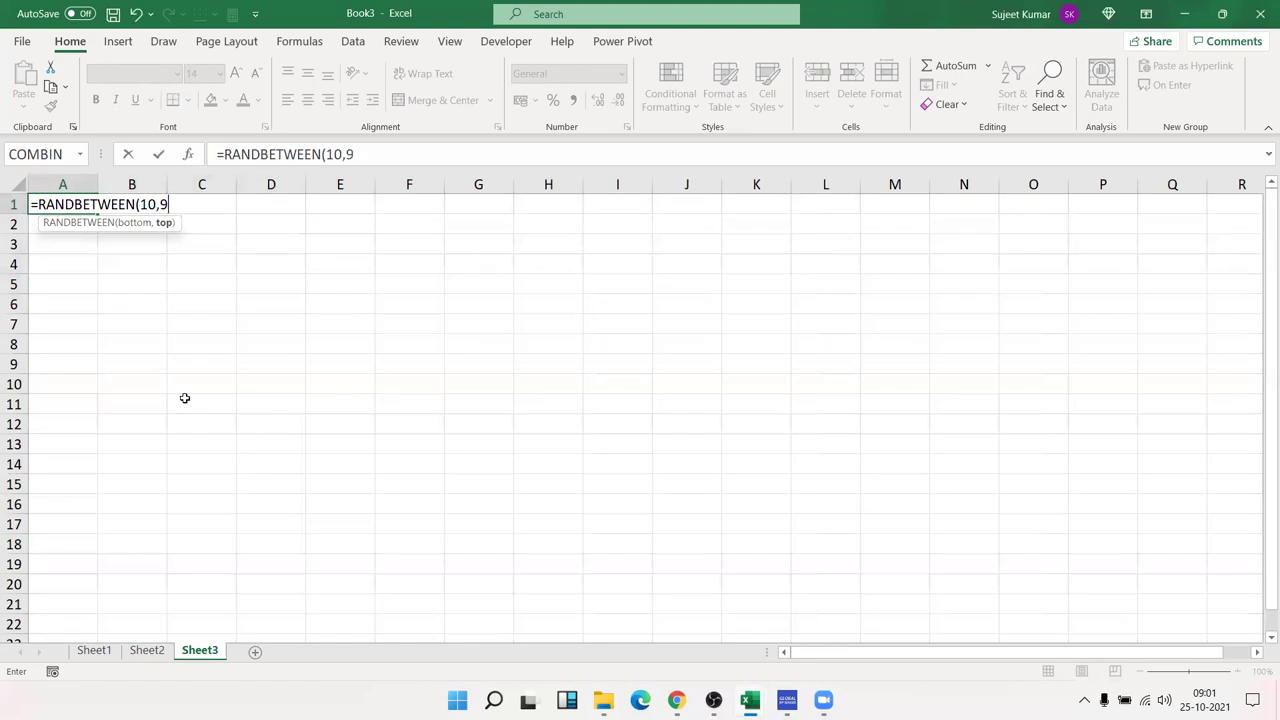
text(0)
key(Return)
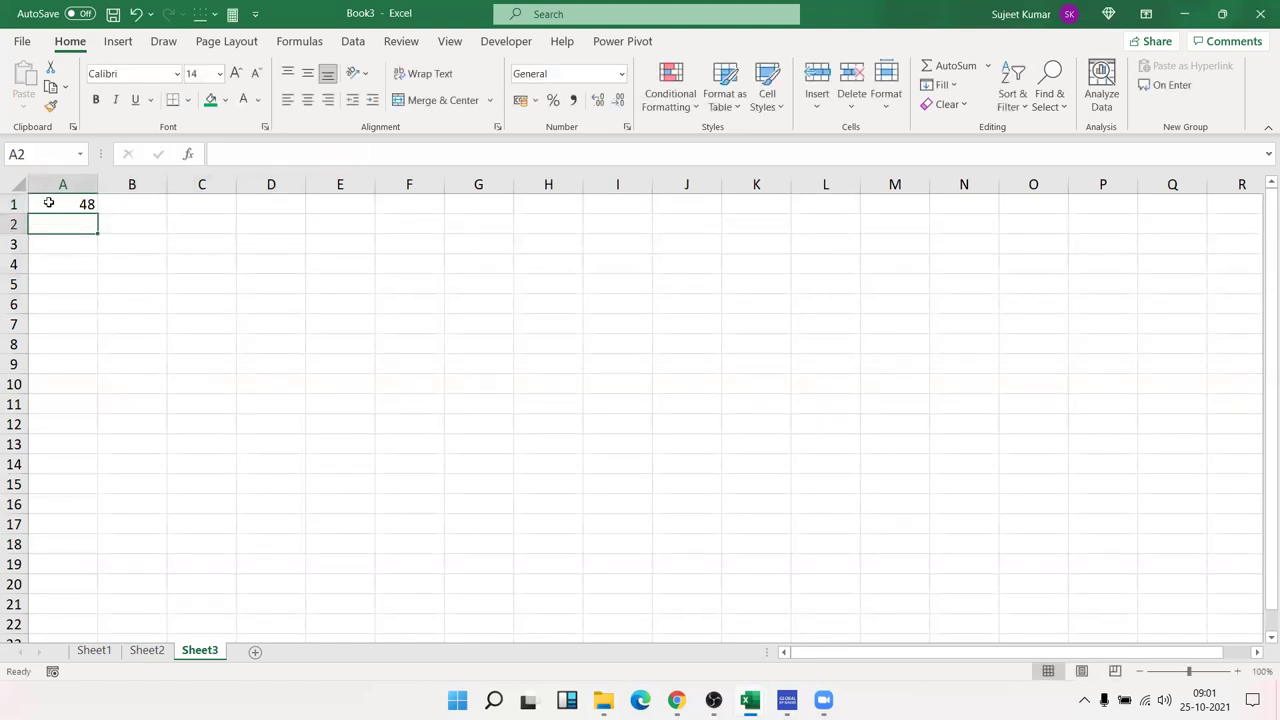
- Fill the formula through A1:L20, paste it back as values, then return to Sheet2's B2
click(48, 202)
drag(87, 204, 800, 580)
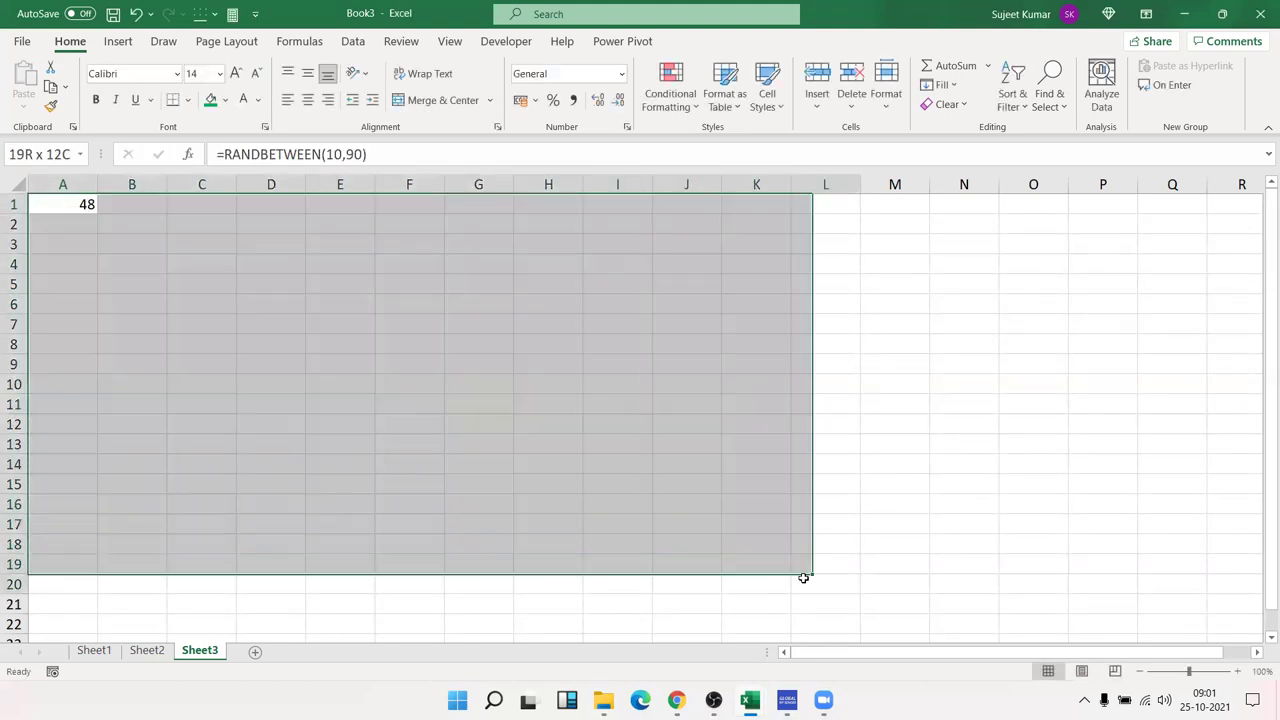
key(ctrl+d)
key(ctrl+r)
key(ctrl+c)
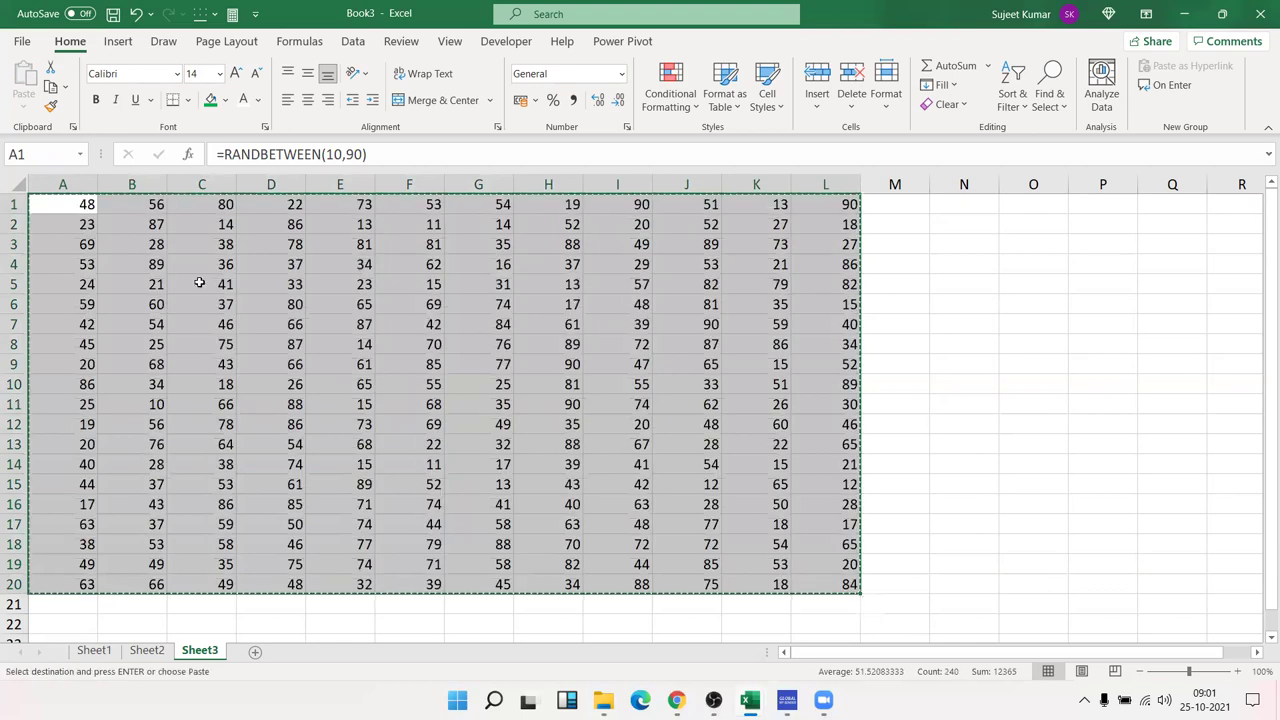
click(27, 95)
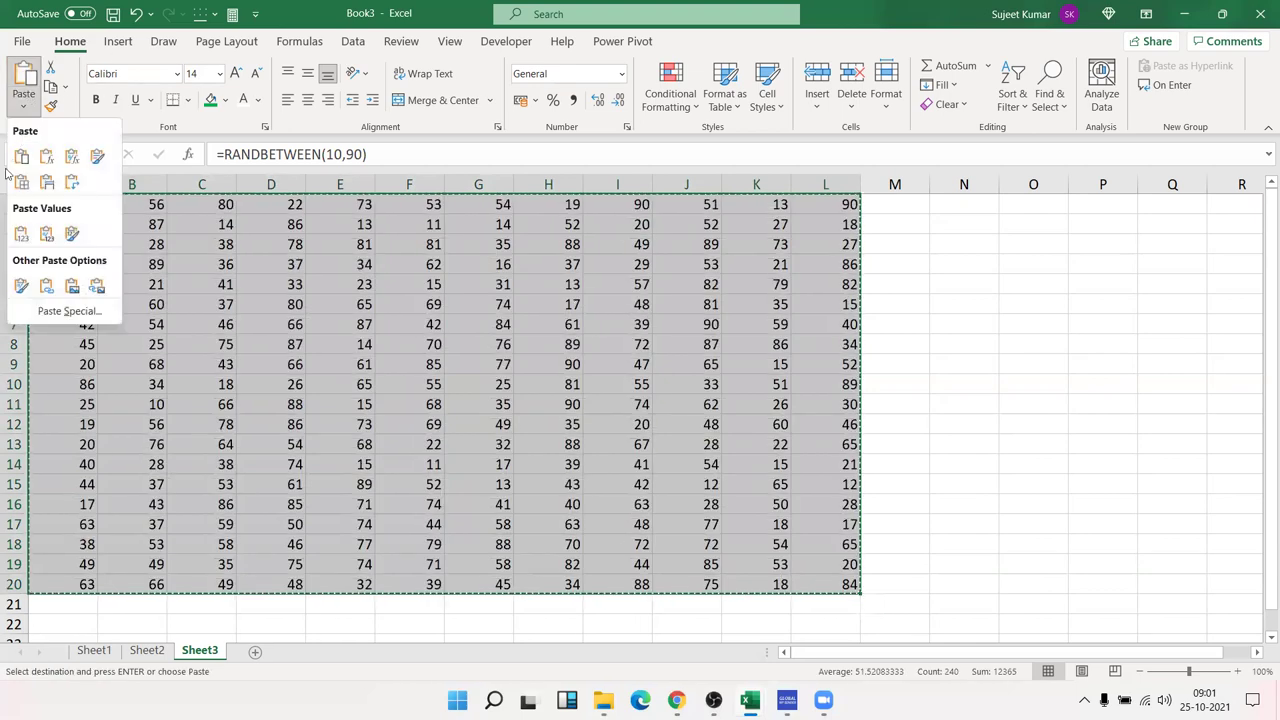
click(21, 233)
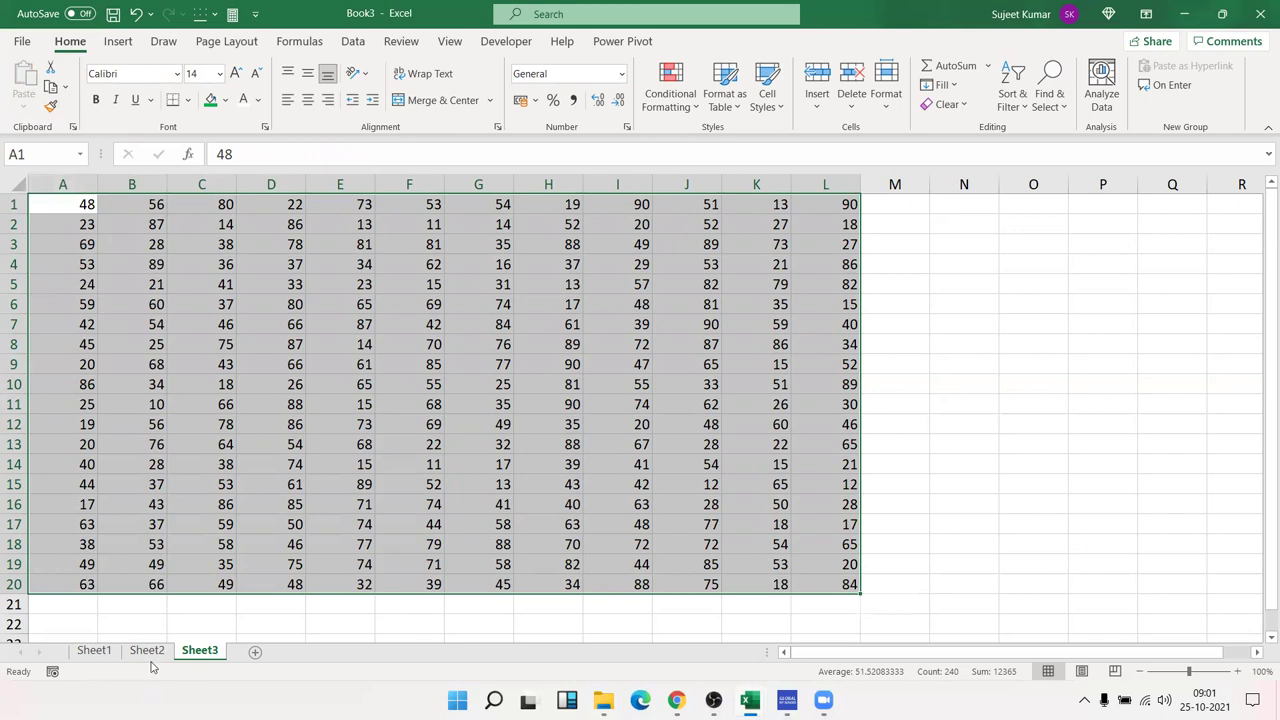
click(146, 651)
click(487, 308)
- Type 2500 into B2 so its kept Currency format shows USD 2,500.00
text(2)
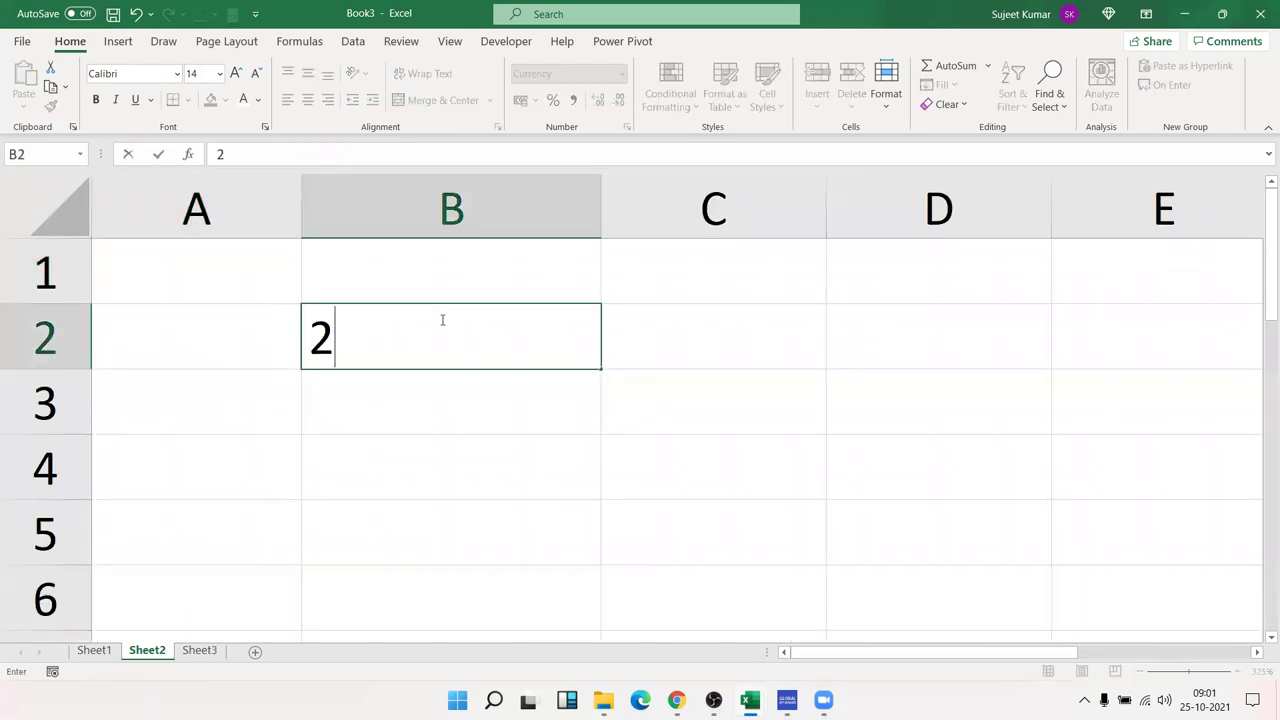
text(500)
key(Return)
click(474, 342)
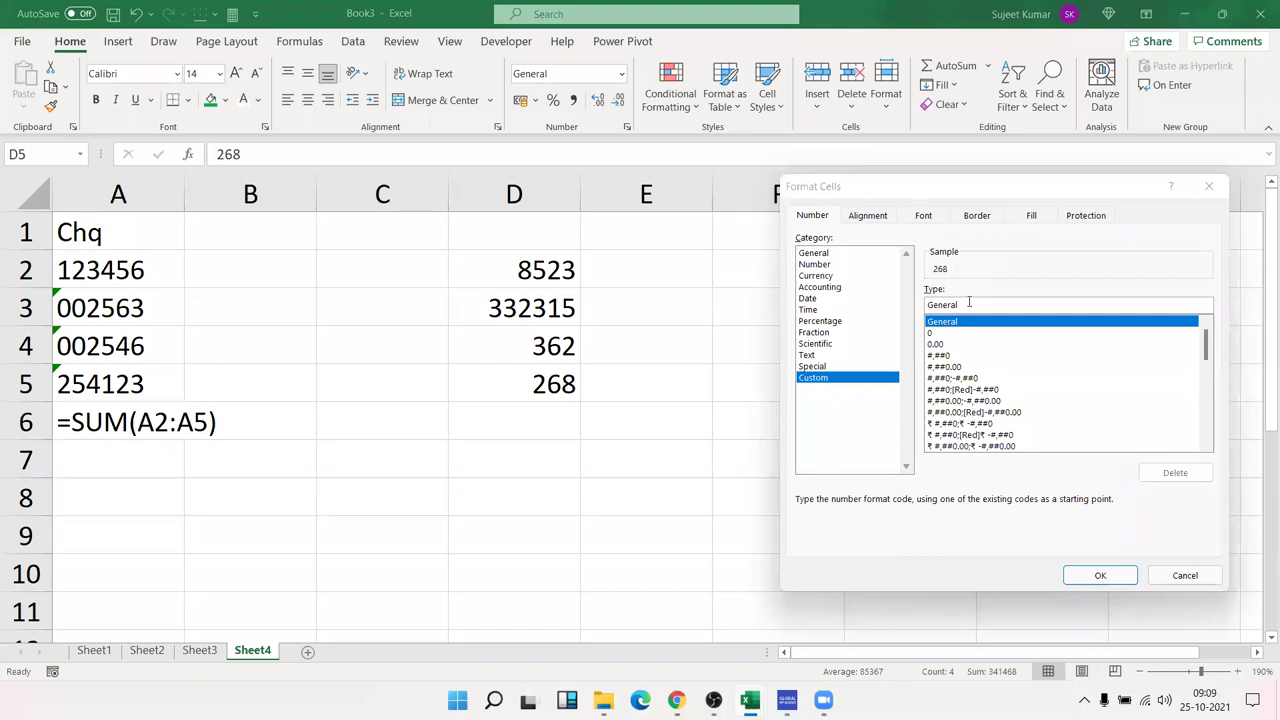
- Apply the custom 000000 format to D2:D5 and check D5's raw value 268
double_click(968, 303)
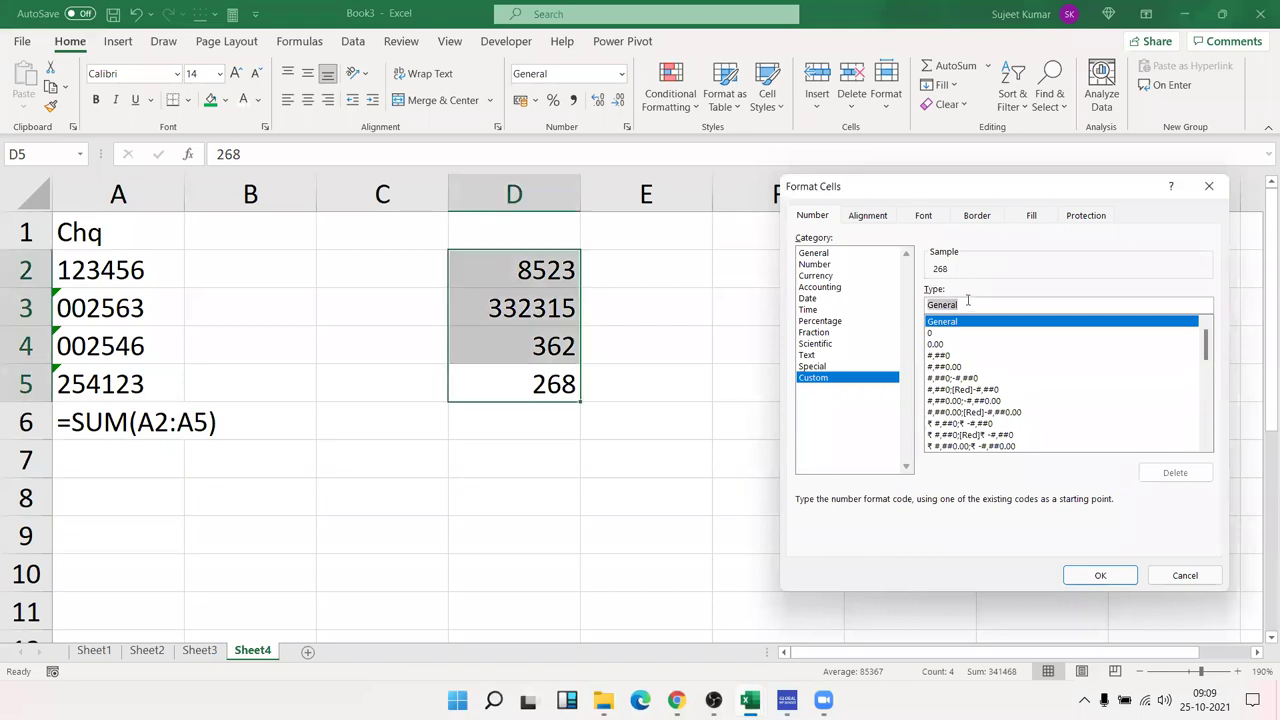
text(000000)
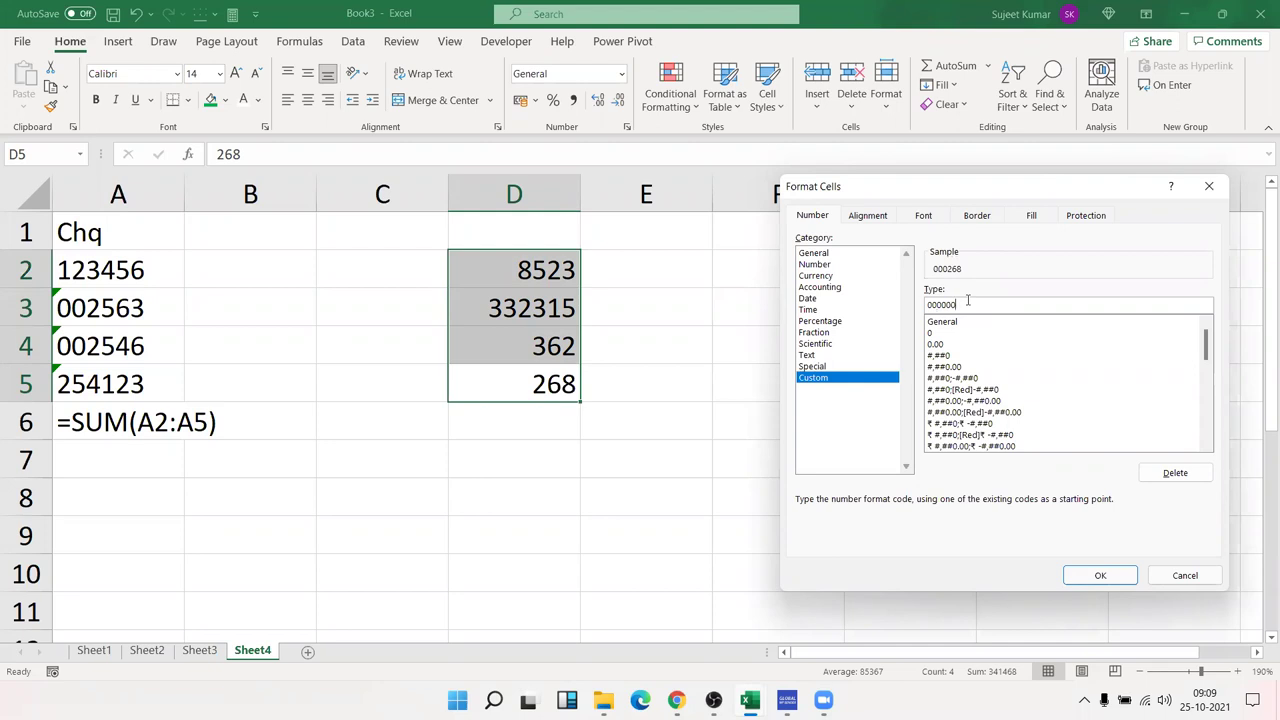
key(Return)
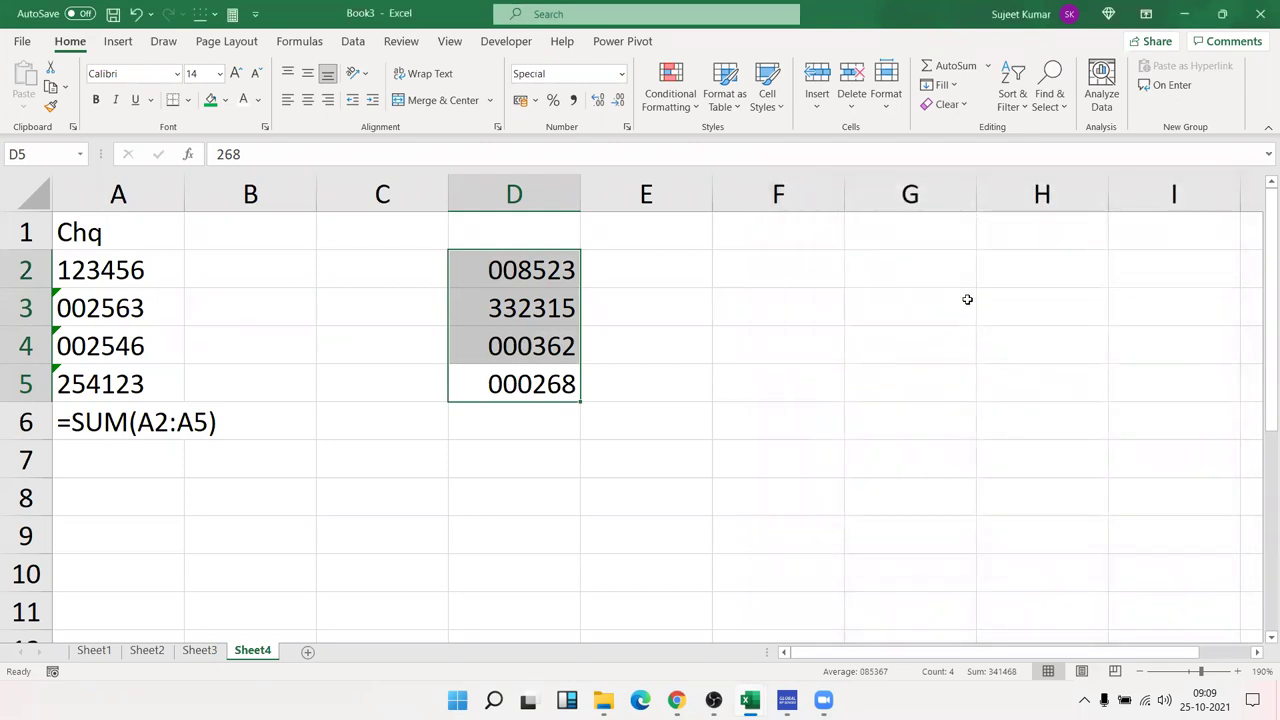
key(Down)
key(Up)
key(Up)
key(Up)
key(Up)
key(Up)
key(Down)
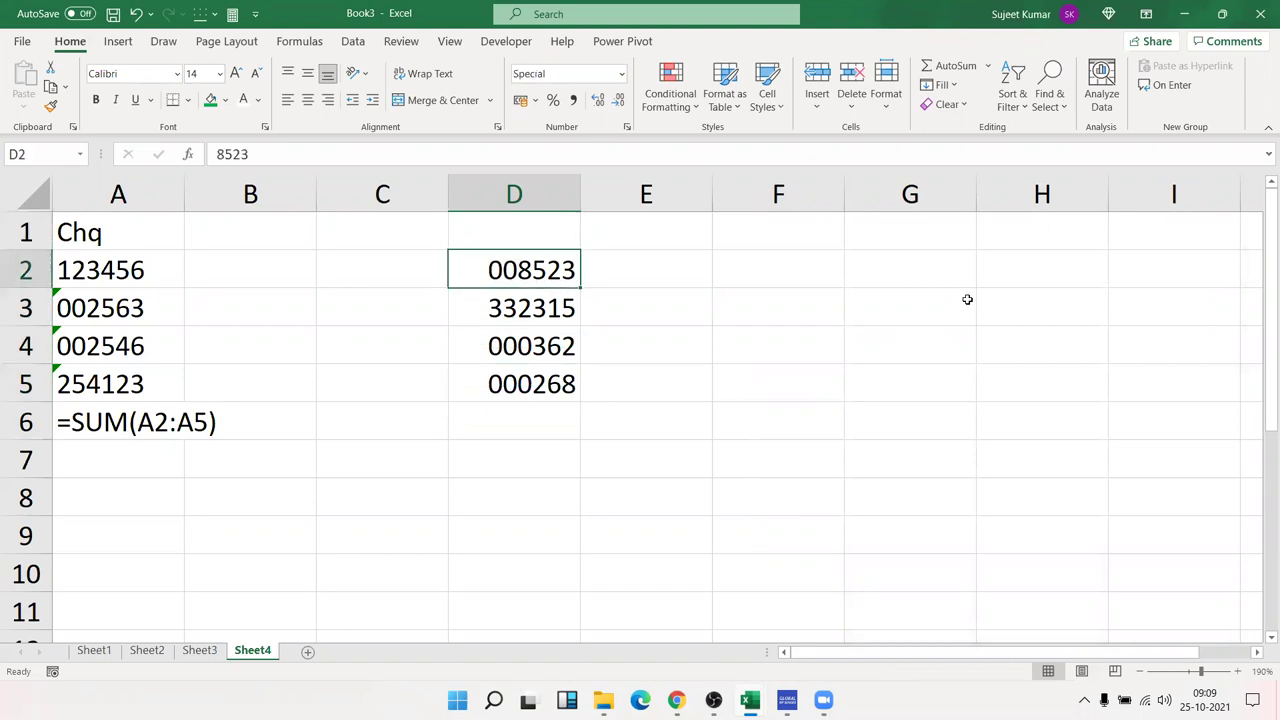
key(Down)
key(Down)
key(Down)
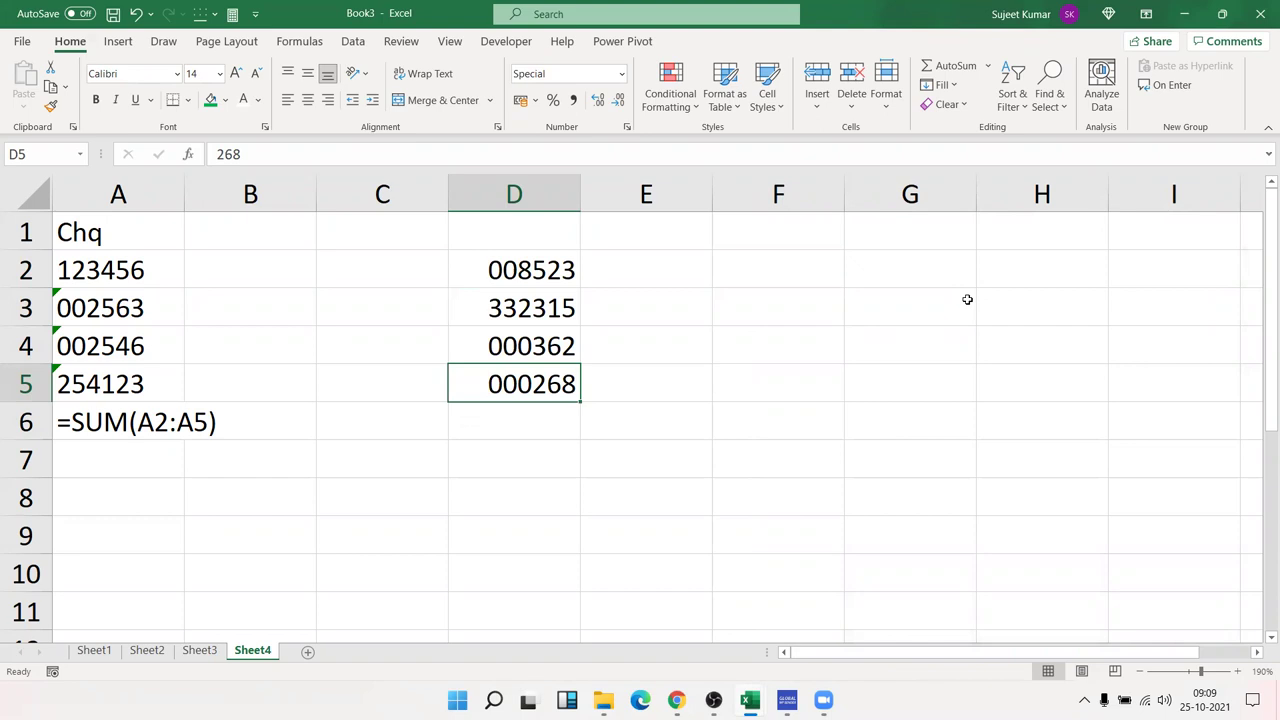
key(F2)
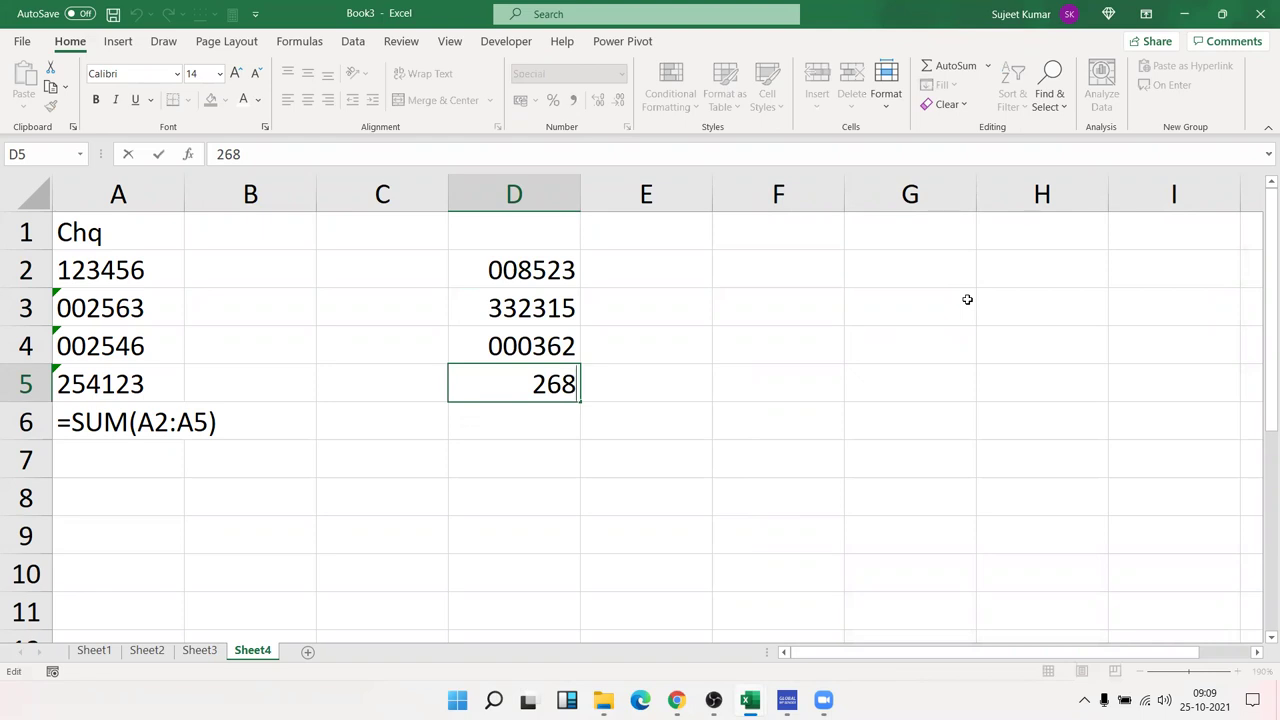
key(Return)
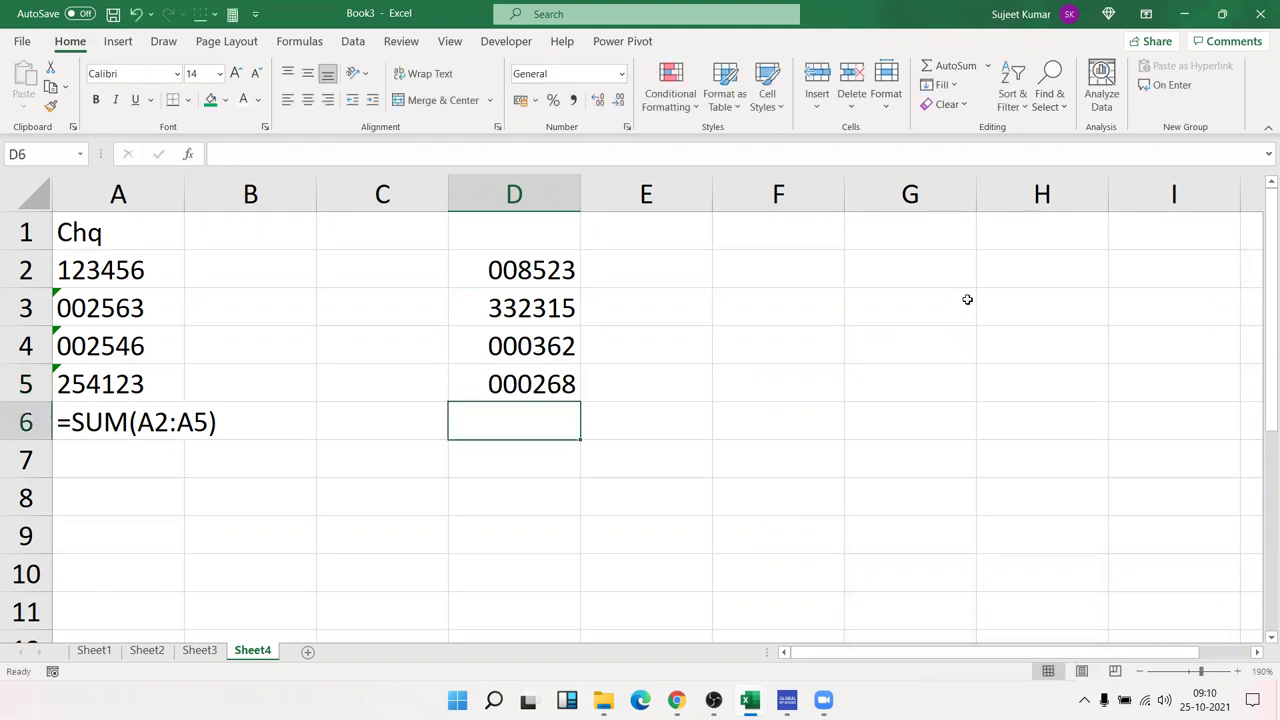
- Reselect the column D numbers to confirm their 000000 custom format code
drag(538, 389, 516, 265)
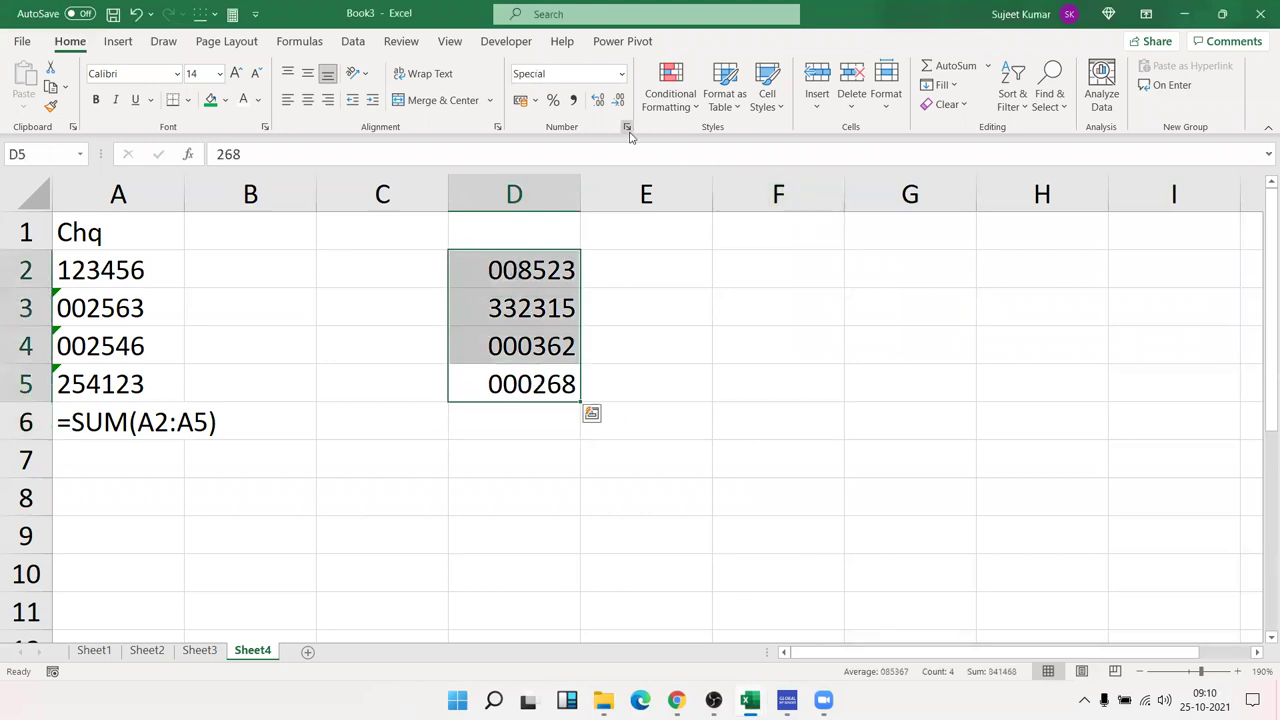
click(627, 127)
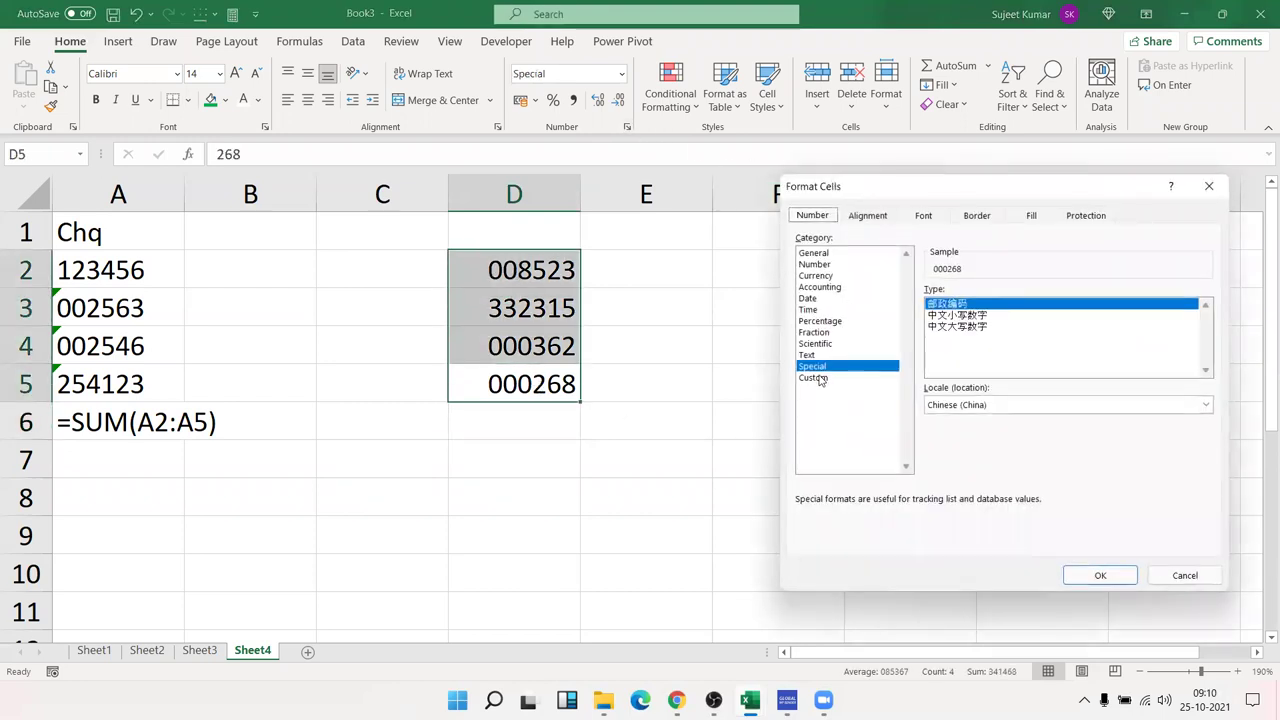
click(822, 380)
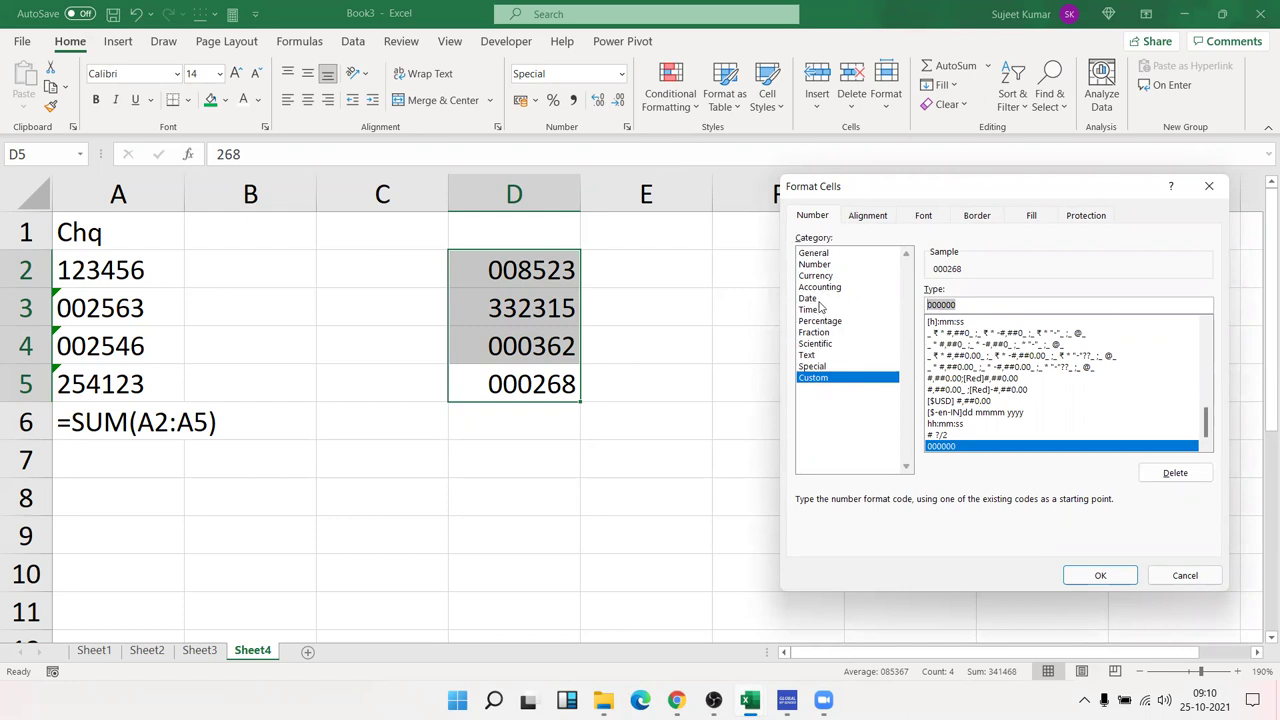
key(Return)
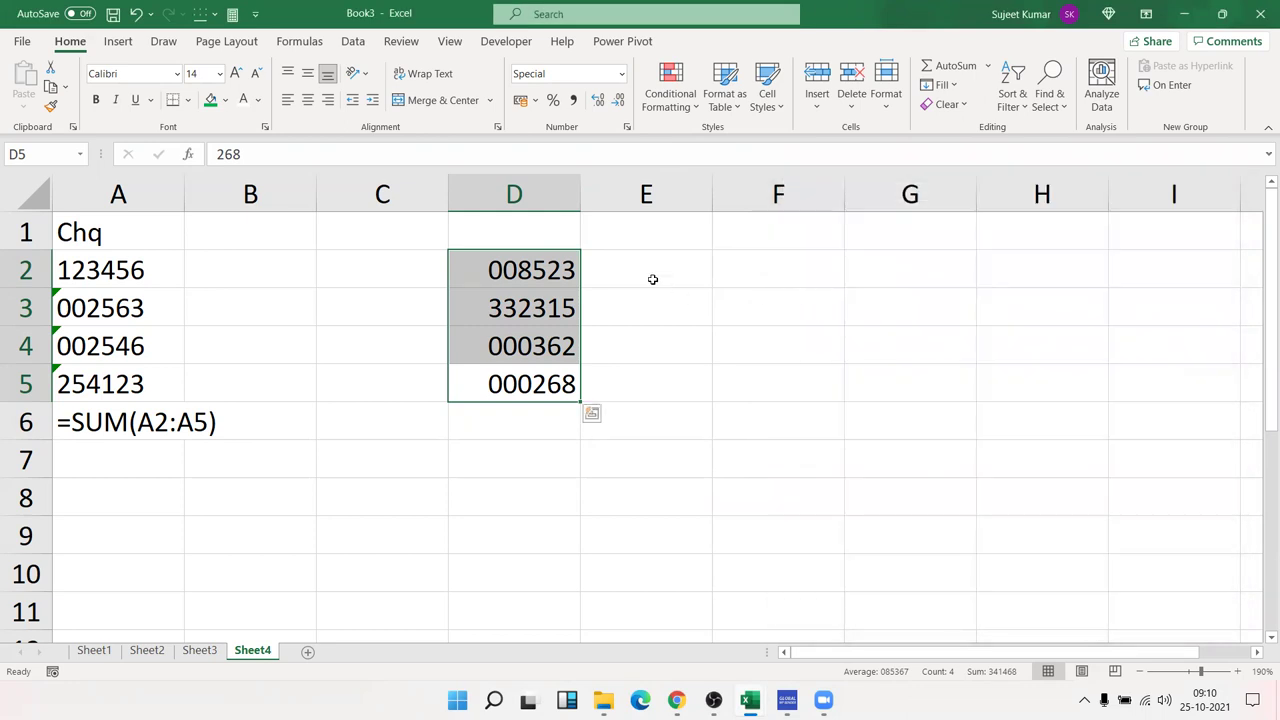
click(654, 268)
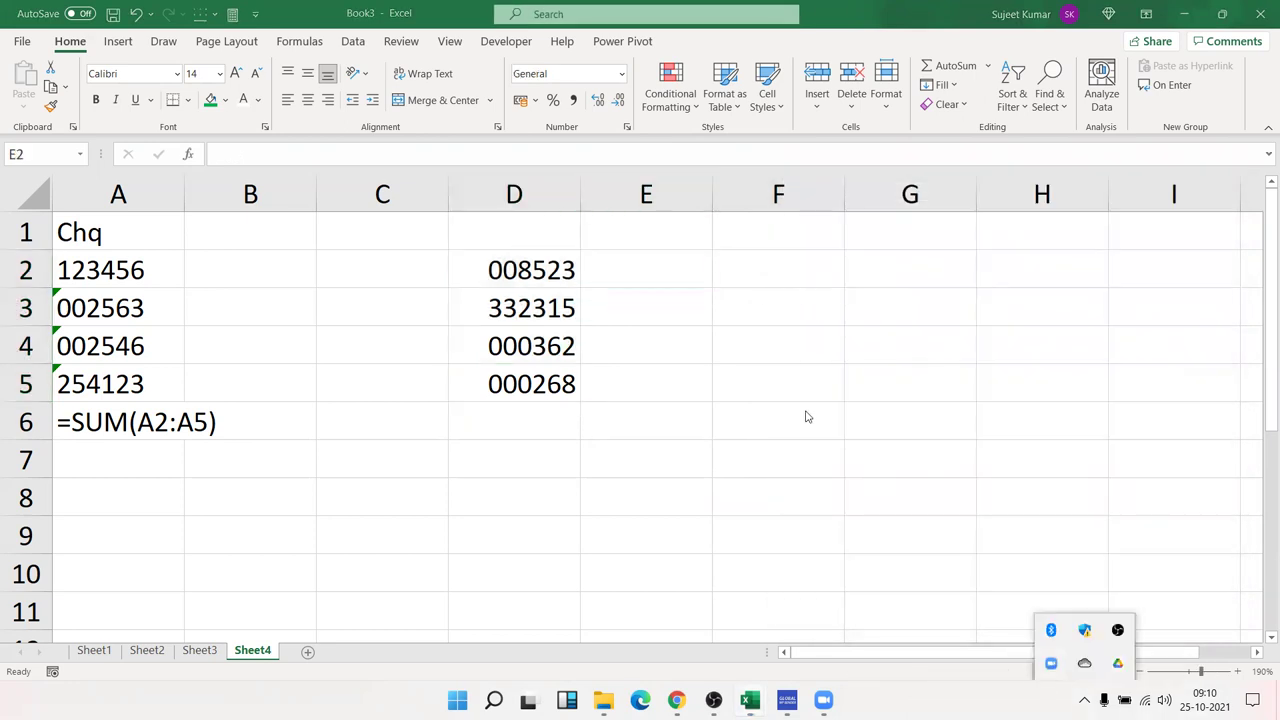
- Add the heading 'Mobile' in E1 and enter a 10-digit mobile number in E2
click(646, 225)
text(Mobile)
key(Return)
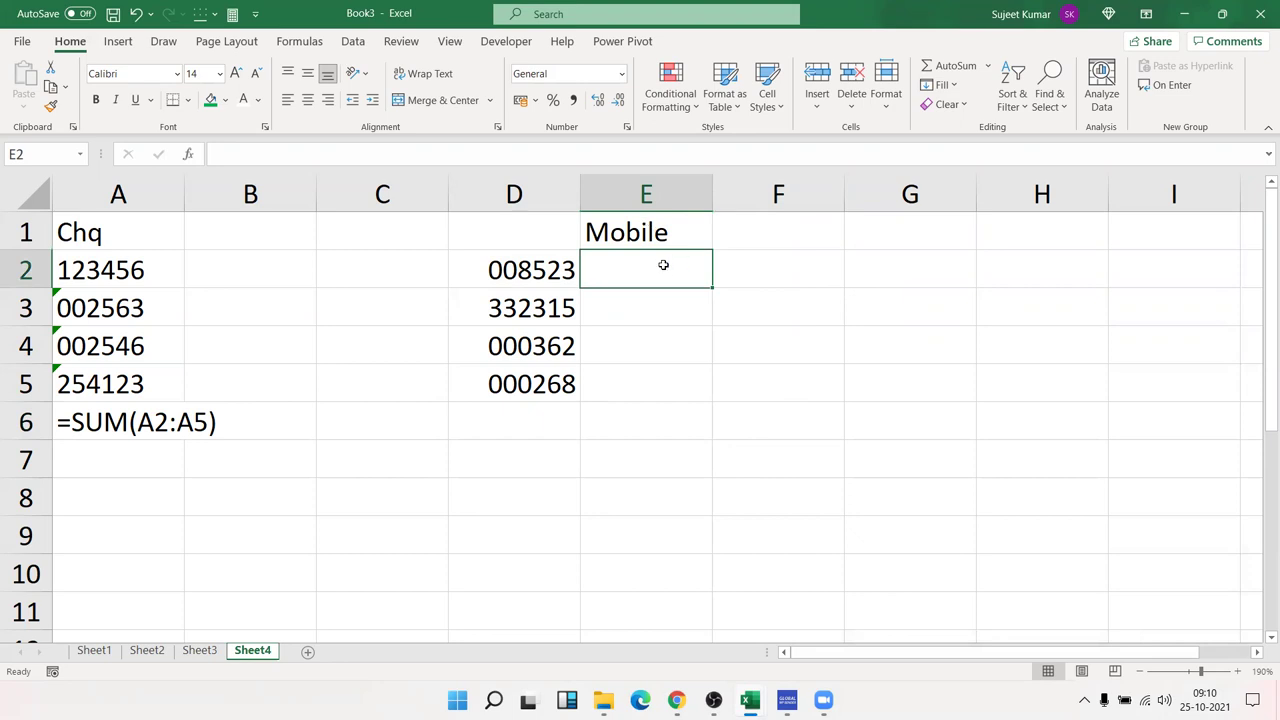
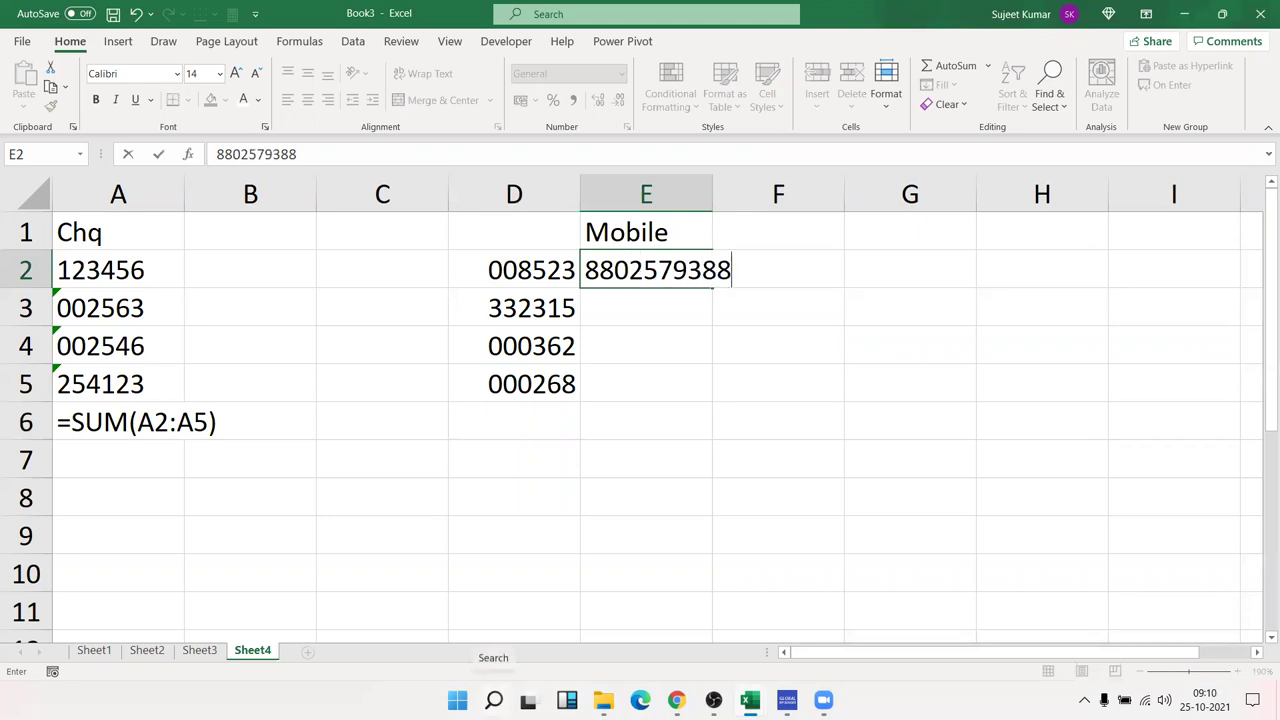
key(Return)
- Re-enter E2's mobile number with a +91 prefix, which shows as 9.18803E+11
click(662, 270)
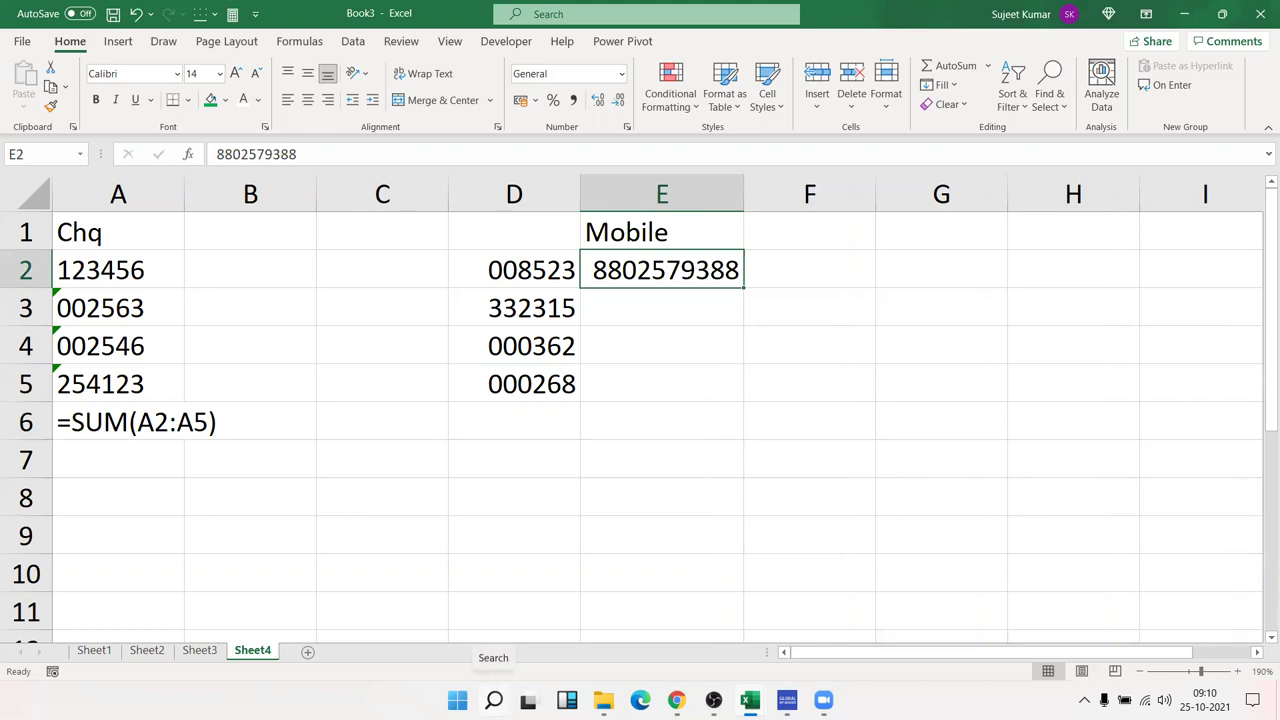
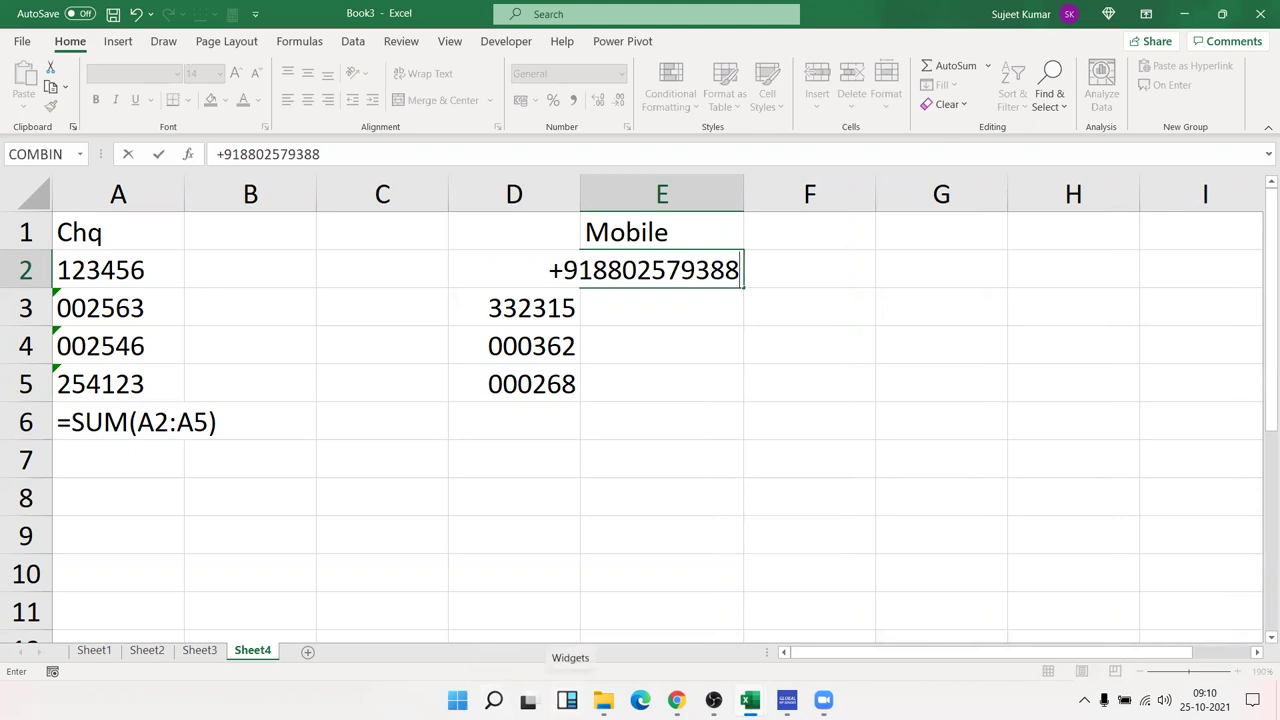
key(Return)
- Cancel the formula started in E2, clear the cell, and select E2:E5
click(668, 270)
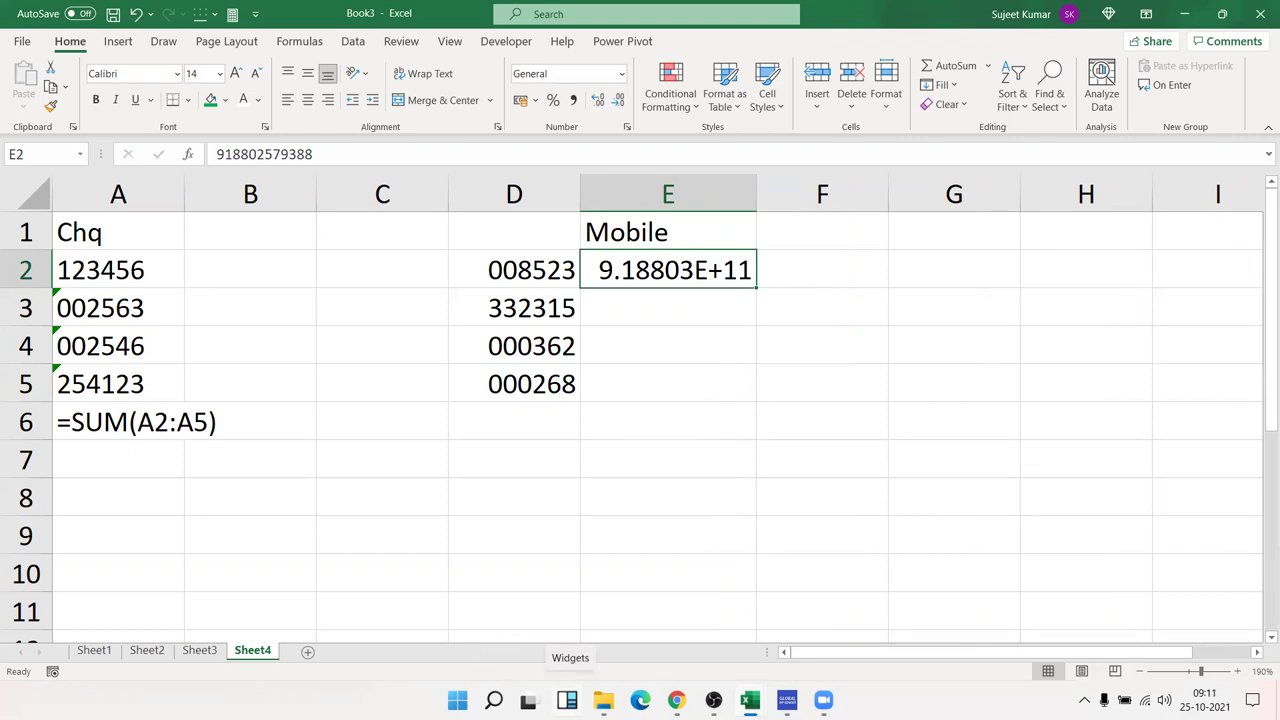
text(=)
text(+)
key(Up)
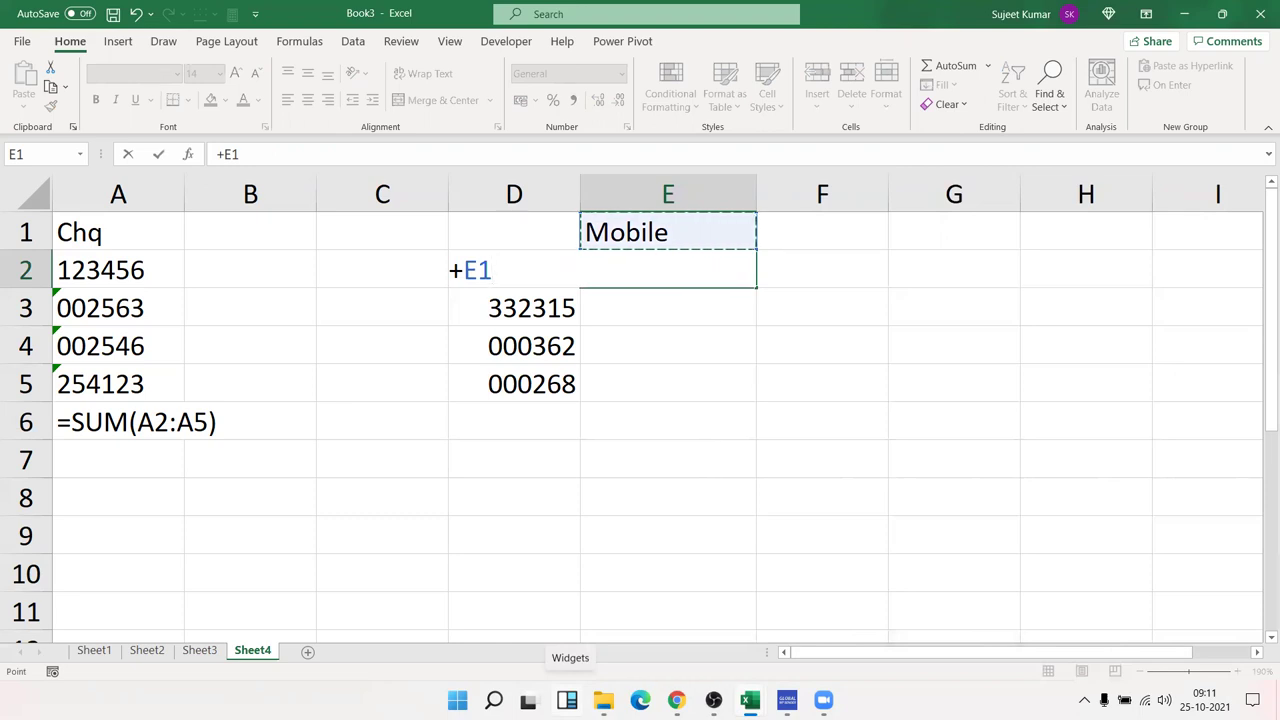
key(Escape)
key(Delete)
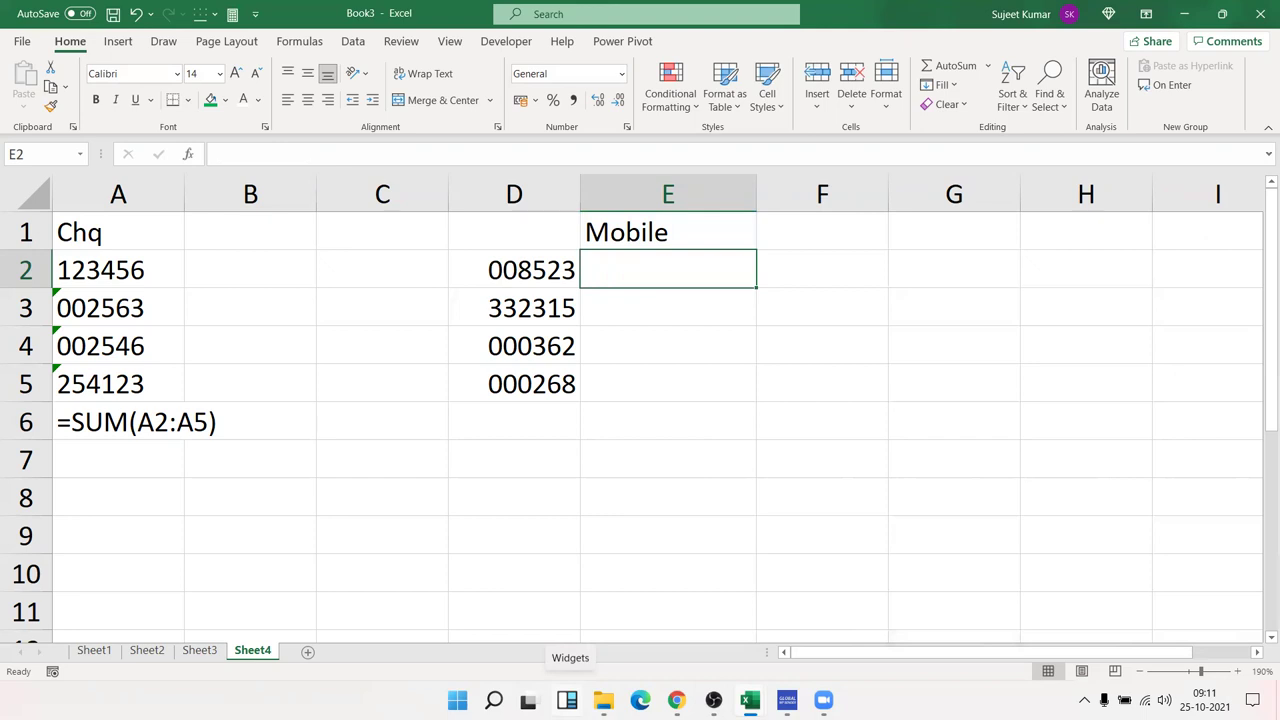
key(shift+Down)
key(shift+Down)
key(shift+Down)
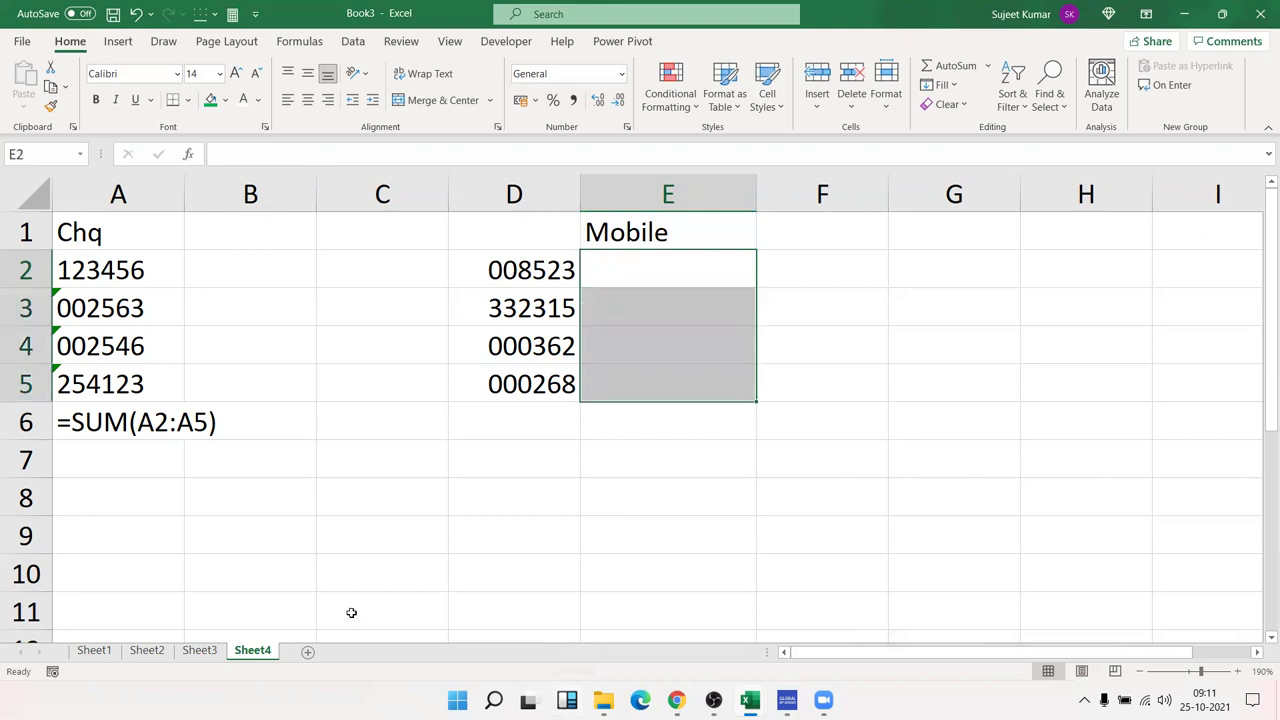
click(626, 127)
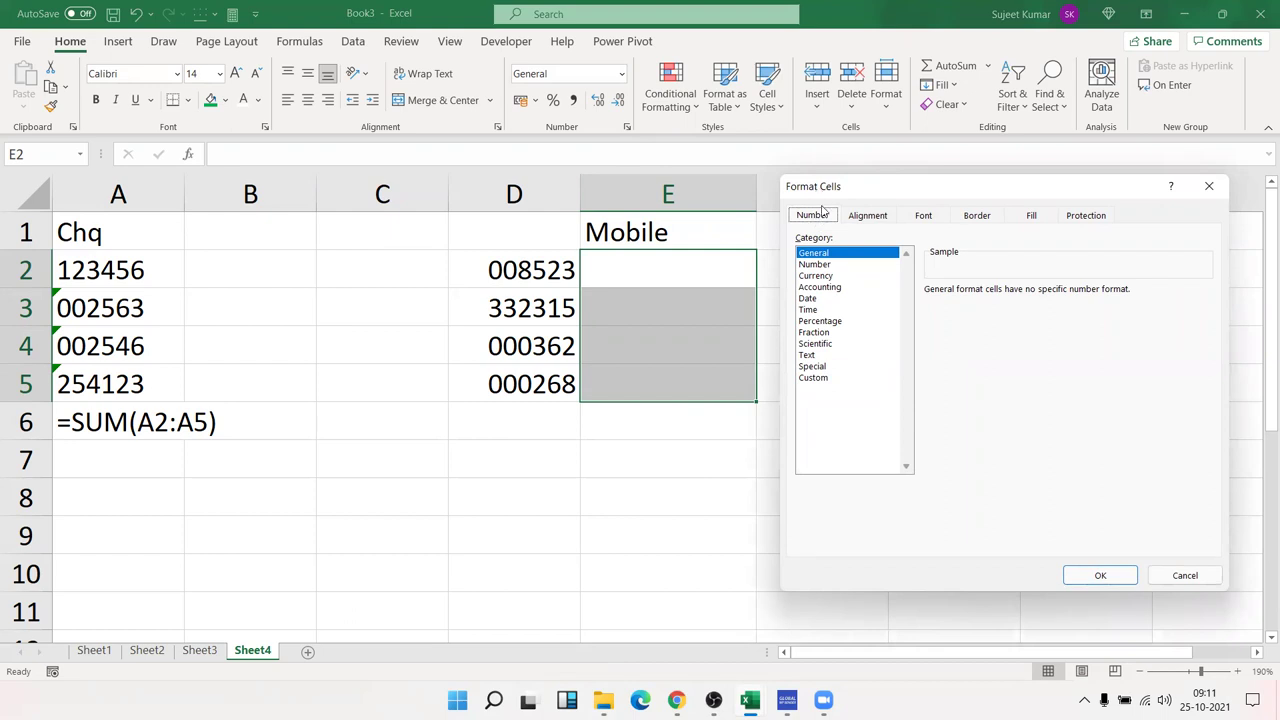
click(815, 366)
click(816, 378)
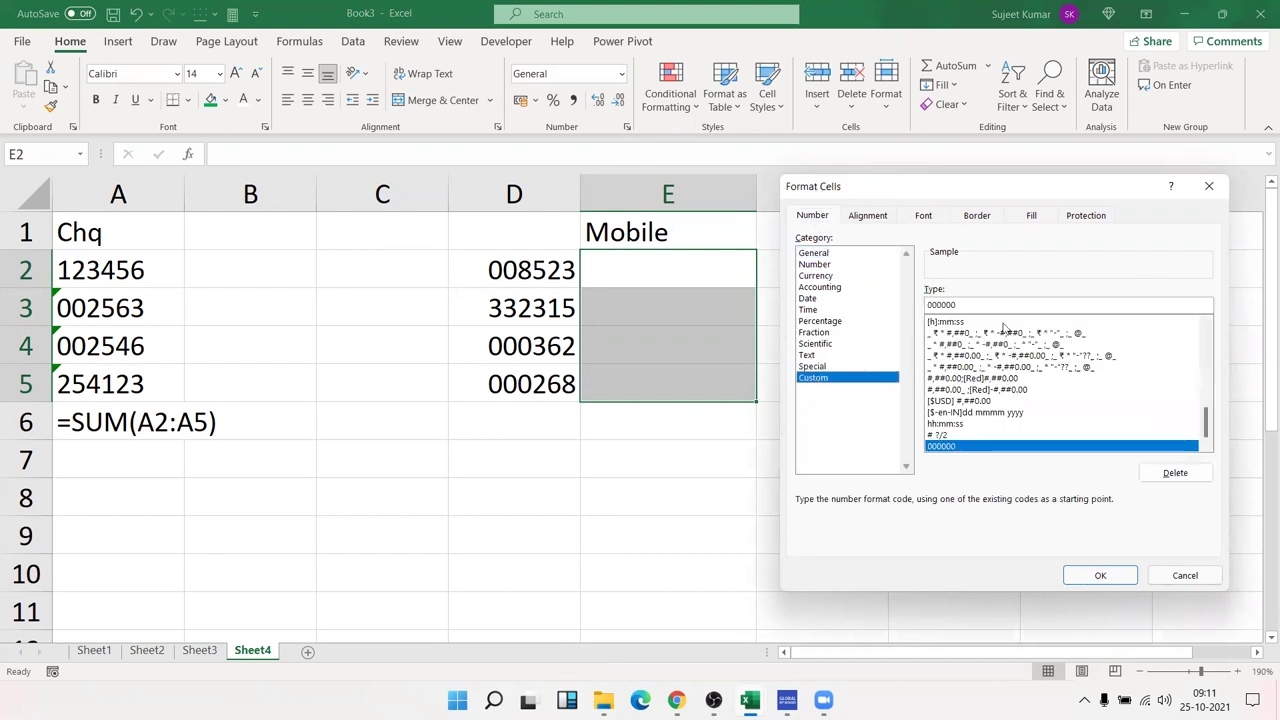
text(+91)
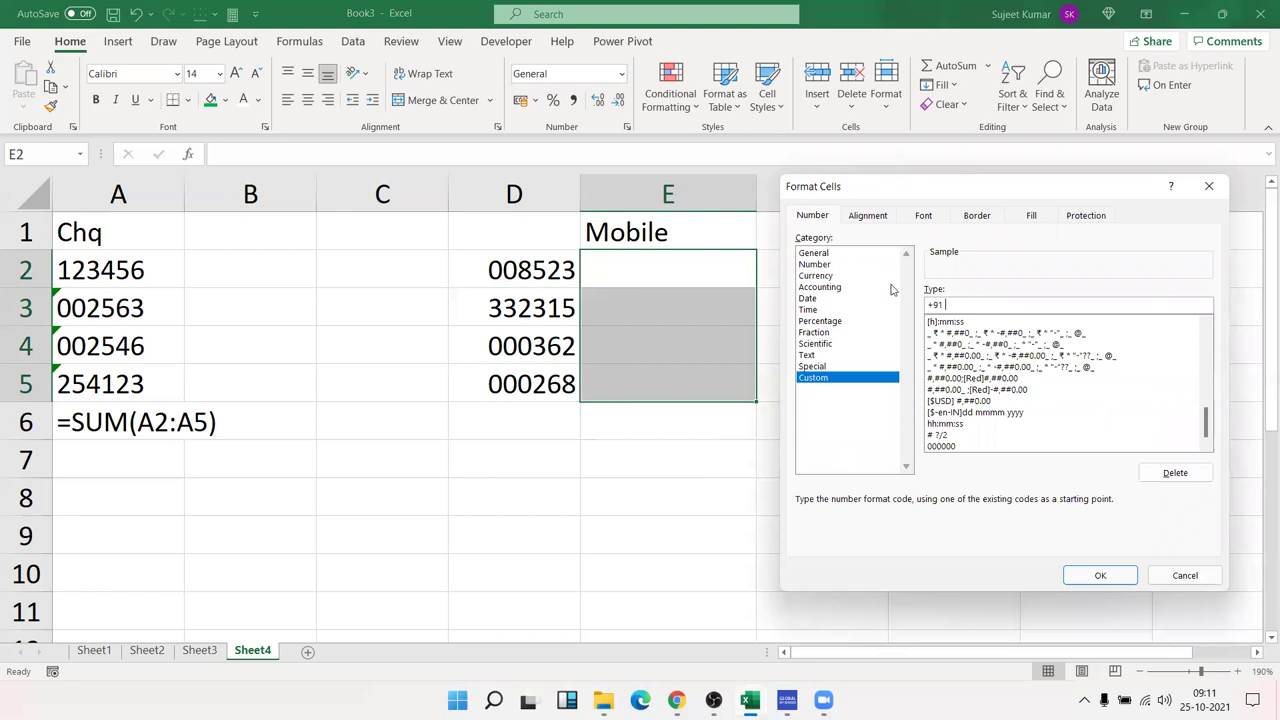
text(0000000000)
key(Return)
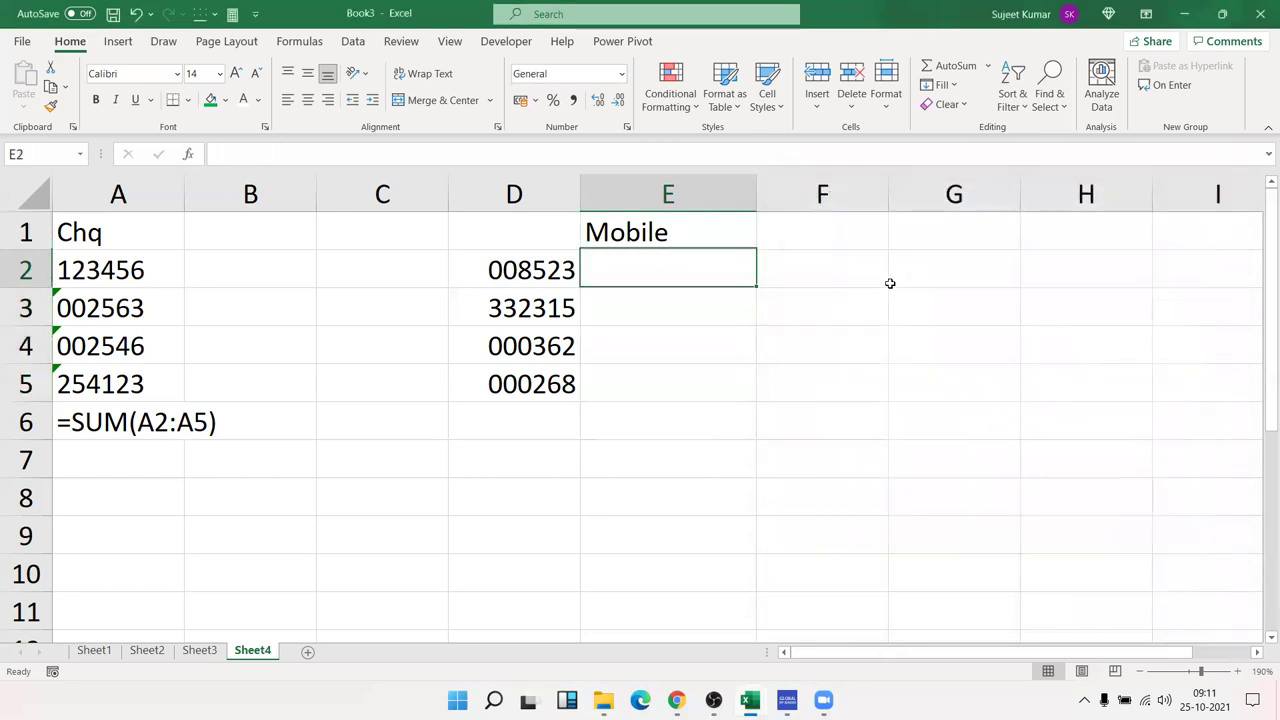
key(Return)
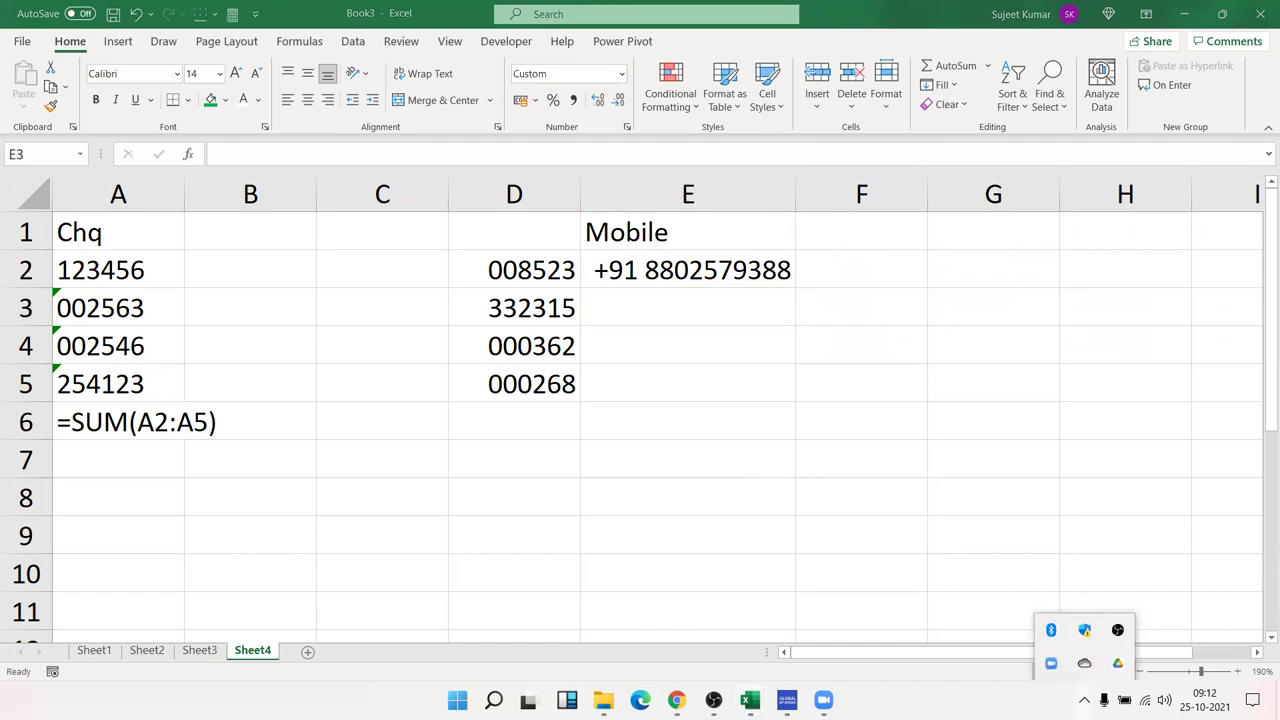
- Widen column F and type the heading 'Meeting ID' in F1
click(1259, 655)
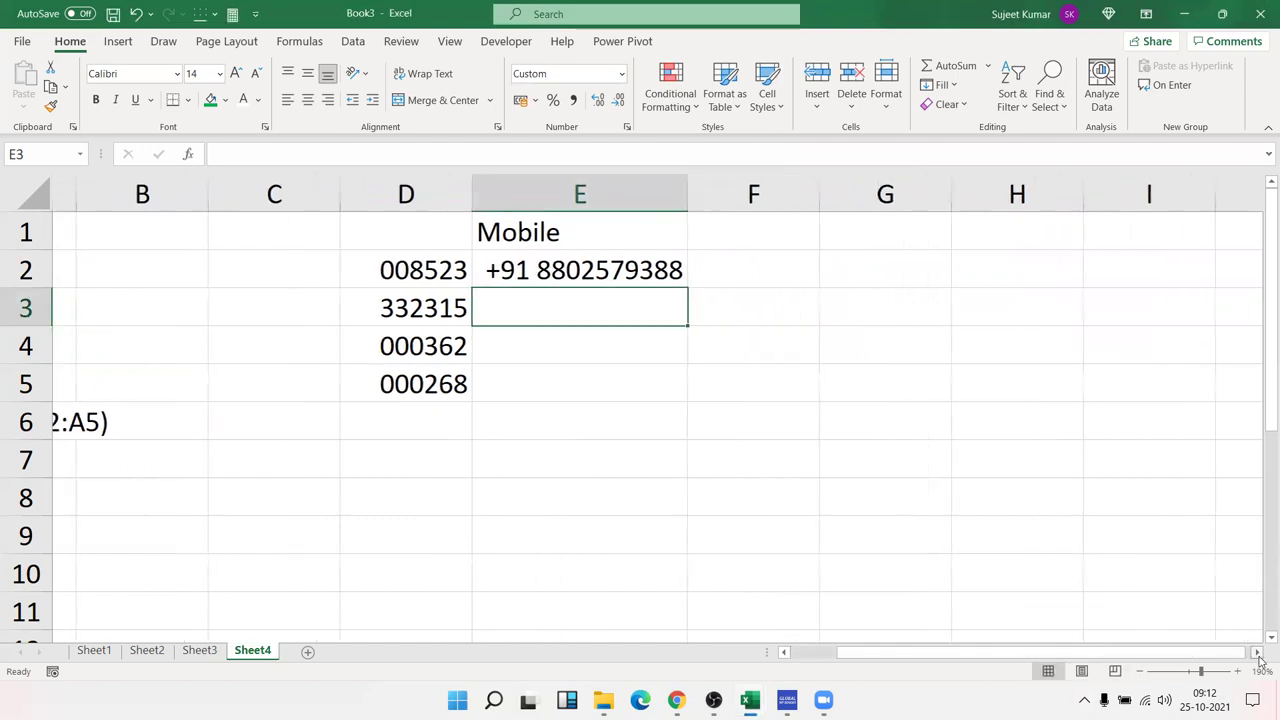
drag(400, 194, 533, 196)
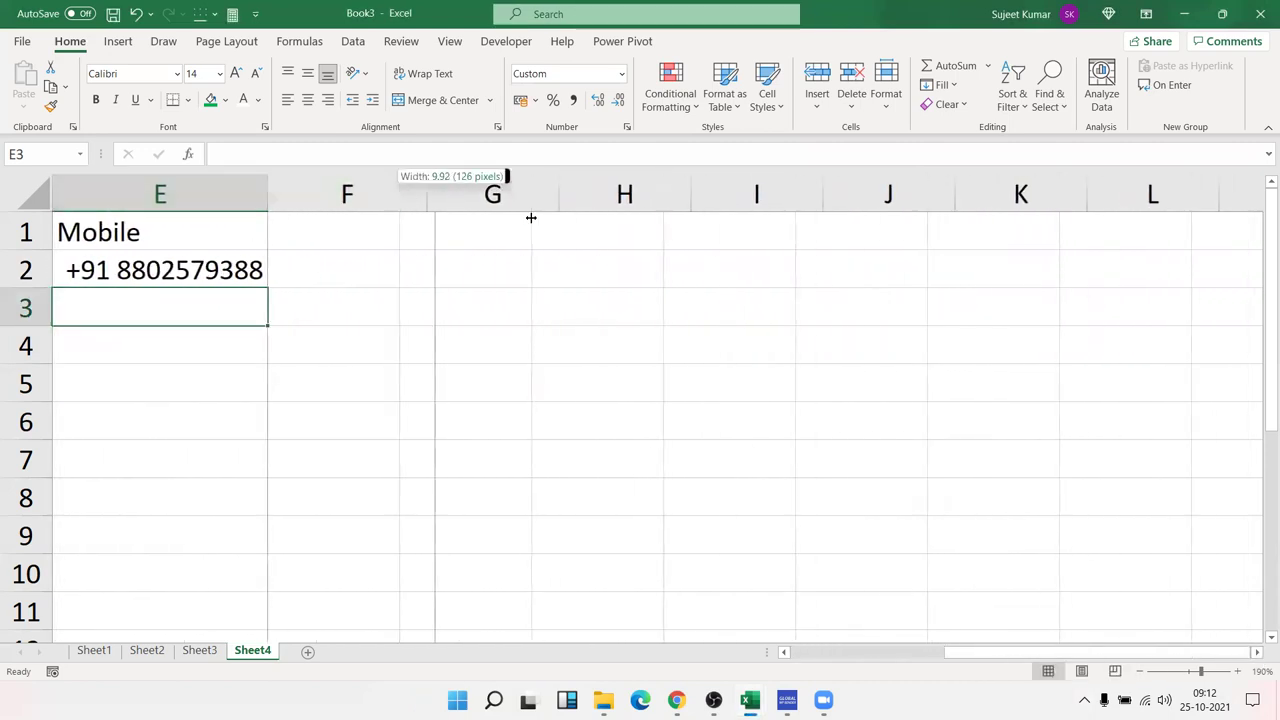
click(410, 219)
text(Meey)
key(BackSpace)
text(tind)
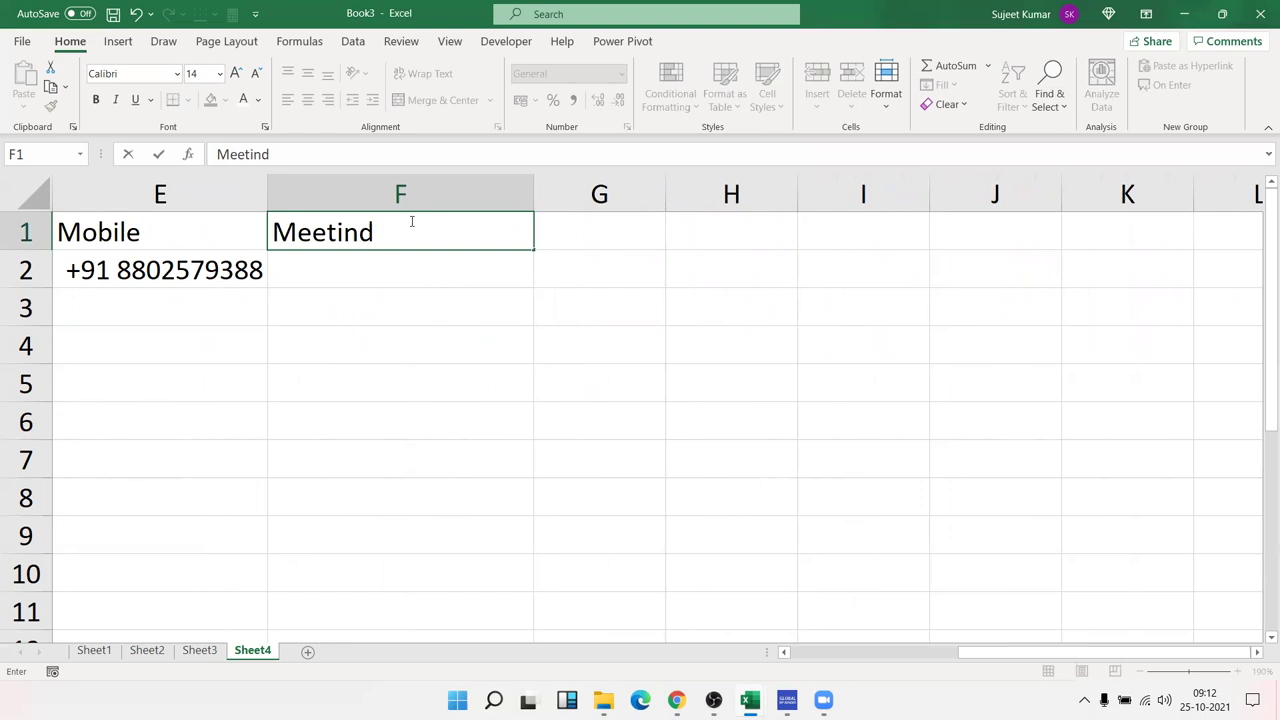
key(BackSpace)
key(BackSpace)
key(BackSpace)
text(ng ID)
key(Return)
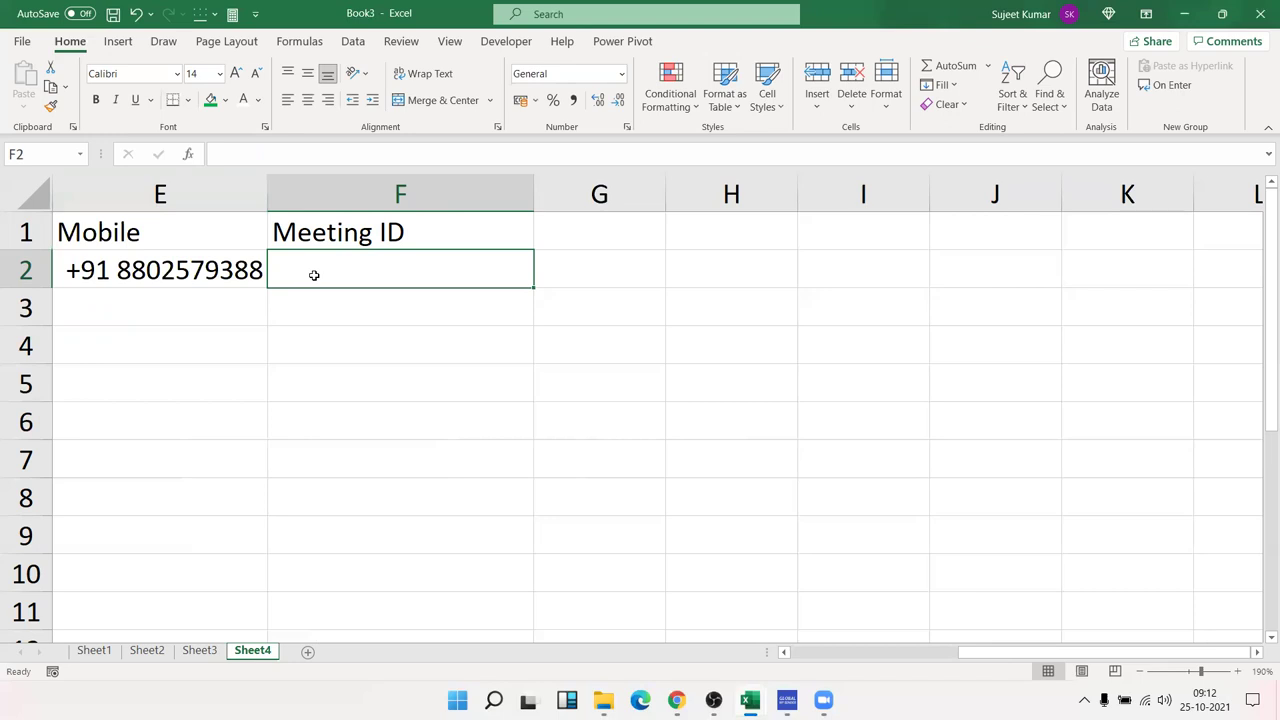
- Enter 123654789 in F2 as a plain number instead of the dashed version
text(85)
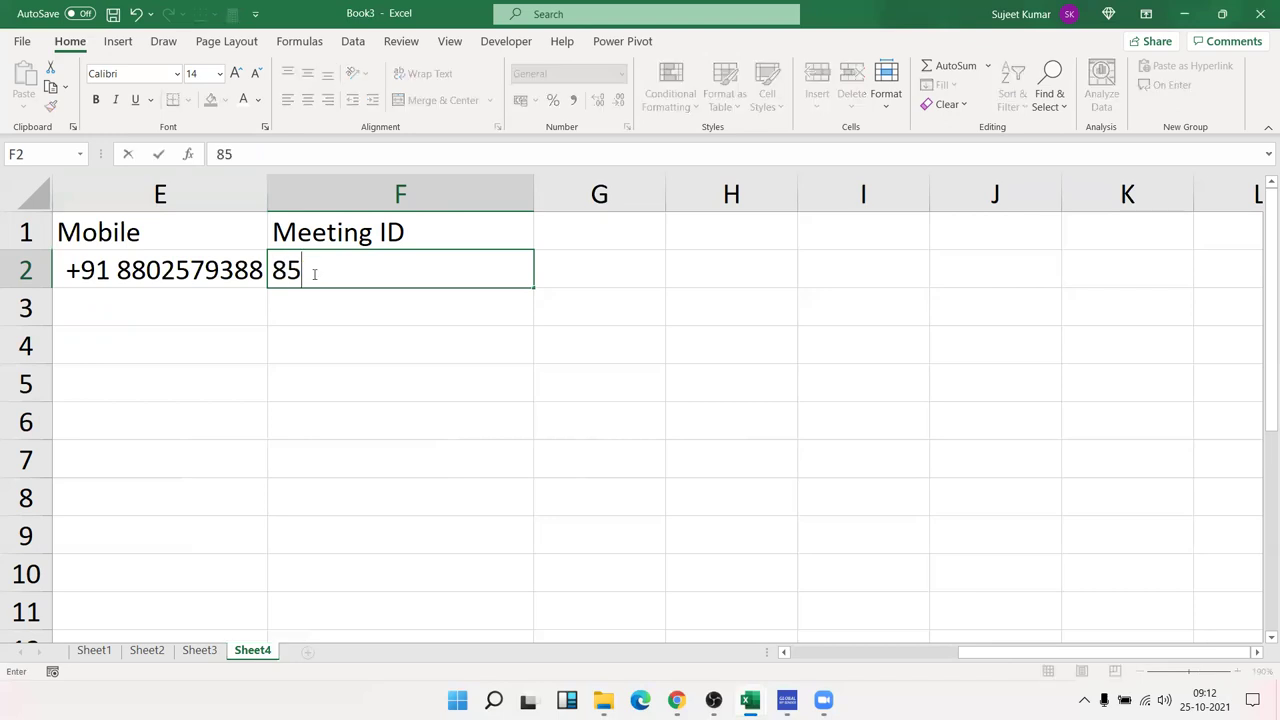
text(2 - 369 - 852)
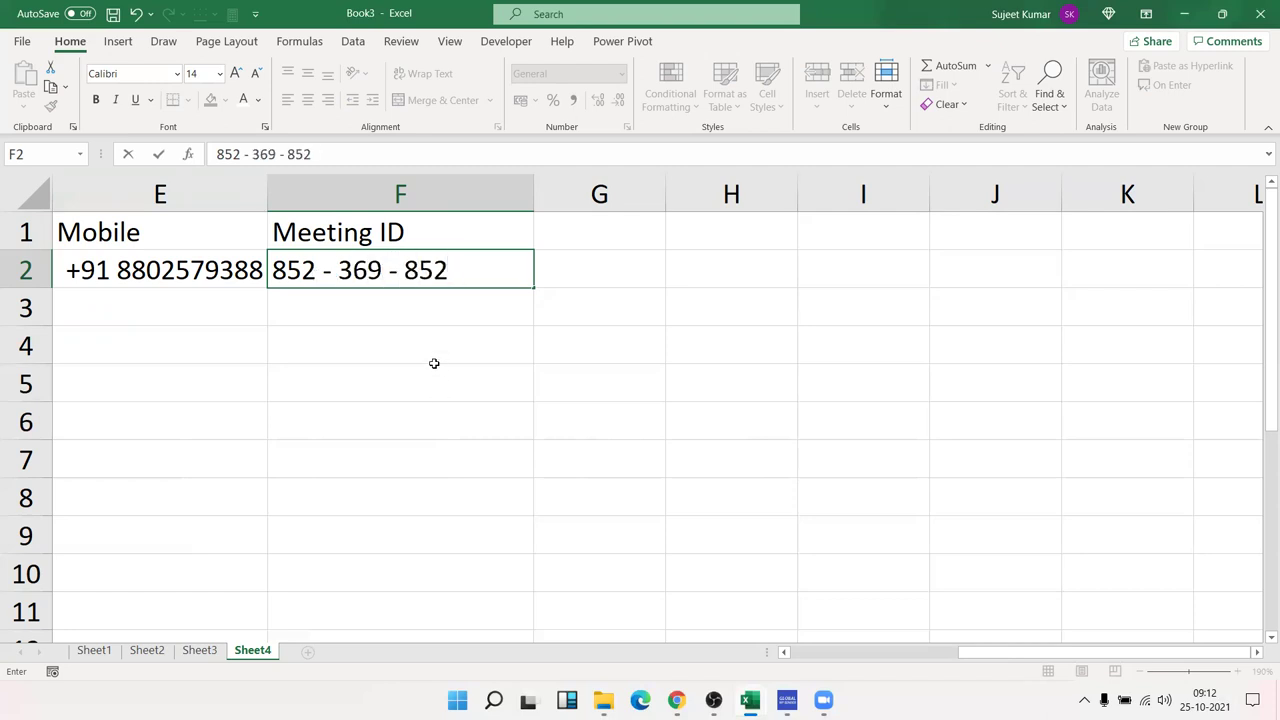
key(Escape)
text(123654789)
click(434, 363)
click(420, 268)
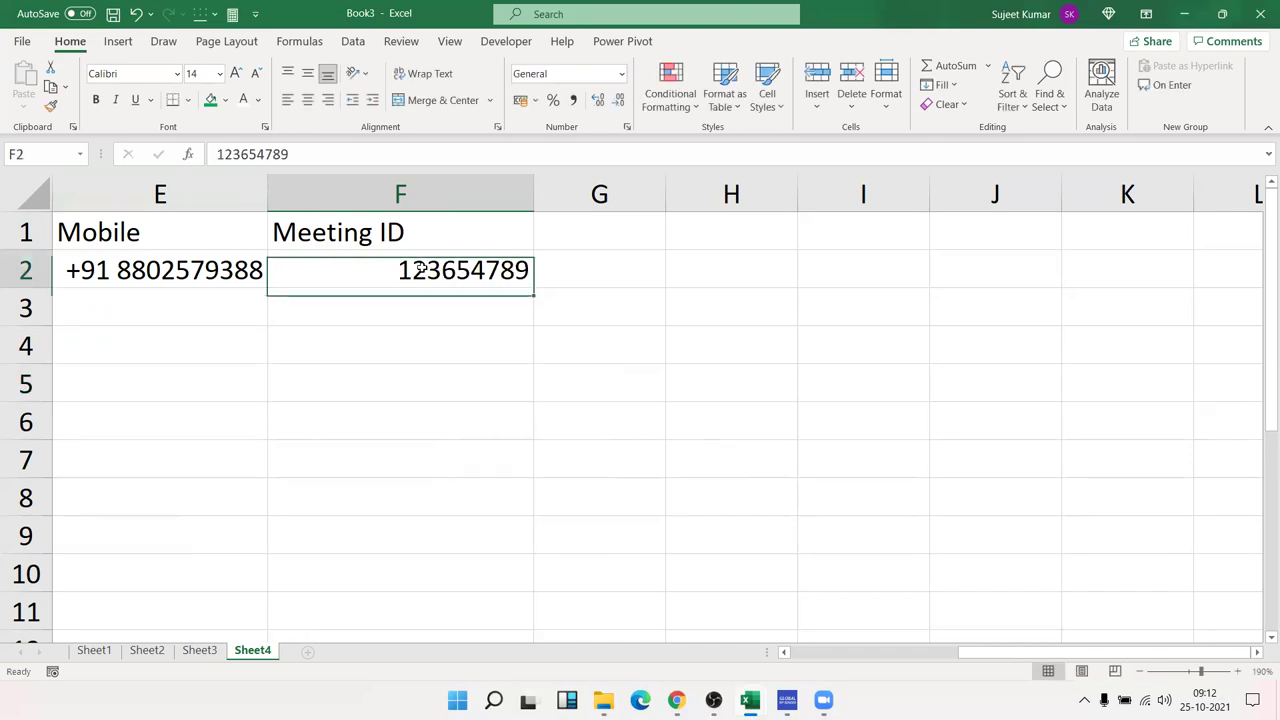
- Apply the custom number format ### - ### - ### to F2
click(626, 127)
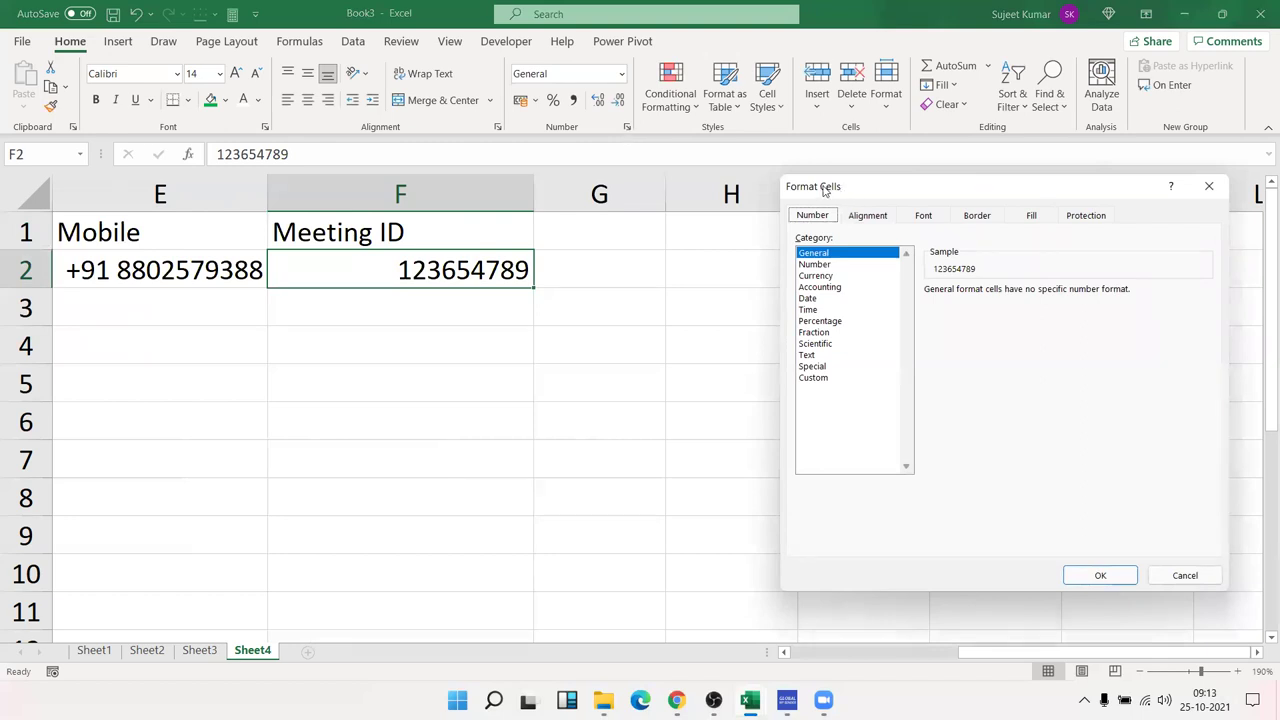
click(818, 378)
double_click(962, 306)
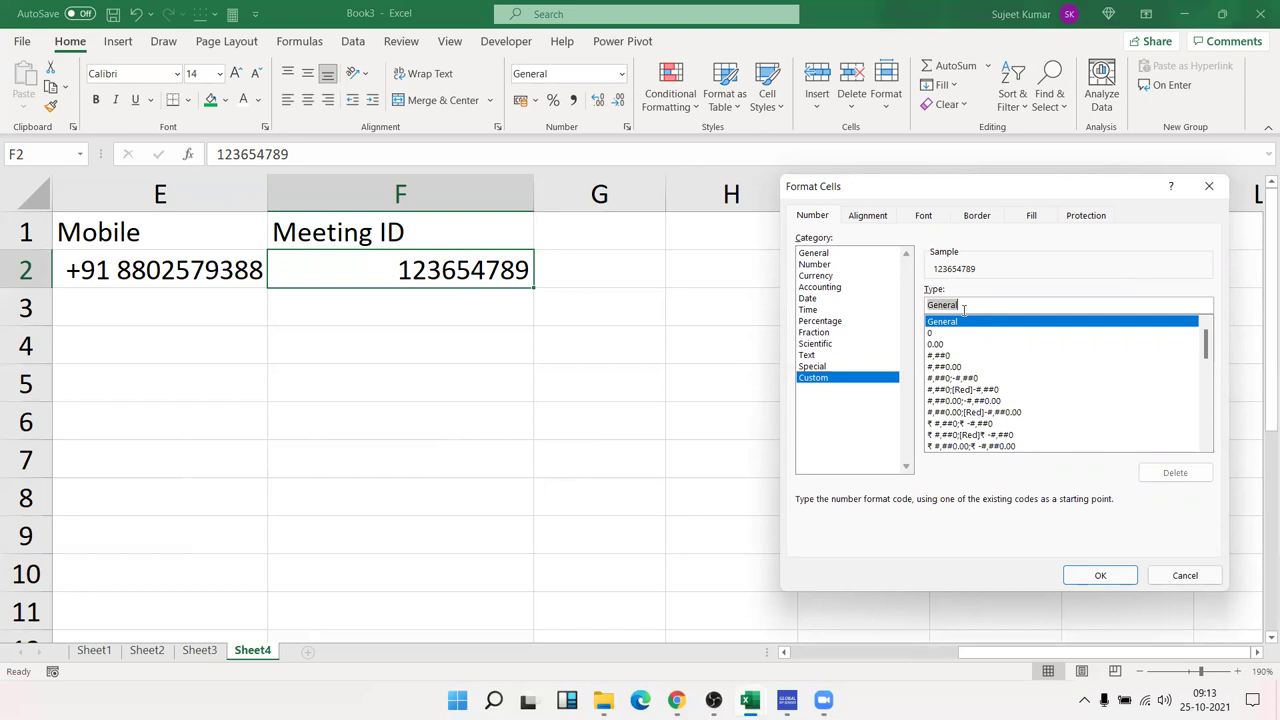
text(###)
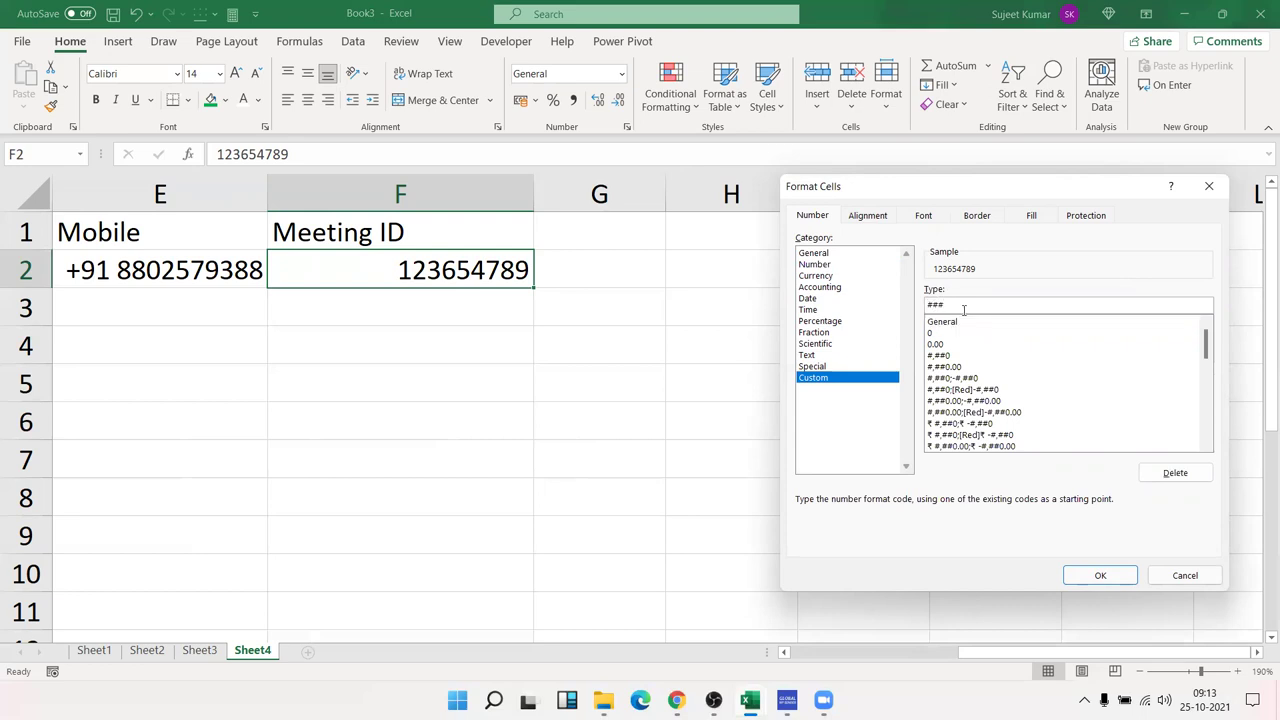
text( - ###)
text( - )
text(###)
click(968, 280)
click(970, 284)
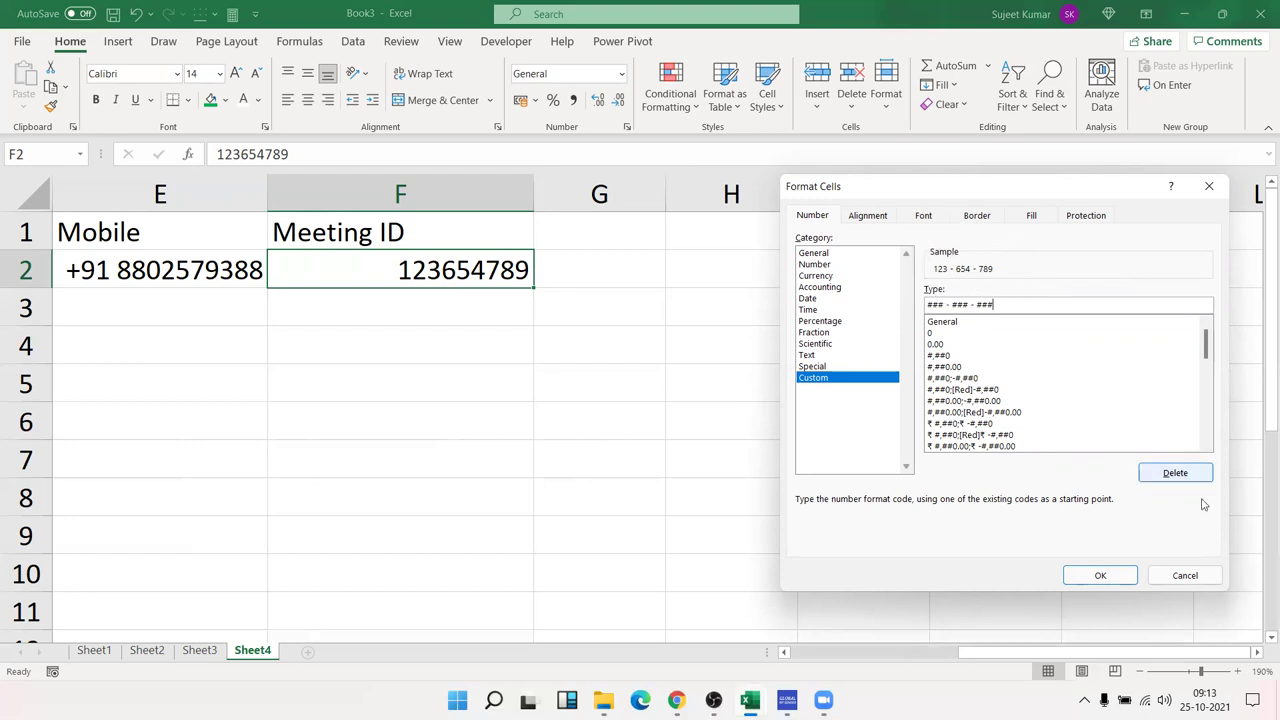
click(1100, 576)
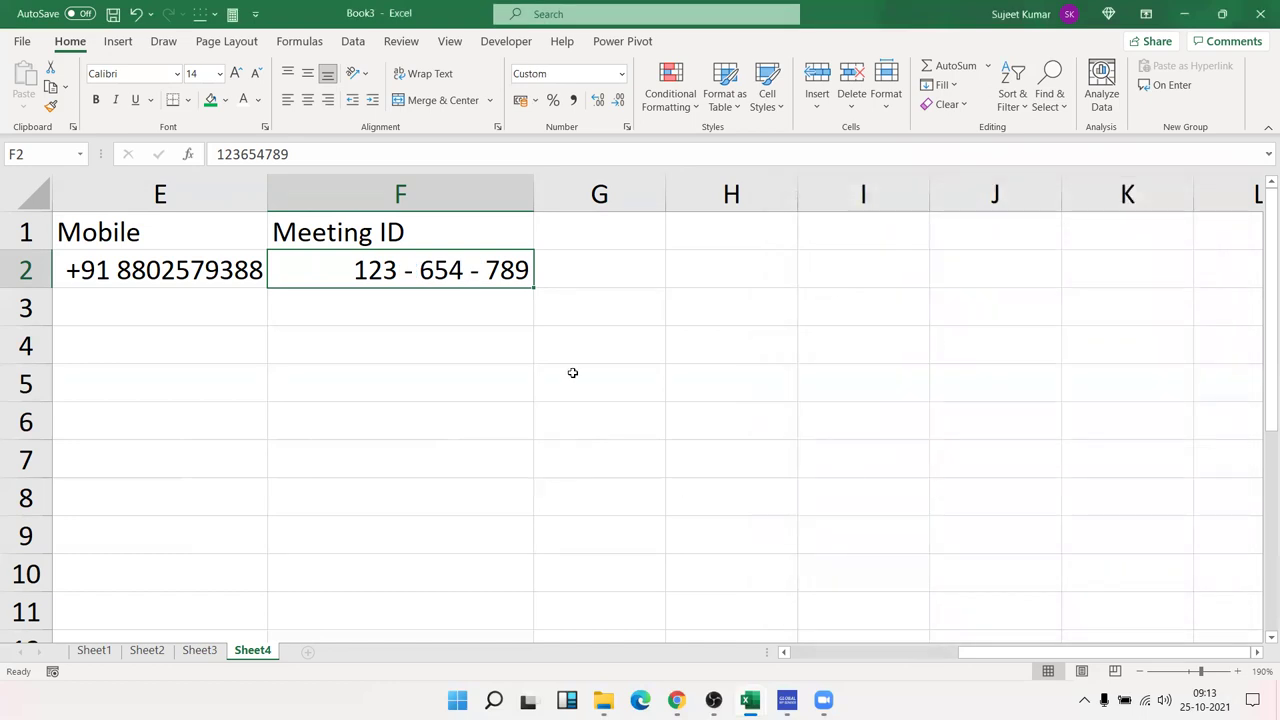
- Check that F2 shows 123 - 654 - 789 but still stores 123654789
click(429, 300)
click(439, 280)
click(443, 299)
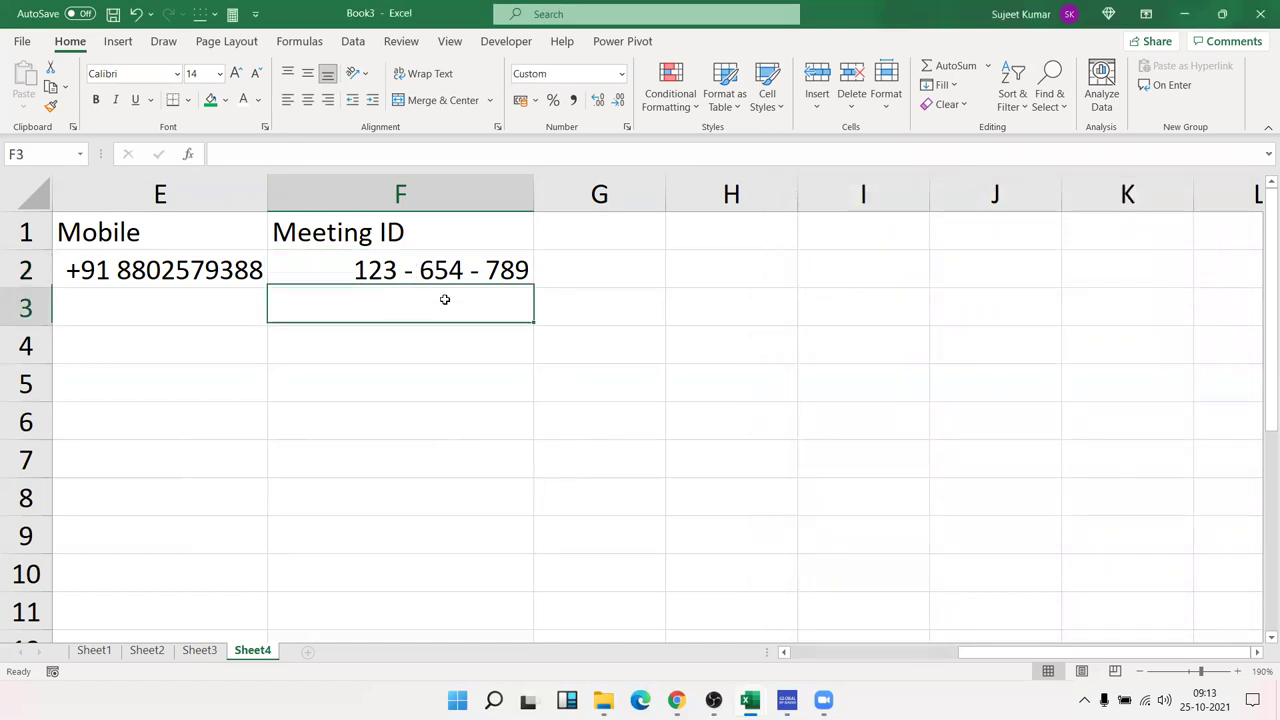
click(442, 338)
click(439, 278)
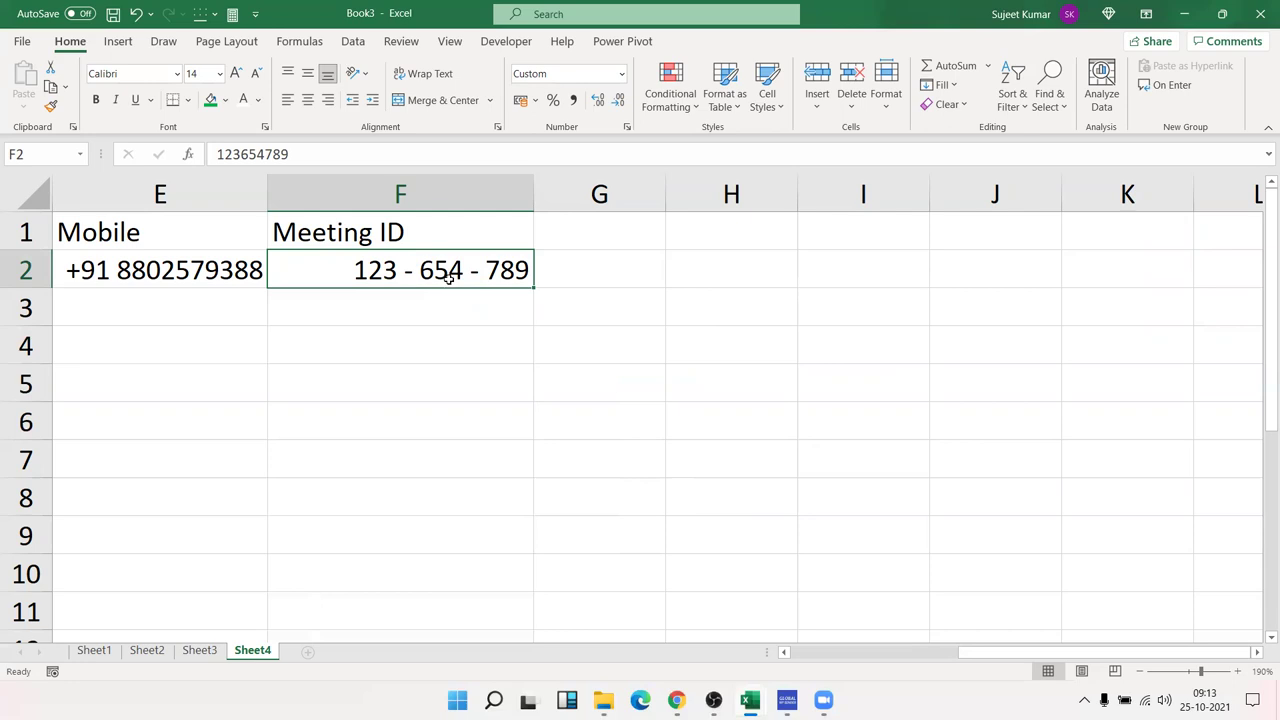
- Add the heading 'A/c' in G1
click(587, 232)
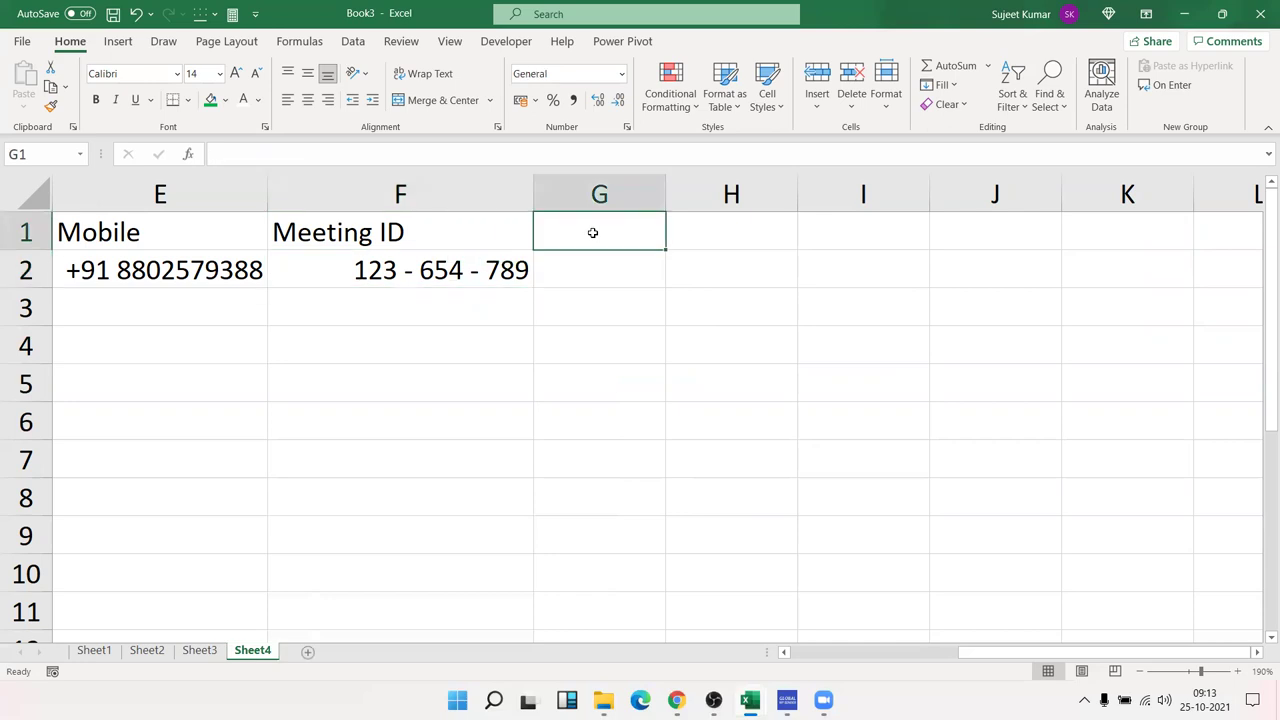
text(A/c)
key(Return)
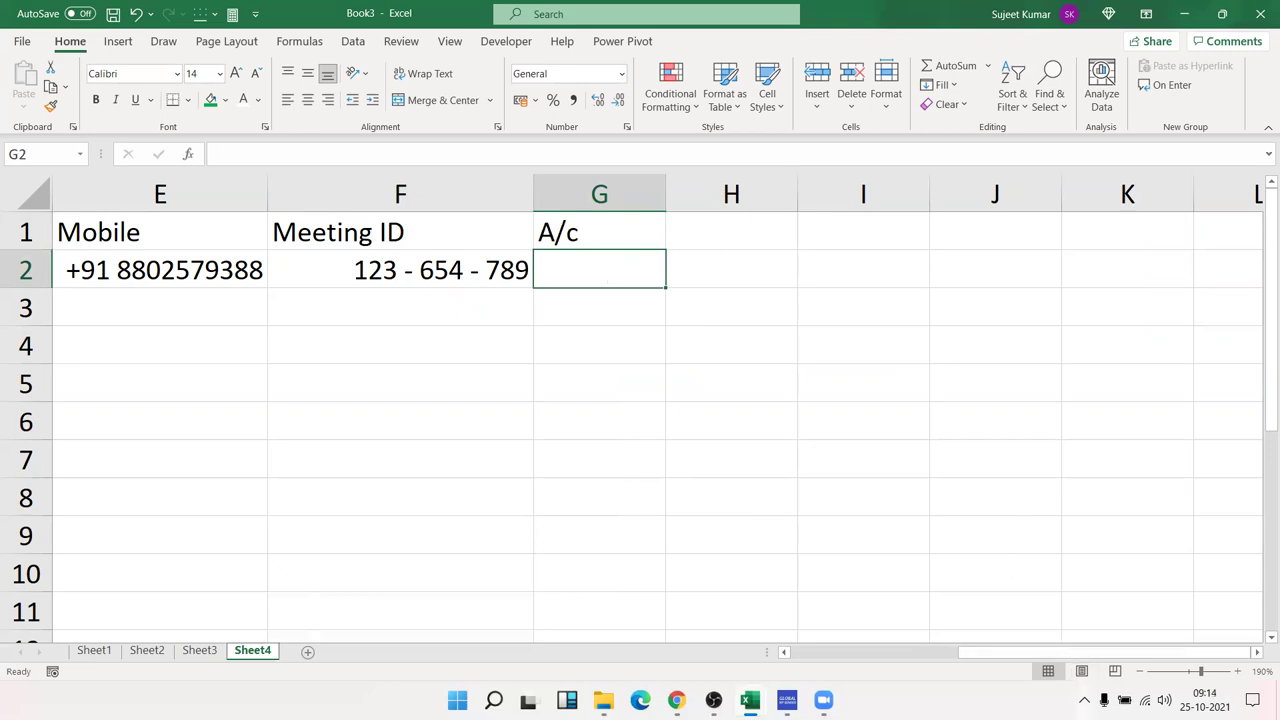
- Enter a 12-digit account number in G2, which displays as 1.23457E+11
click(1084, 700)
click(600, 262)
text(123456789)
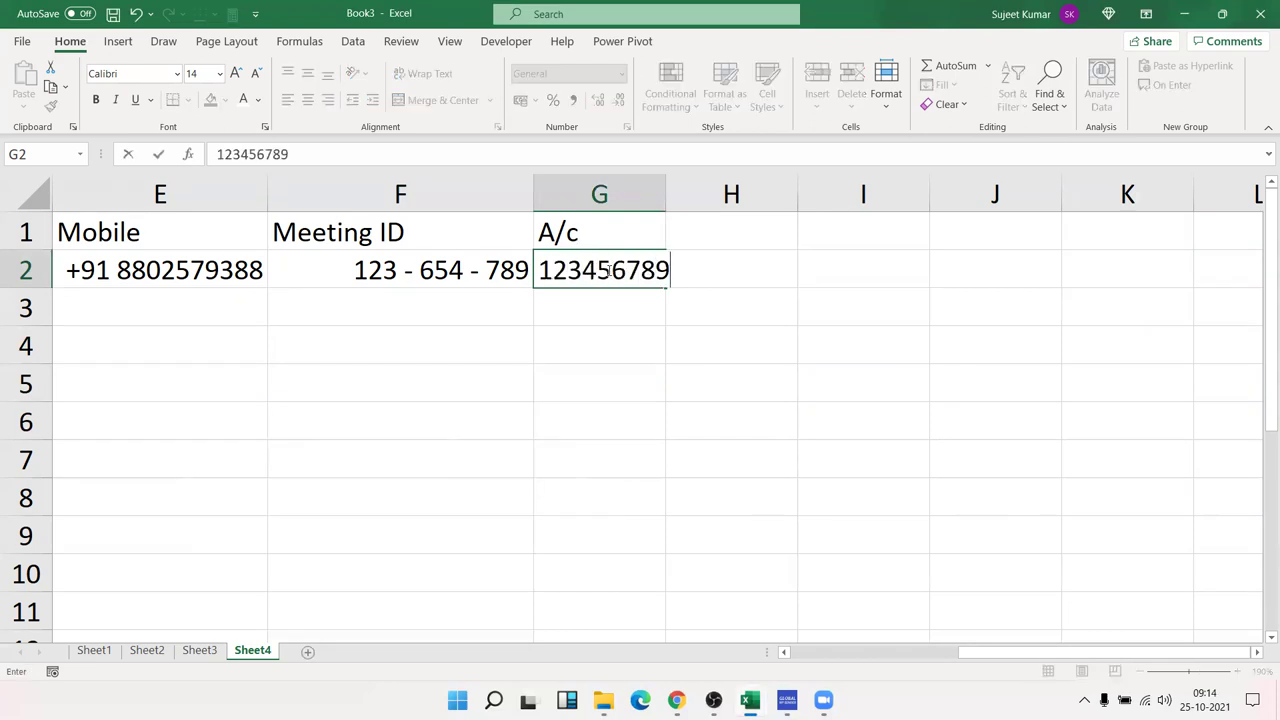
text(11)
key(Return)
double_click(706, 270)
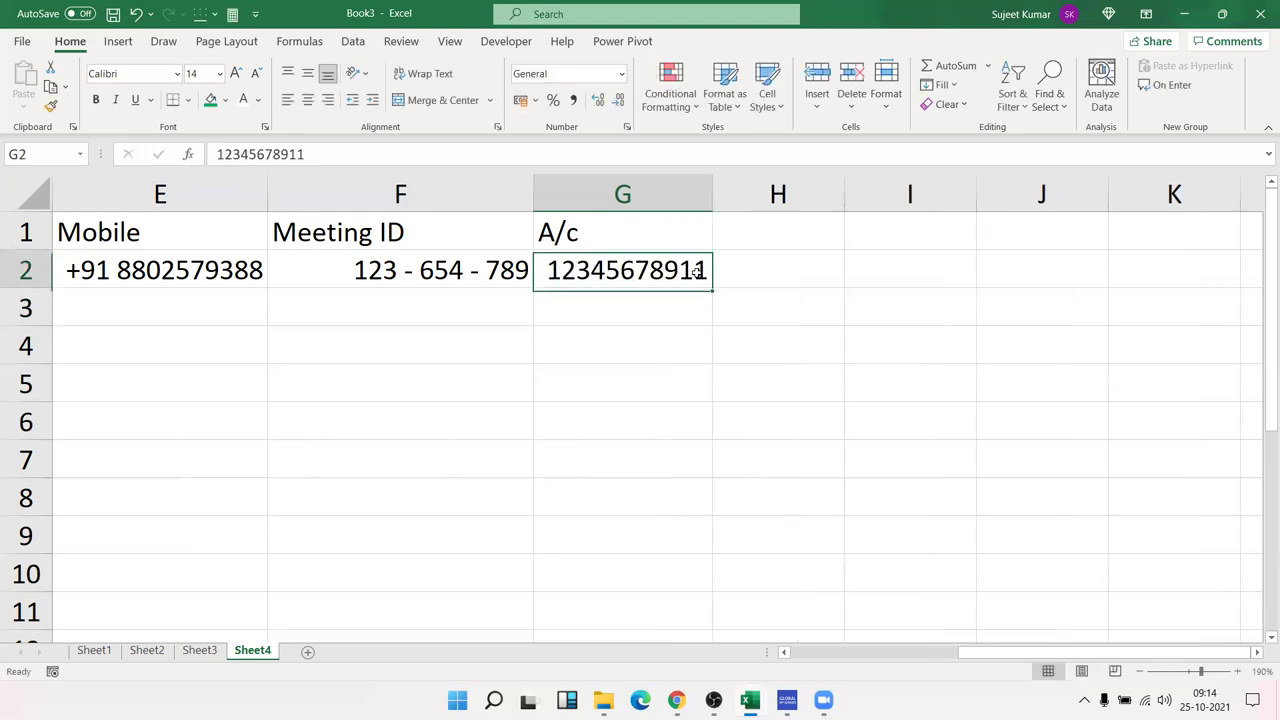
text(5)
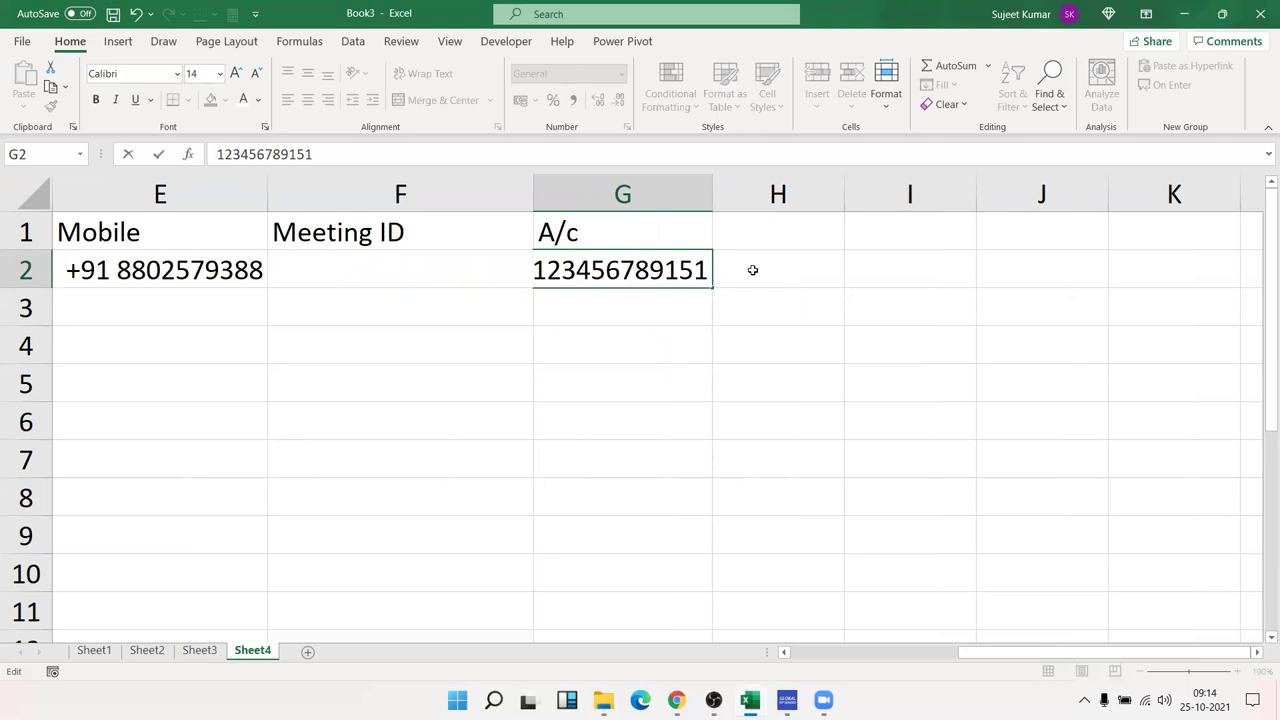
key(Return)
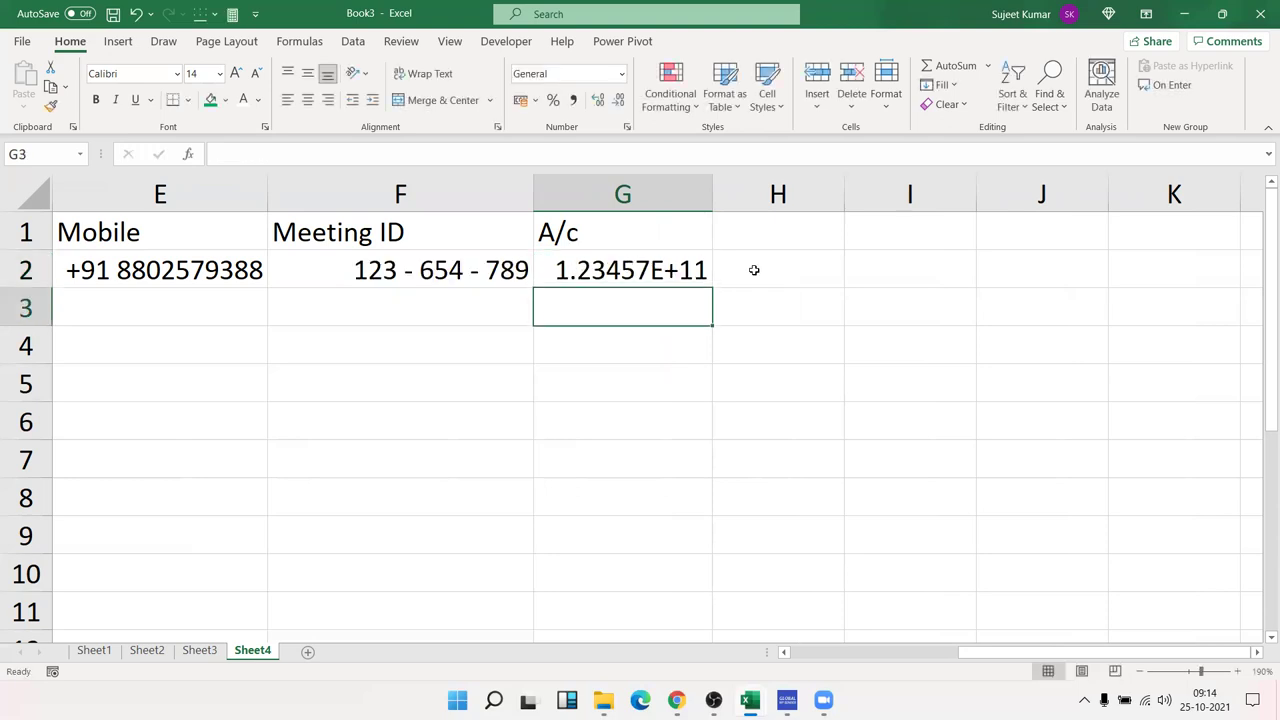
click(678, 270)
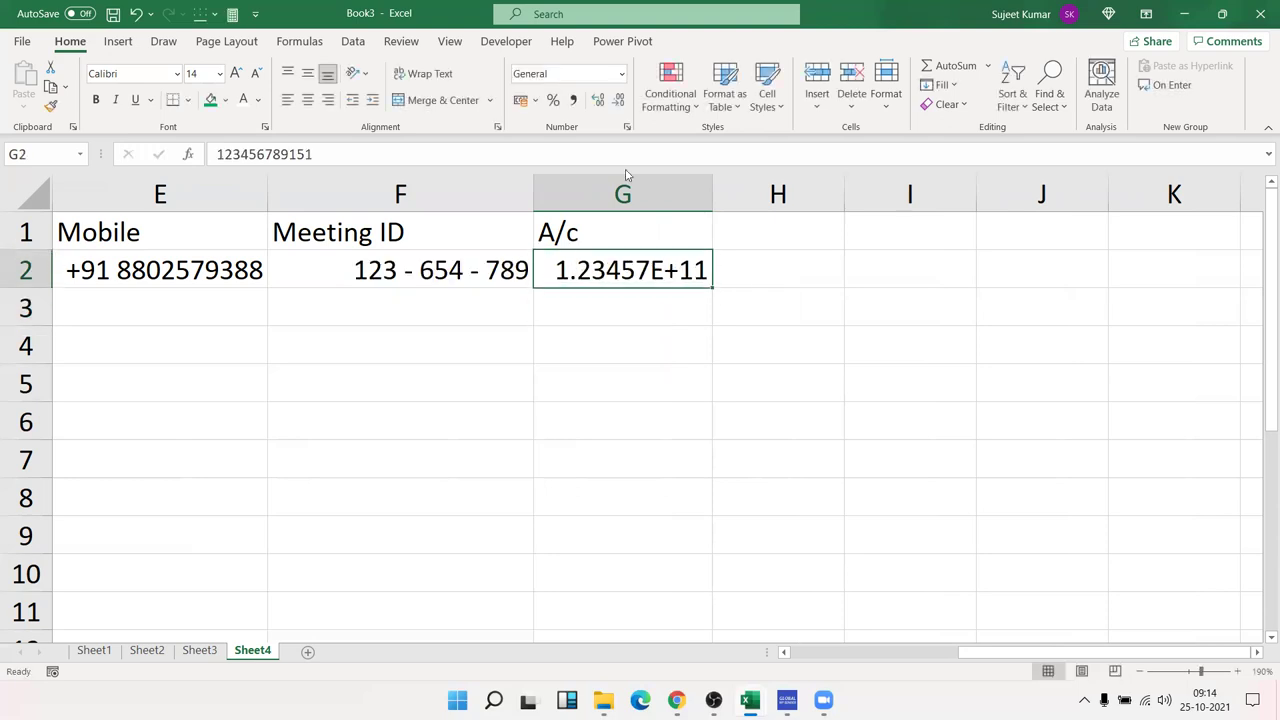
- Give G2 the custom number format 0 so the account number shows in full
click(627, 128)
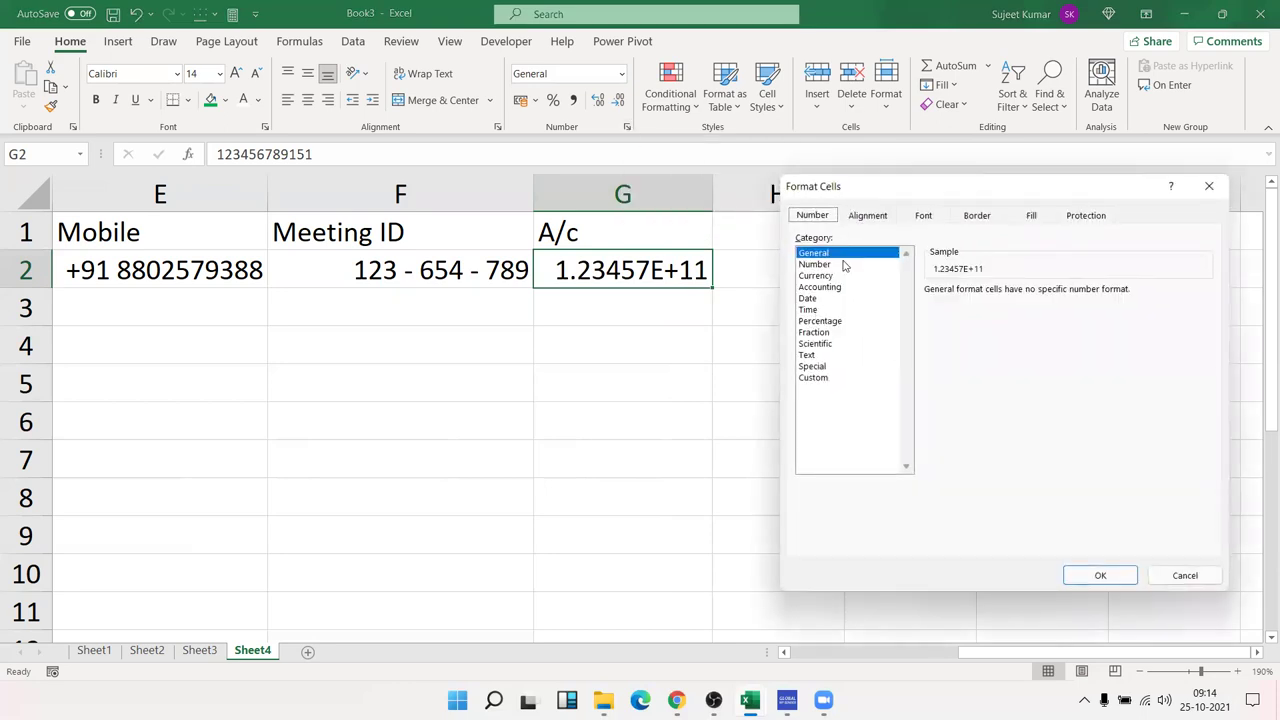
click(818, 380)
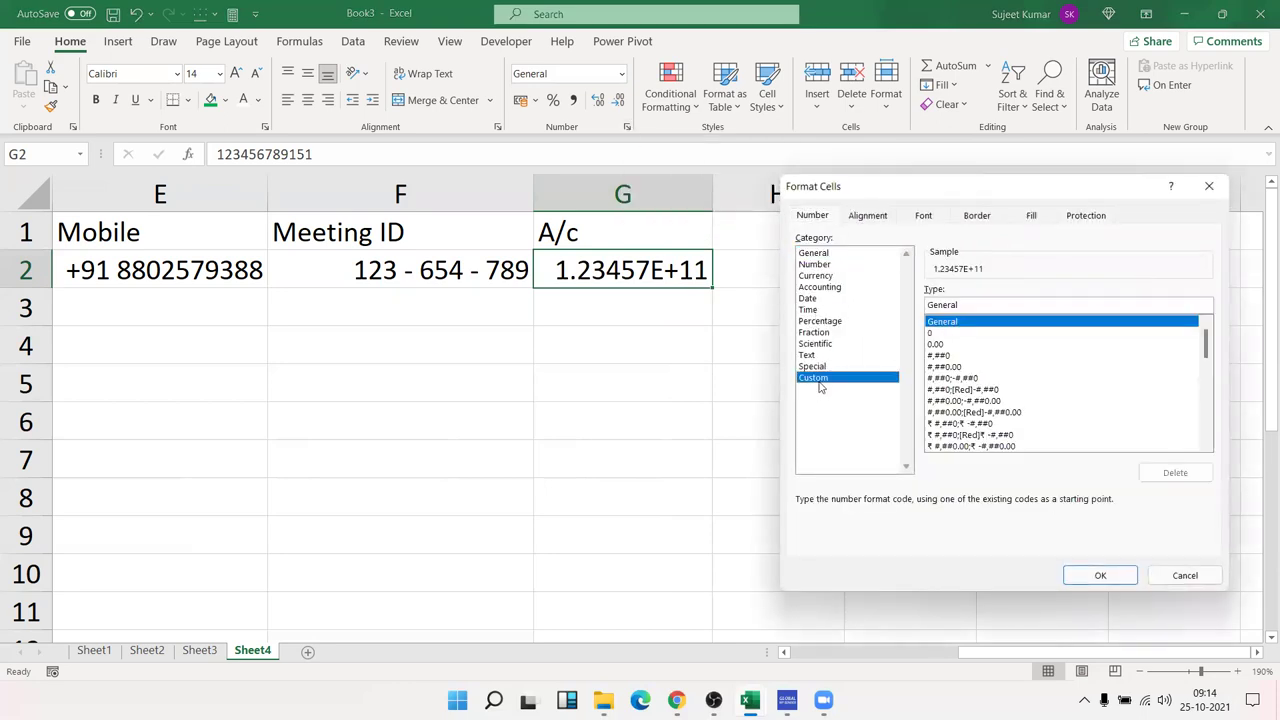
double_click(970, 305)
text(0)
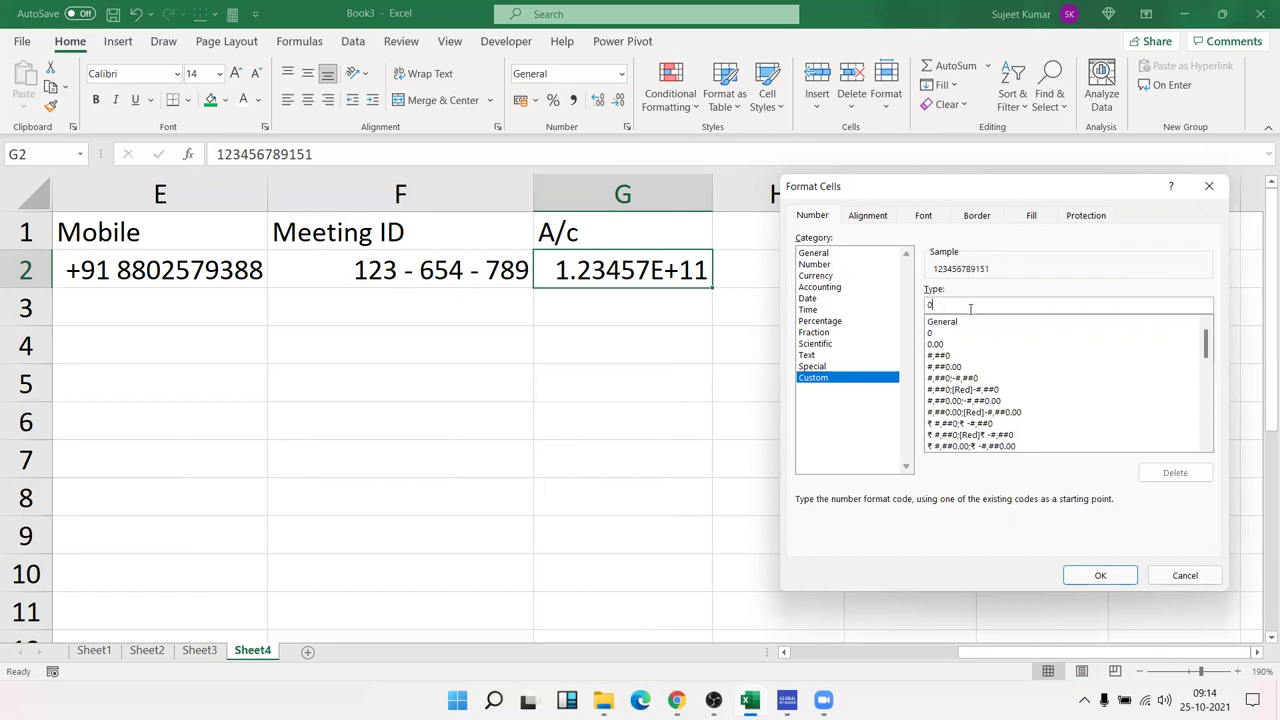
click(1097, 577)
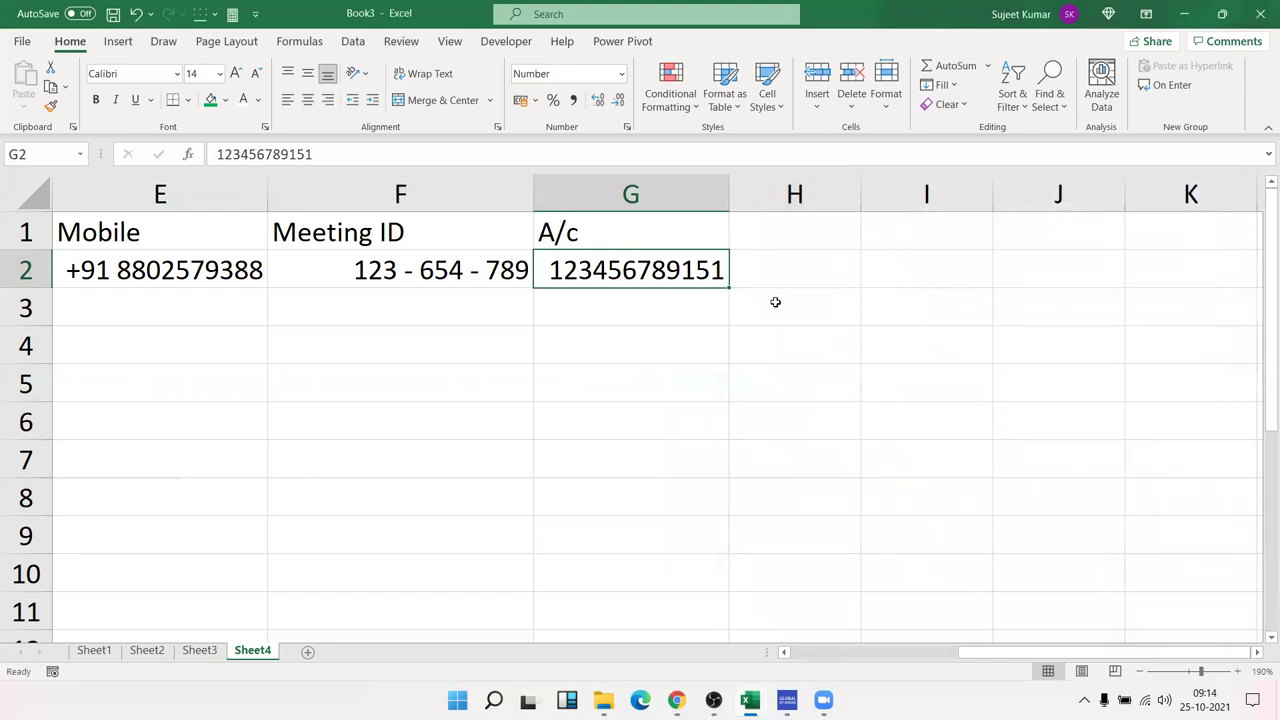
- Append digits to G2's account number, lengthening it to 15 digits
double_click(722, 270)
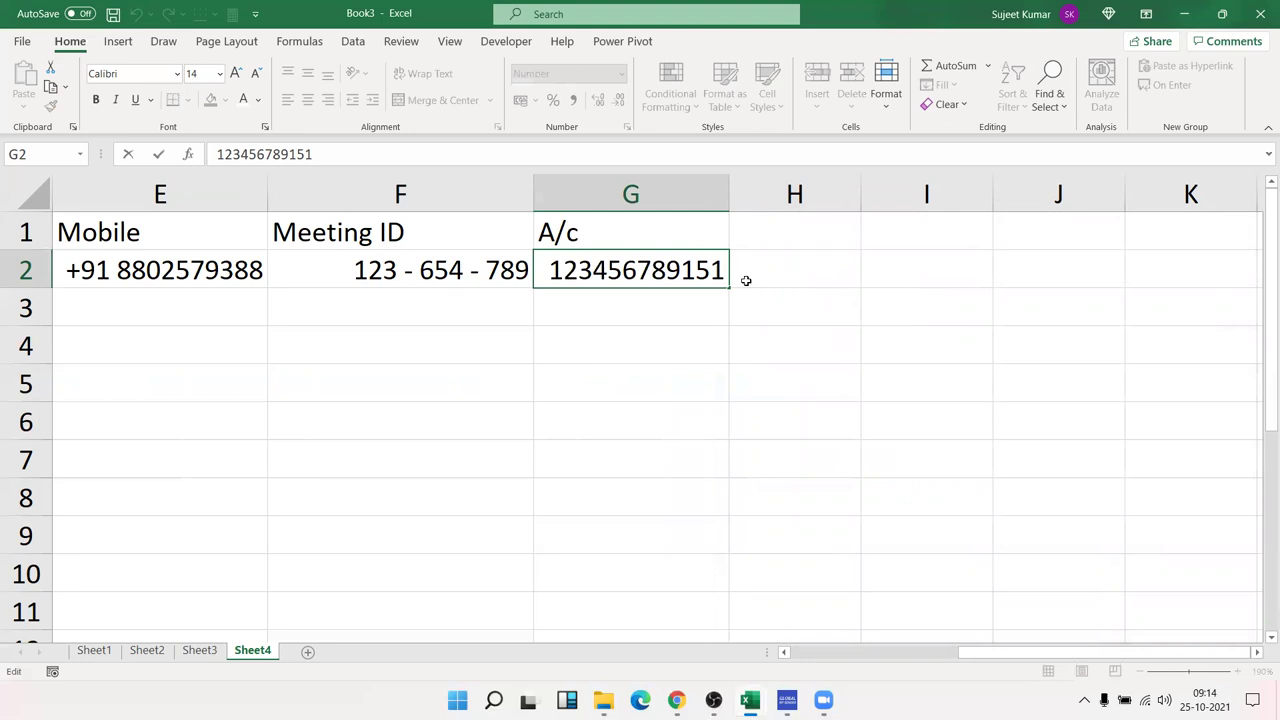
text(5)
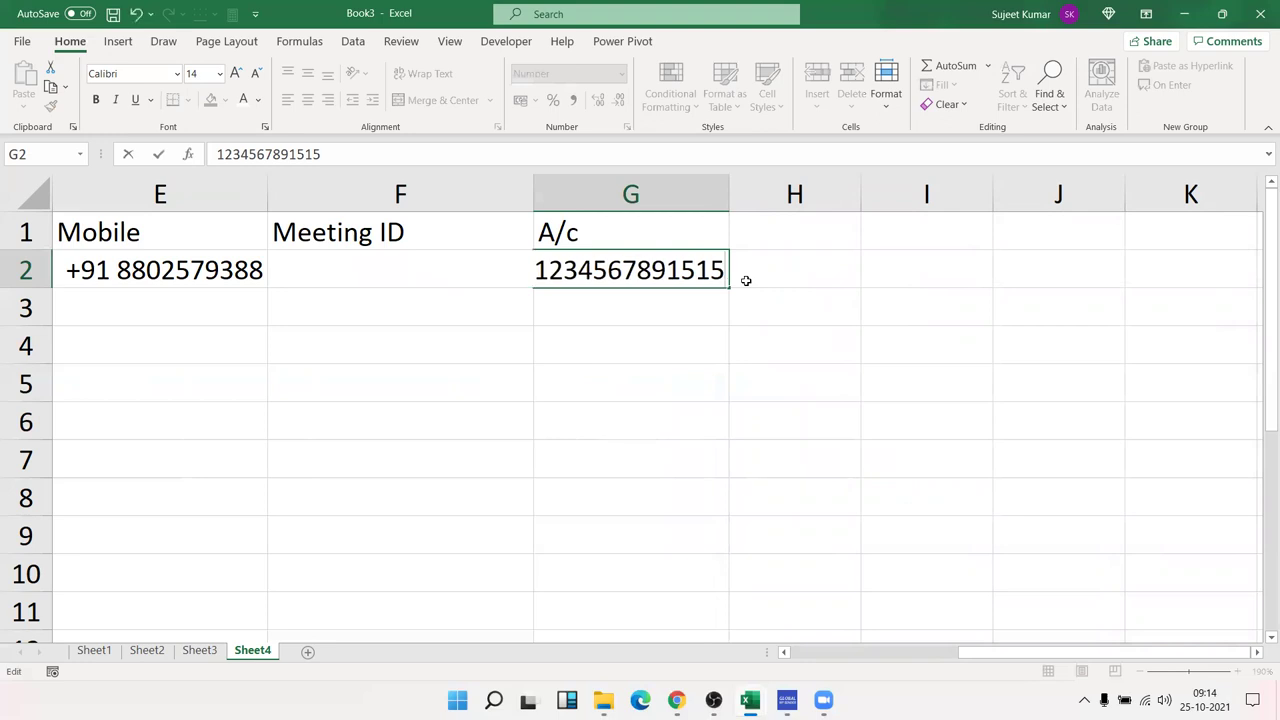
text(46)
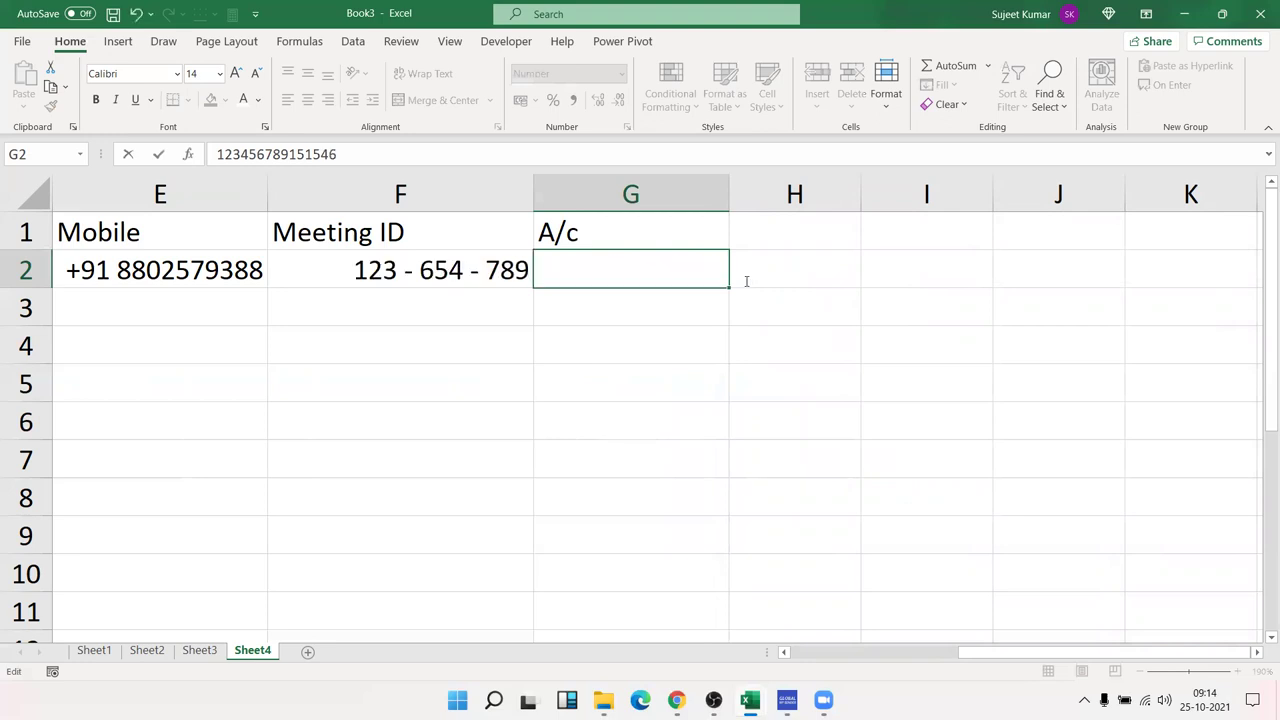
key(Return)
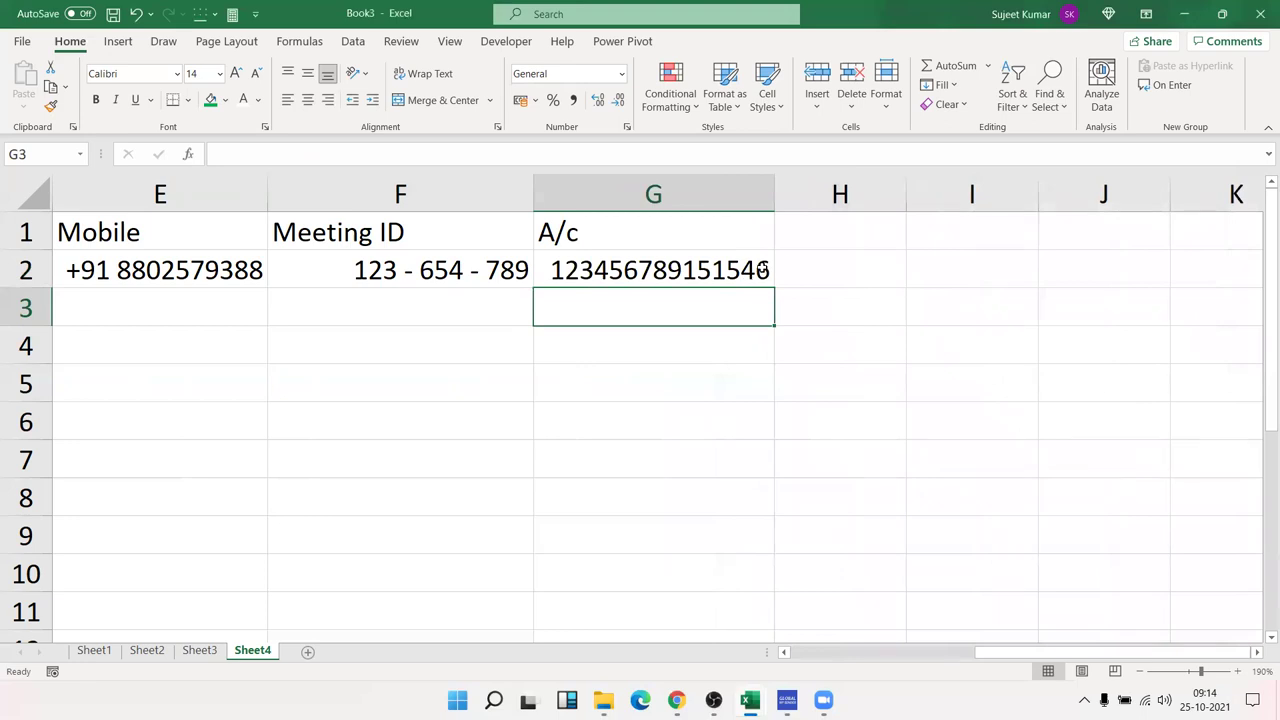
- Lengthen G2's account number to 17, then 19 digits, showing digits past 15 become zeros
double_click(762, 270)
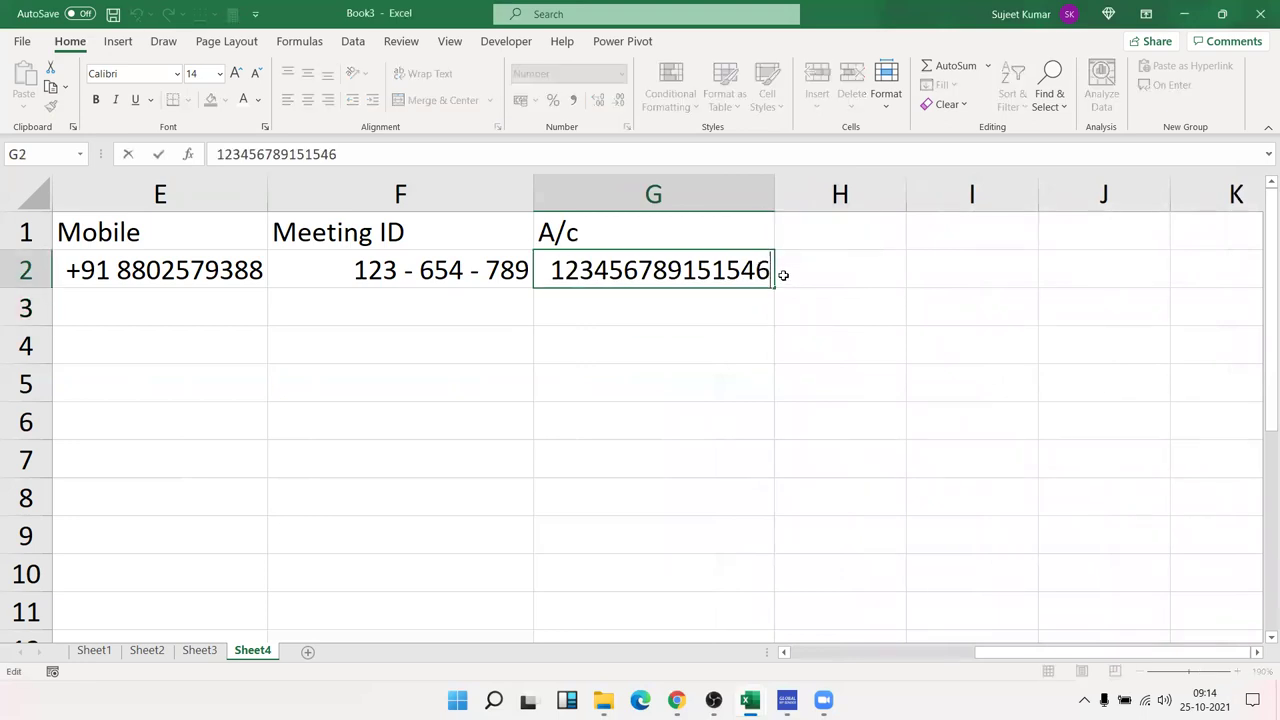
text(5)
key(Return)
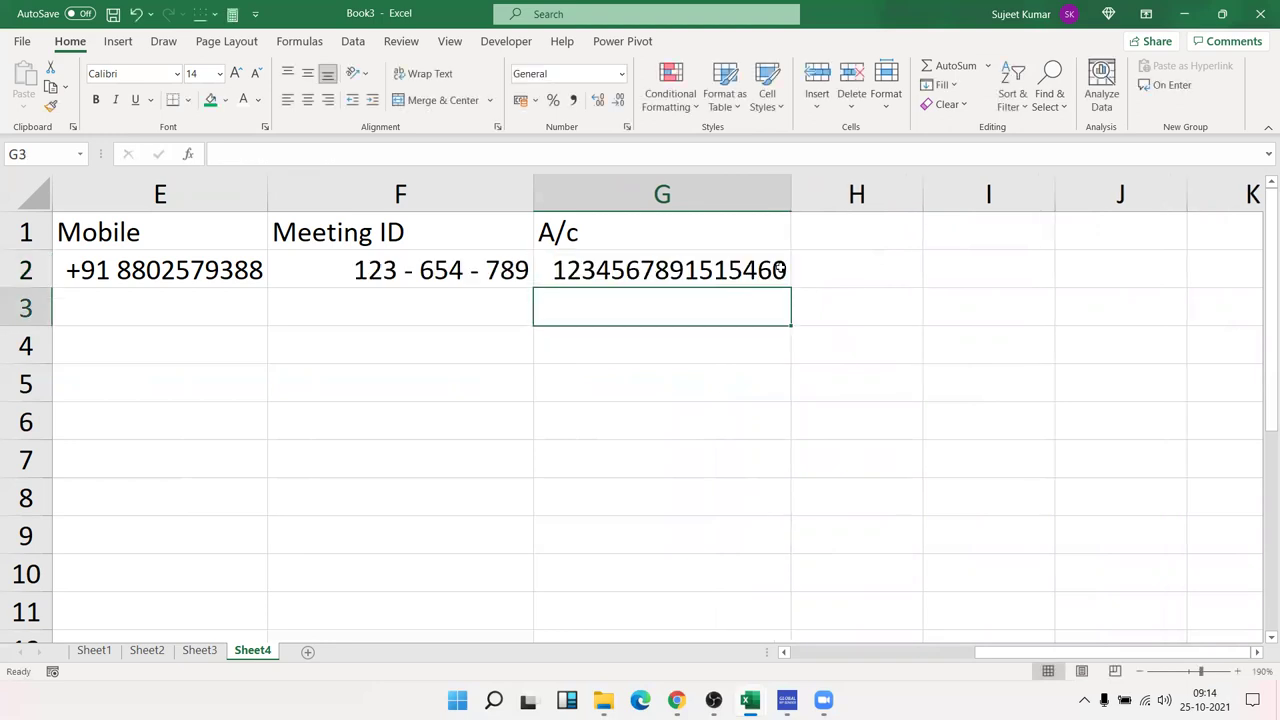
double_click(781, 269)
key(BackSpace)
text(7)
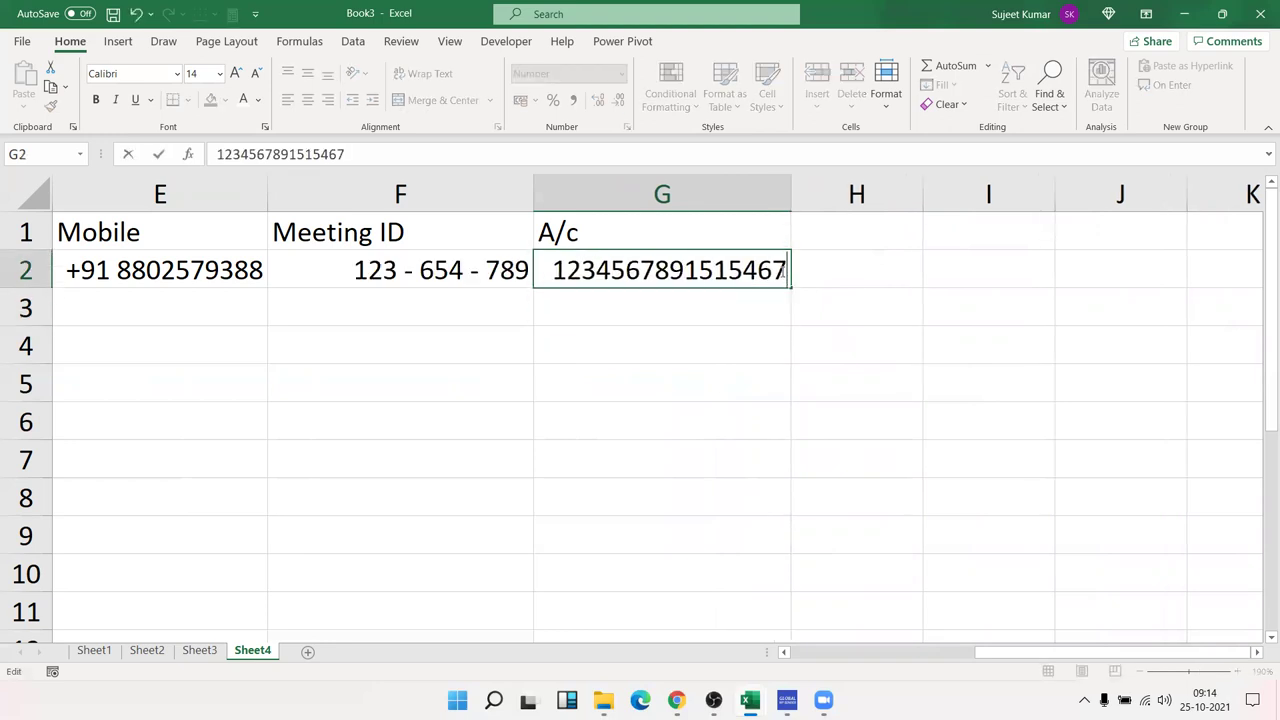
text(896)
click(643, 199)
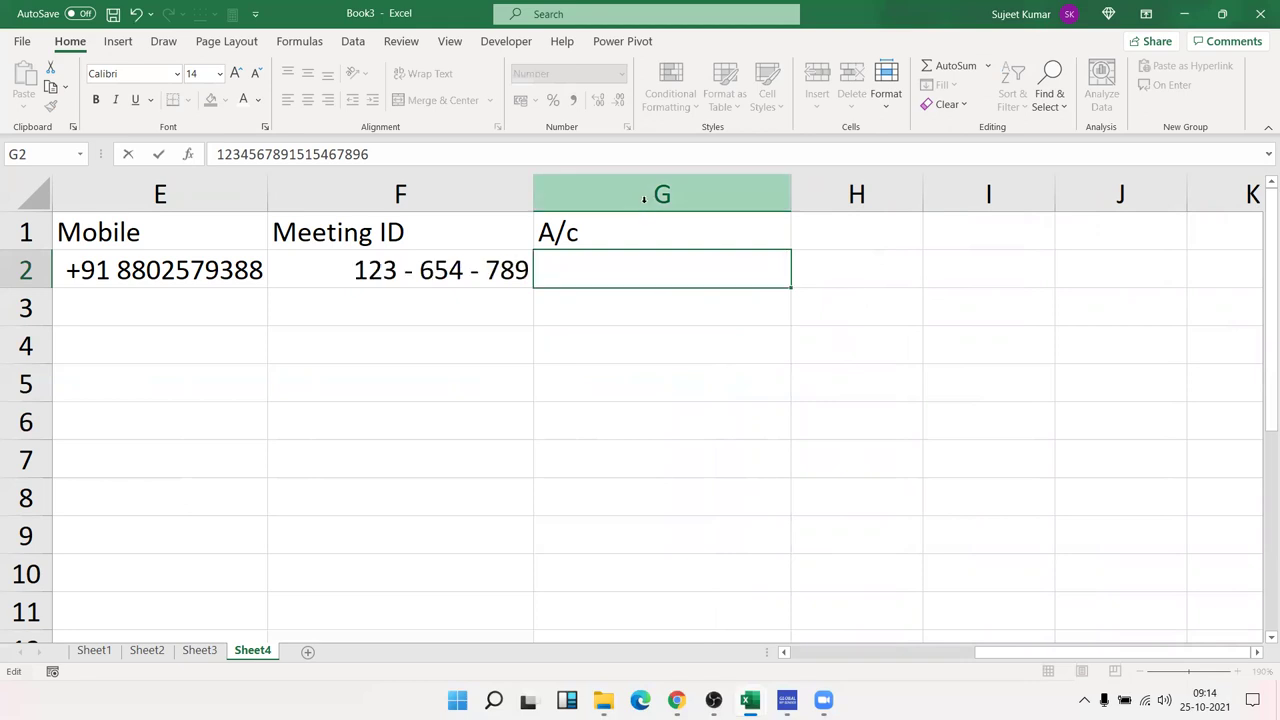
key(Return)
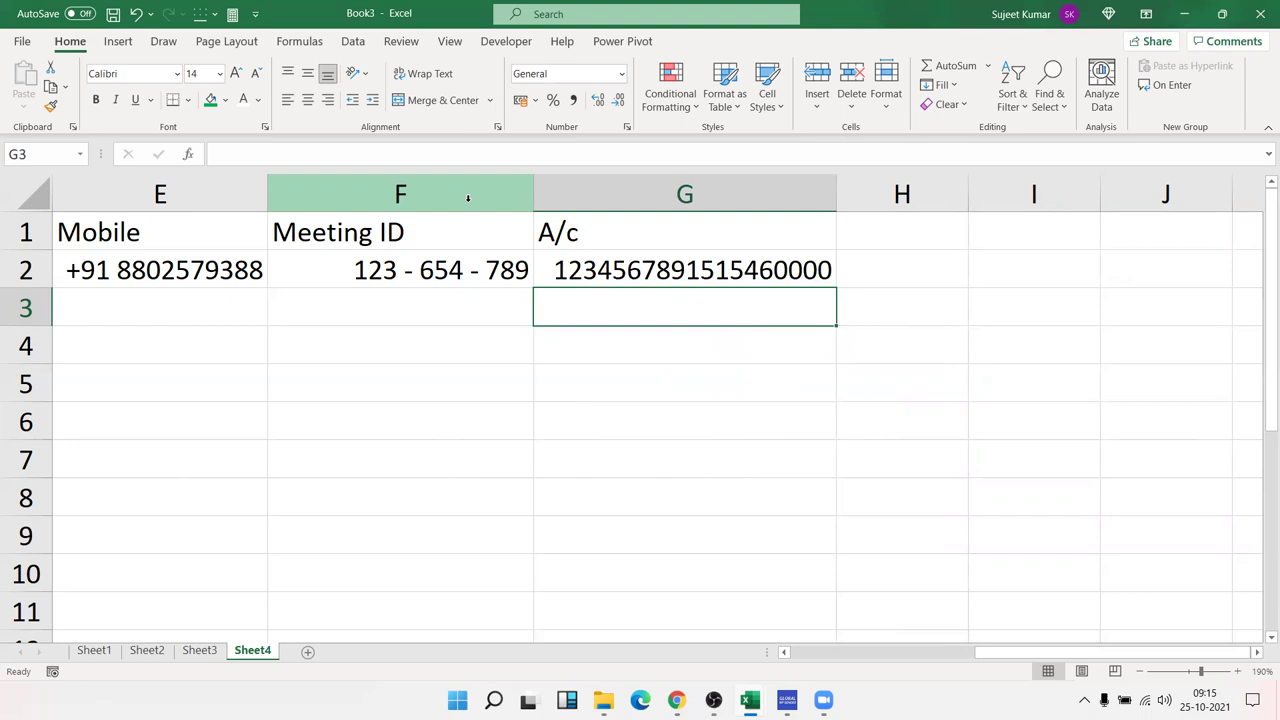
- Try the formula =G2+1 in G3, then undo it
text(=)
key(Up)
text(+1)
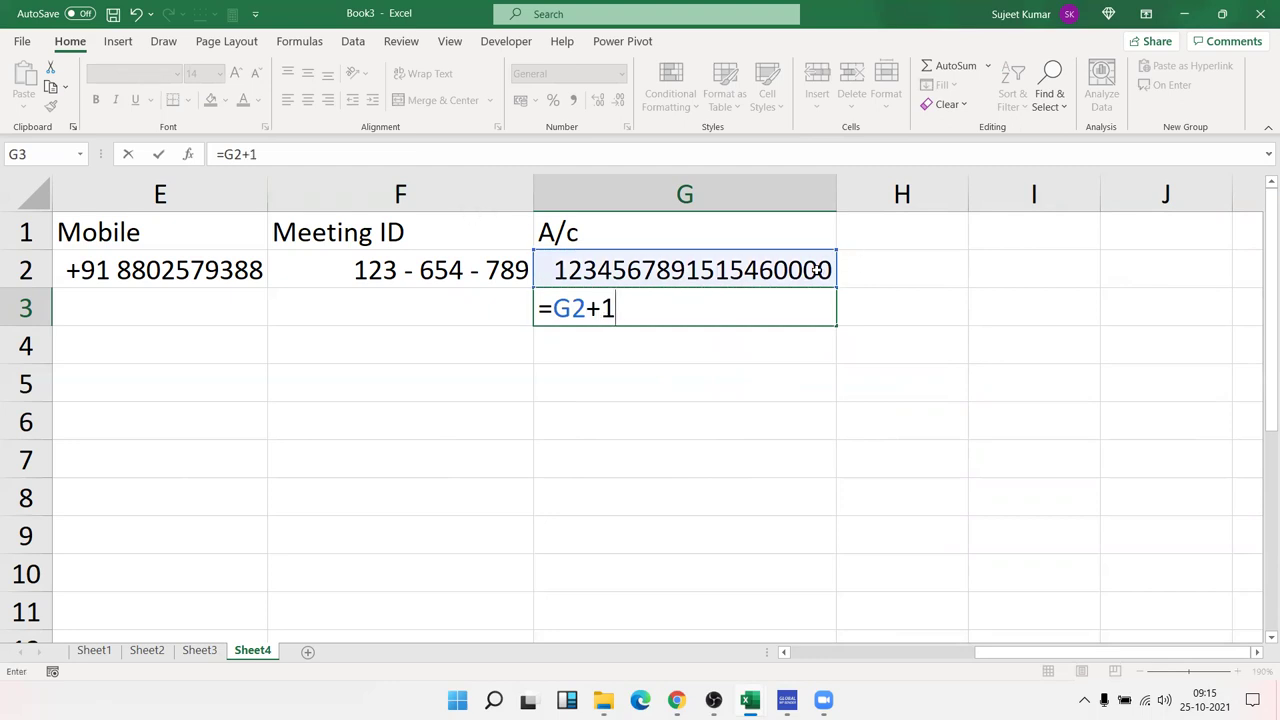
key(Return)
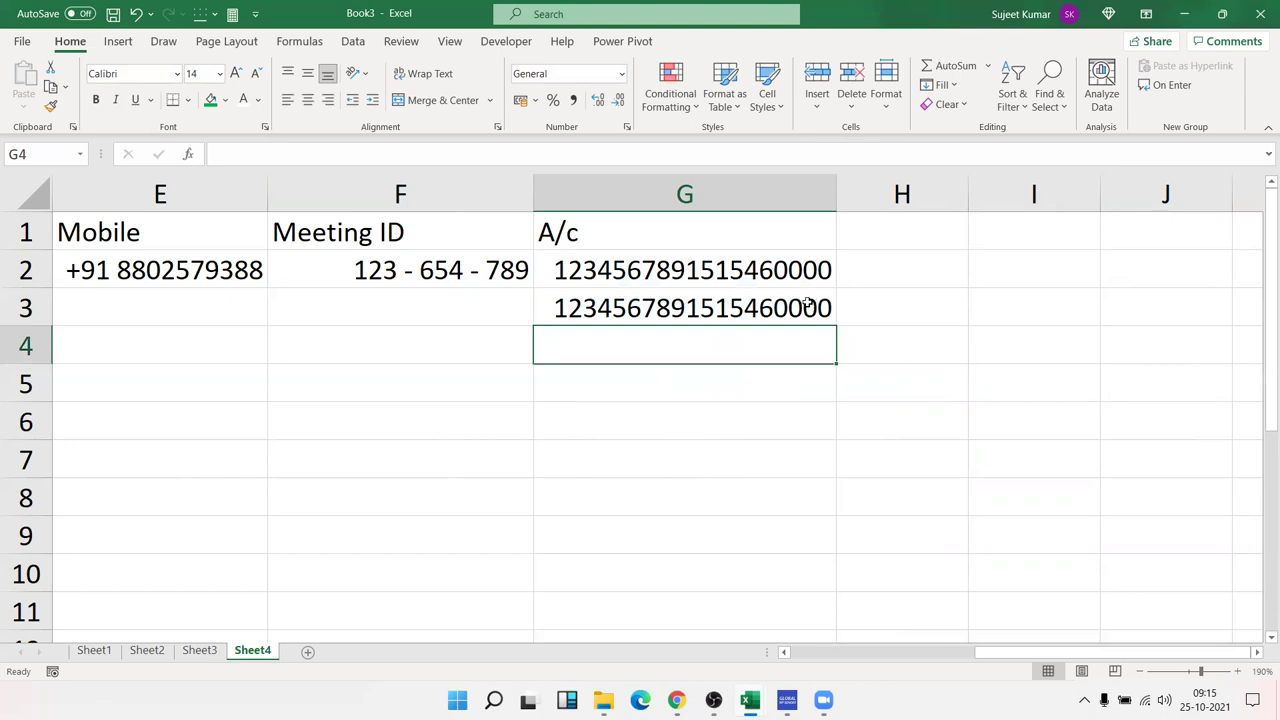
key(ctrl+z)
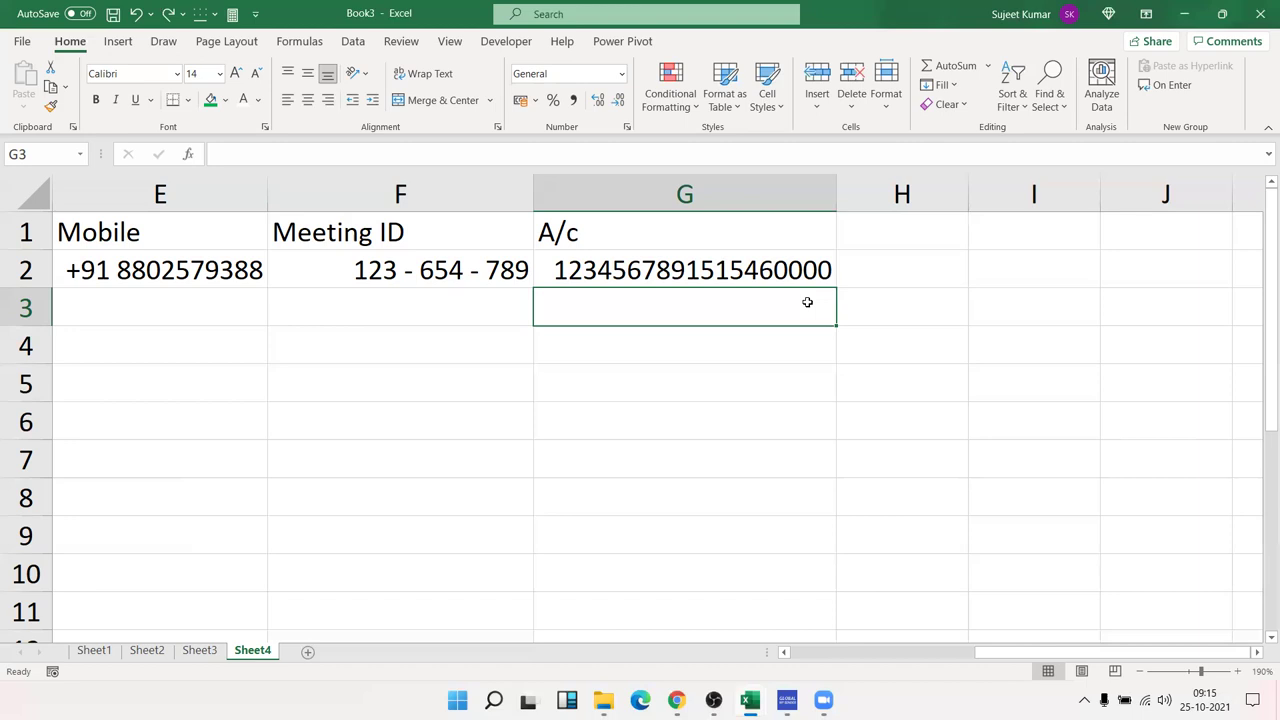
- Enter a long account number in G3 as apostrophe-prefixed text, removing the stray plus signs
text('1)
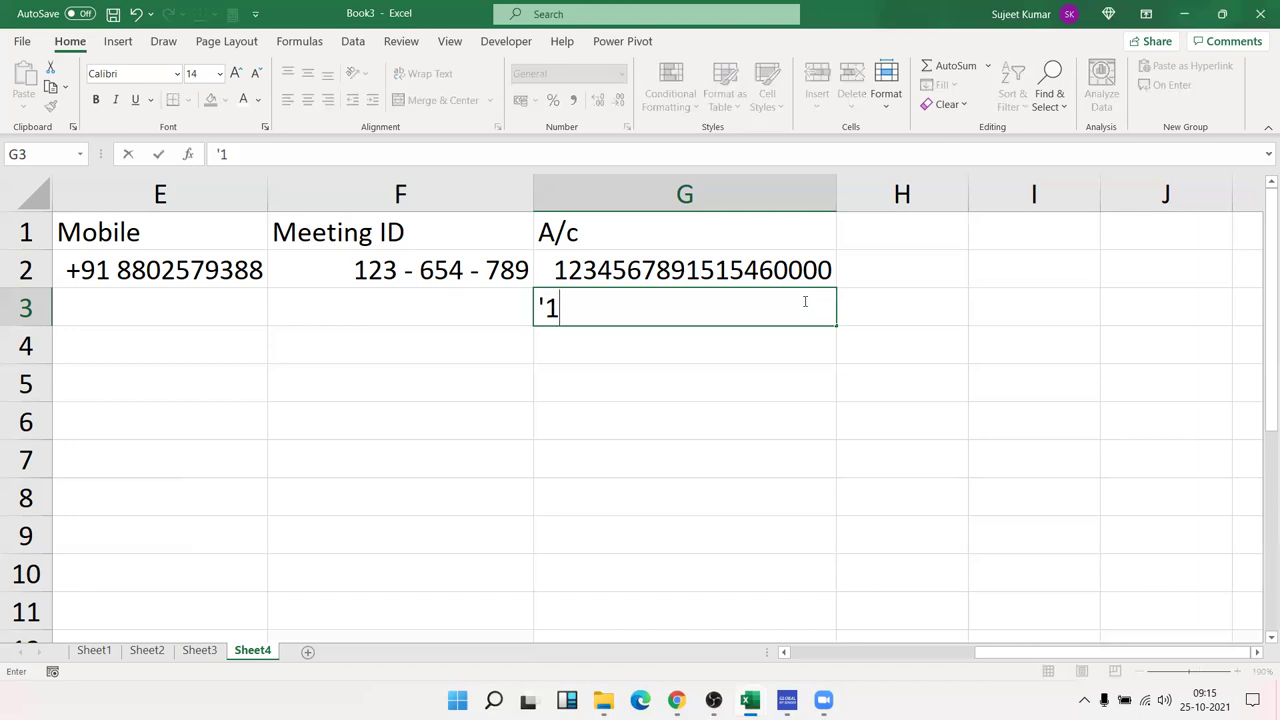
text(314+61315412156+54136546546565)
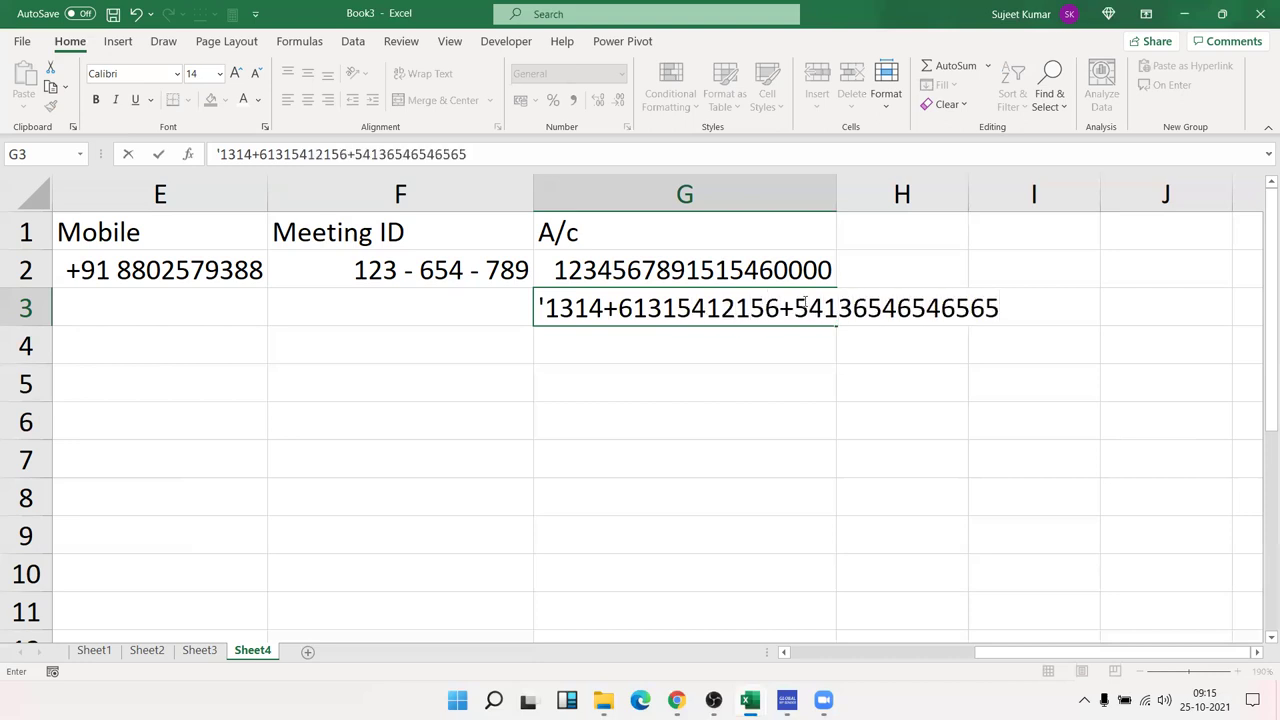
click(793, 306)
key(BackSpace)
click(619, 307)
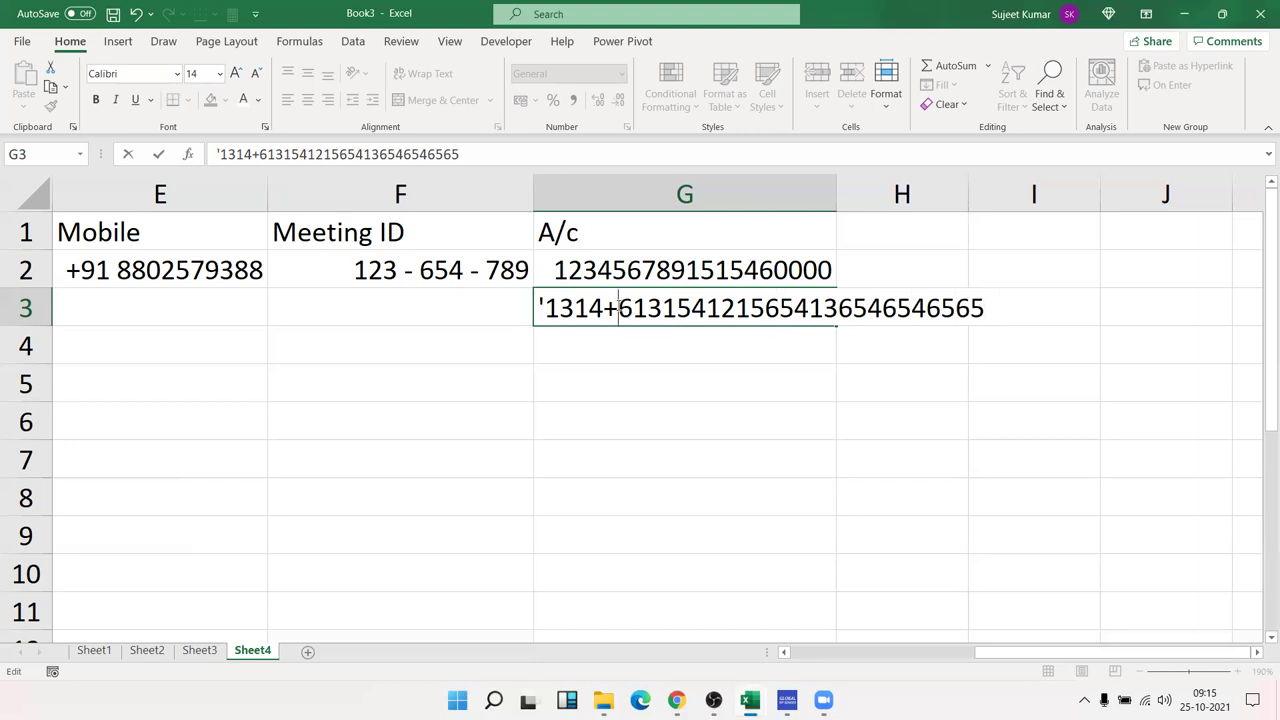
key(BackSpace)
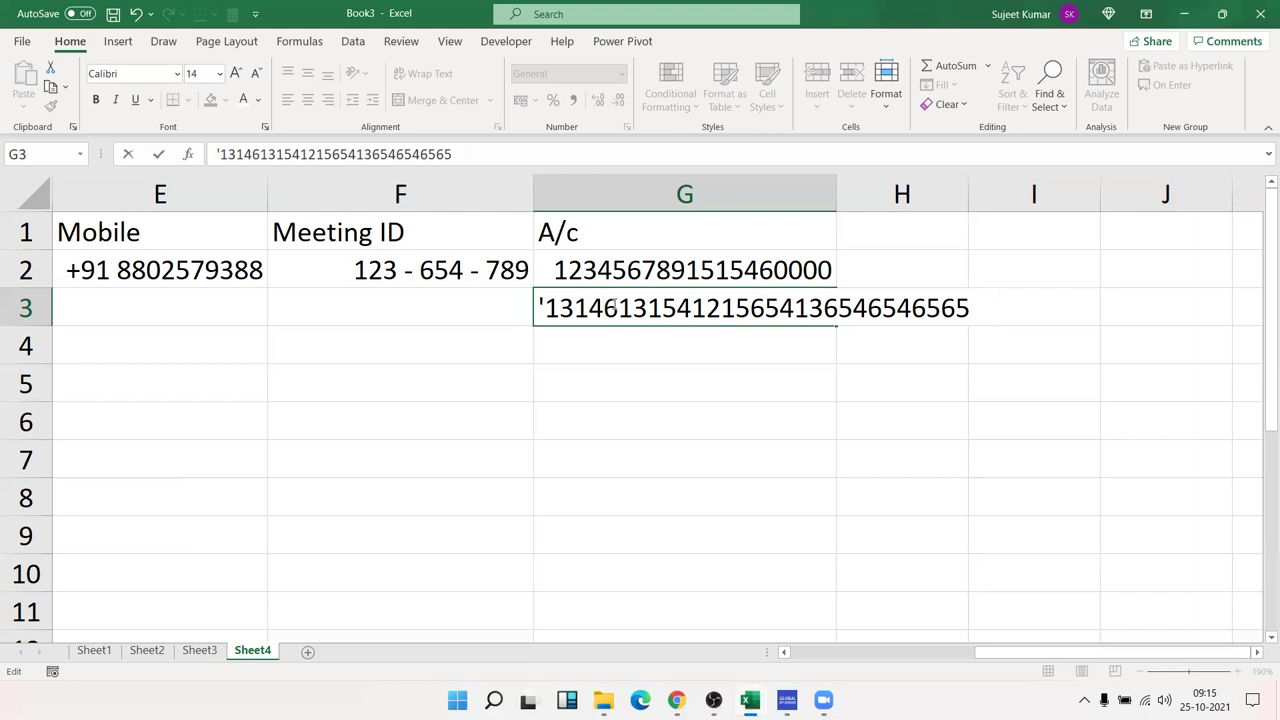
key(Return)
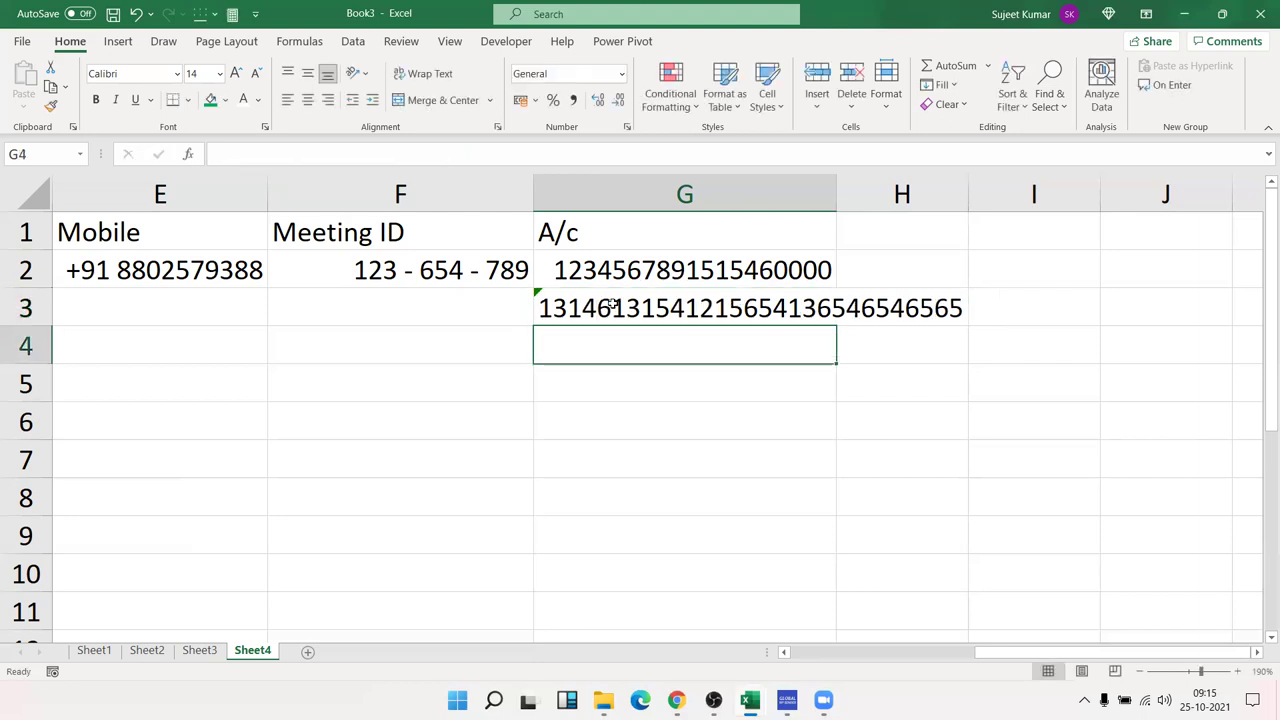
click(612, 305)
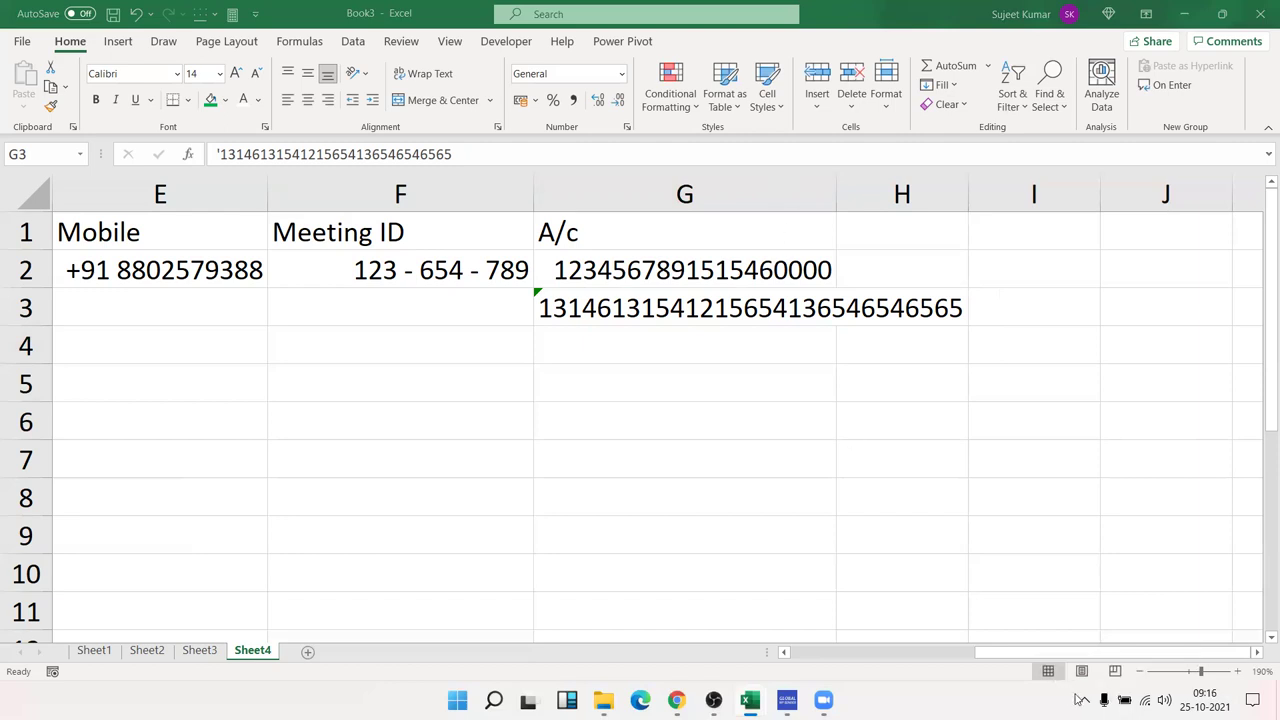
click(1082, 700)
click(718, 292)
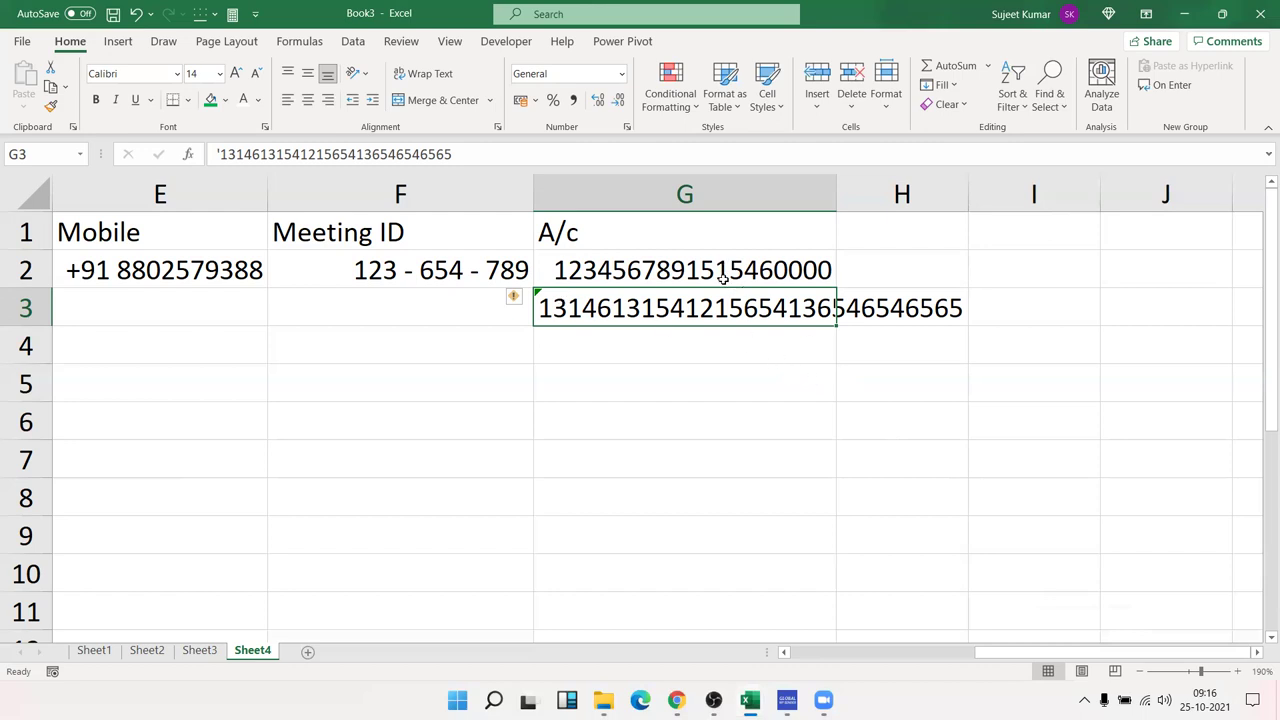
click(710, 274)
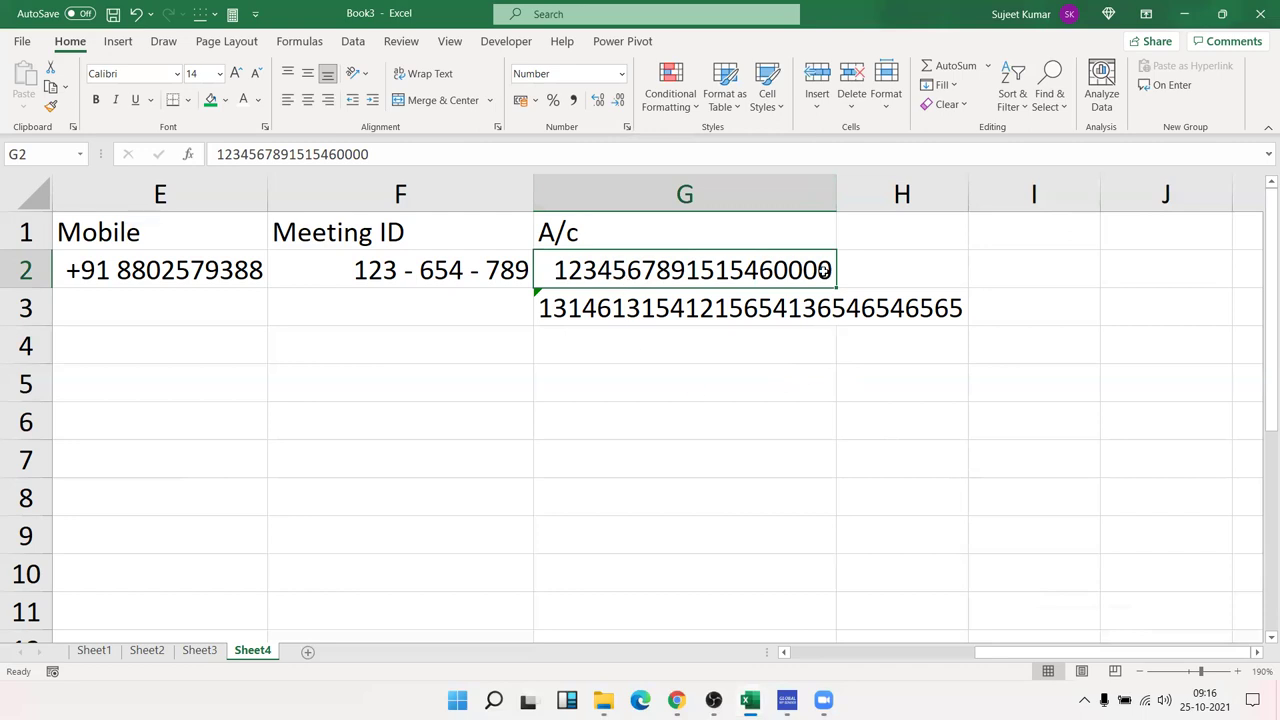
double_click(541, 309)
text(')
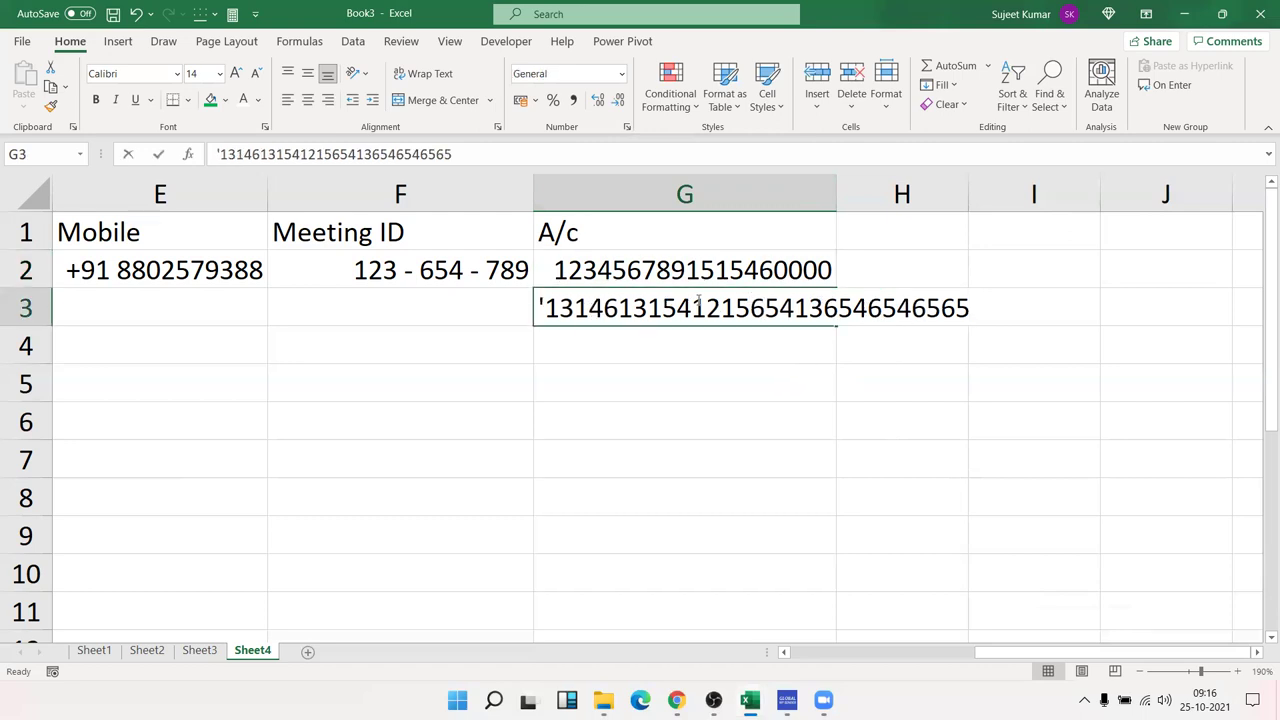
drag(543, 309, 535, 309)
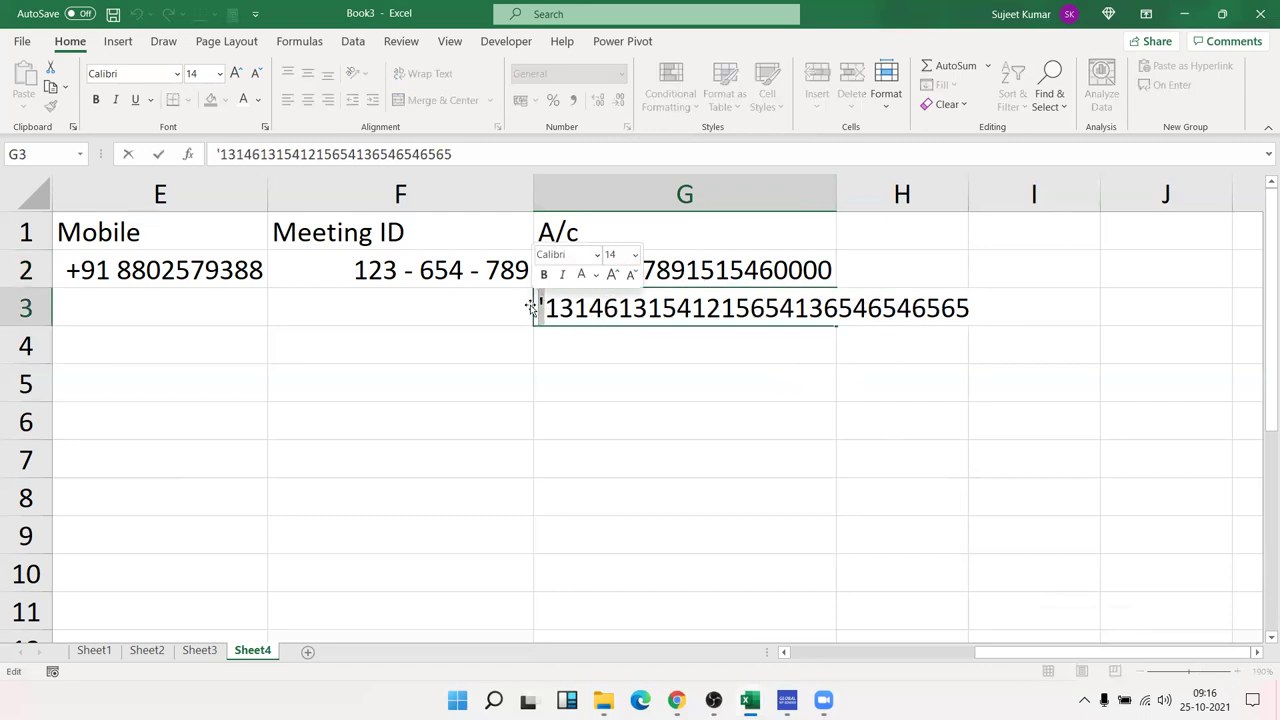
key(ctrl+Return)
drag(1013, 652, 543, 636)
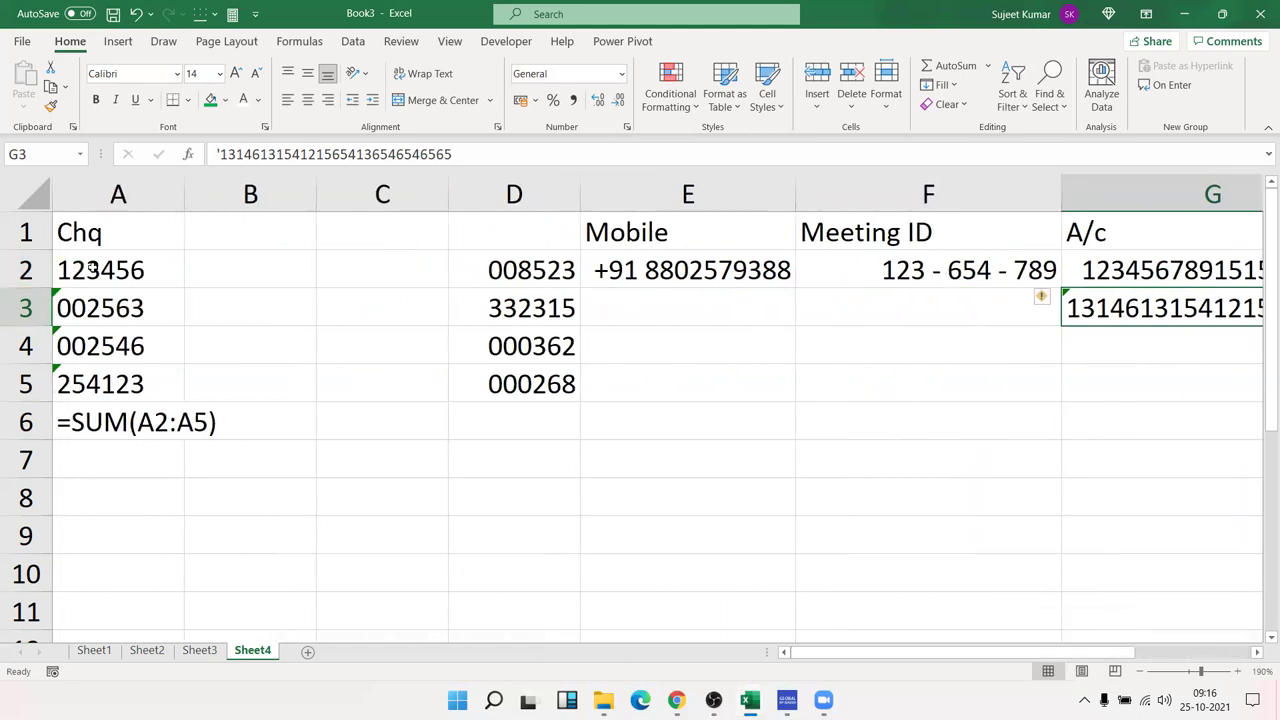
- Select the Chq values A2:A6 and read the status bar Count and Sum
drag(93, 268, 84, 424)
drag(858, 653, 946, 651)
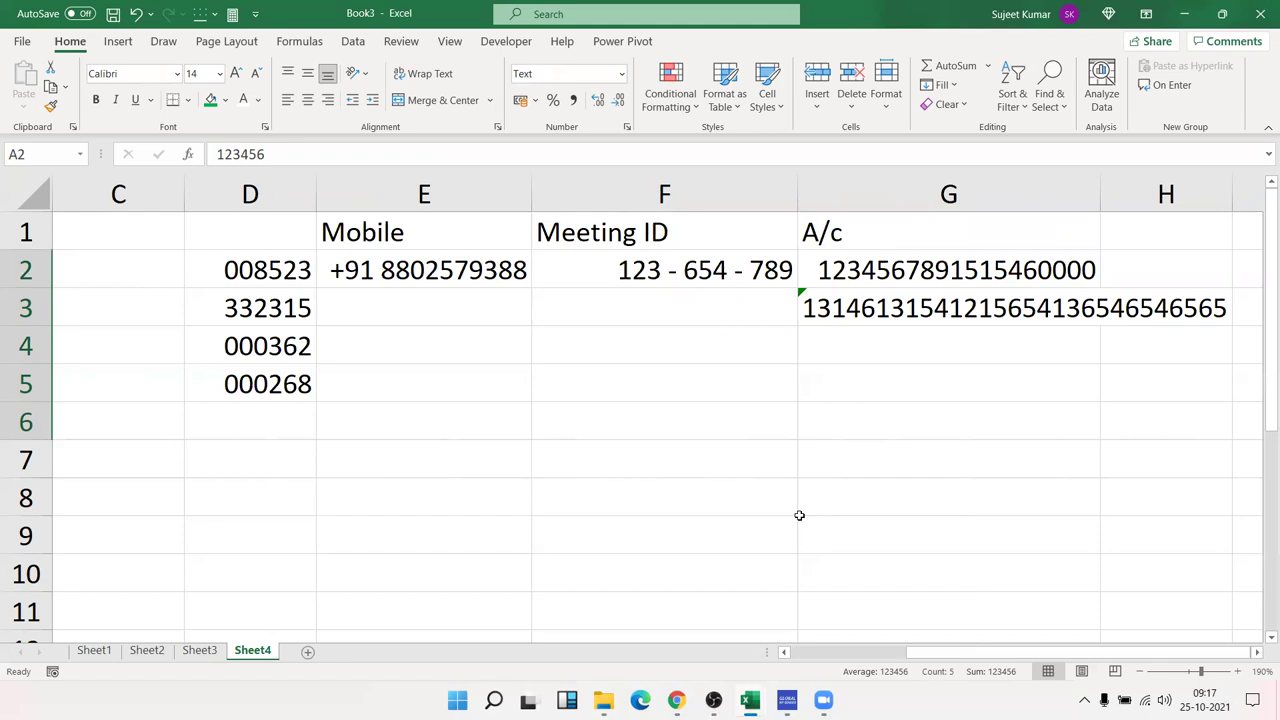
- Search Gmail for 'cust' and open the 'custom format' email thread
click(749, 700)
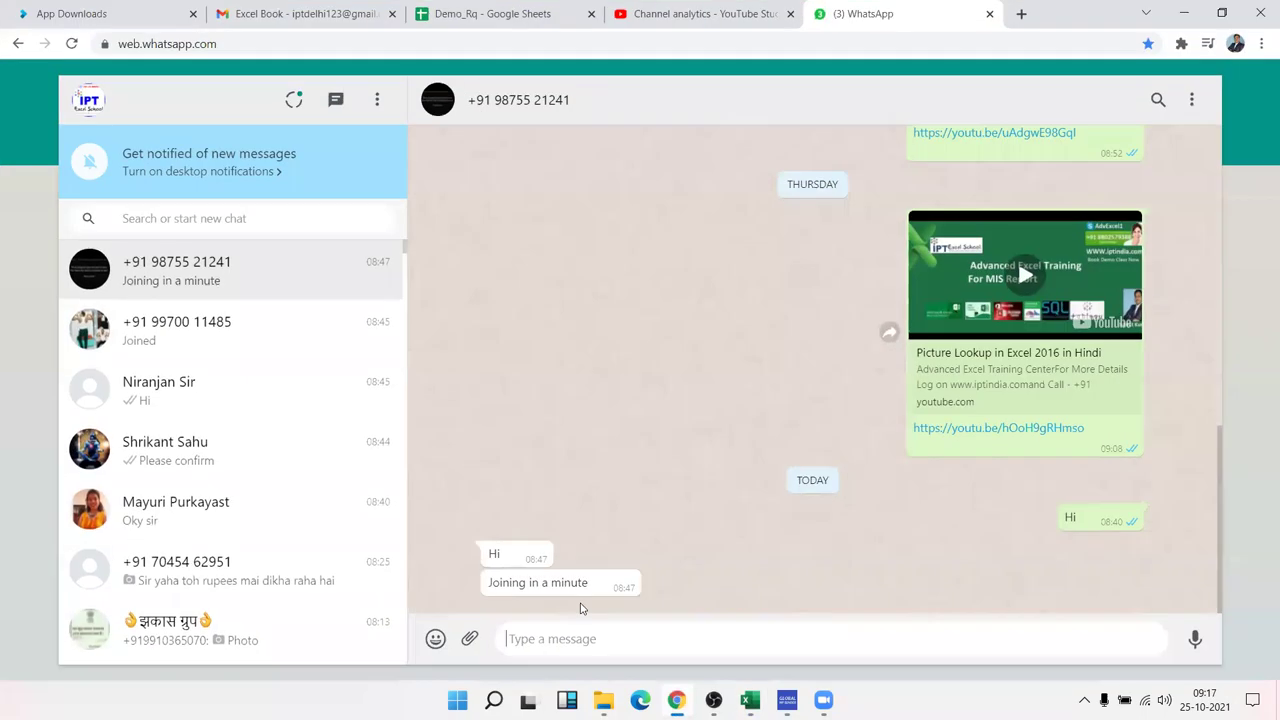
click(295, 14)
click(337, 86)
double_click(337, 86)
triple_click(289, 86)
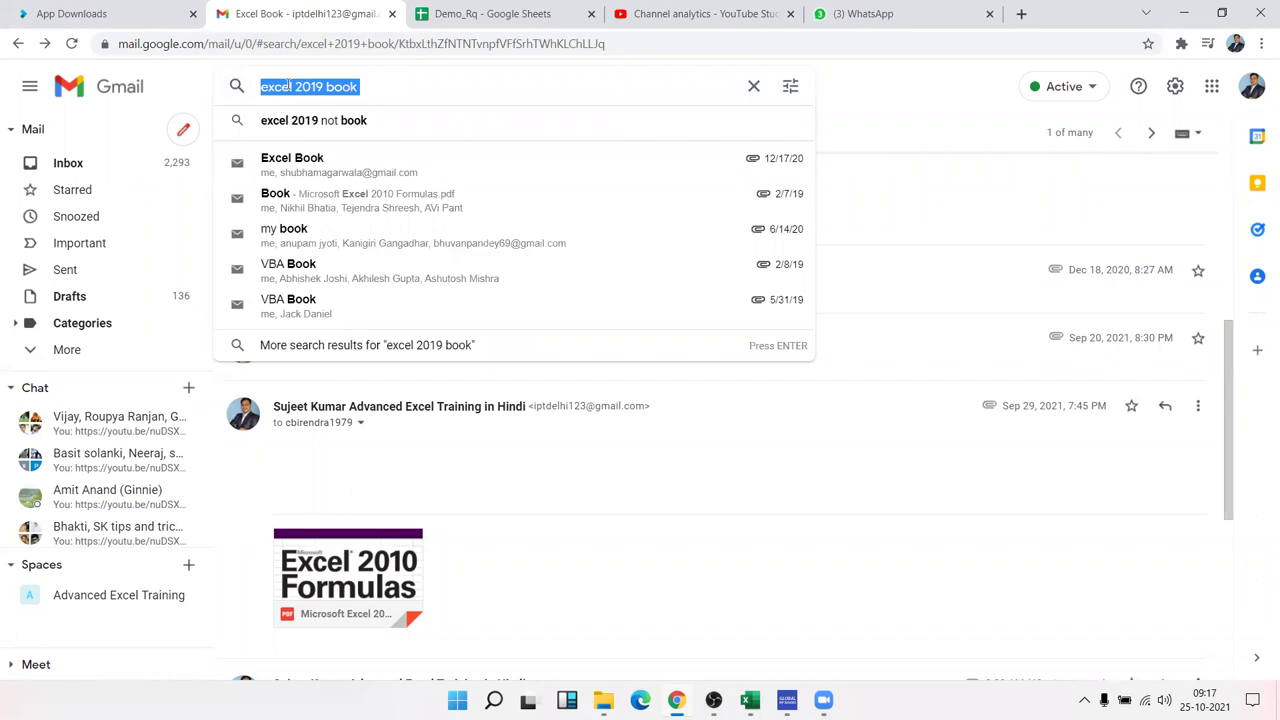
text(cust)
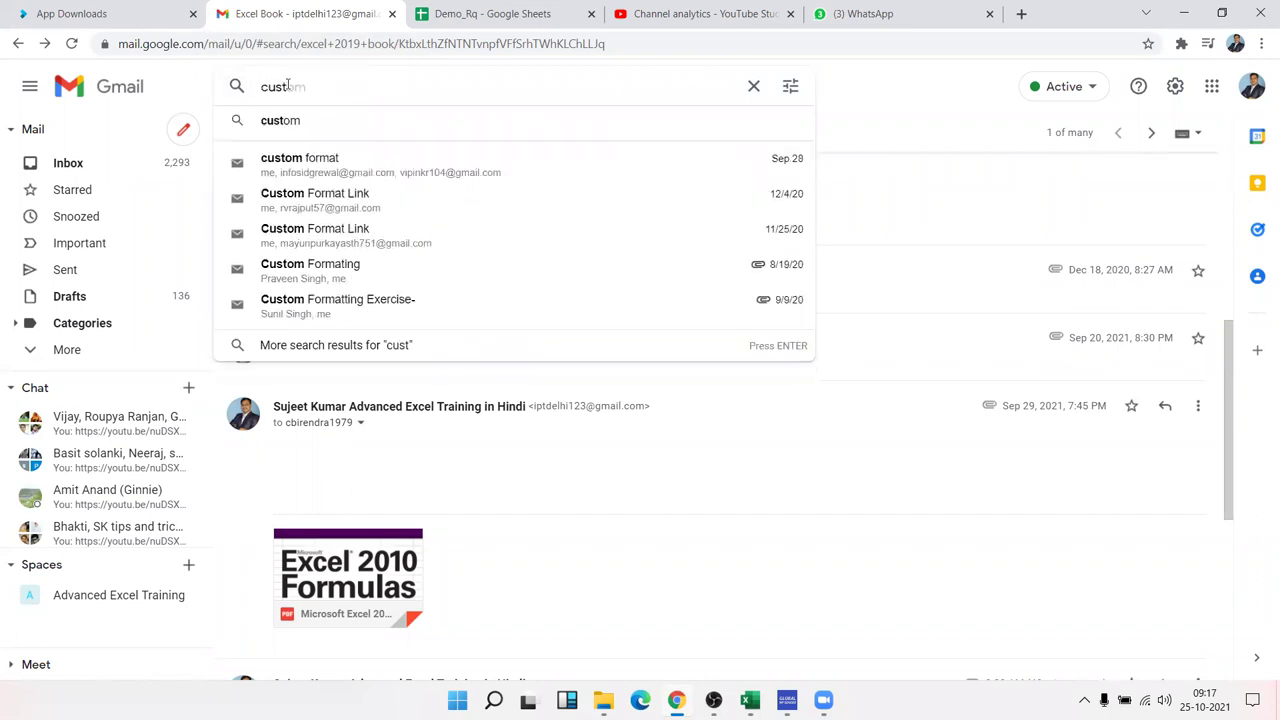
key(Down)
key(Down)
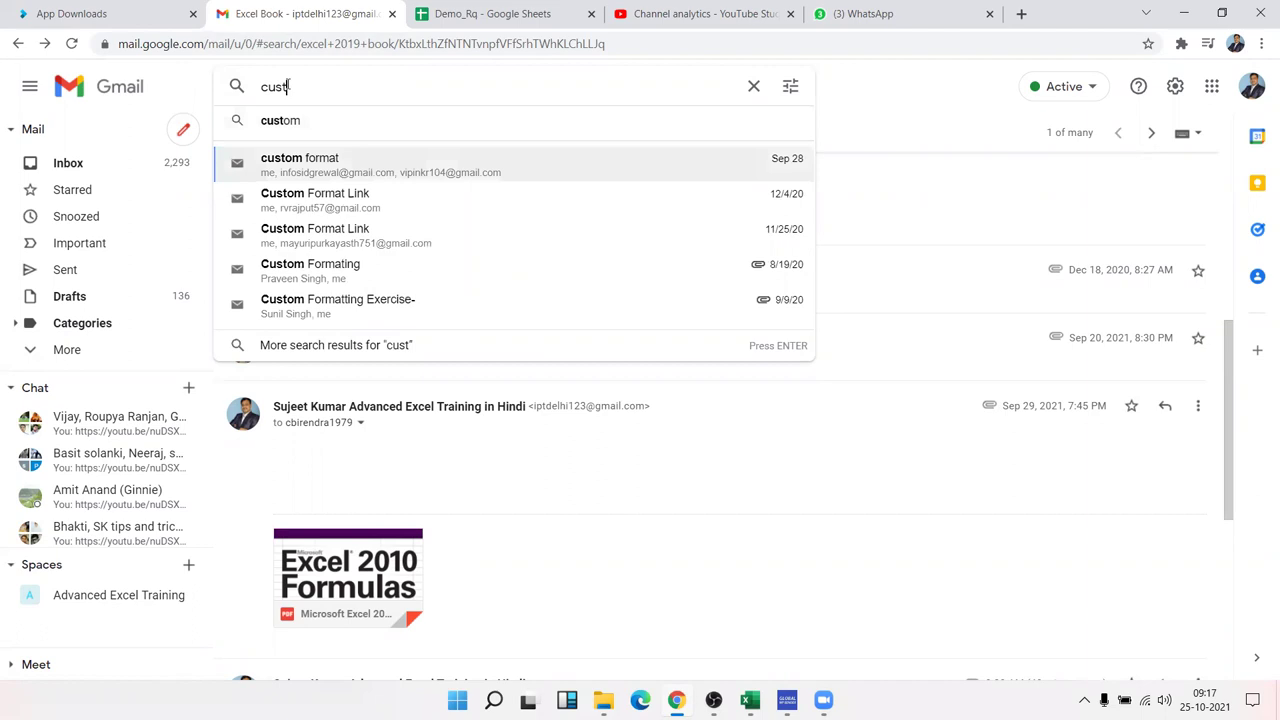
key(Escape)
key(Return)
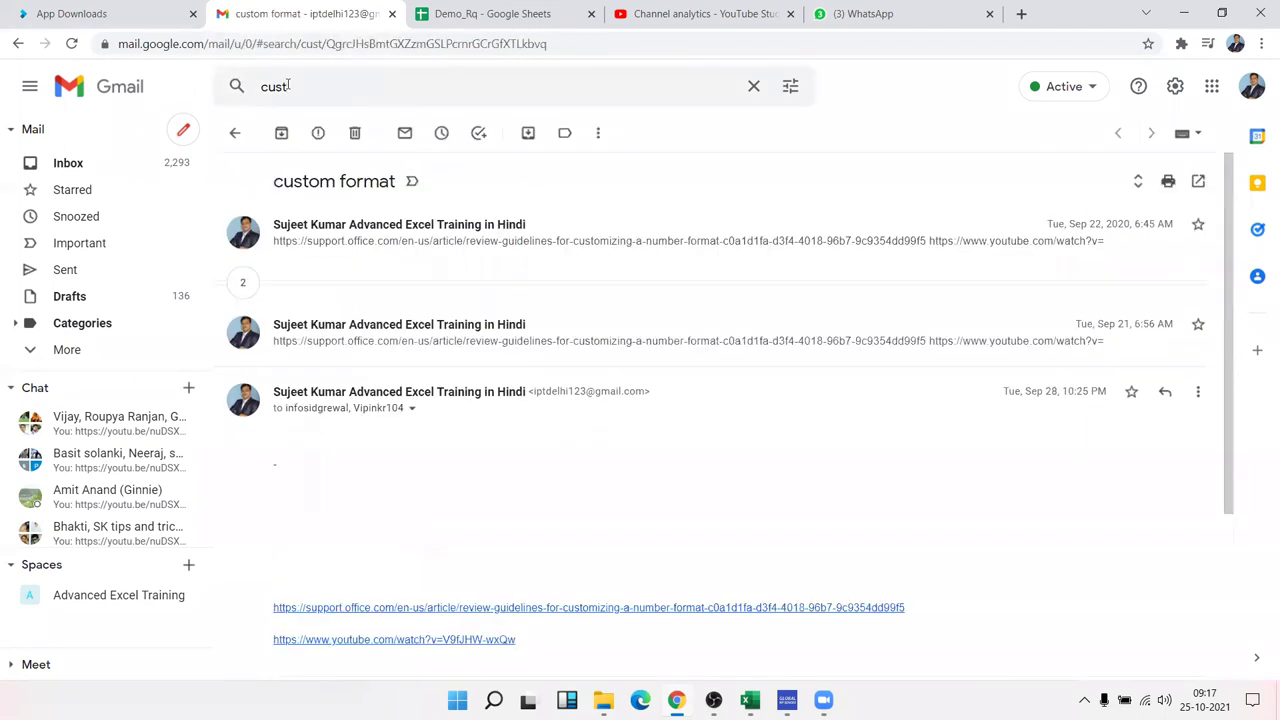
scroll(420, 460, down, 2)
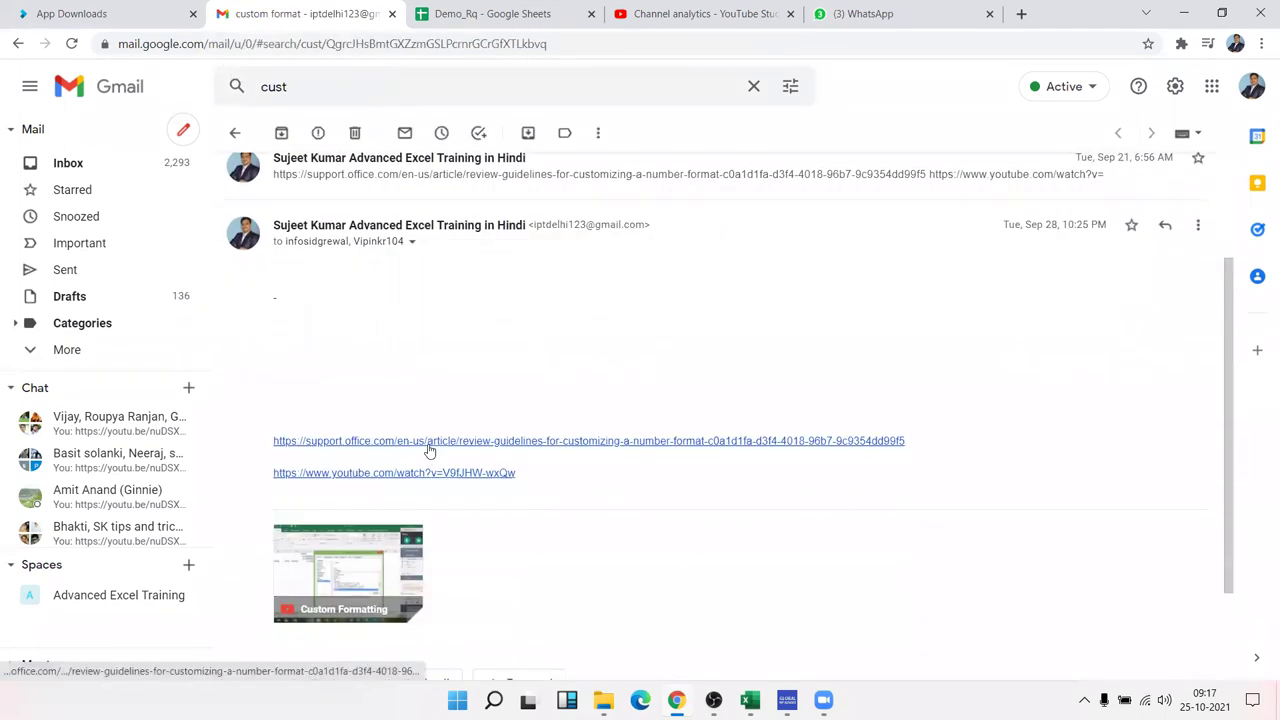
- Open the support.office.com article 'Review guidelines for customizing a number format'
click(428, 446)
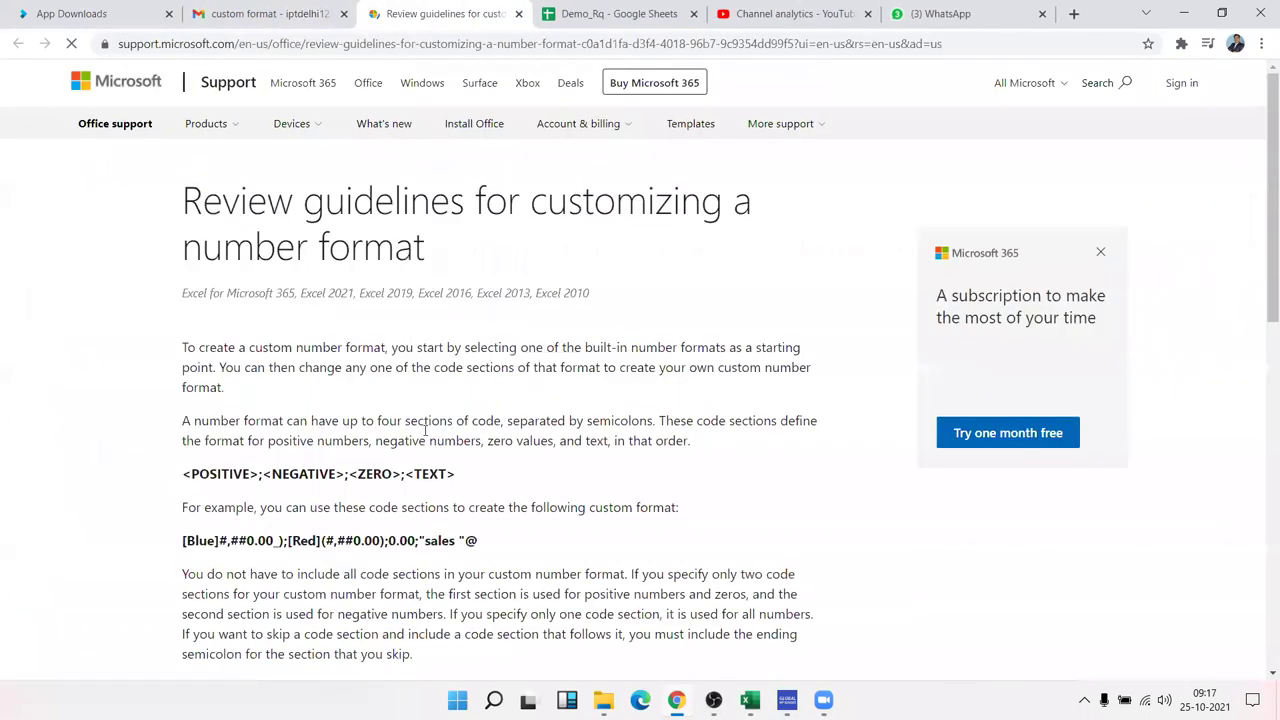
scroll(425, 420, down, 3)
scroll(425, 415, down, 2)
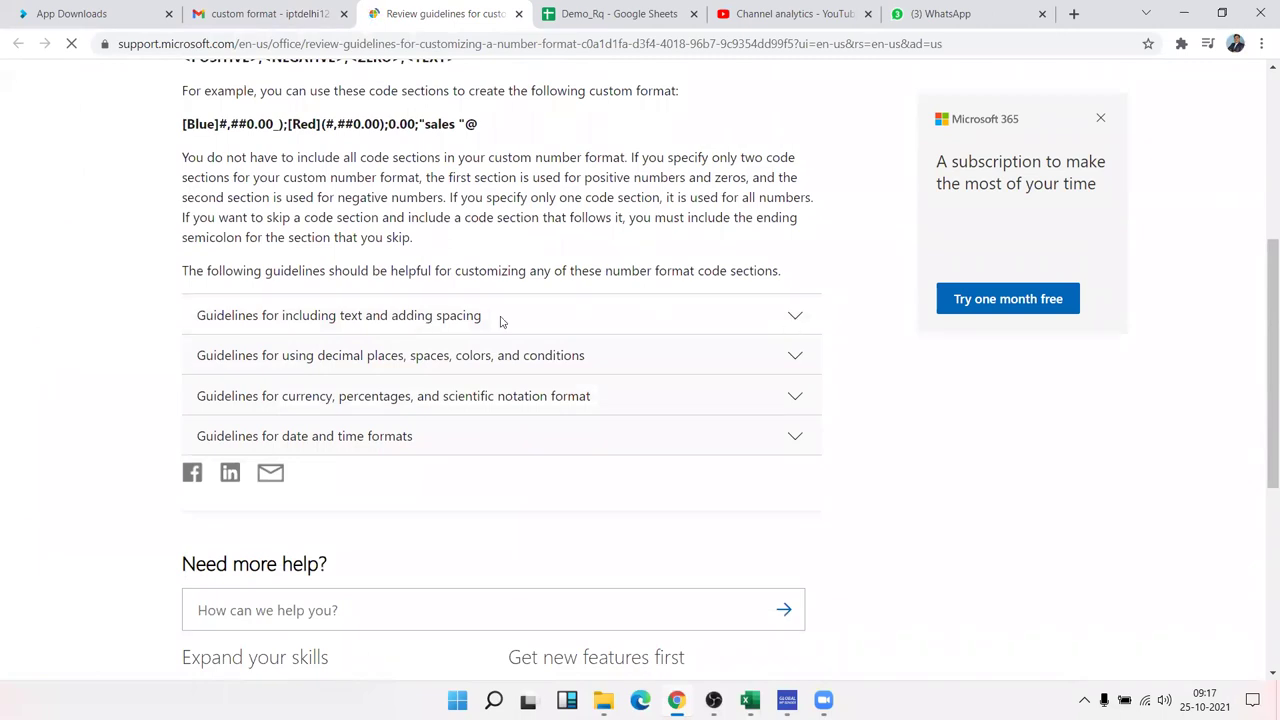
scroll(420, 200, up, 2)
scroll(600, 250, down, 2)
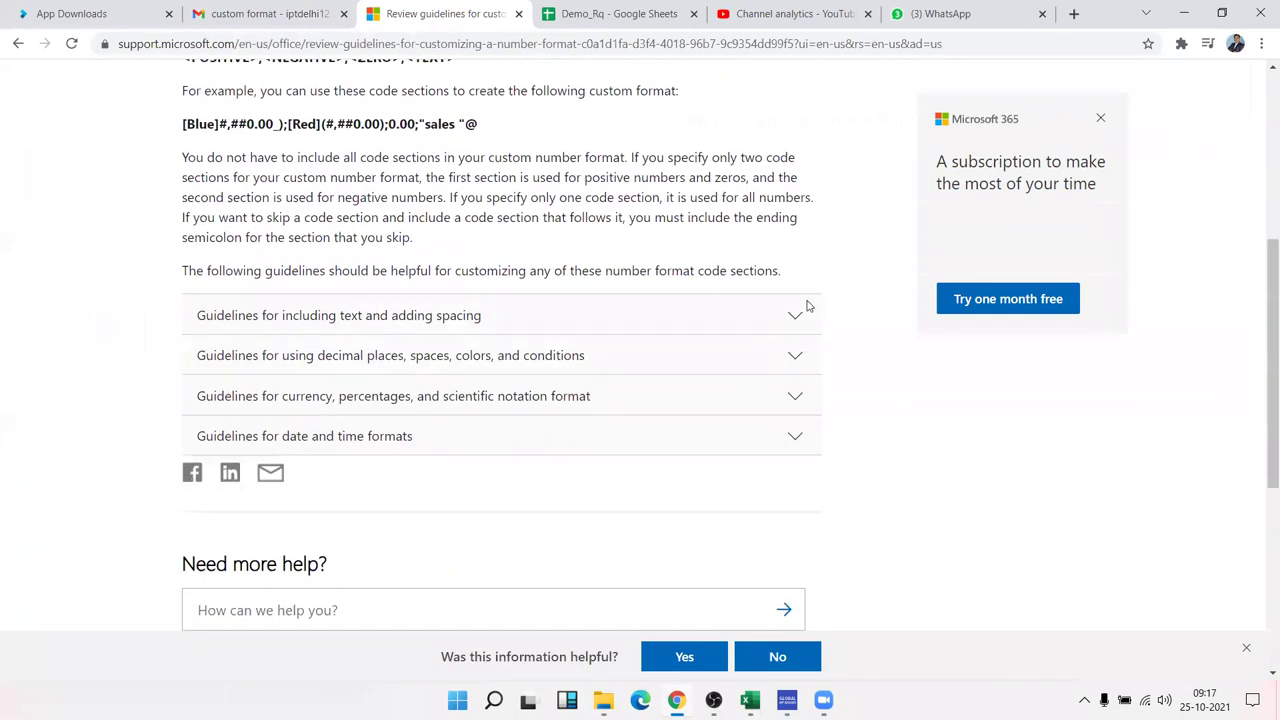
- Expand the text-and-spacing and the decimal-places-and-colors guideline sections
click(794, 318)
scroll(790, 332, down, 3)
scroll(790, 332, down, 5)
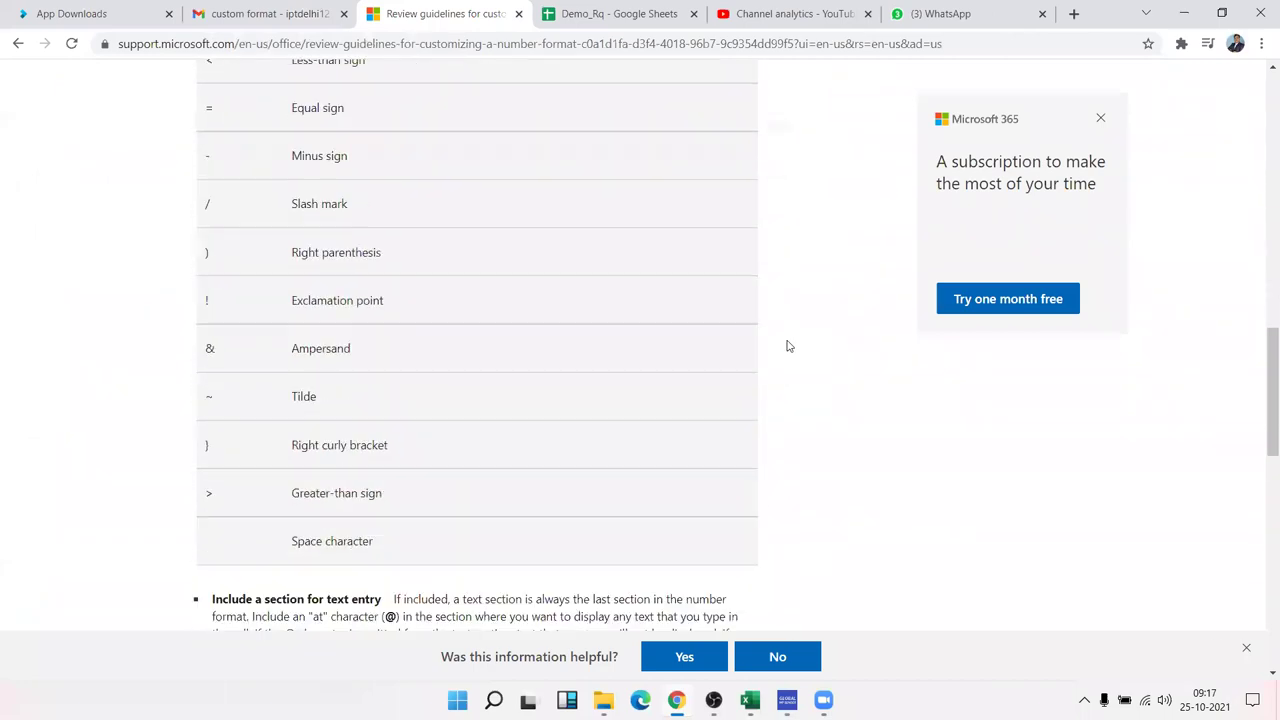
scroll(788, 330, down, 6)
scroll(787, 325, down, 2)
scroll(787, 318, up, 3)
click(790, 320)
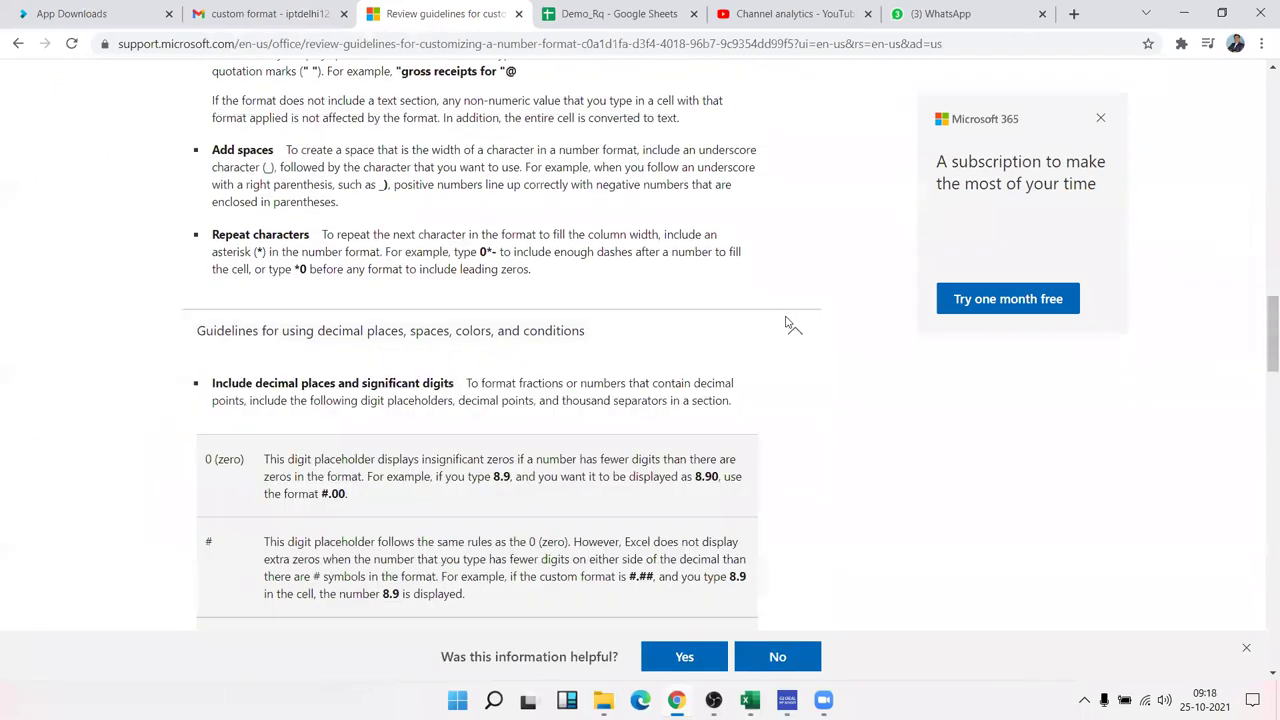
scroll(790, 322, down, 1)
scroll(789, 330, down, 5)
scroll(789, 340, down, 3)
scroll(788, 338, down, 2)
scroll(788, 338, down, 5)
scroll(787, 338, down, 5)
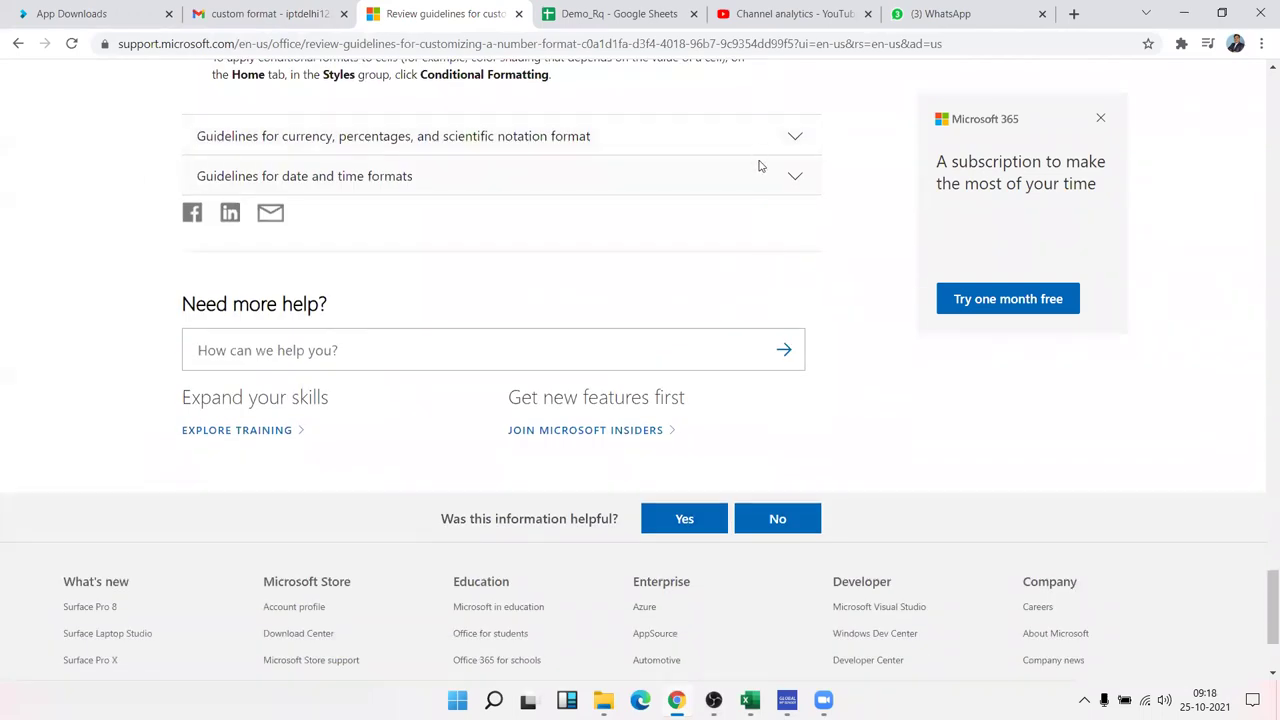
- Expand the currency-and-percentages and the date-and-time guideline sections
click(757, 146)
scroll(766, 283, down, 5)
scroll(766, 286, up, 3)
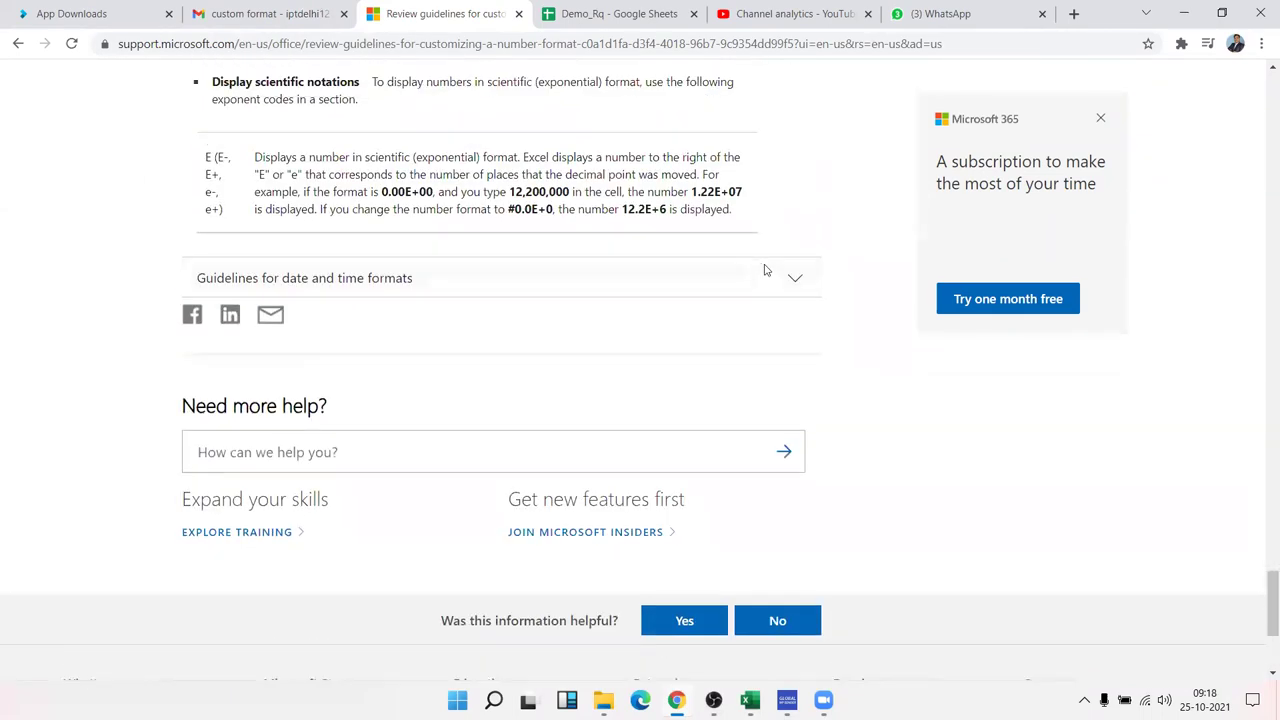
click(765, 270)
- Return to the top of the article and select its web address
scroll(740, 265, up, 5)
scroll(620, 180, up, 5)
scroll(590, 136, up, 5)
scroll(590, 136, up, 5)
scroll(590, 138, up, 5)
scroll(591, 140, up, 5)
scroll(592, 138, up, 5)
scroll(594, 138, up, 5)
scroll(600, 142, up, 1)
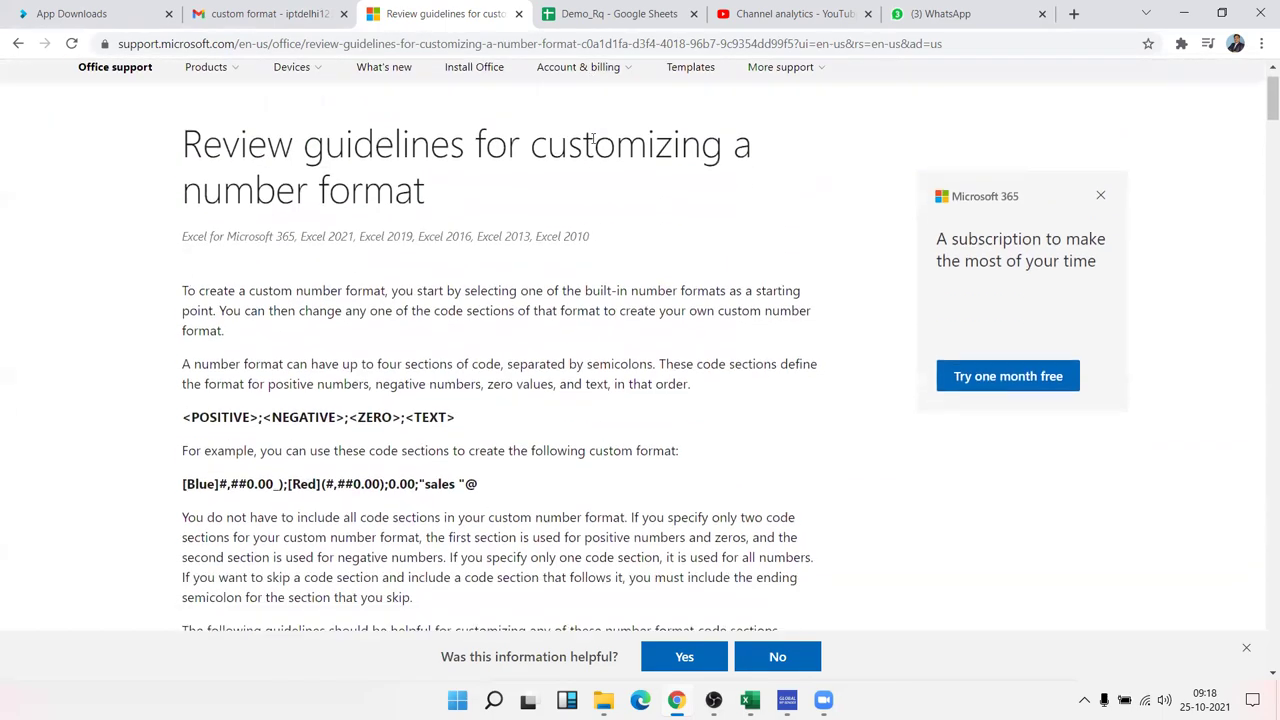
scroll(614, 151, down, 3)
scroll(550, 260, up, 1)
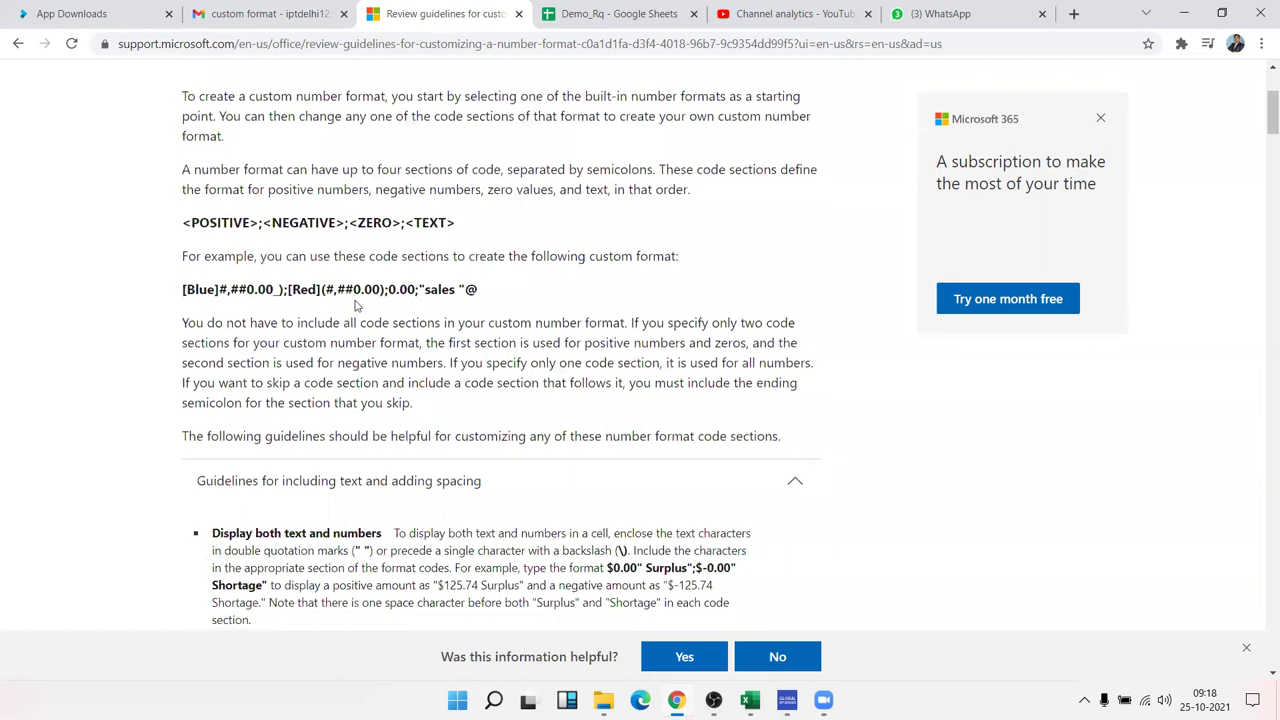
scroll(420, 330, down, 3)
scroll(360, 300, down, 3)
scroll(366, 257, up, 5)
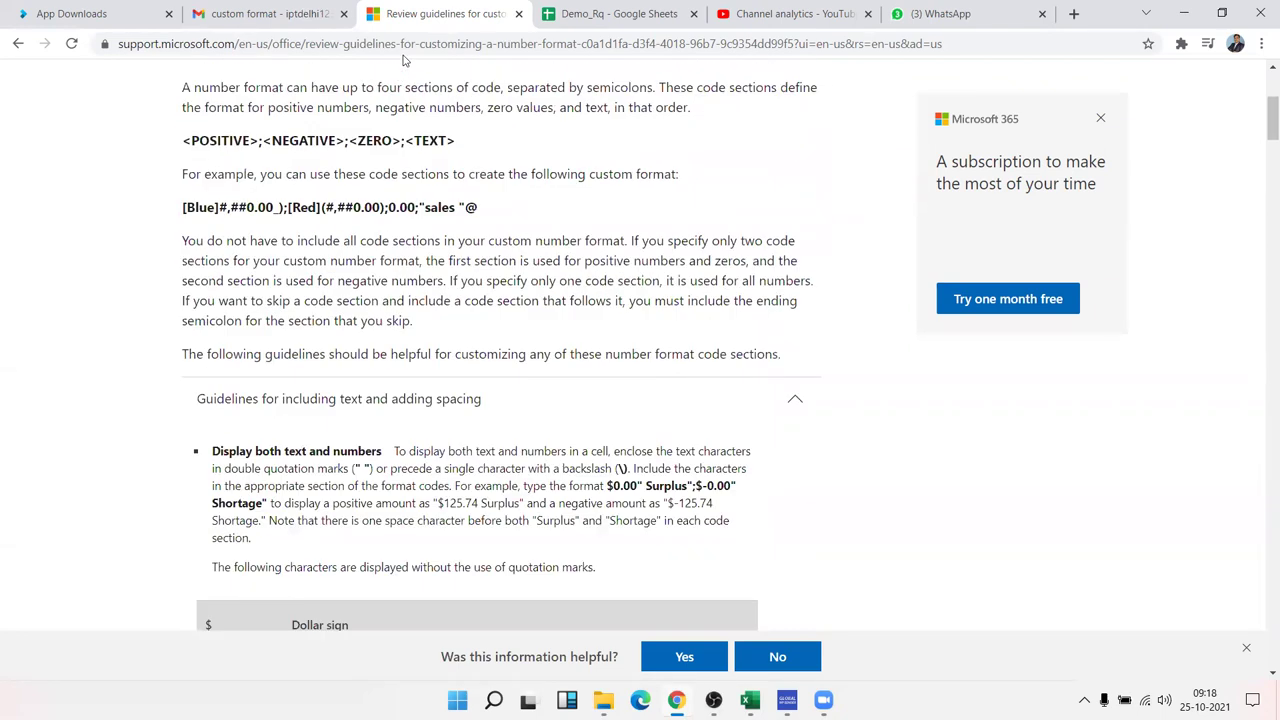
click(407, 45)
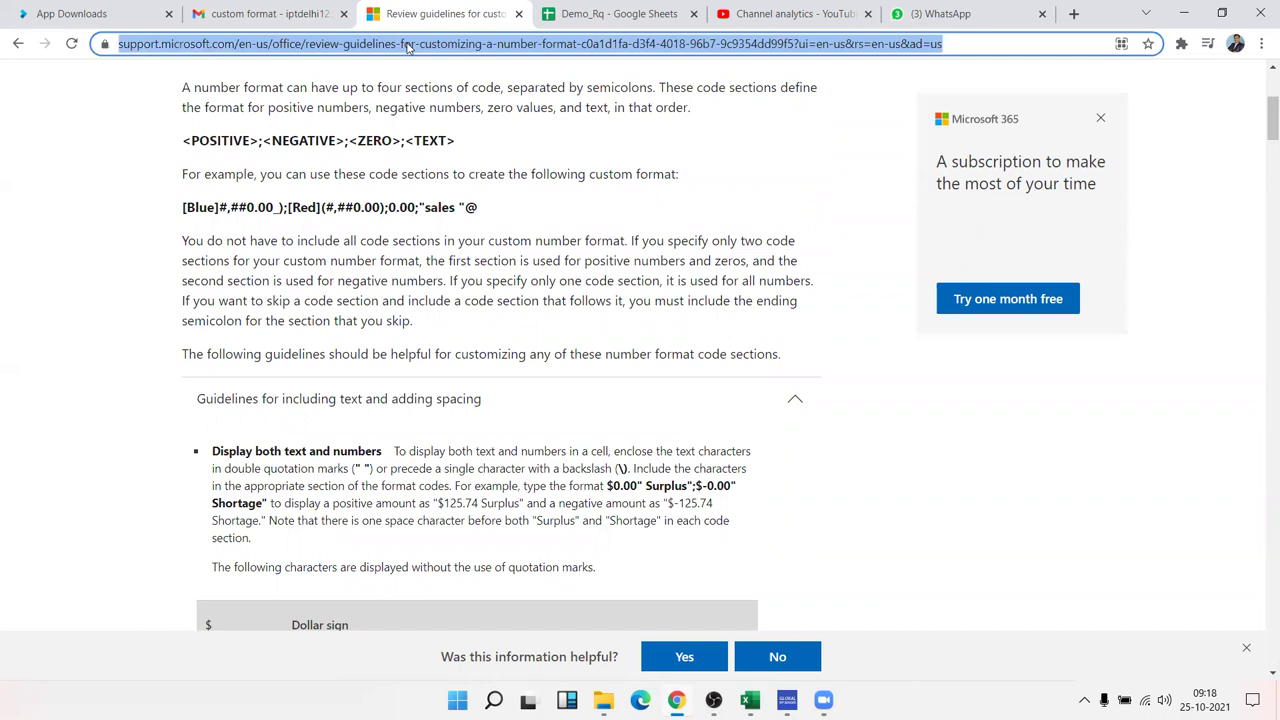
- Send the number-format guidelines link in the current WhatsApp chat
click(975, 12)
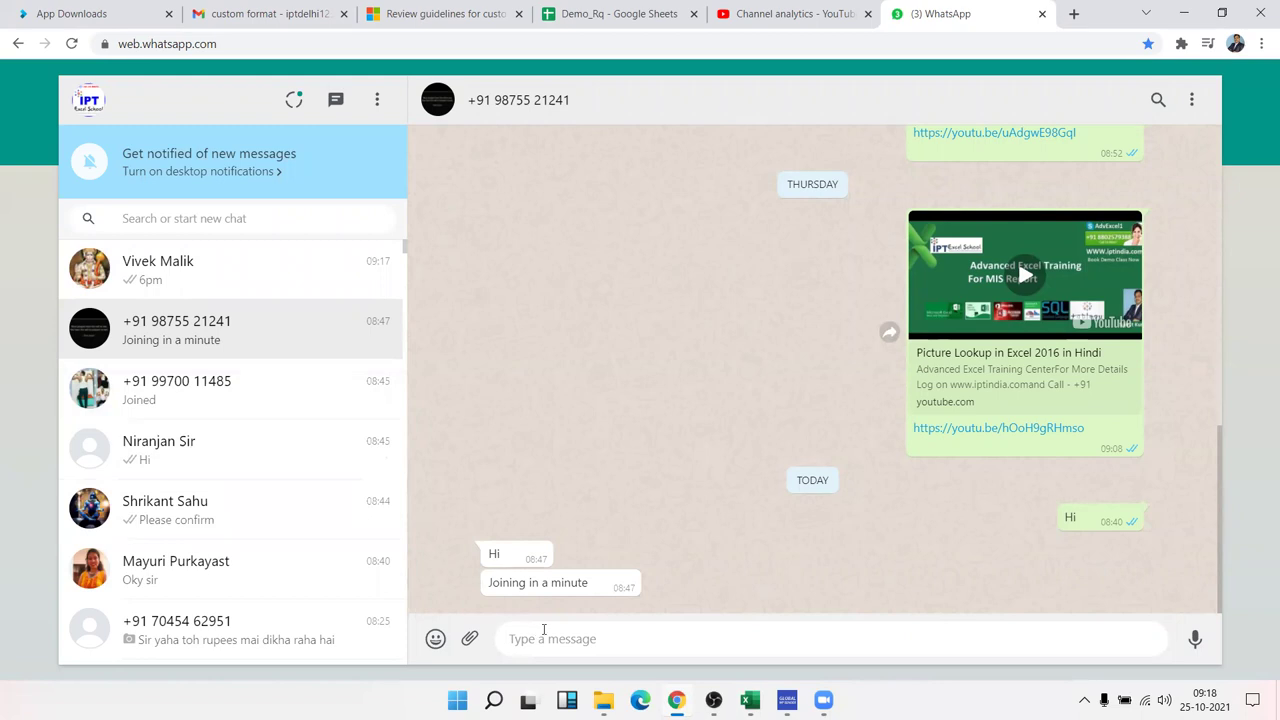
text(https://support.microsoft.com/en-us/office/review-guidelines-for-customizing-a-number-format-c0a1d1fa-d3f4-4018-96b7-9c9354dd99f5?ui=en-us&rs=en-us&ad=us)
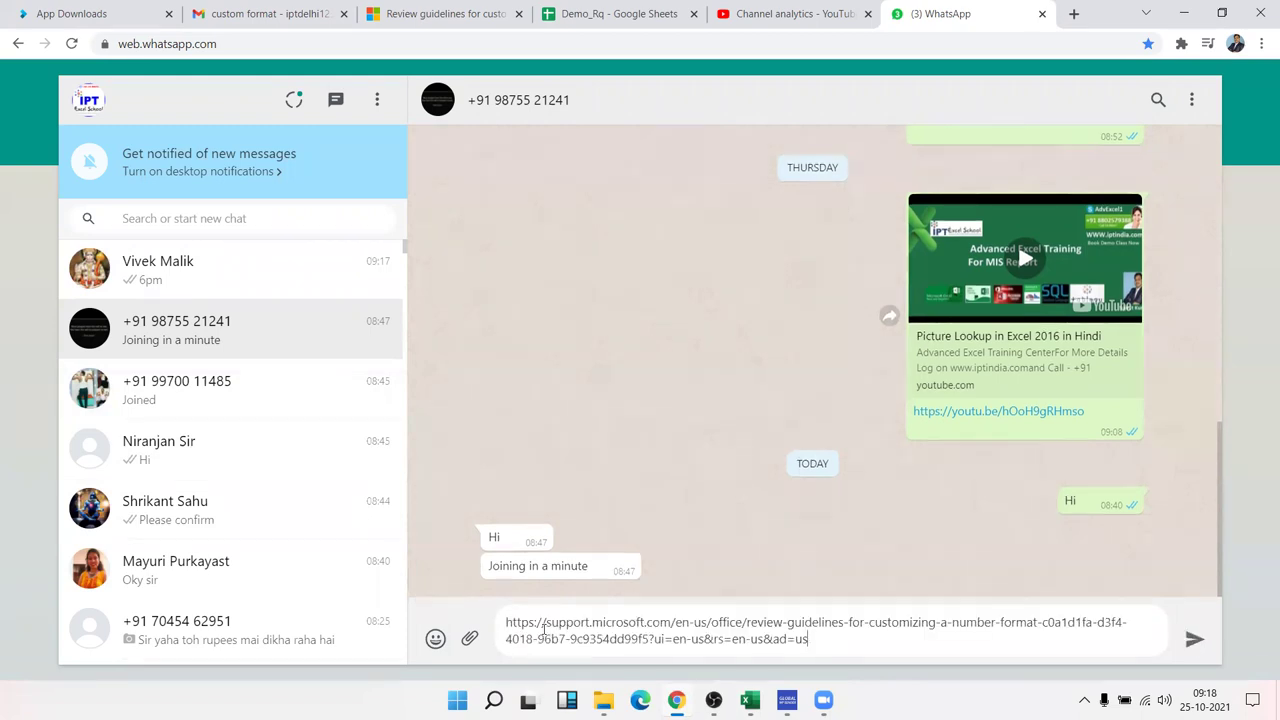
key(Return)
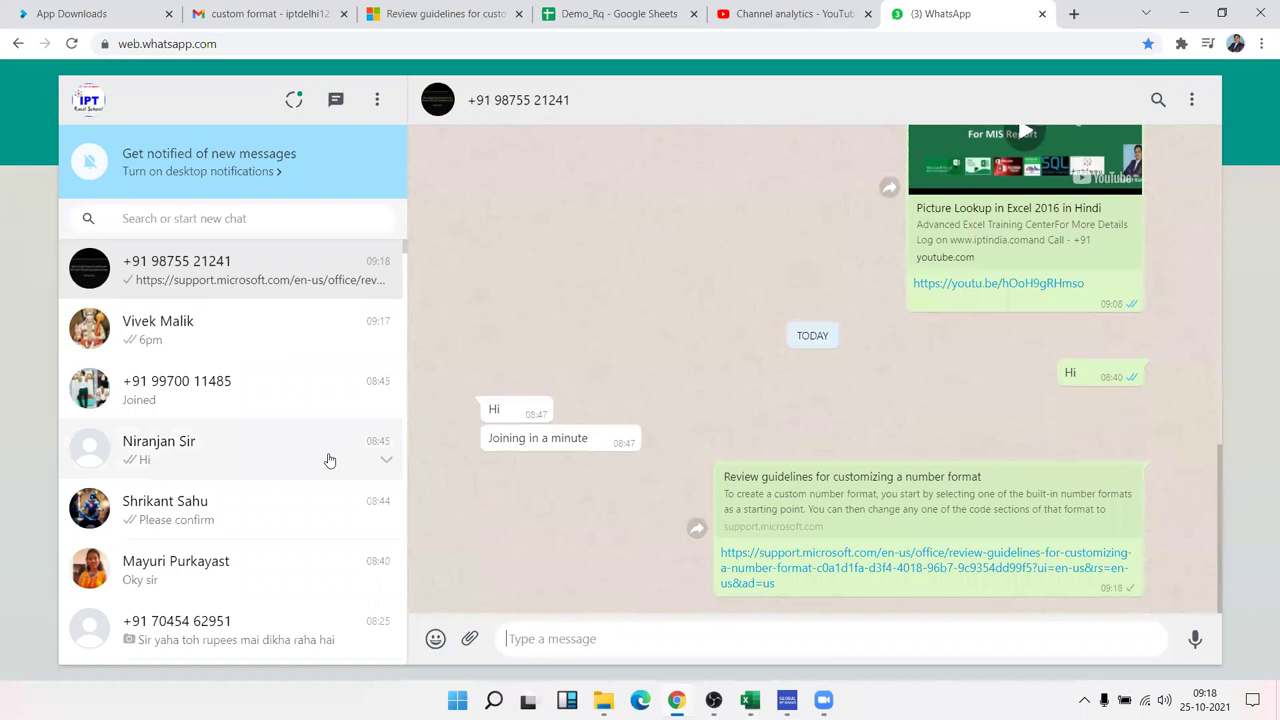
- Send the same guidelines link to a second contact's chat
click(224, 350)
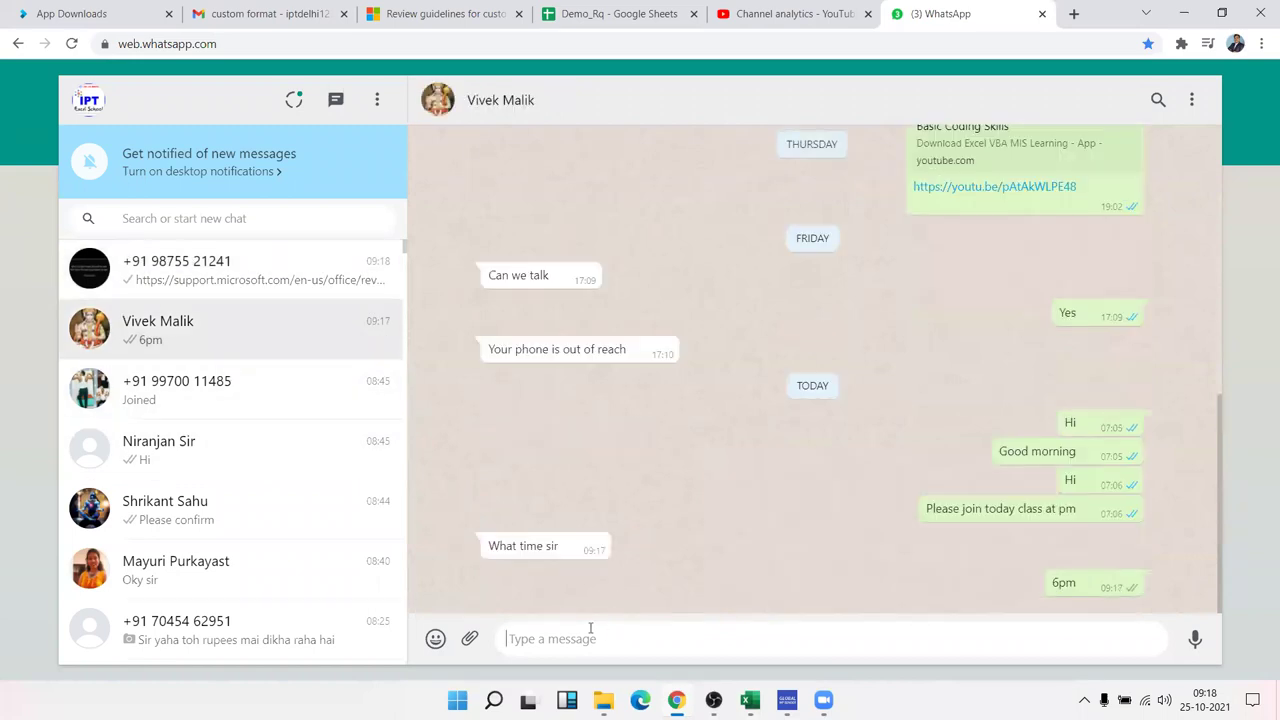
click(200, 395)
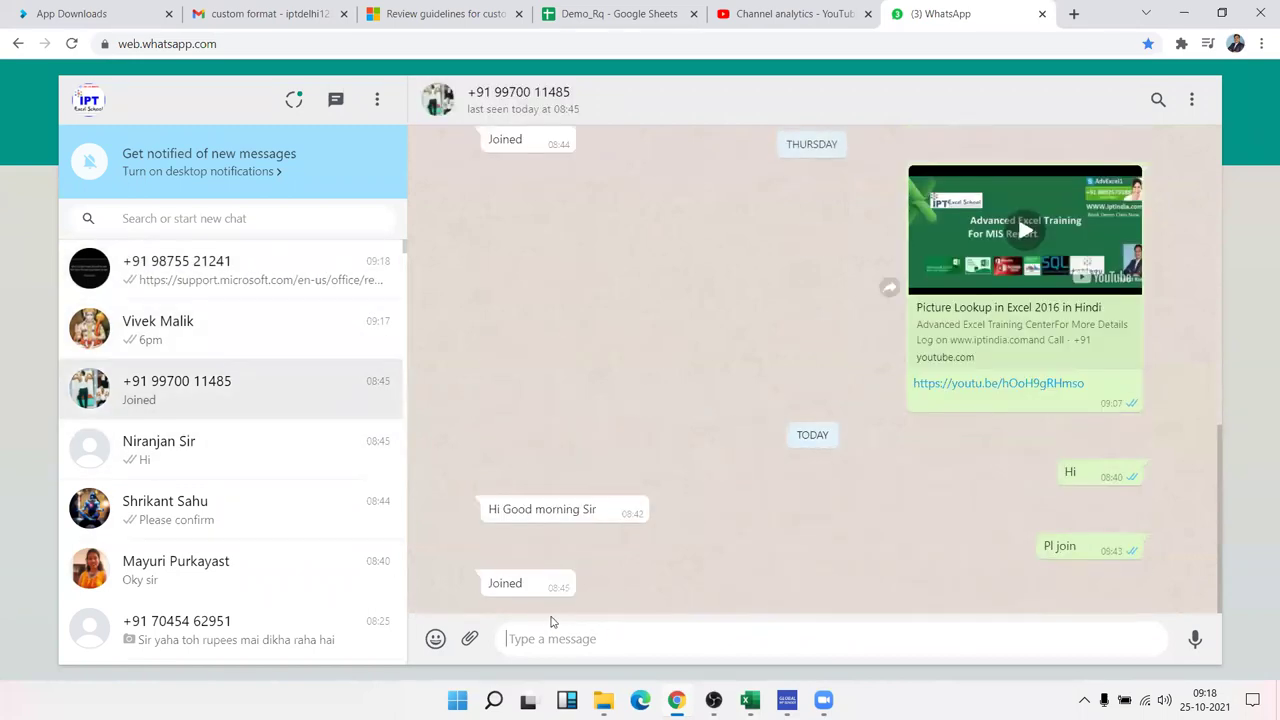
text(https://support.microsoft.com/en-us/office/review-guidelines-for-customizing-a-number-format-c0a1d1fa-d3f4-4018-96b7-9c9354dd99f5?ui=en-us&rs=en-us&ad=us)
key(Return)
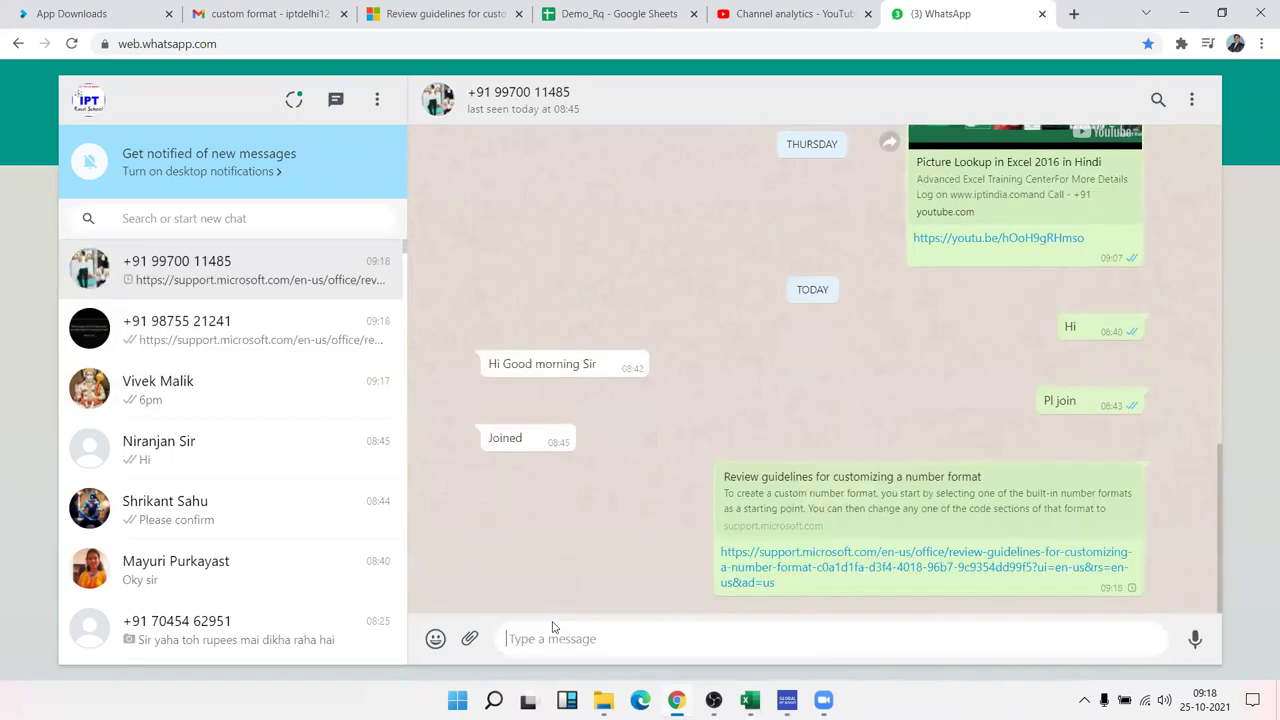
- Check both chats received the link, then return to the Microsoft Support article
click(240, 338)
click(239, 293)
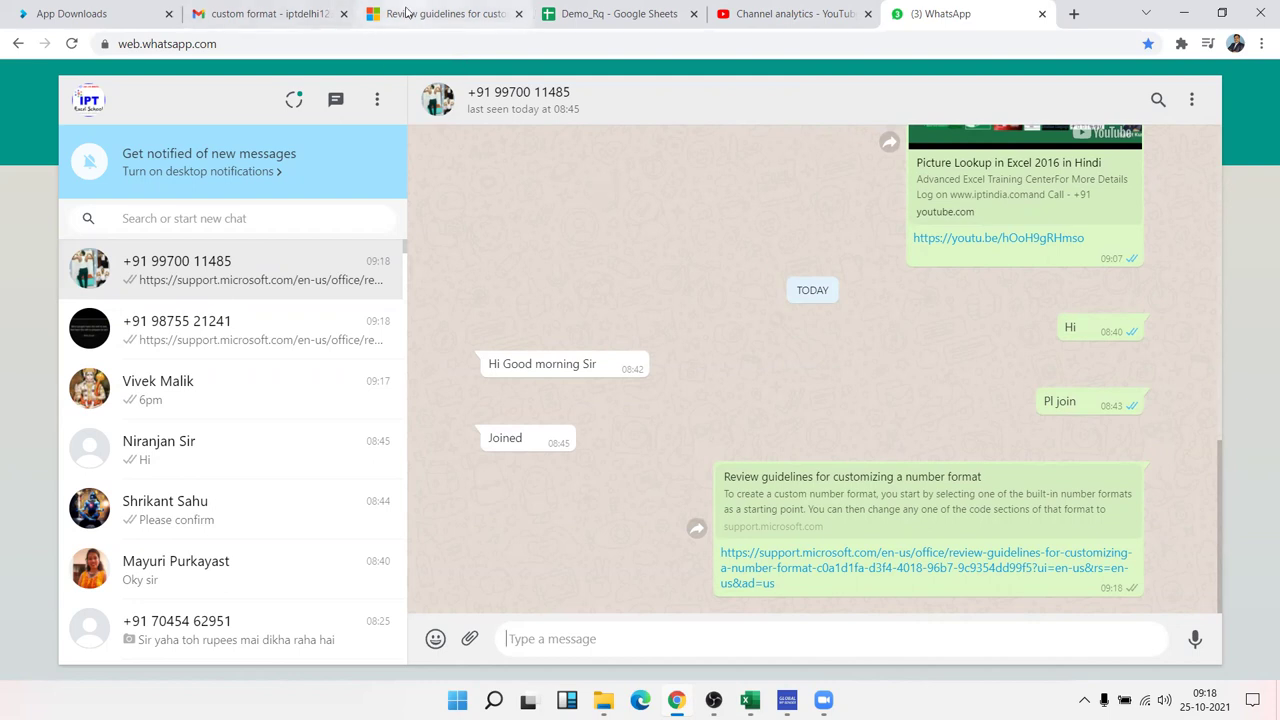
click(440, 13)
scroll(428, 260, down, 2)
scroll(932, 94, up, 3)
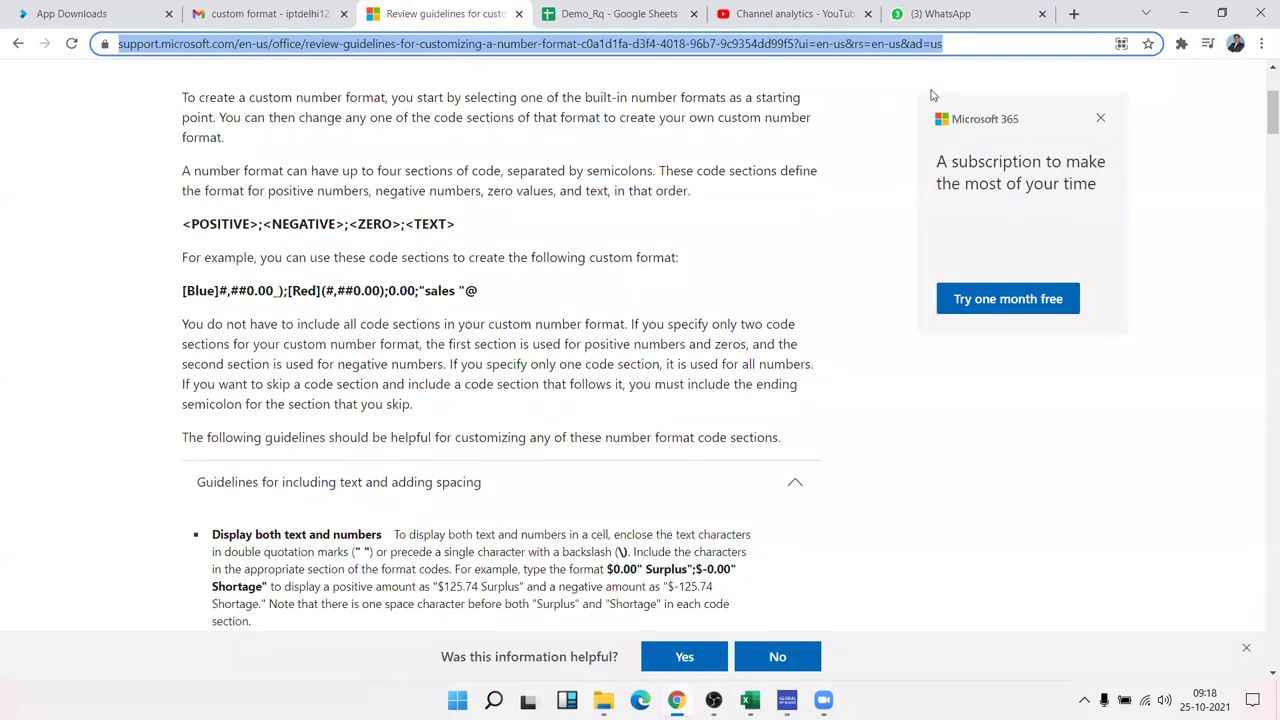